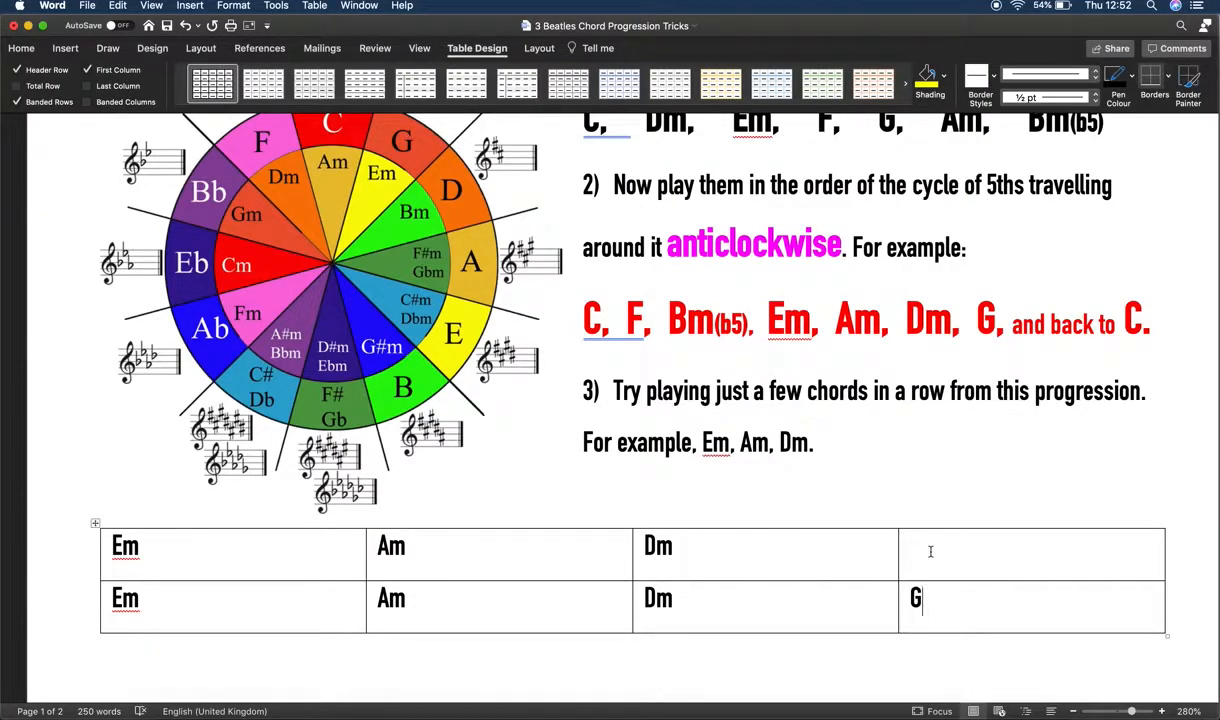
- Enter the chord F in the empty fourth cell of the first row of the Em–Am–Dm table
scroll(912, 499, down, 10)
scroll(905, 486, up, 10)
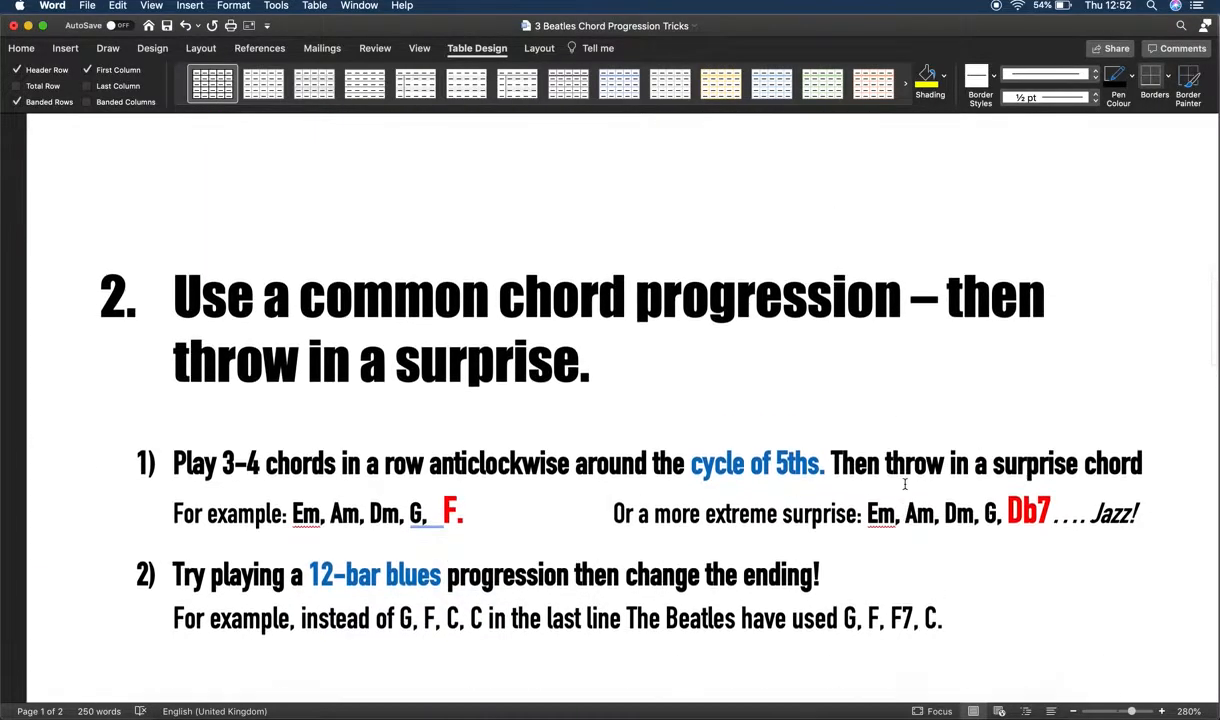
scroll(905, 484, down, 1)
click(922, 505)
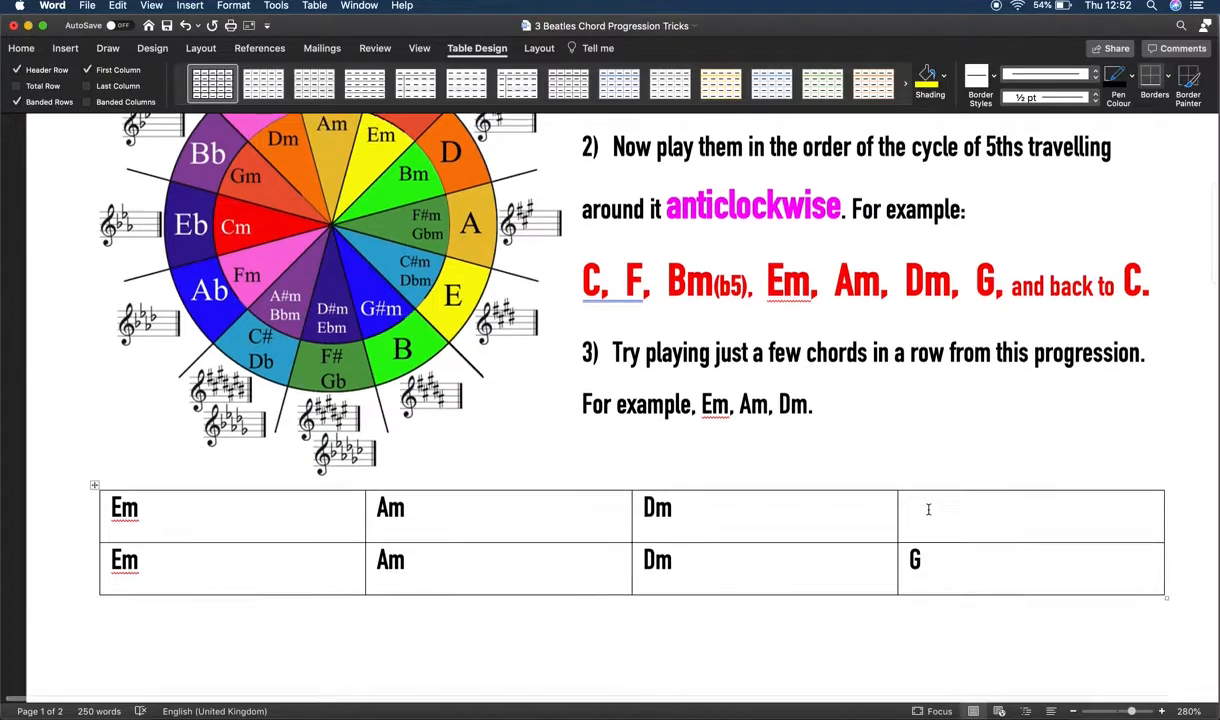
scroll(928, 509, up, 2)
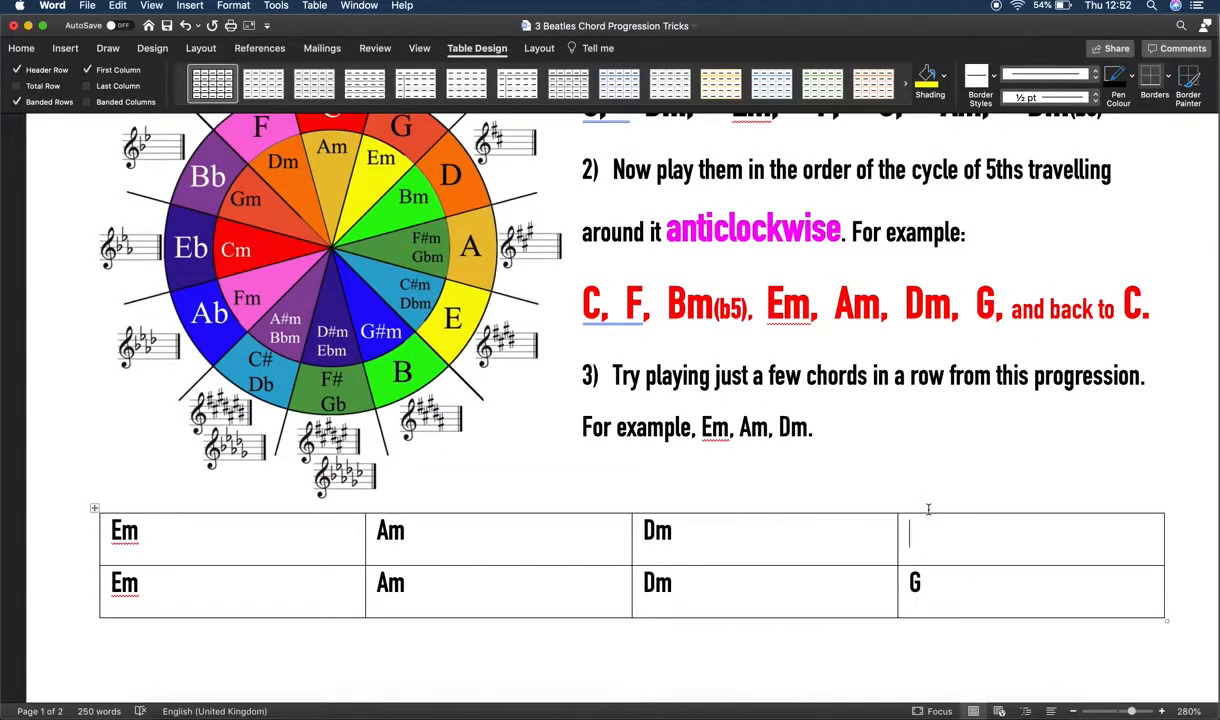
scroll(928, 509, up, 1)
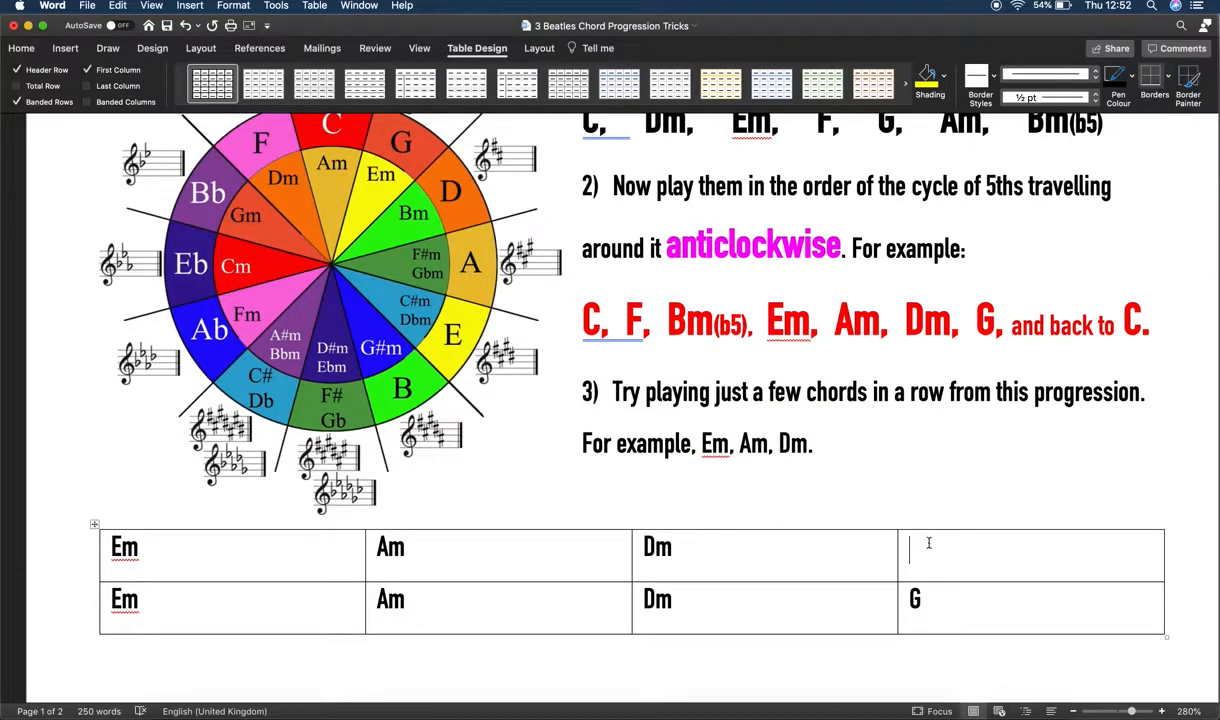
text(F)
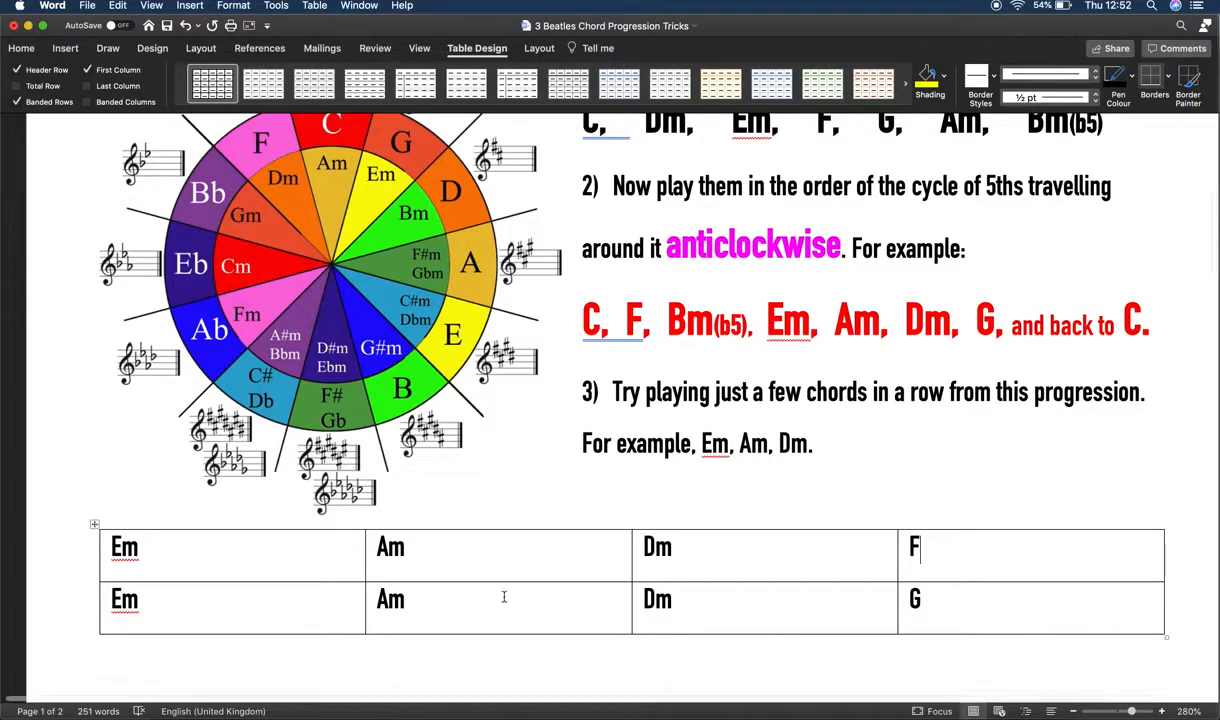
- Review the completed Em–Am–Dm progression table and the borrowed chords table on page 2
scroll(504, 594, down, 2)
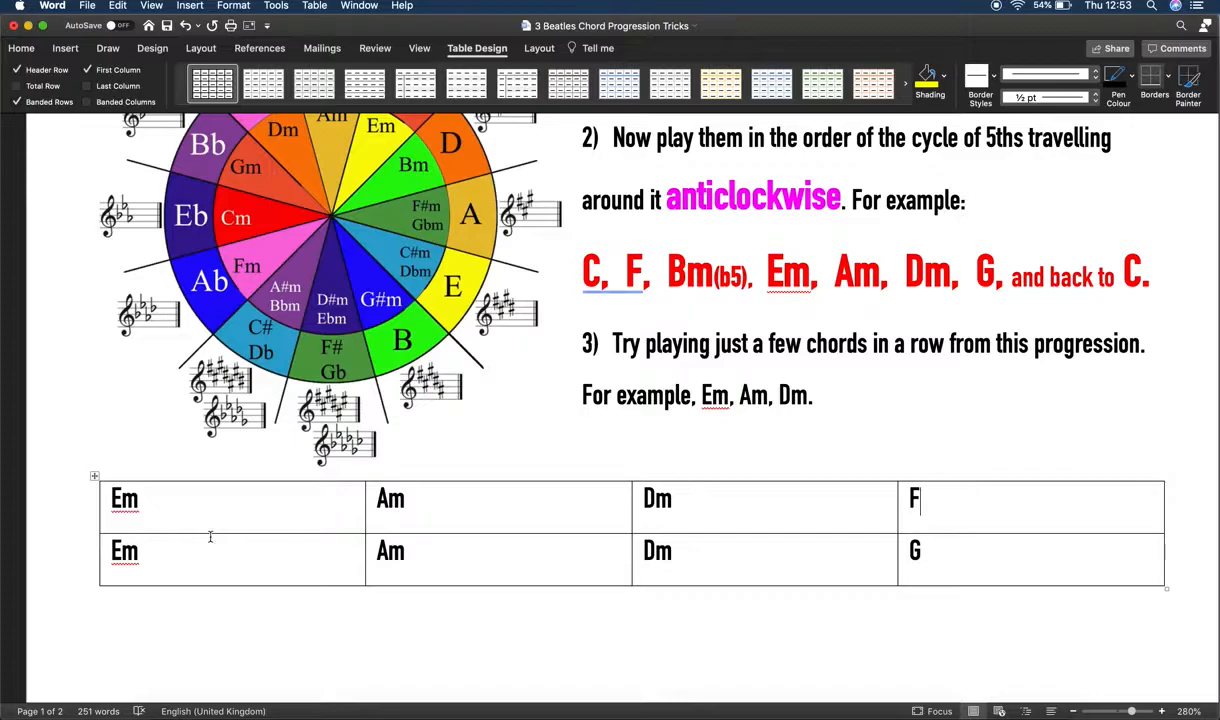
scroll(308, 634, down, 2)
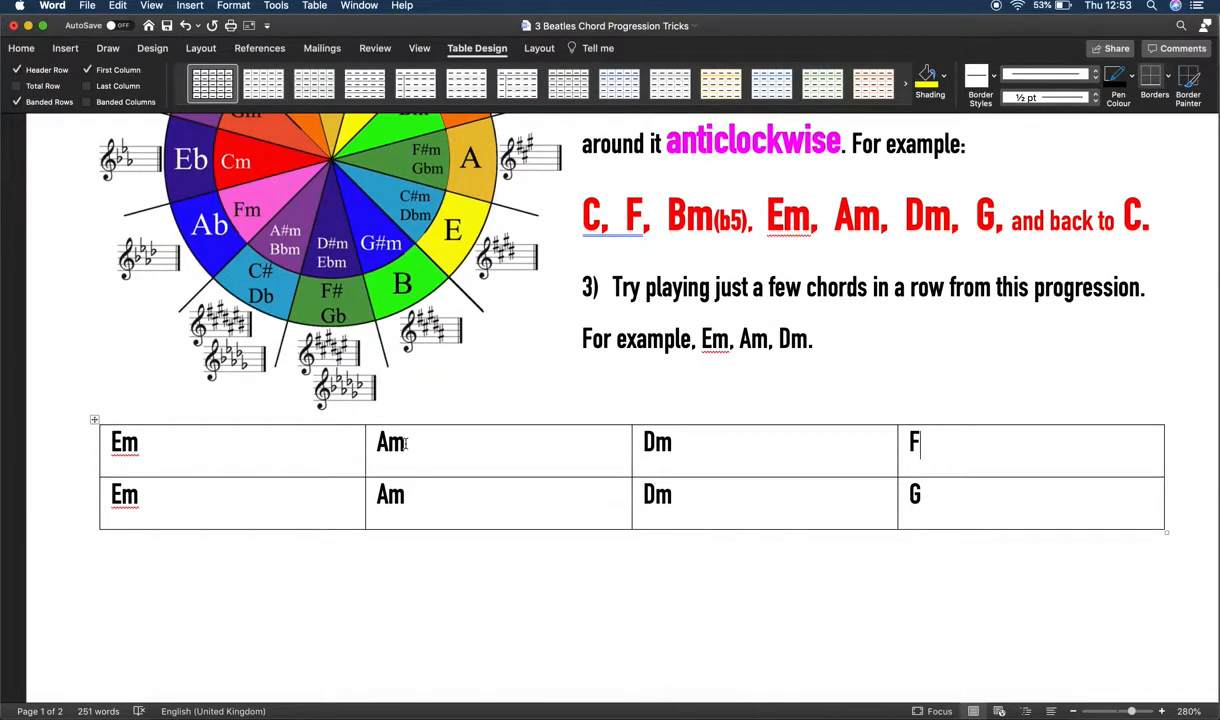
scroll(403, 518, down, 1)
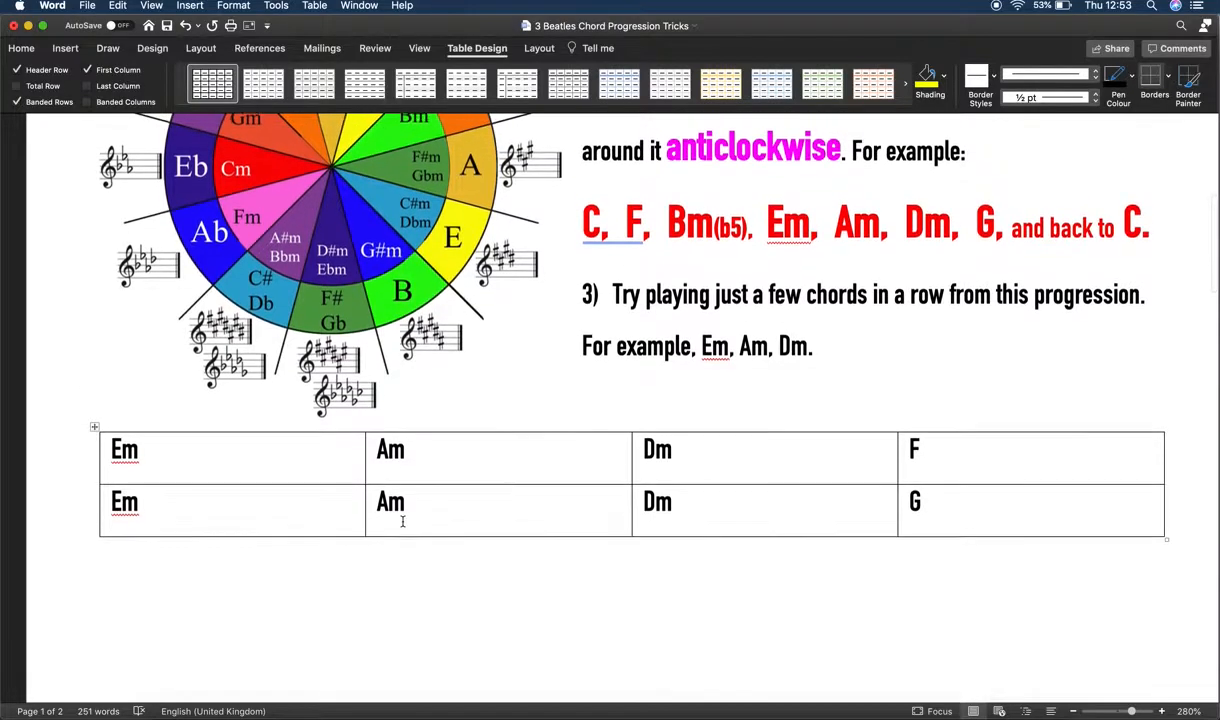
scroll(400, 515, down, 2)
scroll(397, 509, down, 15)
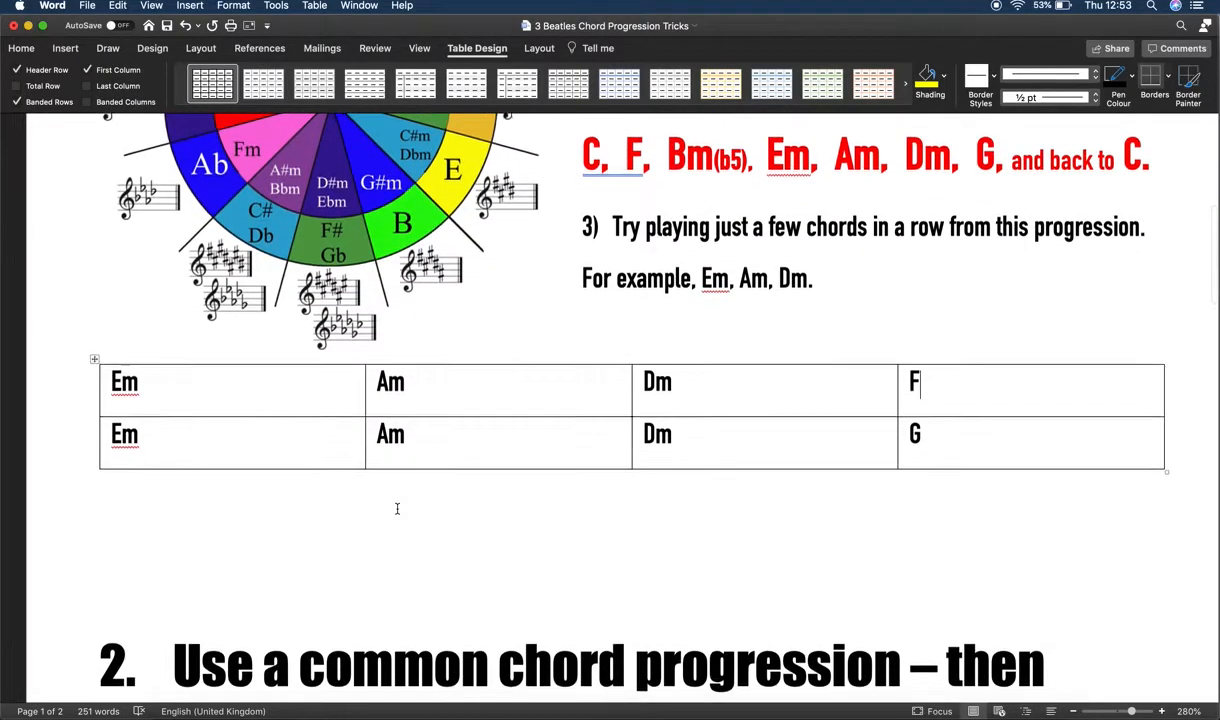
scroll(397, 508, down, 3)
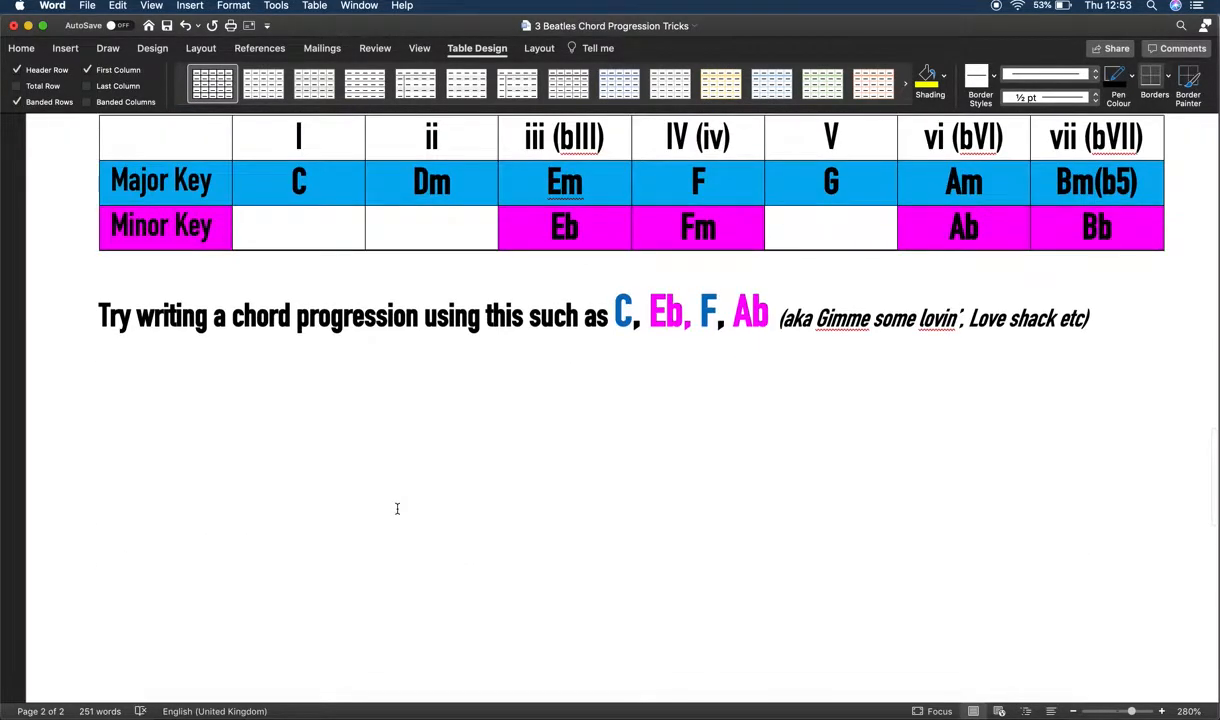
scroll(396, 508, up, 2)
scroll(270, 490, up, 2)
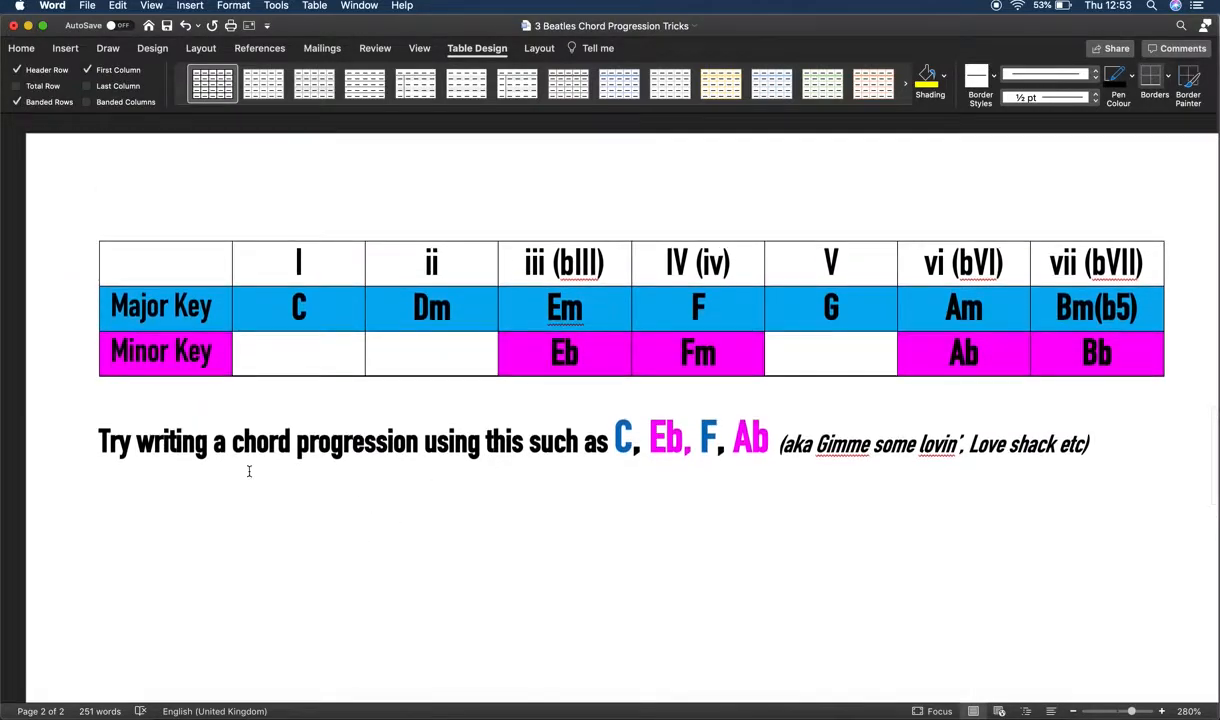
- Add blank lines below the "Try writing a chord progression" sentence and insert a table of four columns and two rows there
click(192, 518)
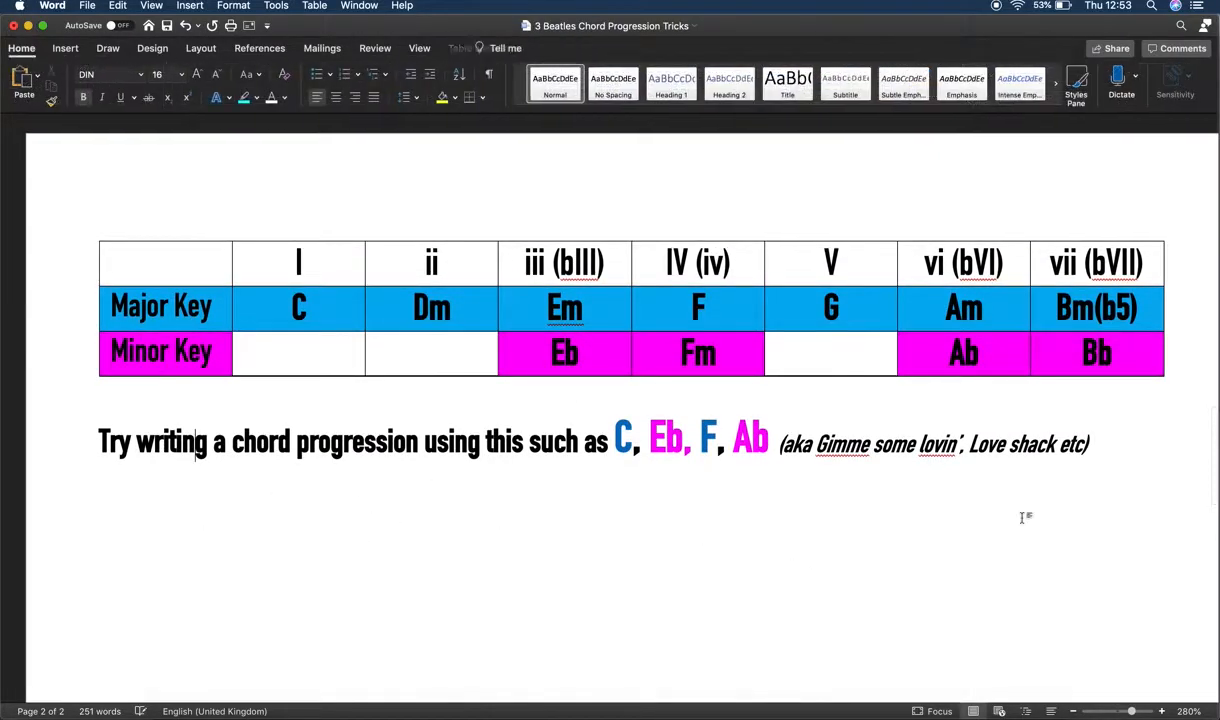
key(Return)
key(Return)
key(Return)
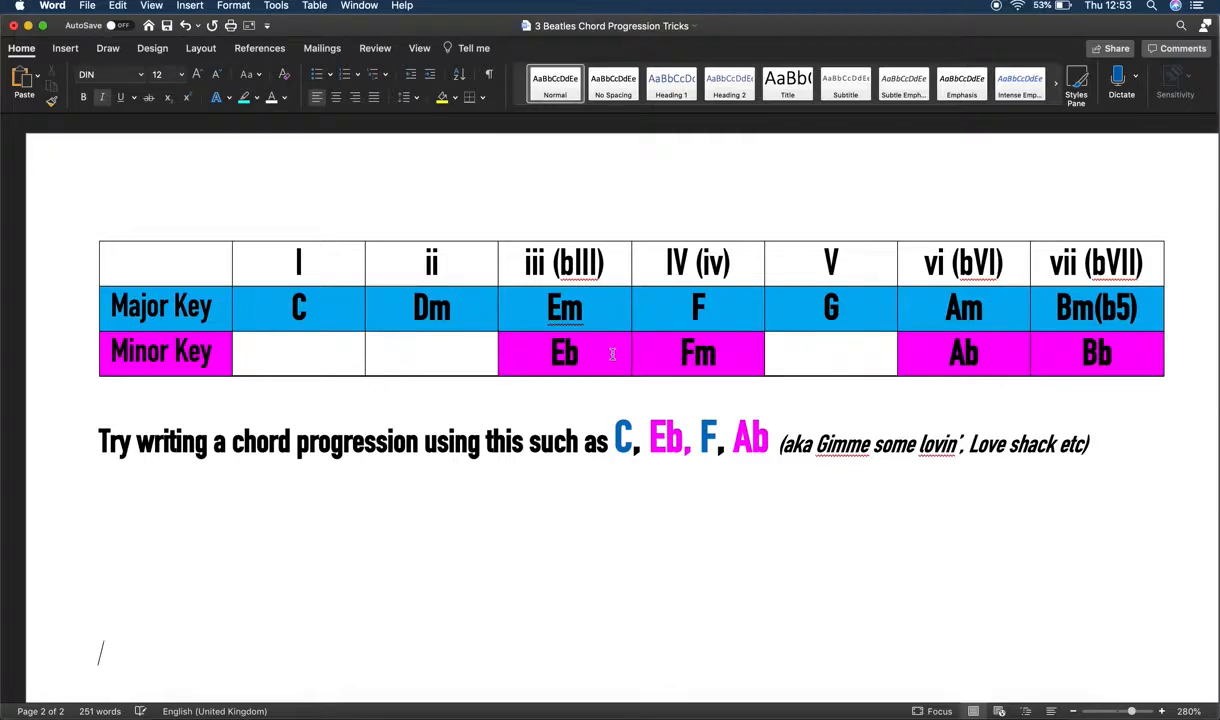
click(176, 545)
click(66, 48)
click(130, 78)
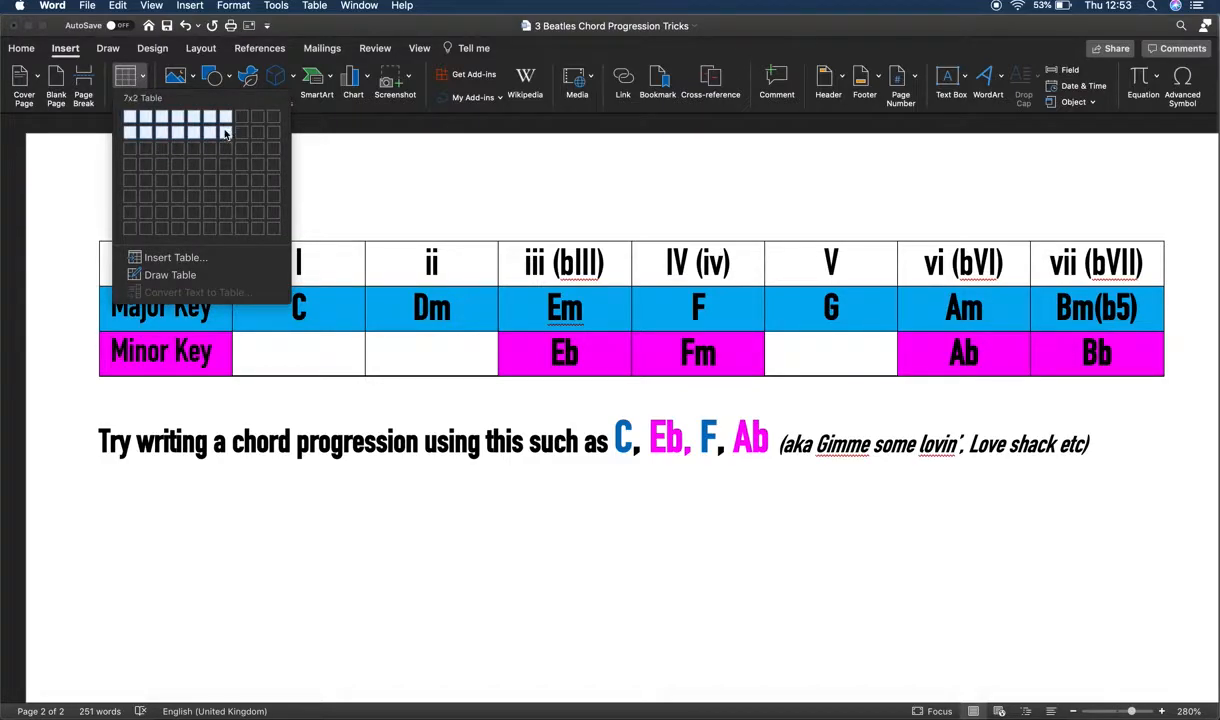
click(177, 133)
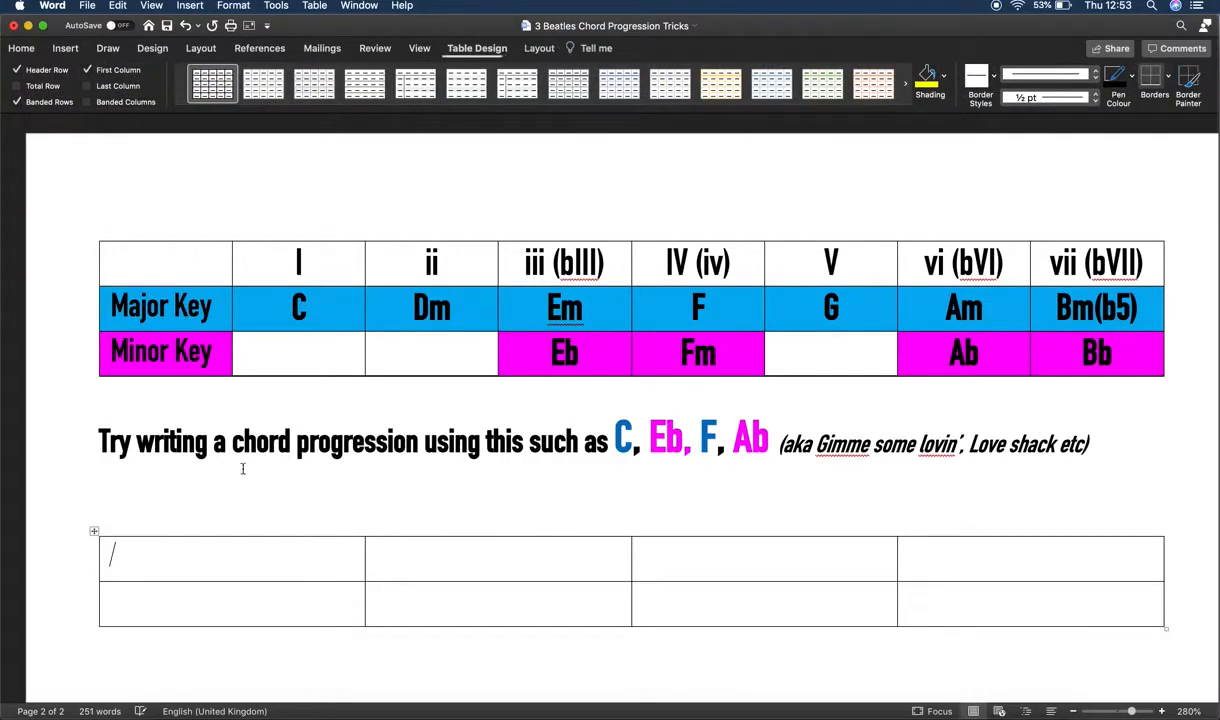
- Enter C in the new table's first cell and format the whole table as 16 pt bold, non-italic, centred text
text(/)
text(C)
click(578, 622)
drag(578, 622, 908, 625)
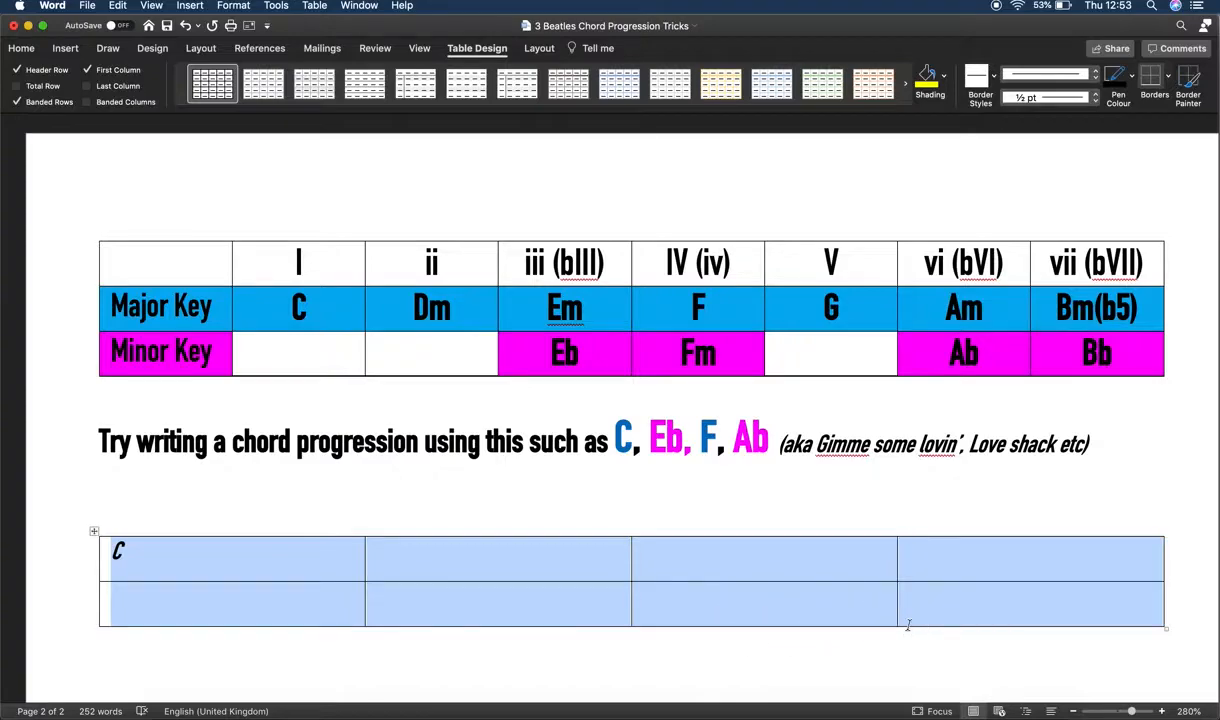
click(21, 48)
click(196, 74)
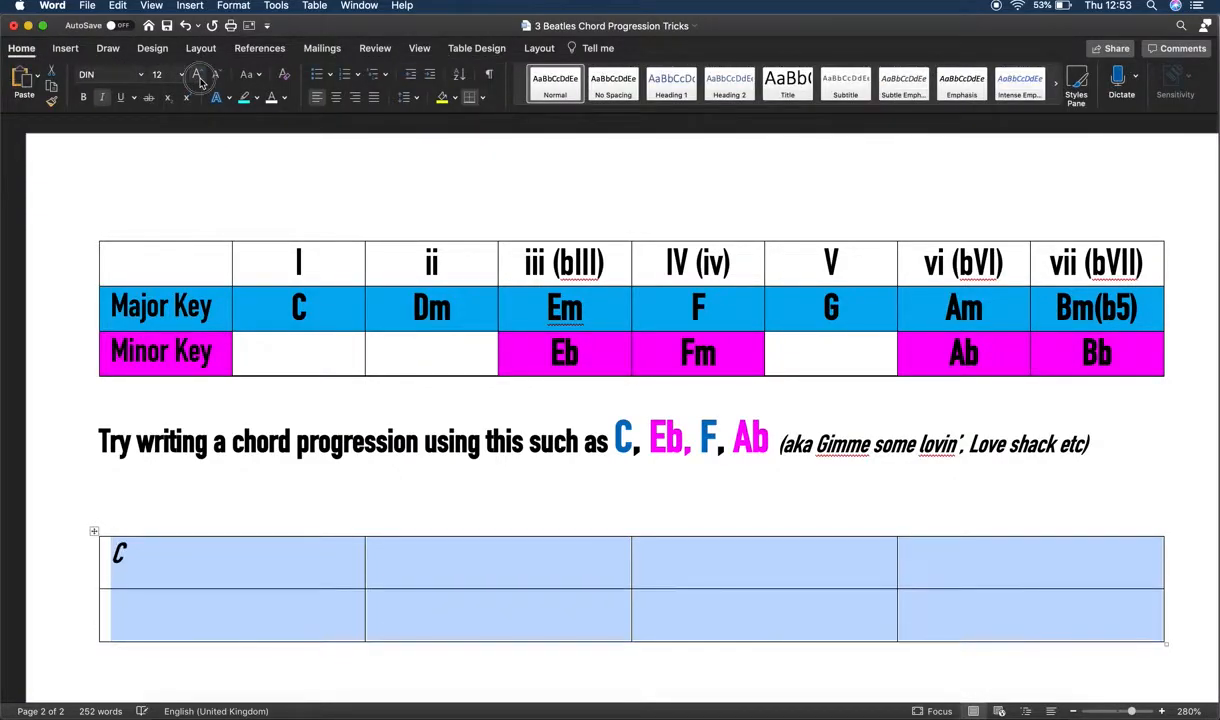
click(85, 97)
click(101, 97)
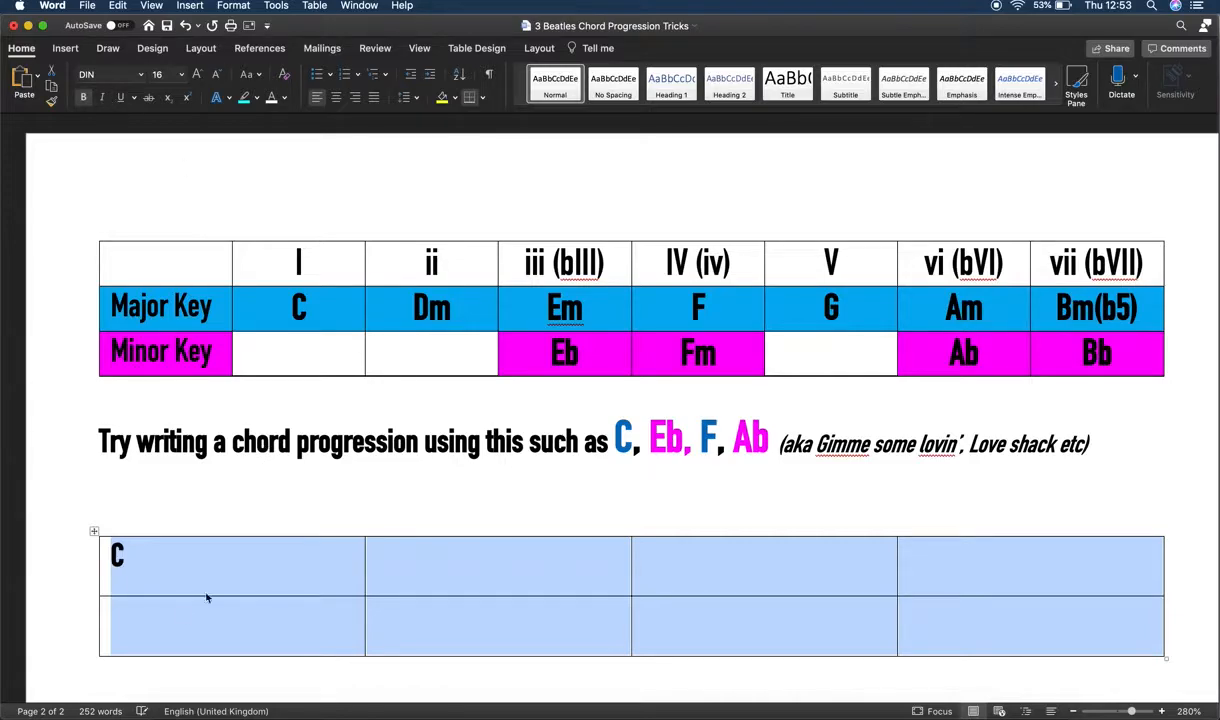
click(165, 563)
scroll(471, 553, down, 1)
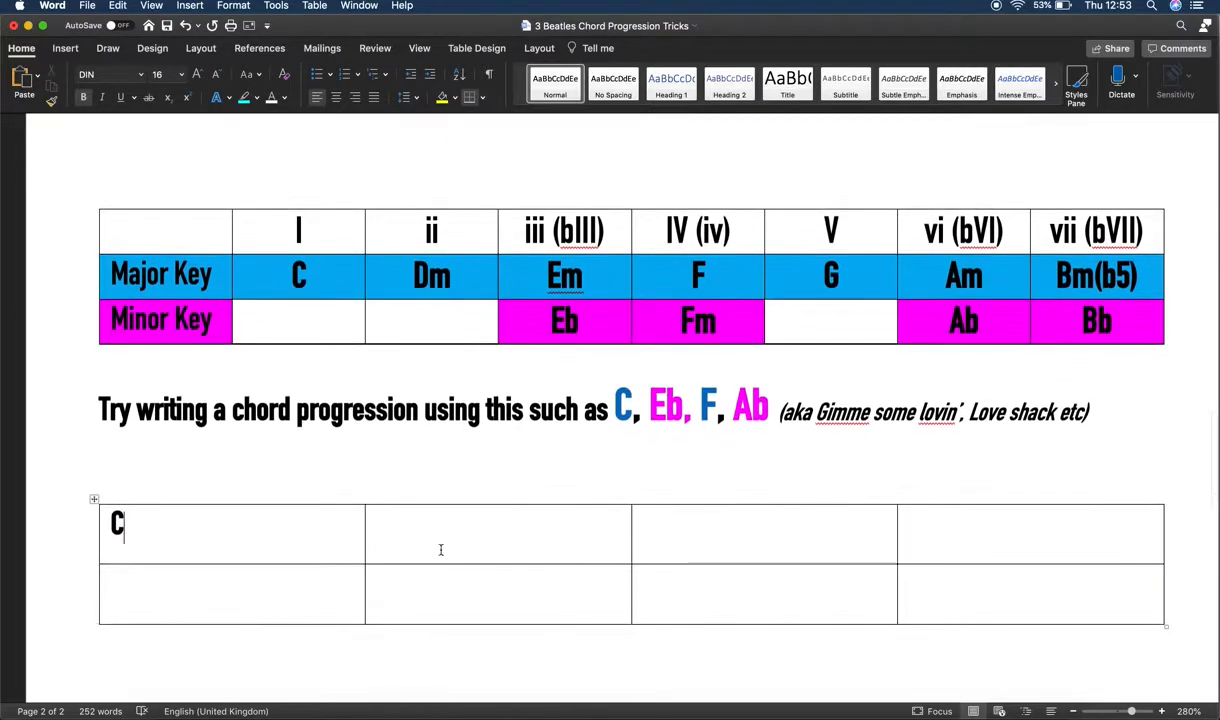
drag(290, 518, 931, 572)
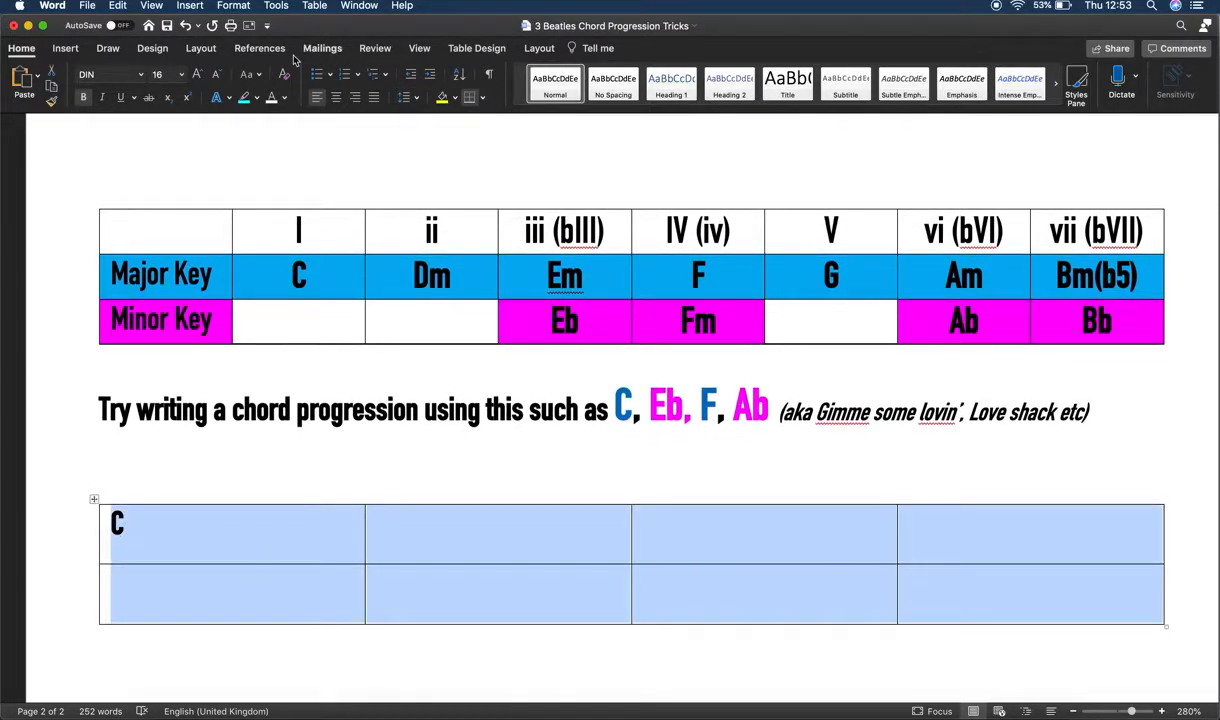
click(335, 98)
- Fill the remaining first-row cells of the new table with the chords Eb, F and C
click(415, 535)
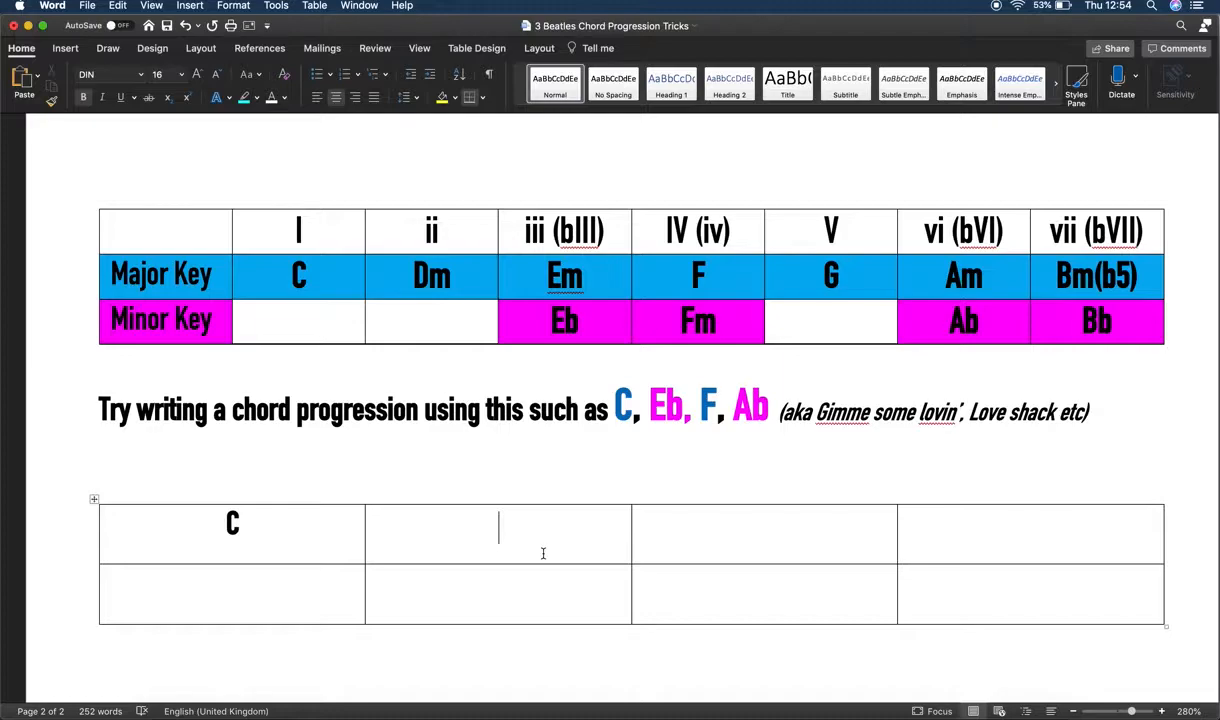
text(Eb)
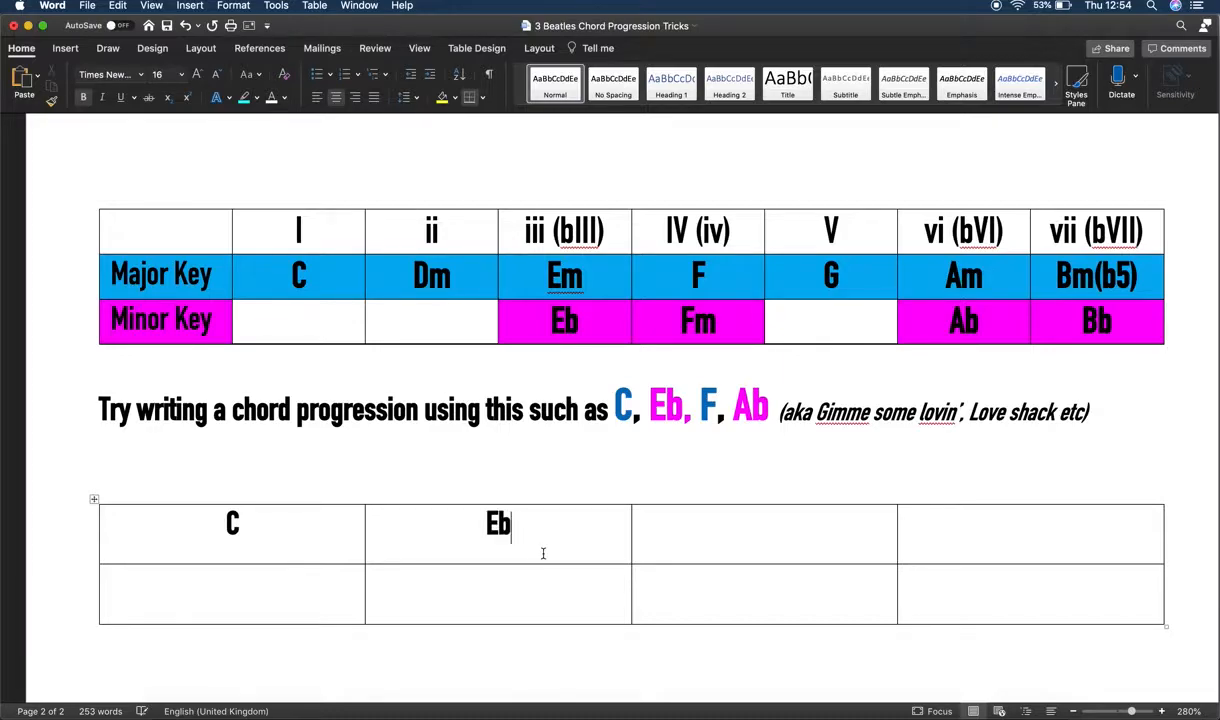
click(711, 526)
text(F)
click(918, 534)
text(C)
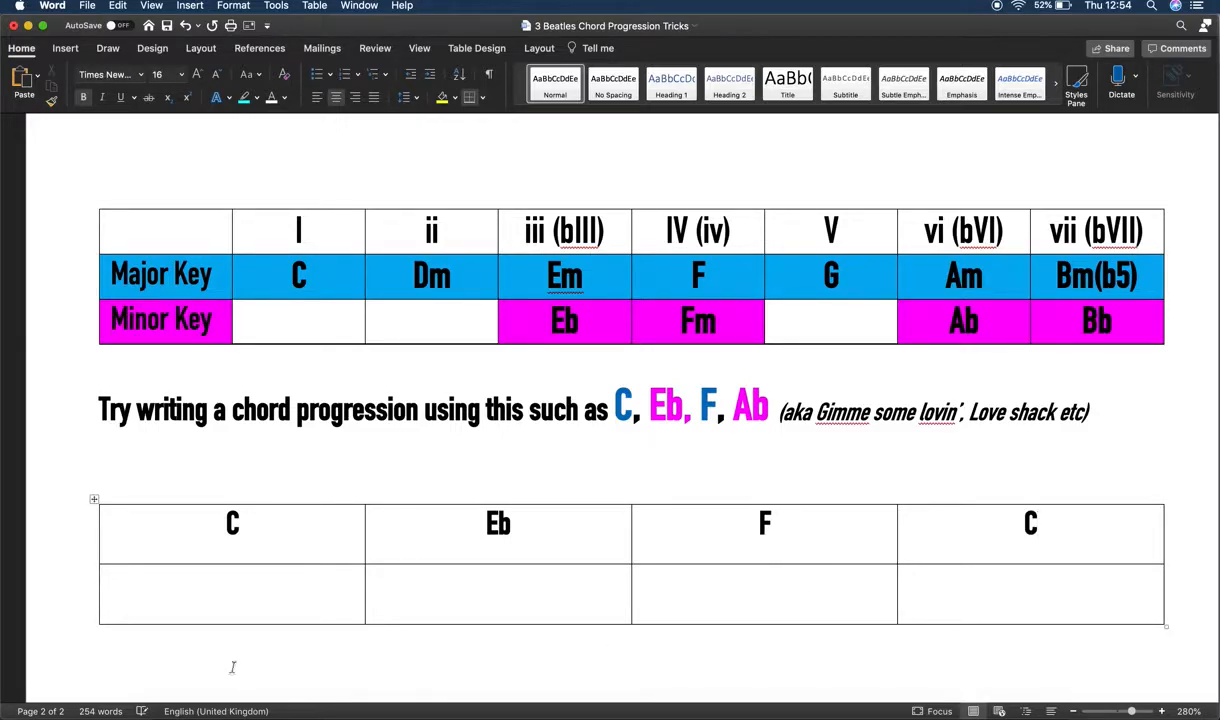
- Fill the second row of the new table with the chords Bb, Ab, G and G
click(247, 589)
text(Bb)
click(548, 593)
text(Ab)
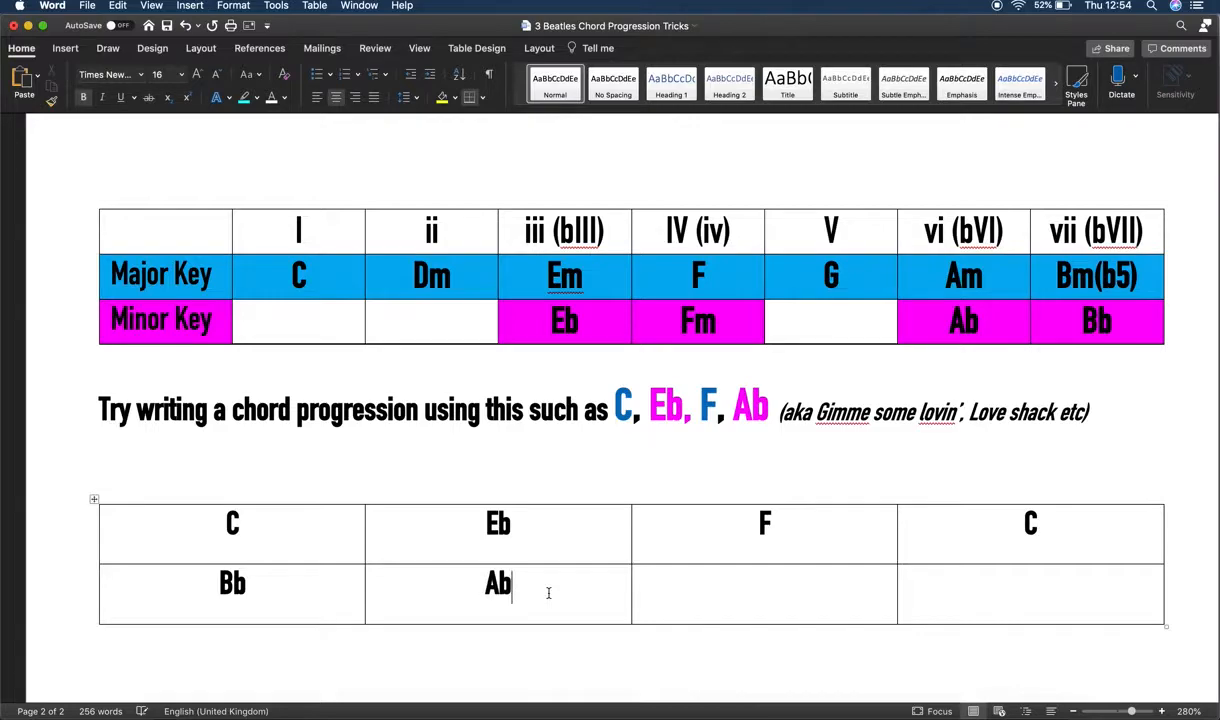
click(757, 603)
text(G)
click(1020, 598)
text(G)
- Review the new chord progression against the borrowed chords table and the earlier chord tricks in the document
scroll(781, 560, down, 2)
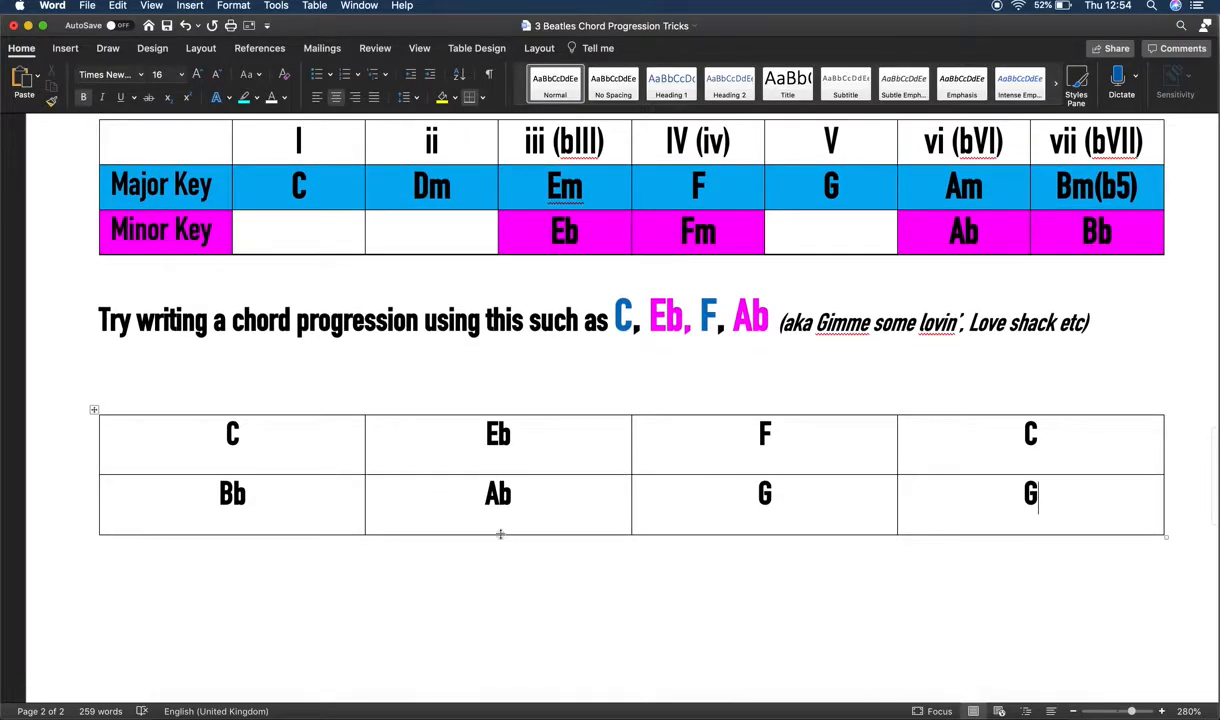
scroll(788, 491, up, 3)
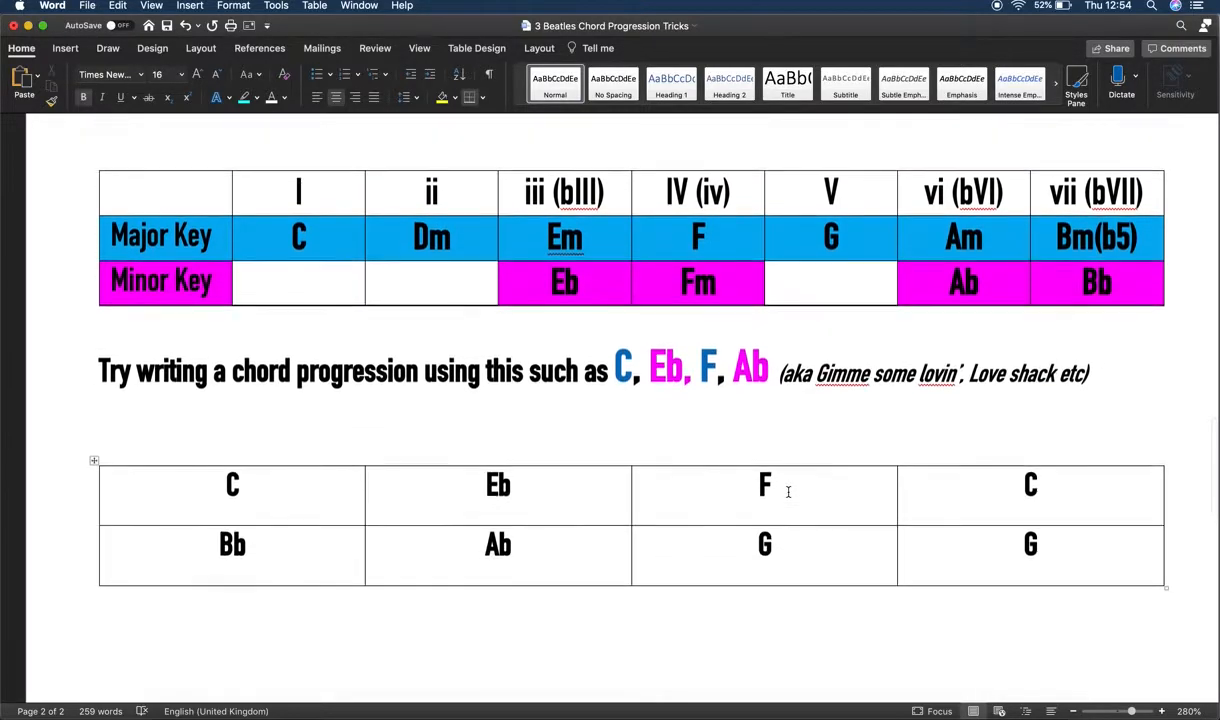
scroll(788, 491, down, 4)
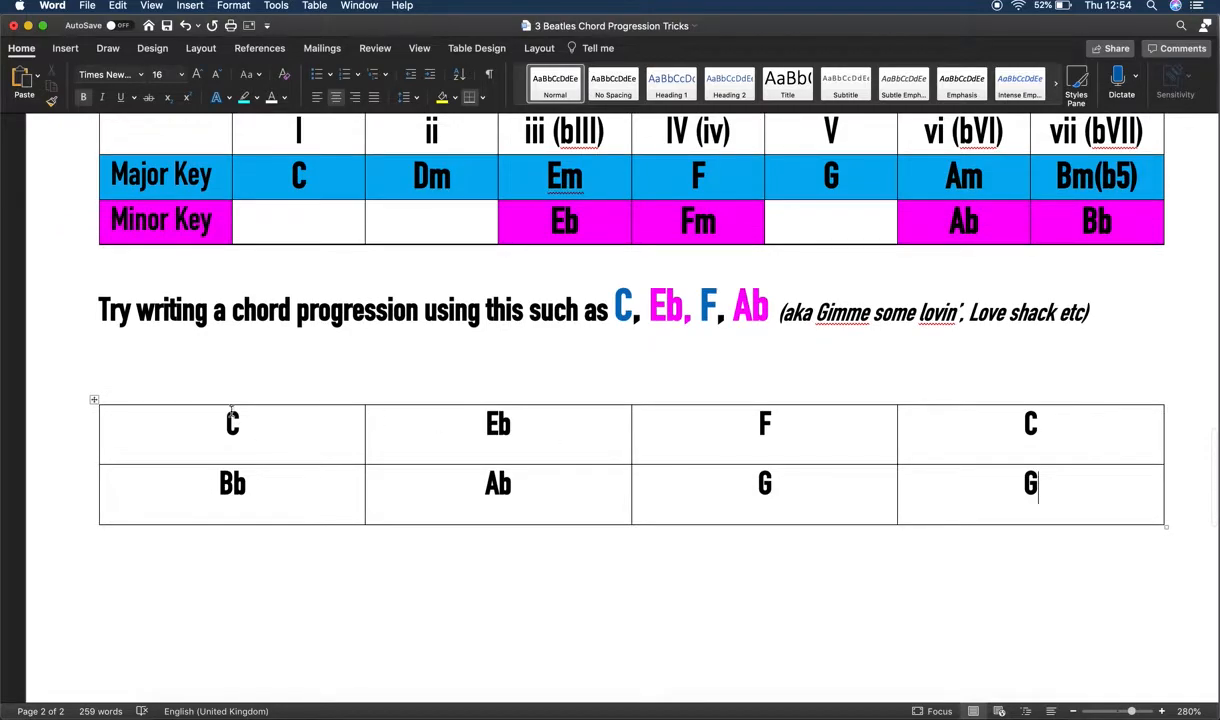
scroll(231, 413, up, 3)
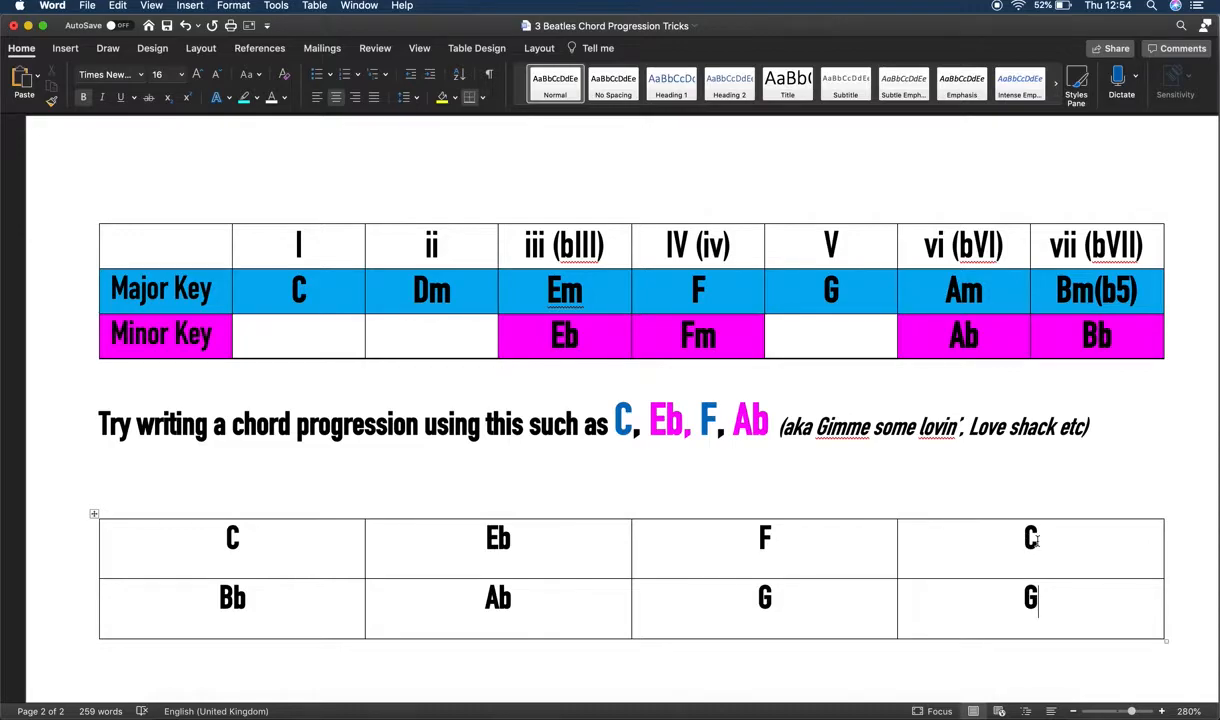
scroll(765, 550, down, 2)
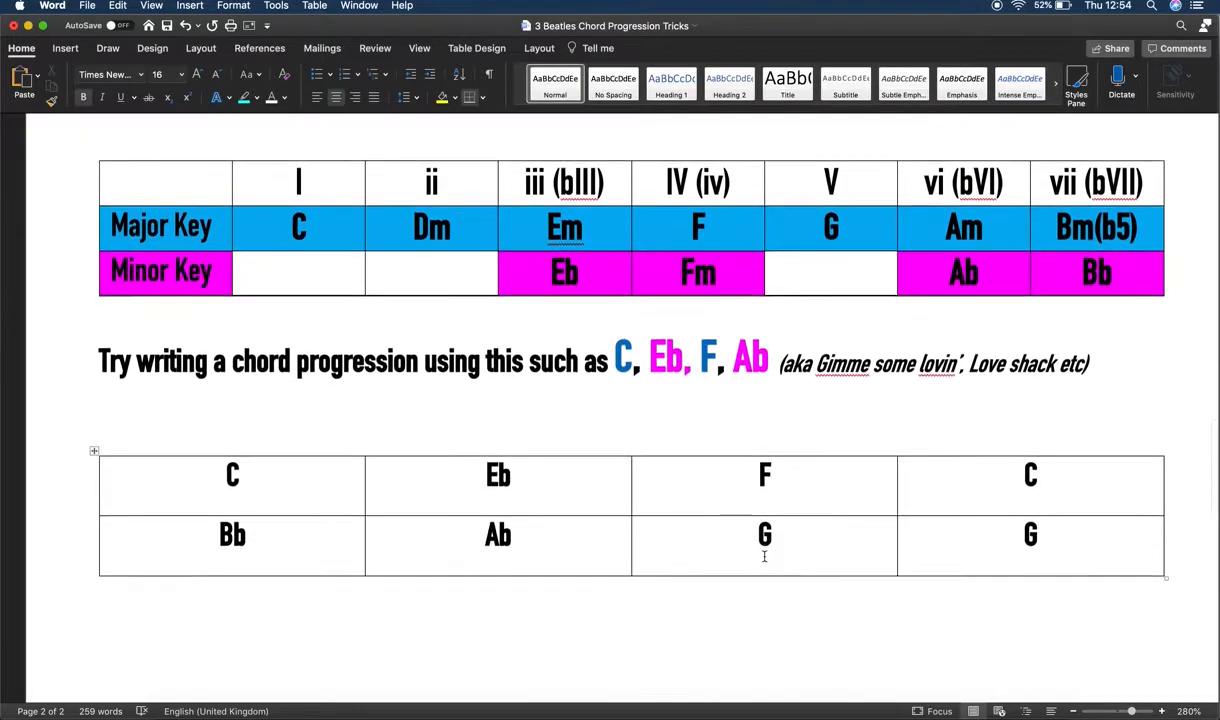
scroll(1035, 262, up, 3)
scroll(1035, 262, down, 4)
scroll(1035, 262, up, 15)
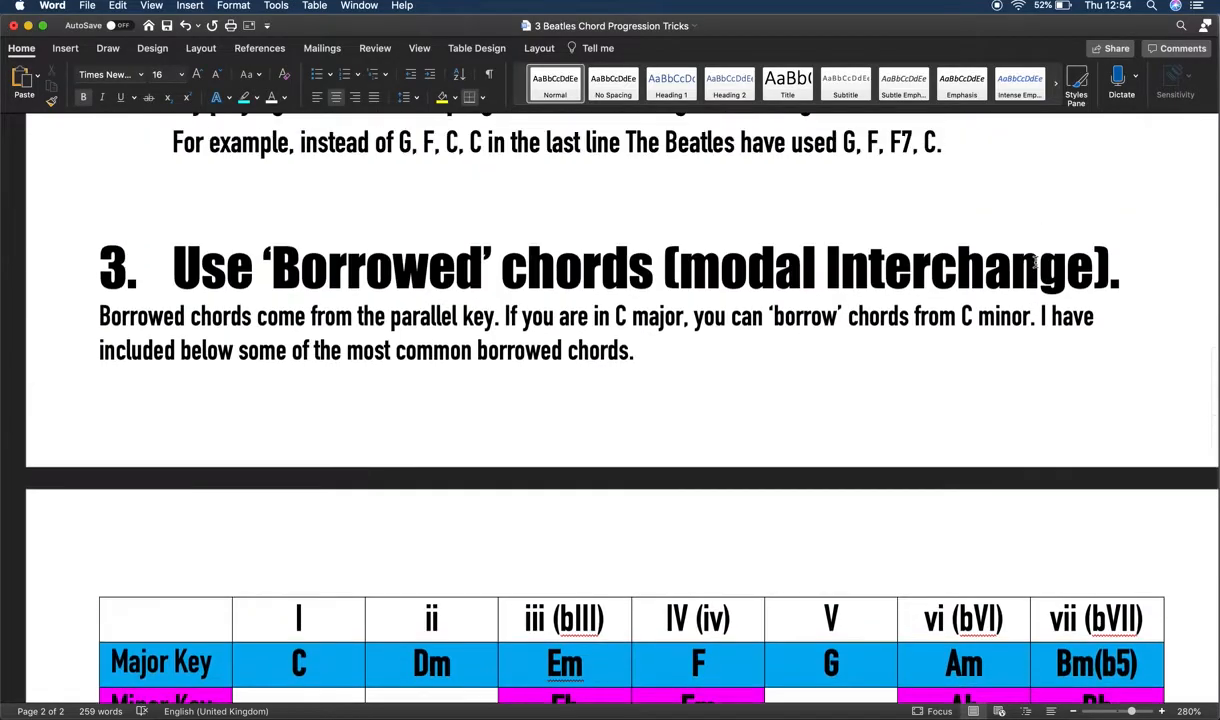
scroll(1035, 262, down, 20)
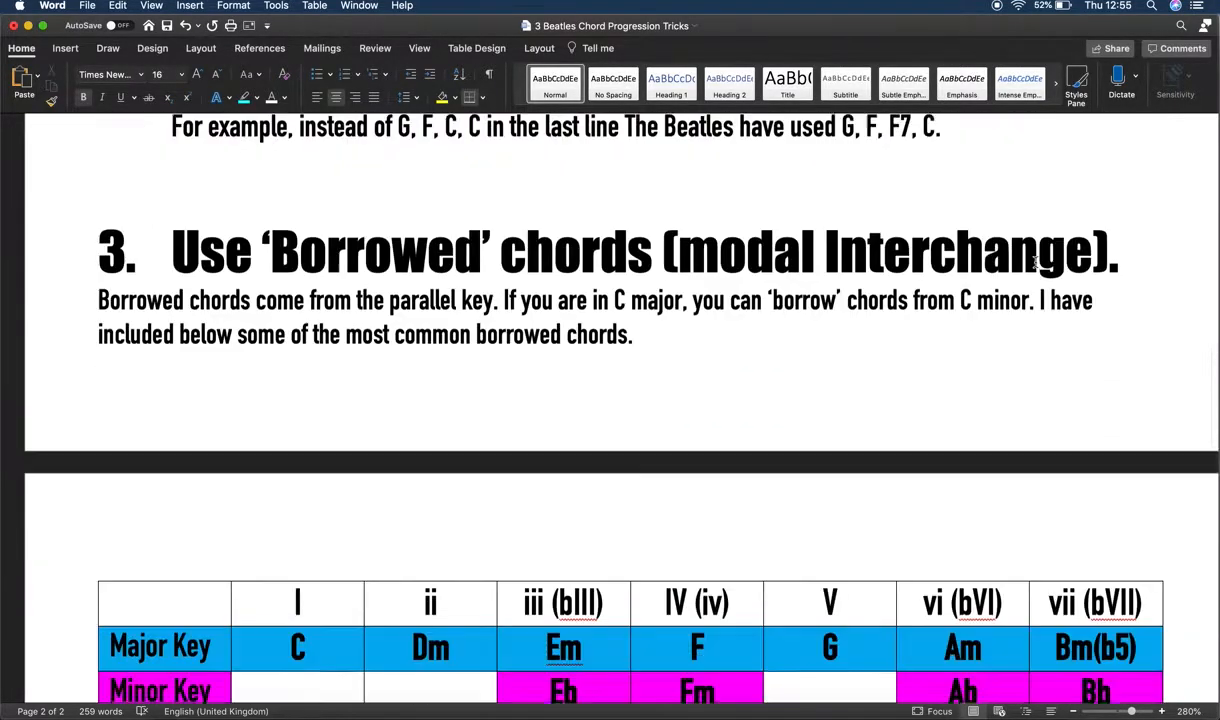
scroll(1035, 266, down, 1)
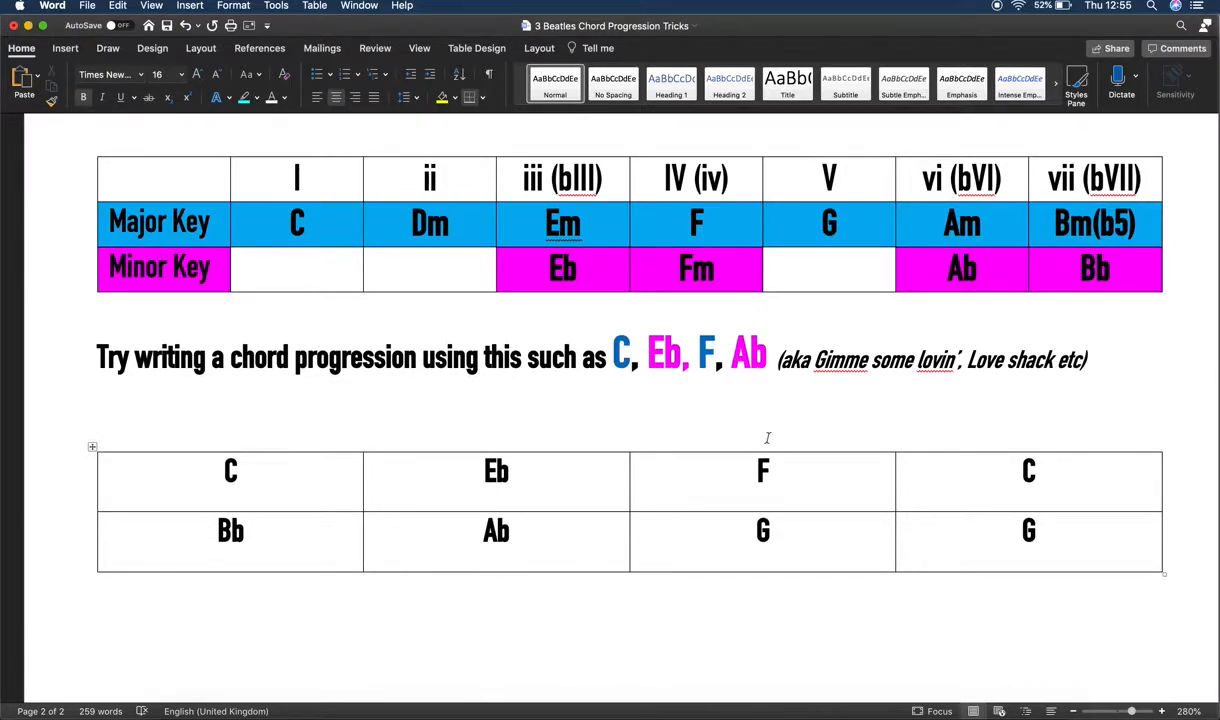
scroll(768, 437, up, 1)
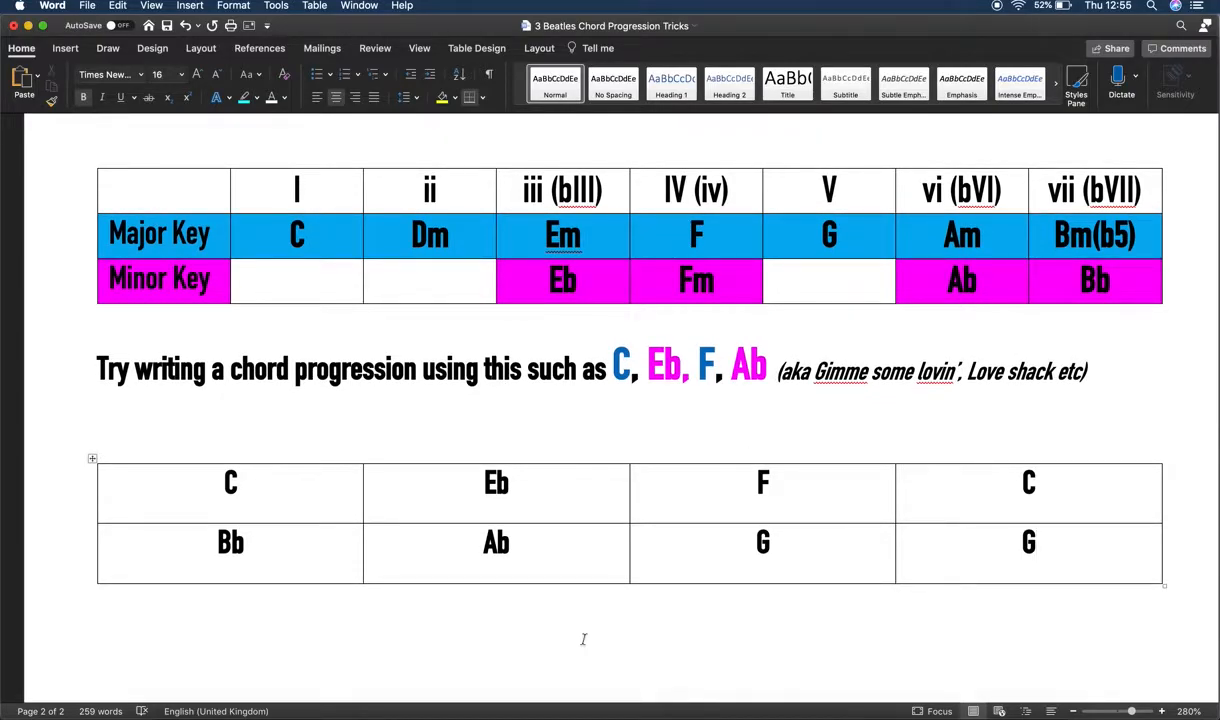
scroll(823, 506, up, 15)
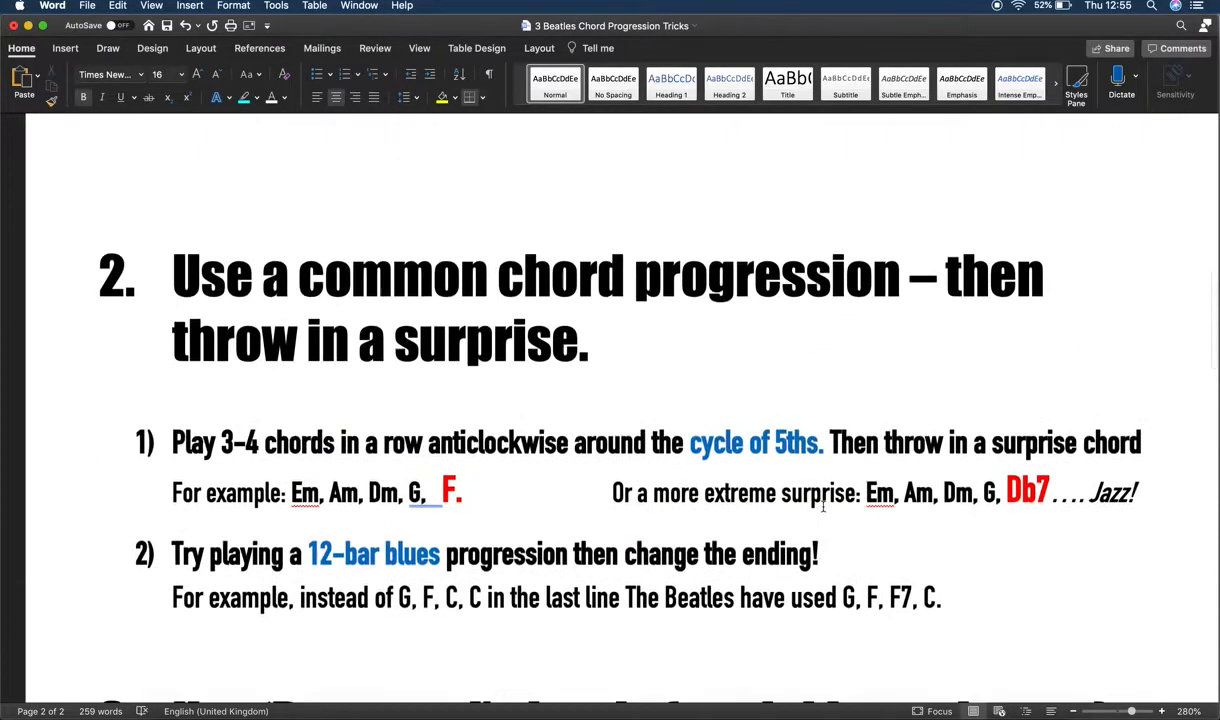
- Switch to the untitled project in Logic Pro X, where the new track options are open
key(ctrl+Up)
click(363, 432)
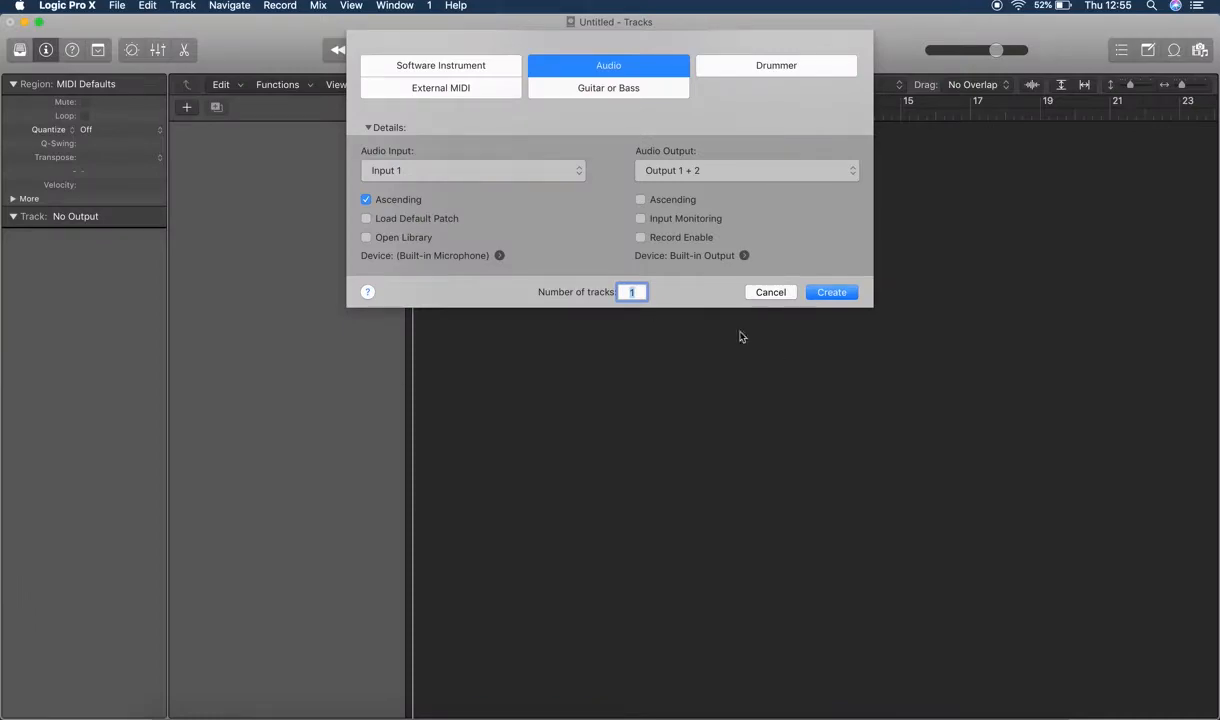
- Create a Rock Drummer track and open the sound library for it
click(733, 68)
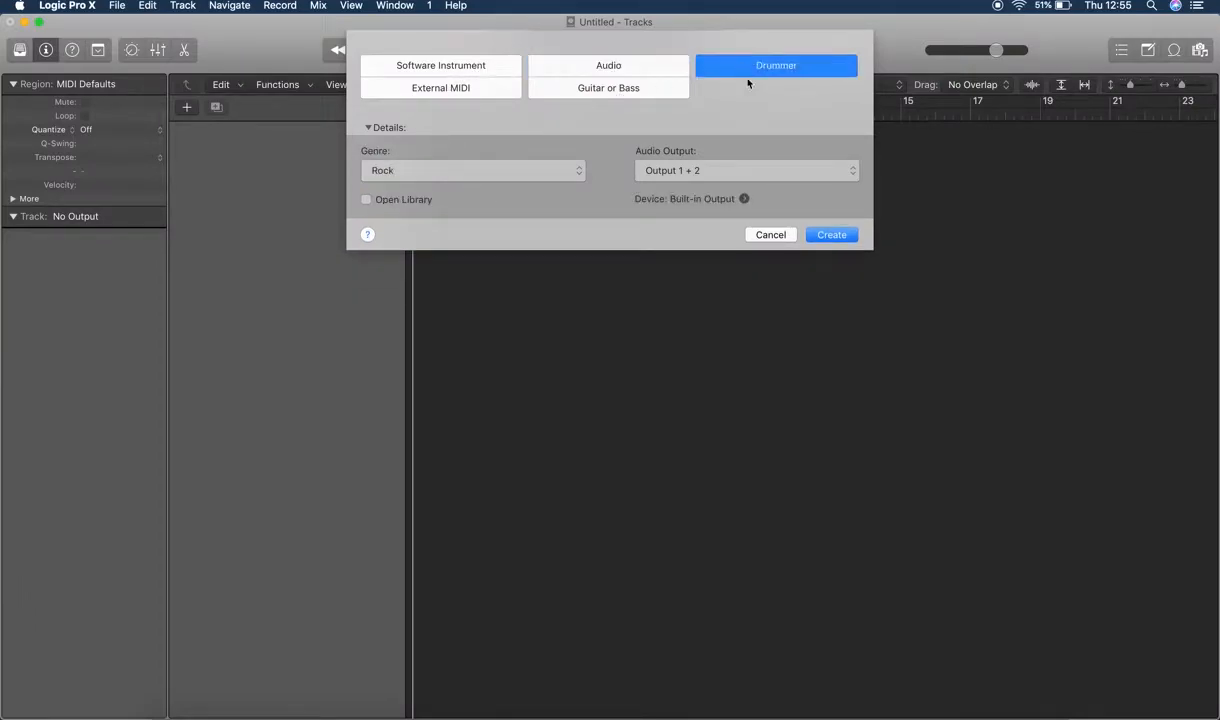
click(848, 236)
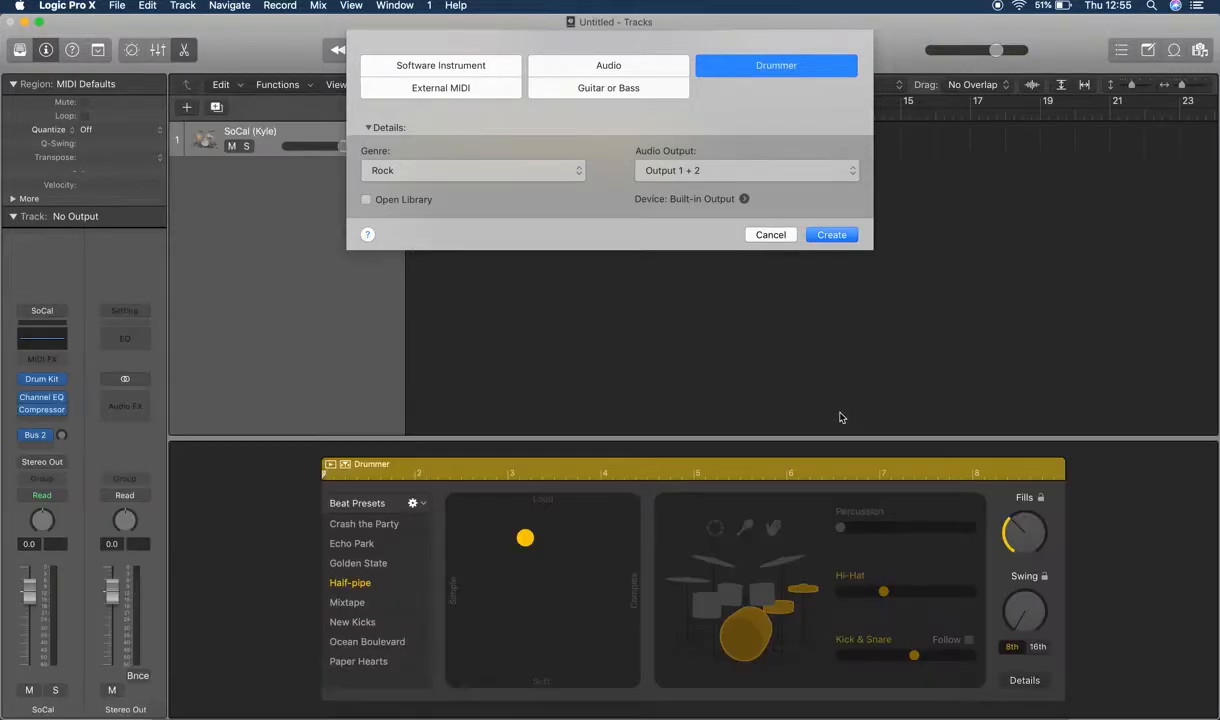
click(17, 49)
scroll(213, 378, down, 1)
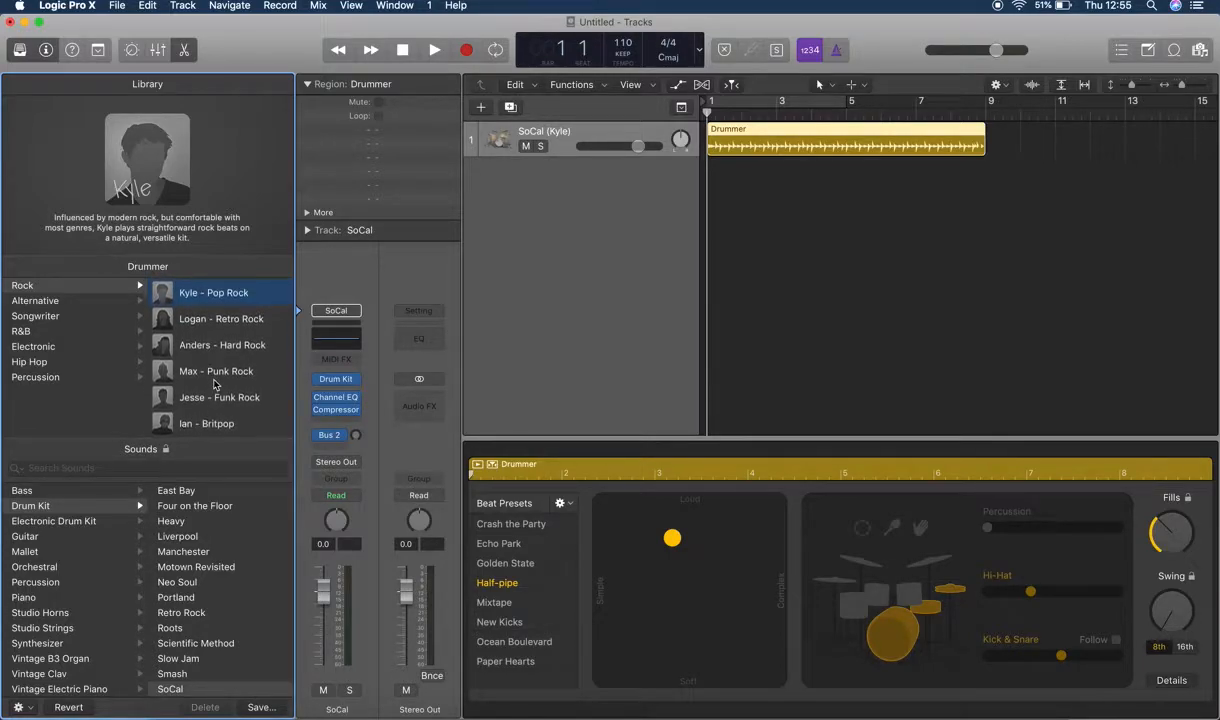
- Assign the Songwriter drummer Parker - 60's Songwriter to the track and audition its beat
click(49, 316)
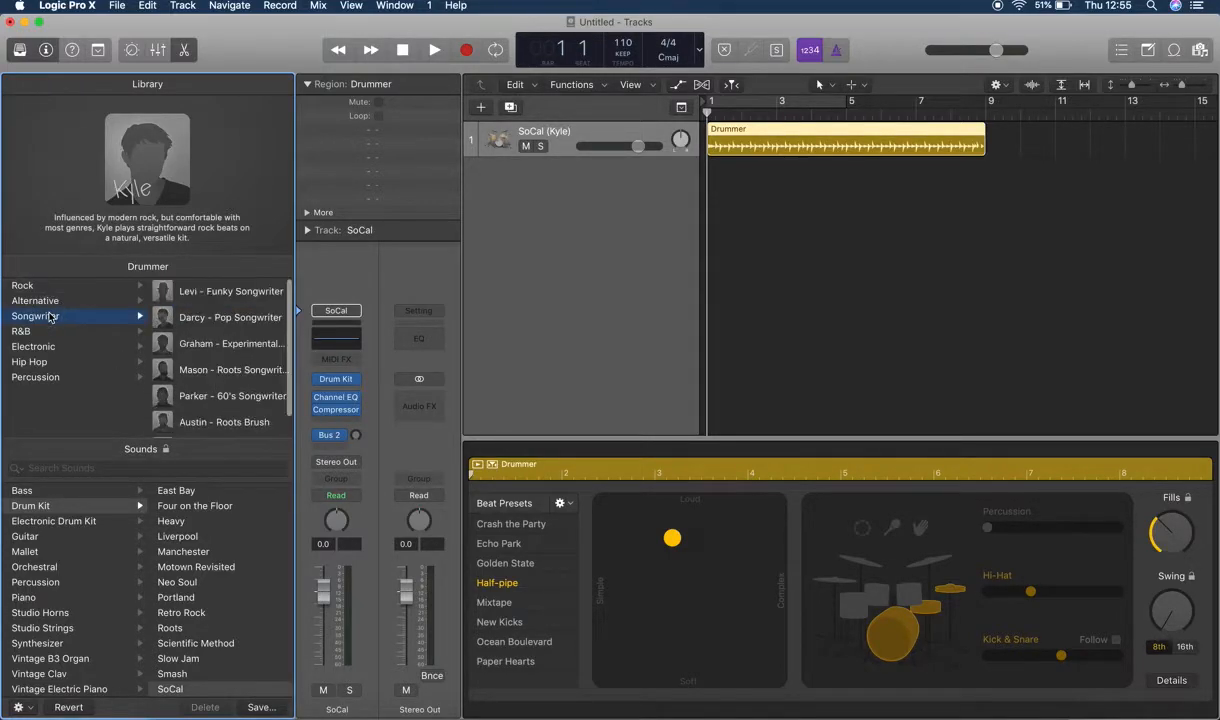
click(227, 399)
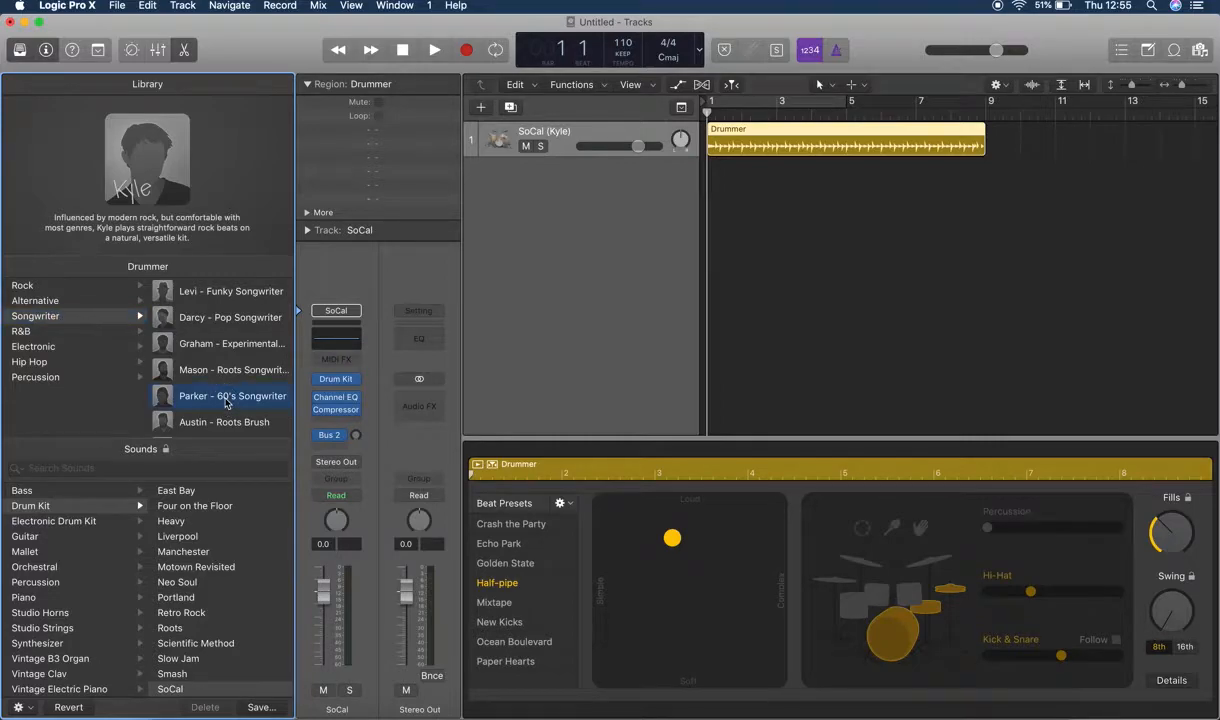
key(space)
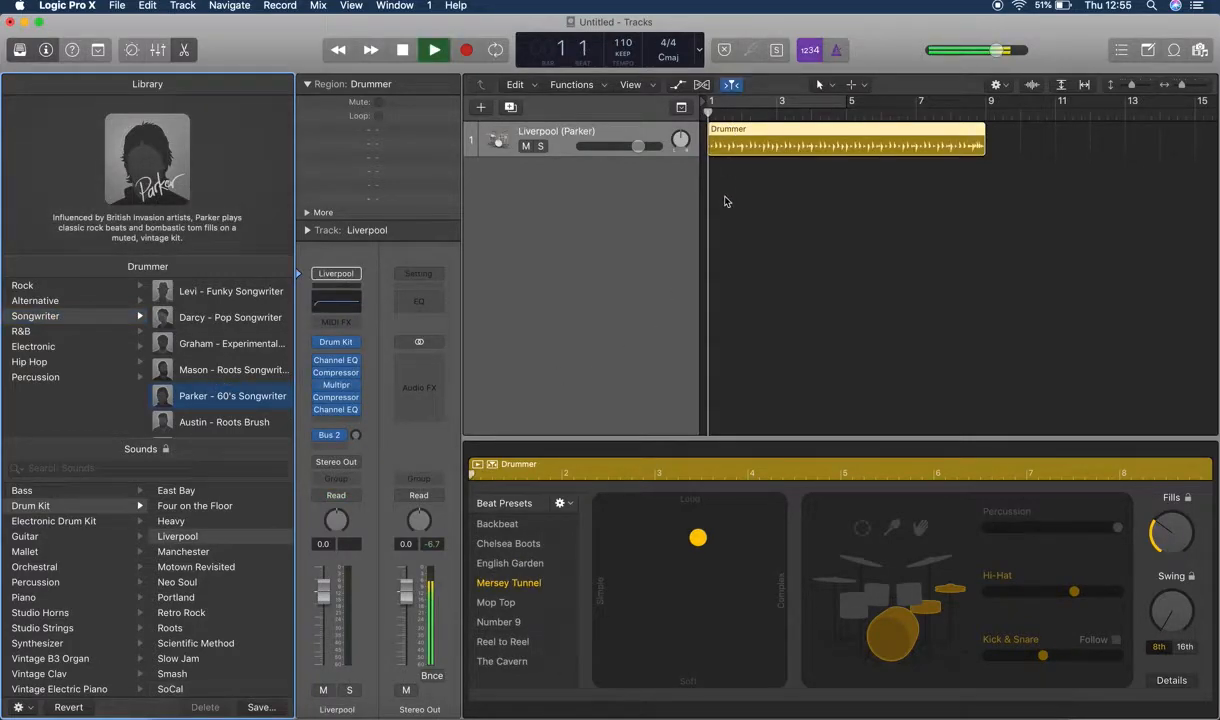
key(XF86AudioLowerVolume)
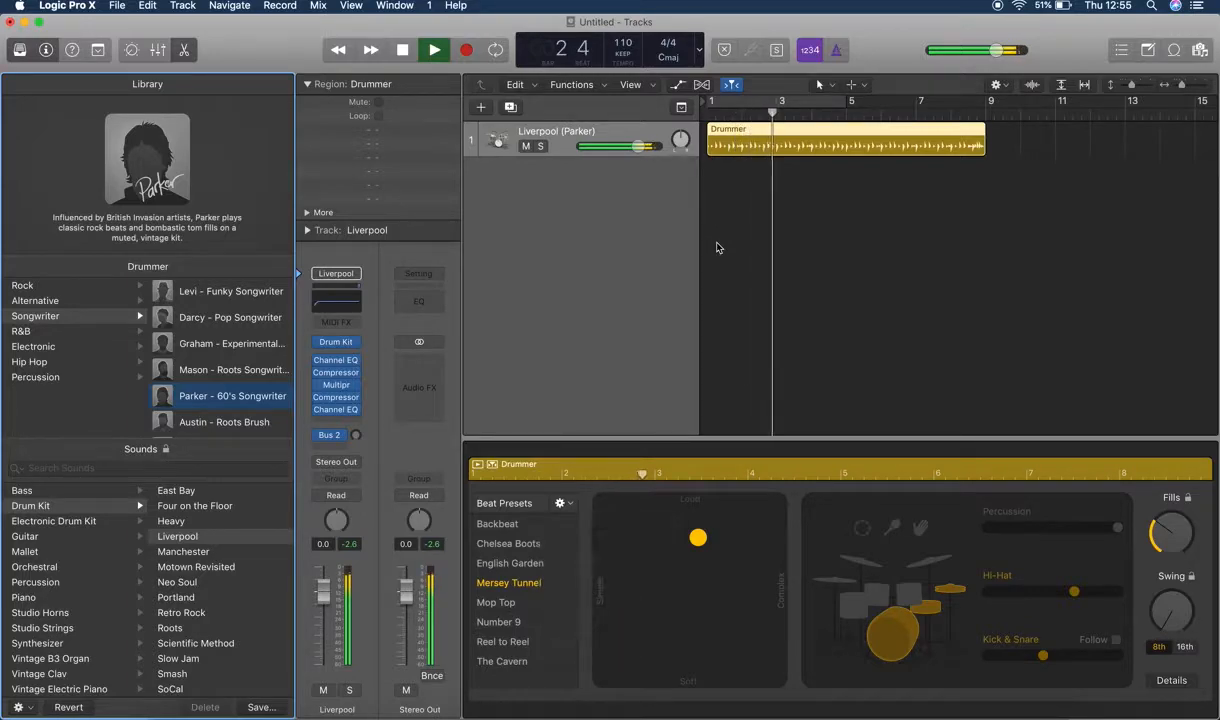
key(space)
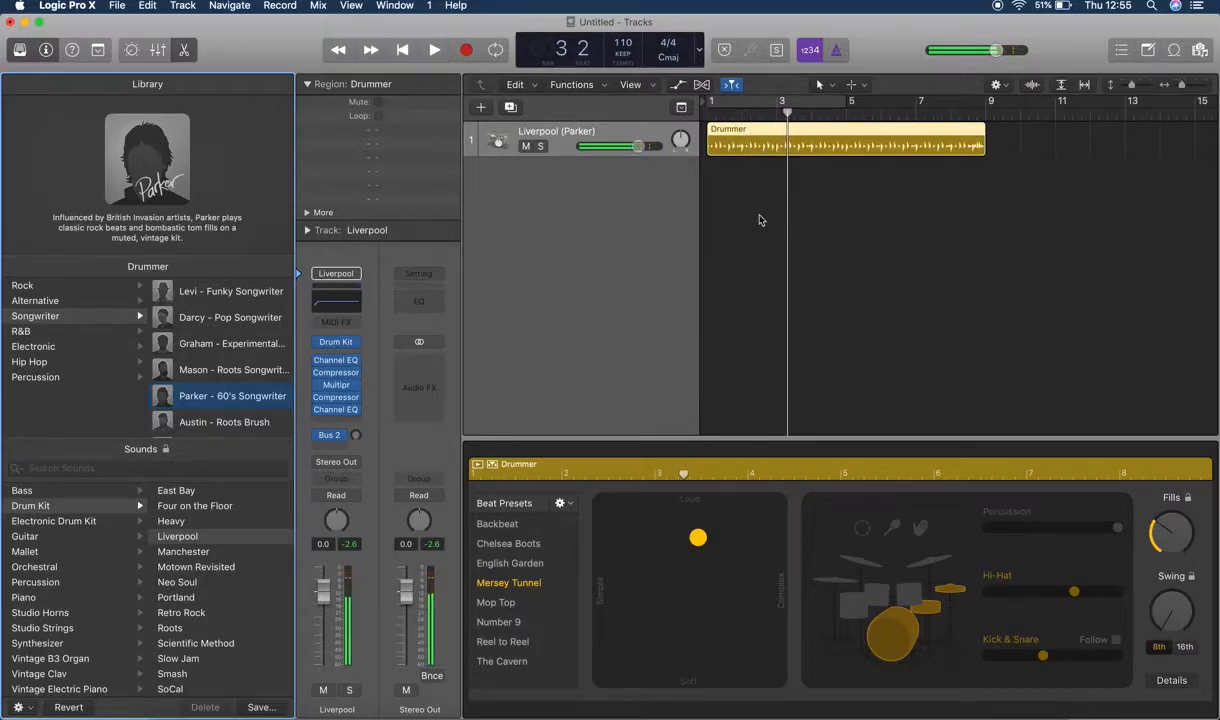
- Apply the Number 9 beat preset to the drummer region and play it from the start
click(528, 630)
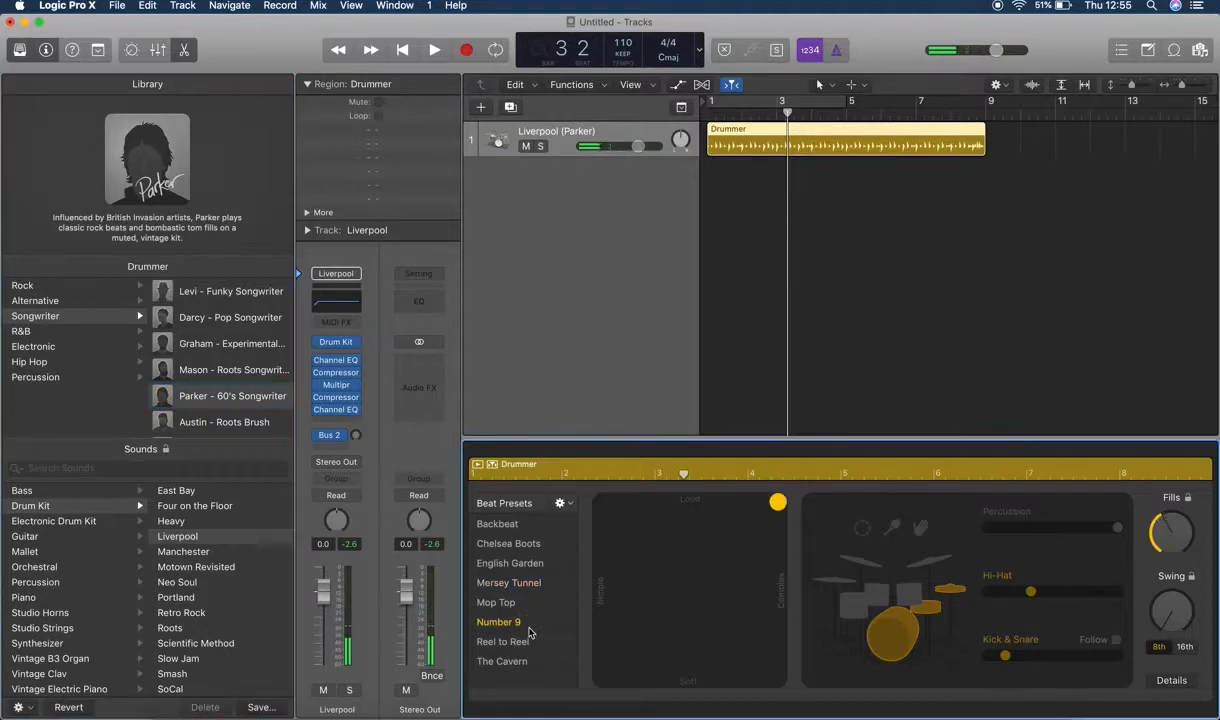
click(709, 118)
key(space)
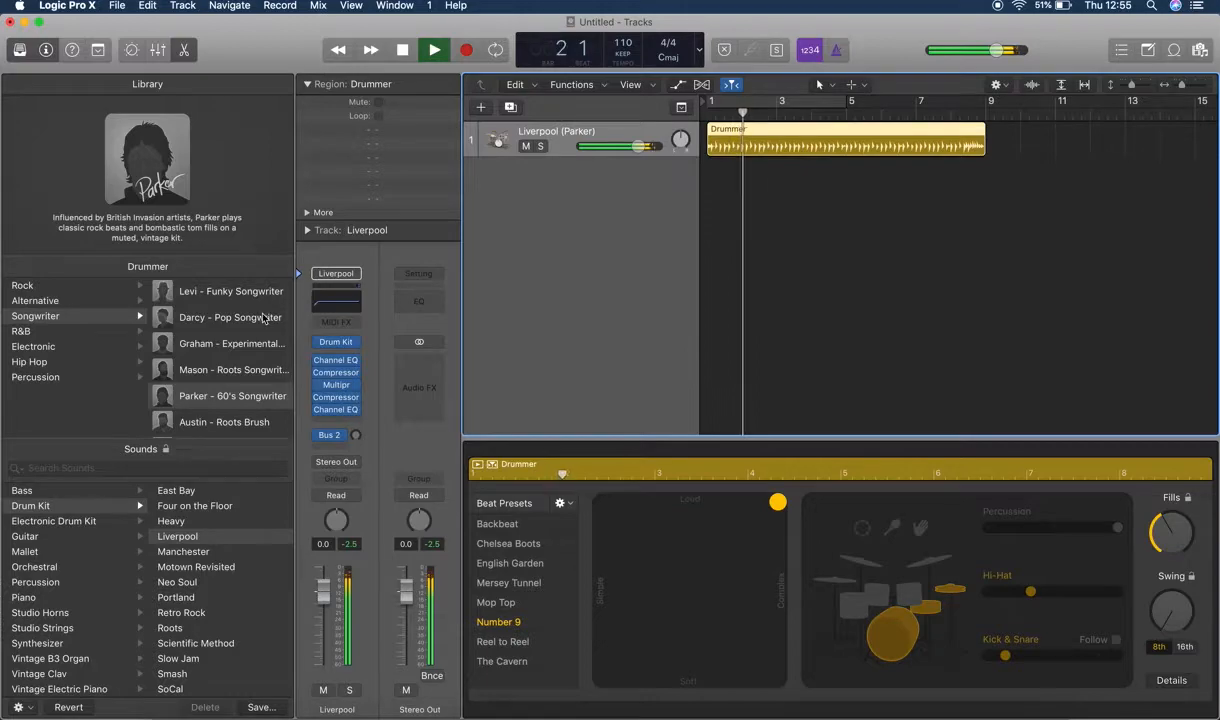
scroll(192, 383, down, 2)
key(space)
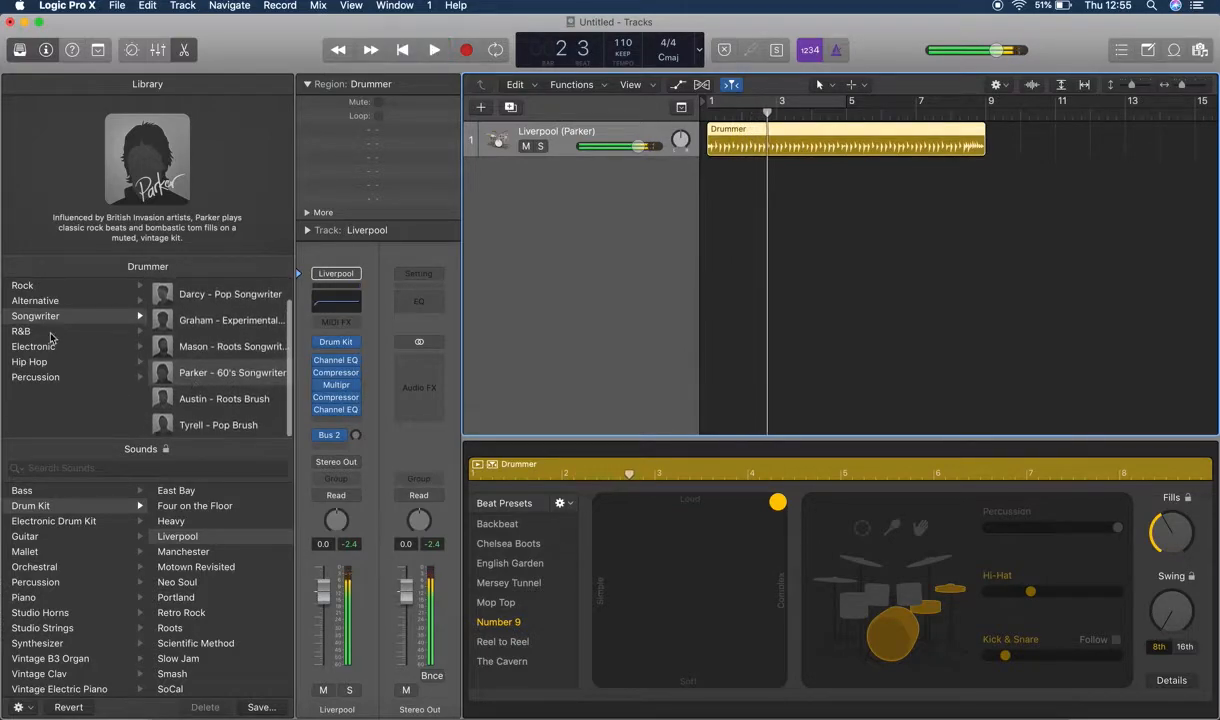
- Browse the drummer genres, change the drummer to Logan - Retro Rock from Rock, and audition the beat from the start
click(53, 332)
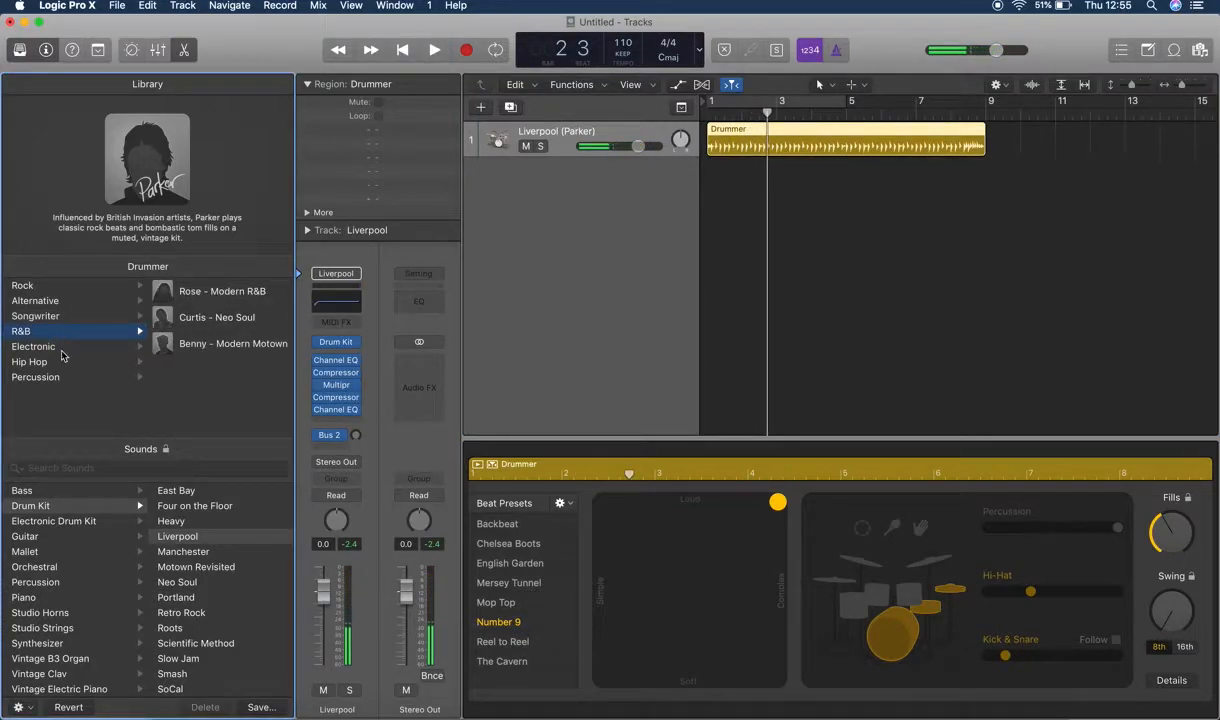
click(47, 303)
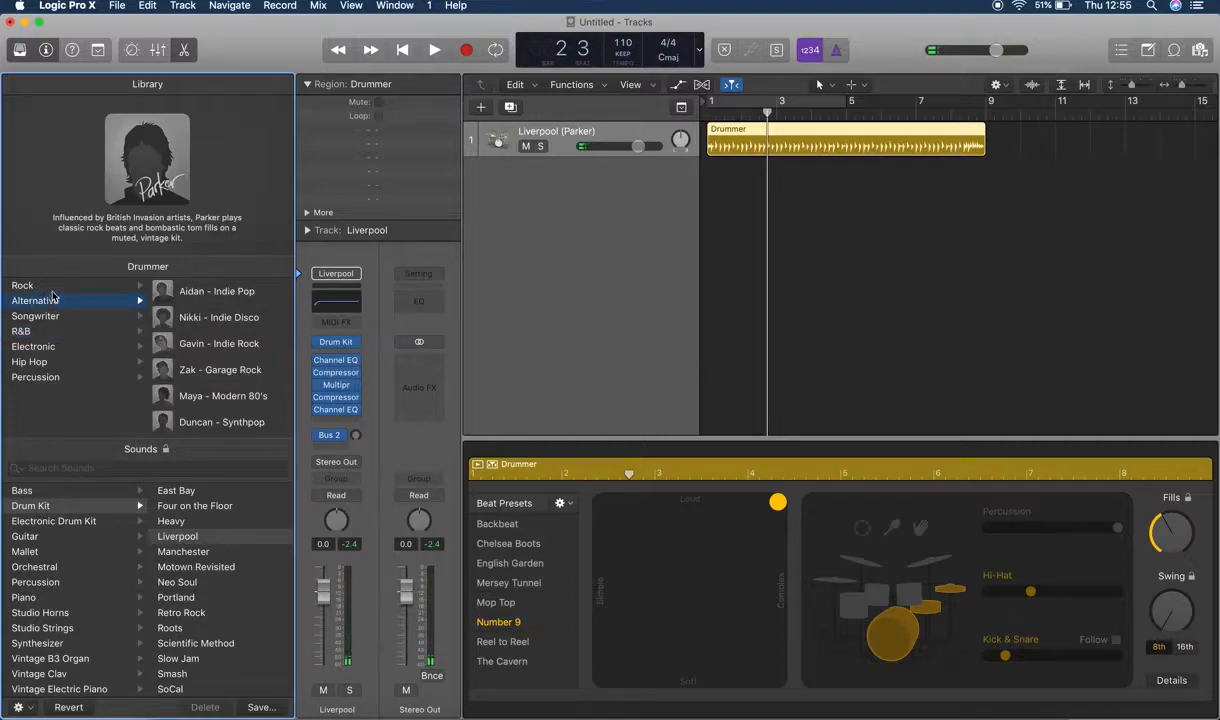
scroll(251, 375, down, 1)
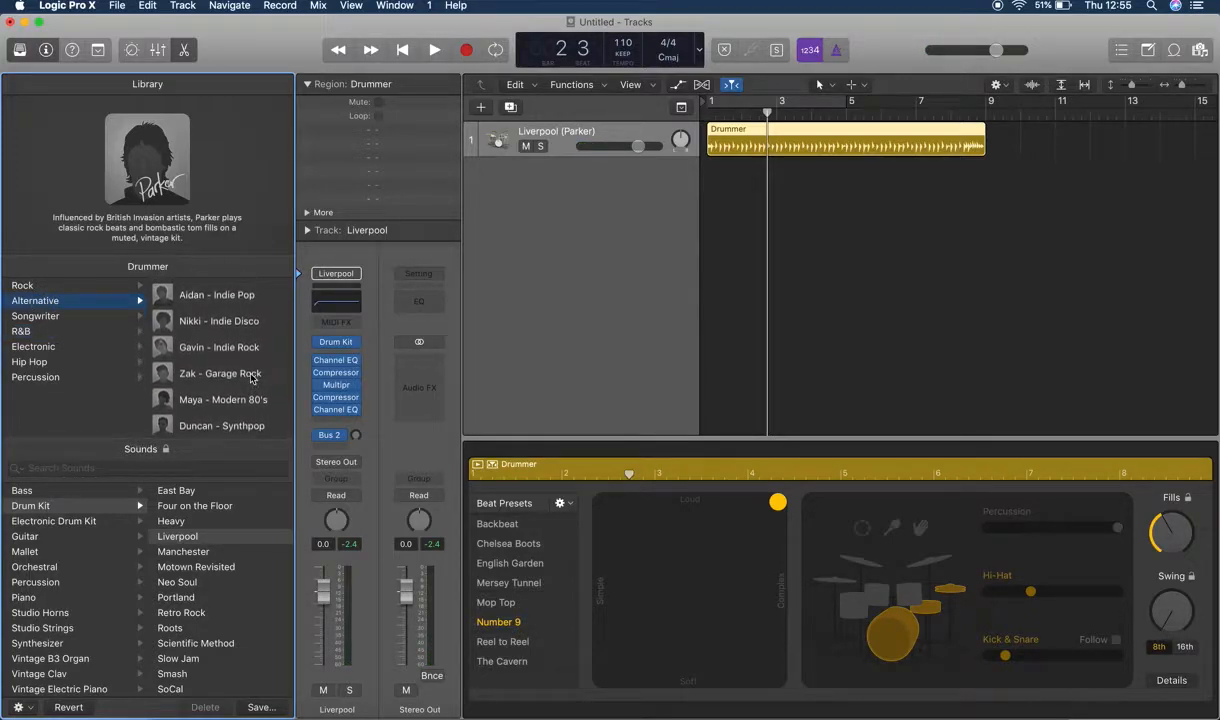
click(53, 288)
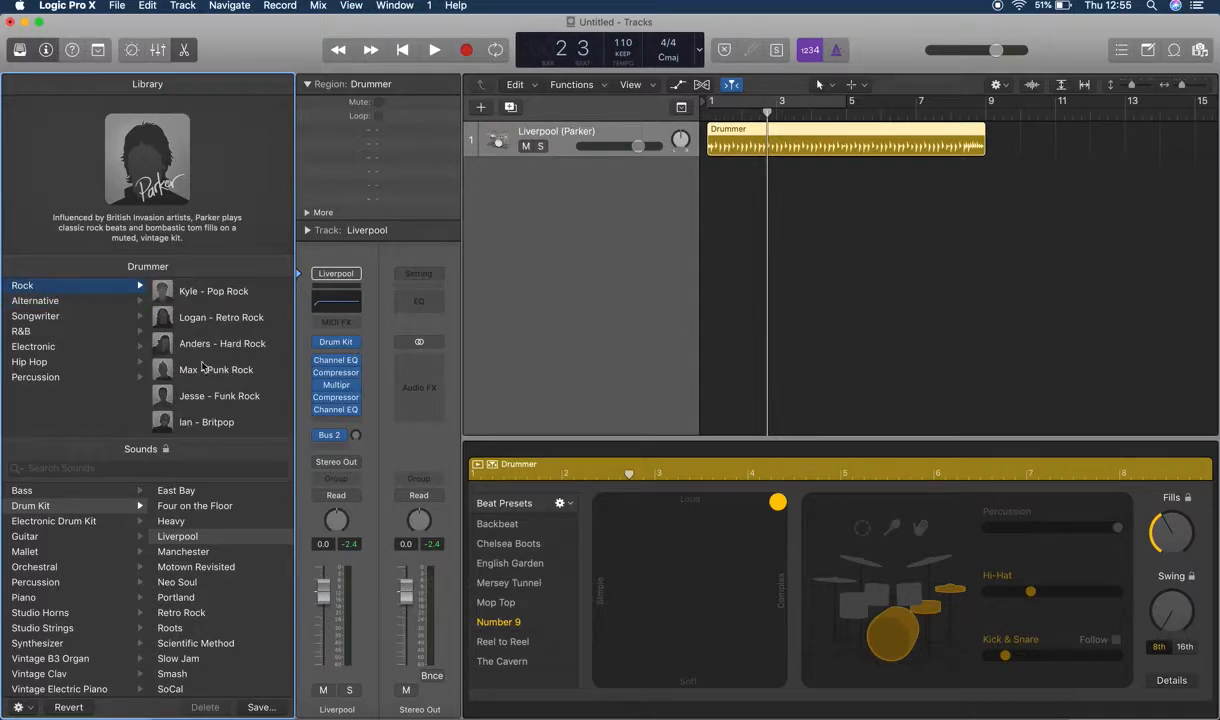
click(215, 317)
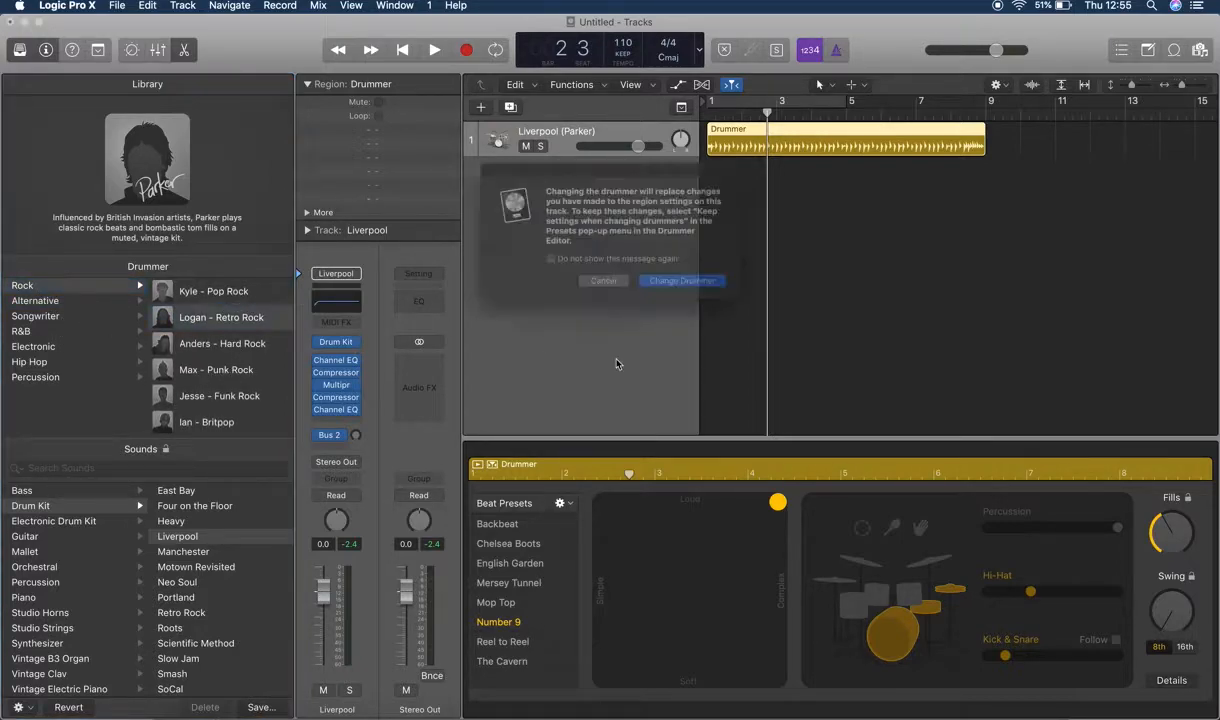
click(686, 281)
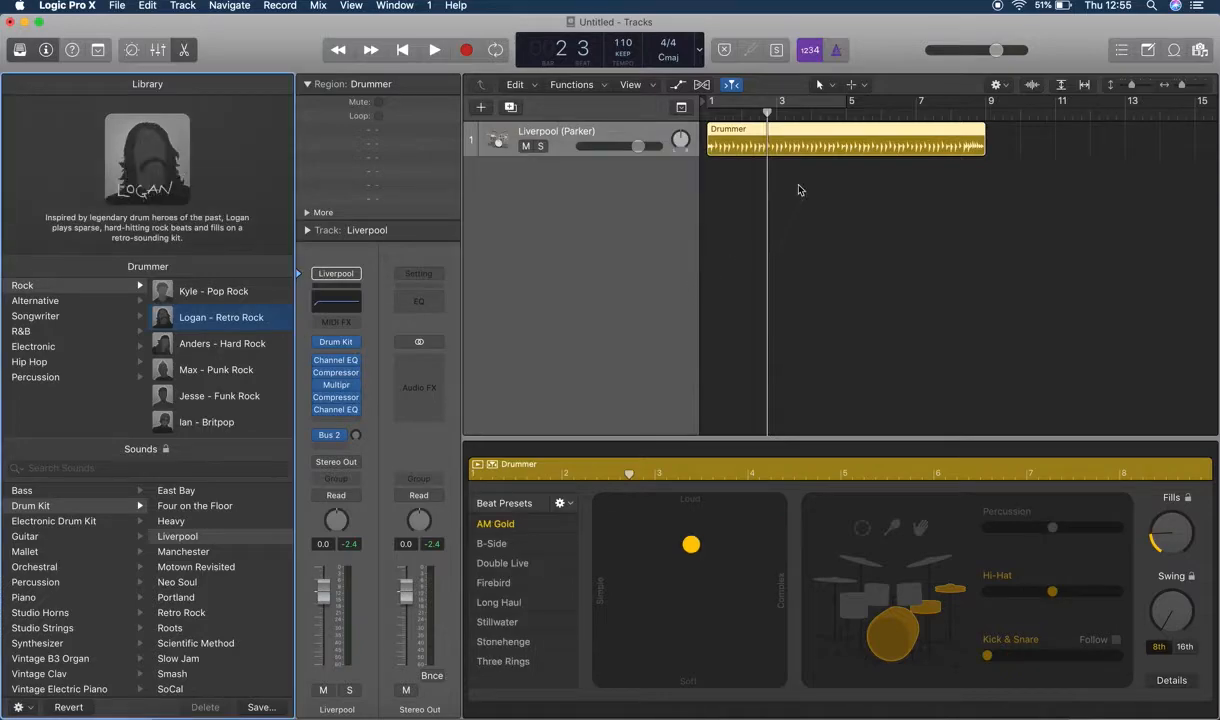
key(space)
click(709, 117)
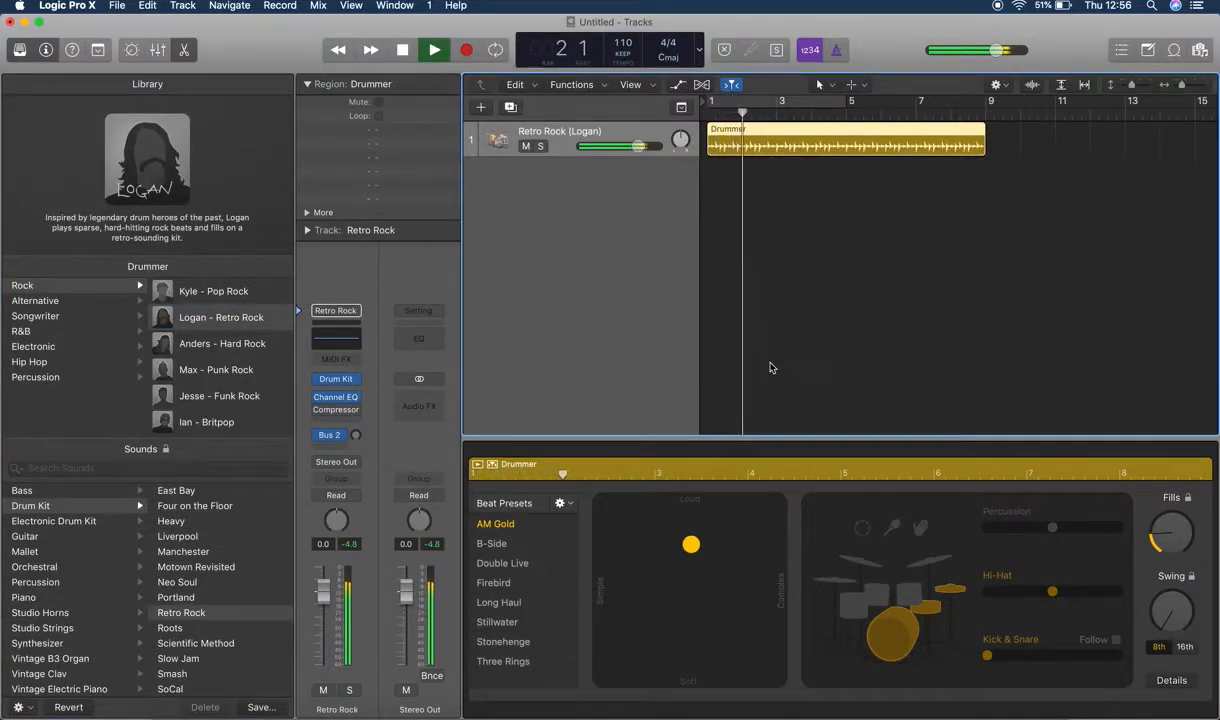
key(space)
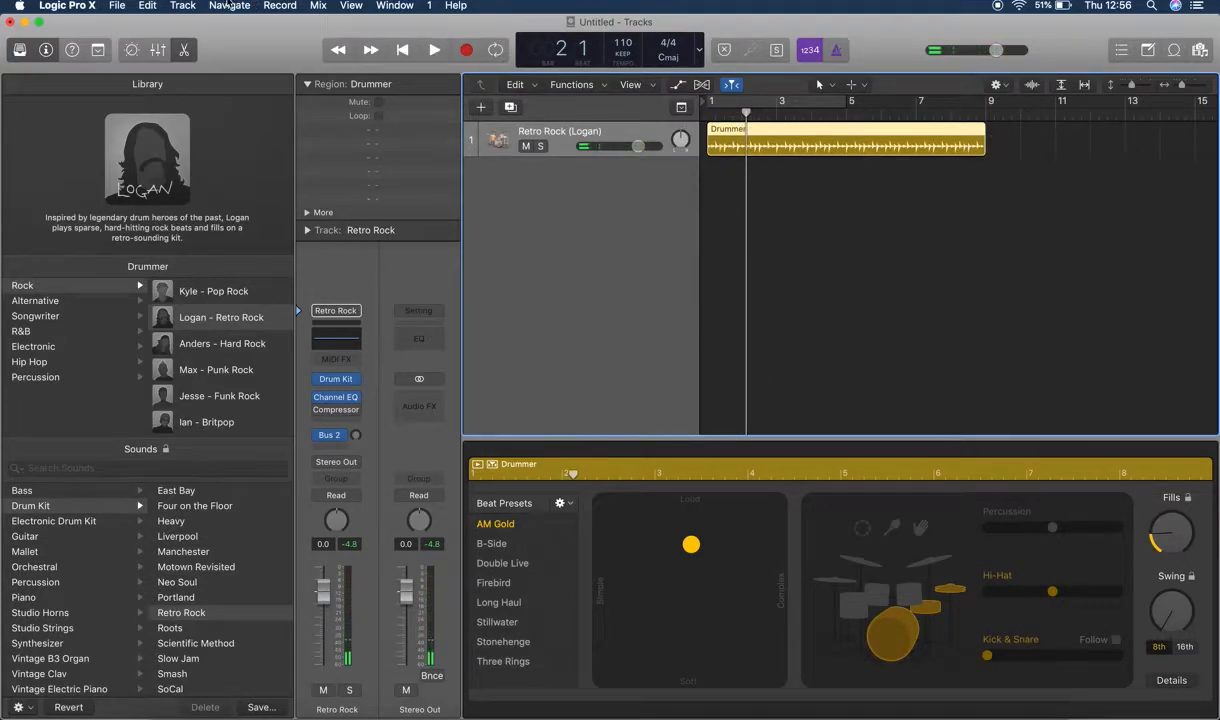
- Add a software instrument track with Classic Electric Piano and create an empty one-bar MIDI region at bar 1
click(172, 5)
click(205, 55)
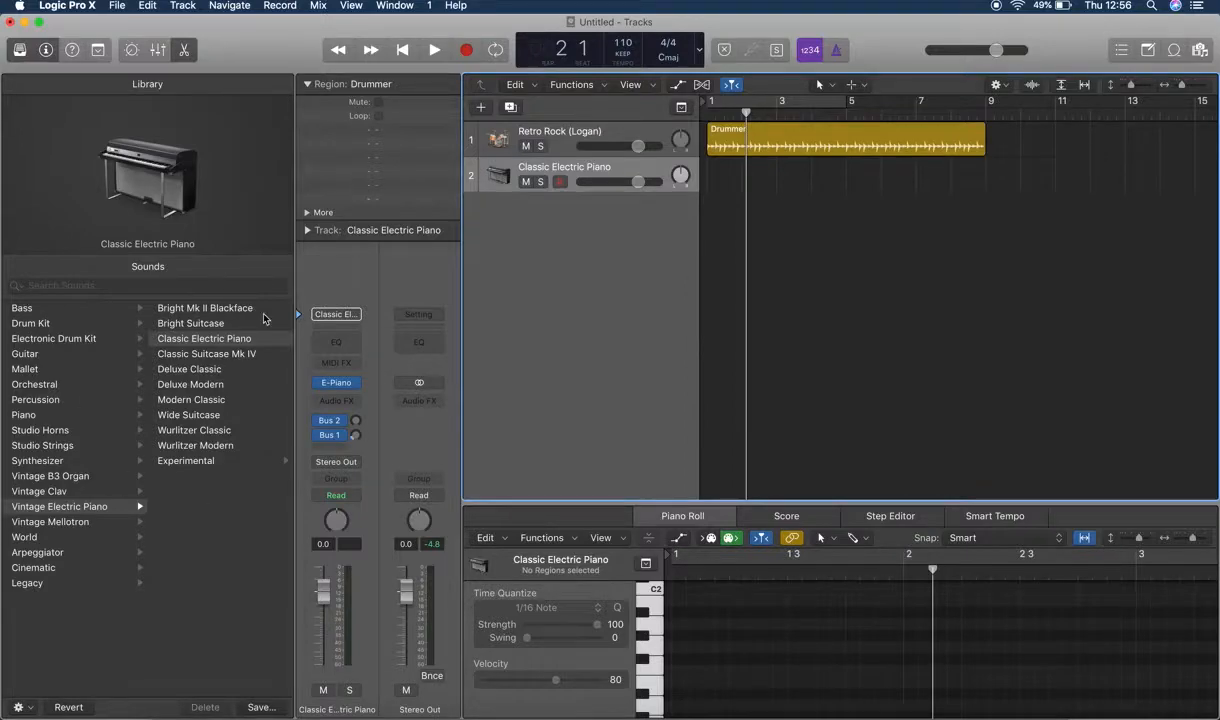
right_click(721, 182)
click(739, 186)
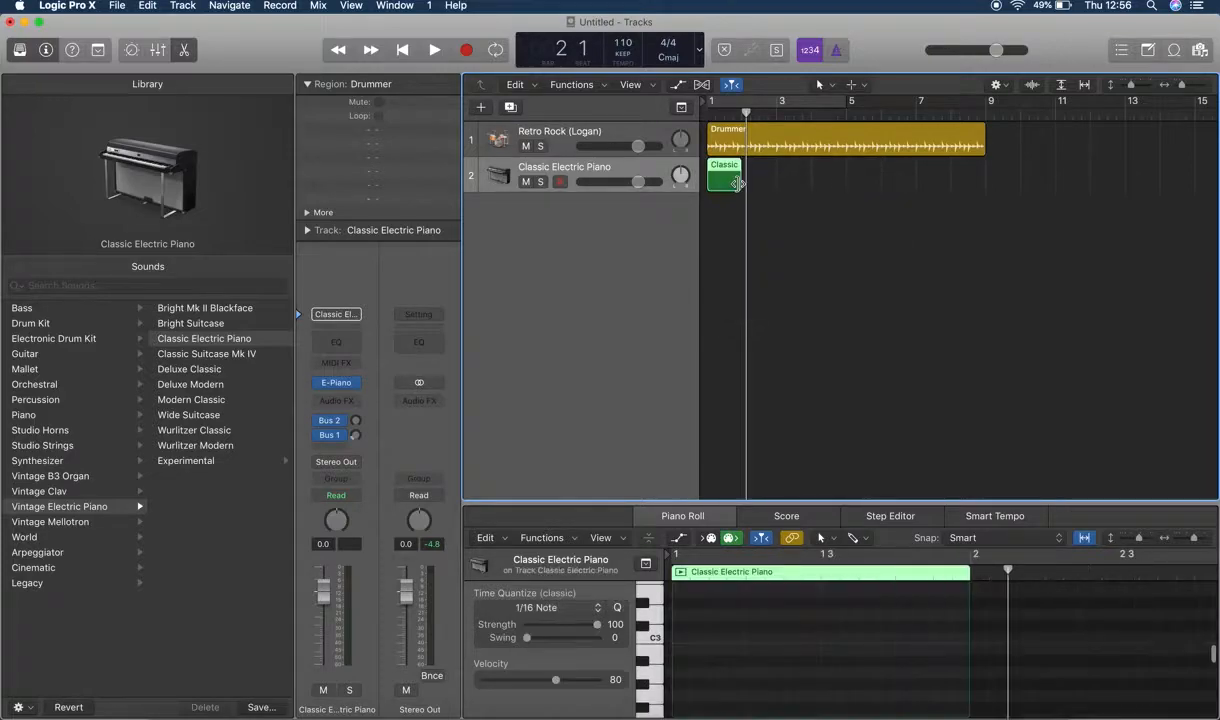
mouse_move(738, 183)
mouse_down()
mouse_move(763, 184)
mouse_move(741, 186)
mouse_up()
drag(746, 113, 1109, 164)
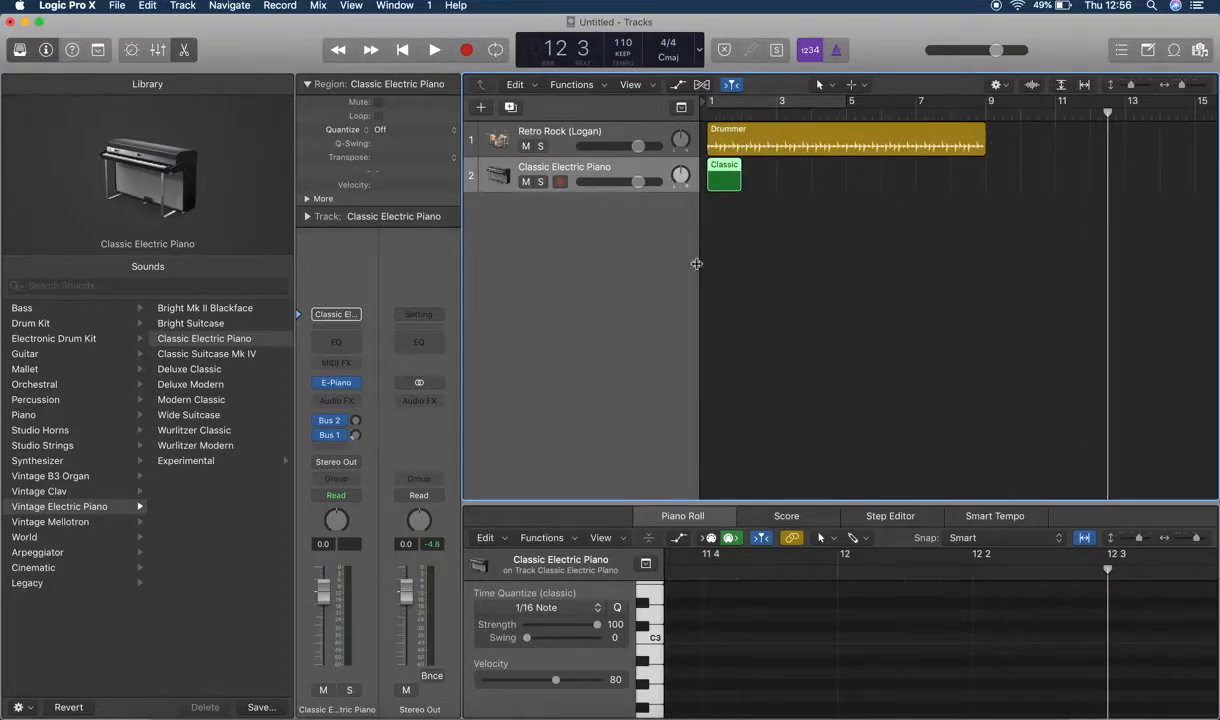
- Switch to the Word document and add "– (G + B)" after Em in the first cell of the cycle of 5ths chord table
key(ctrl+Up)
click(849, 275)
scroll(845, 290, up, 10)
scroll(829, 316, down, 4)
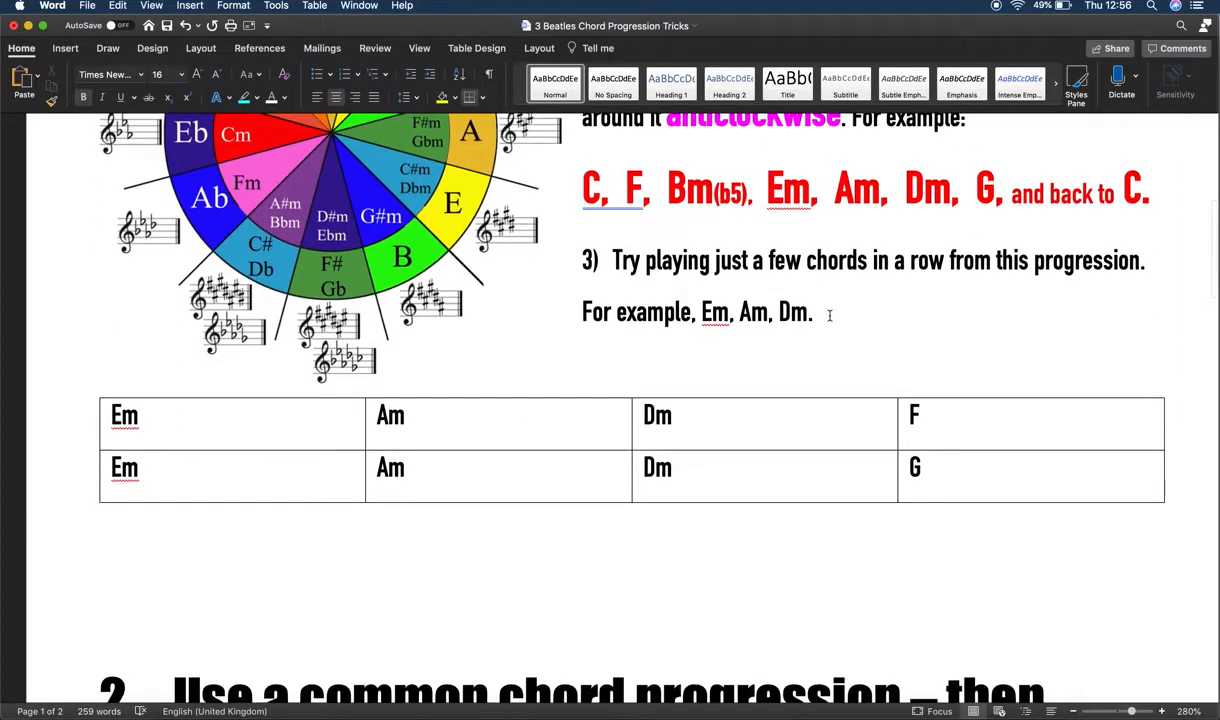
click(180, 413)
scroll(200, 413, up, 5)
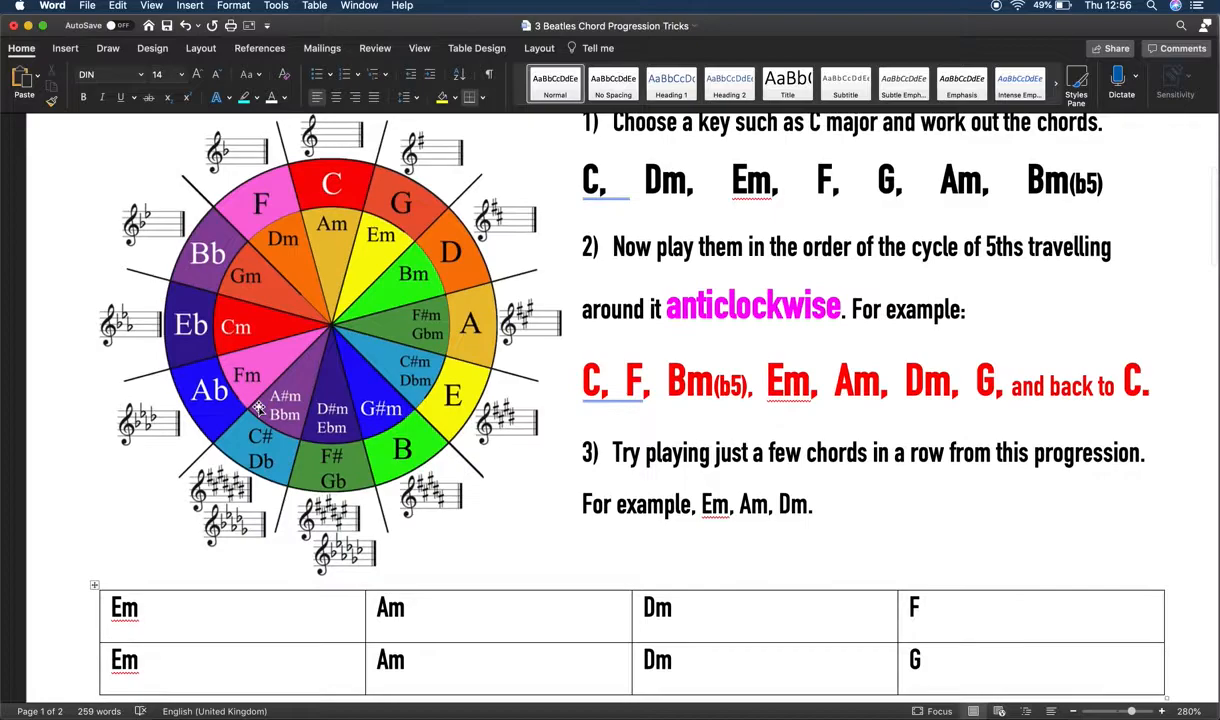
text(– ()
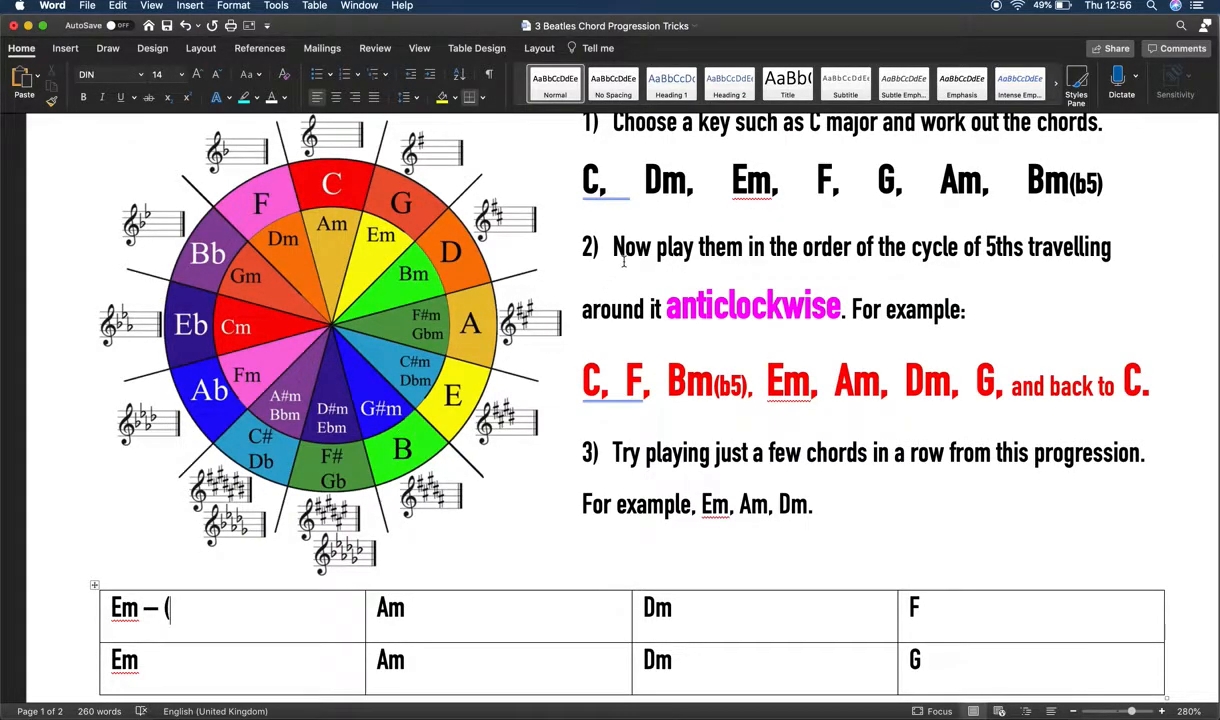
scroll(624, 262, up, 2)
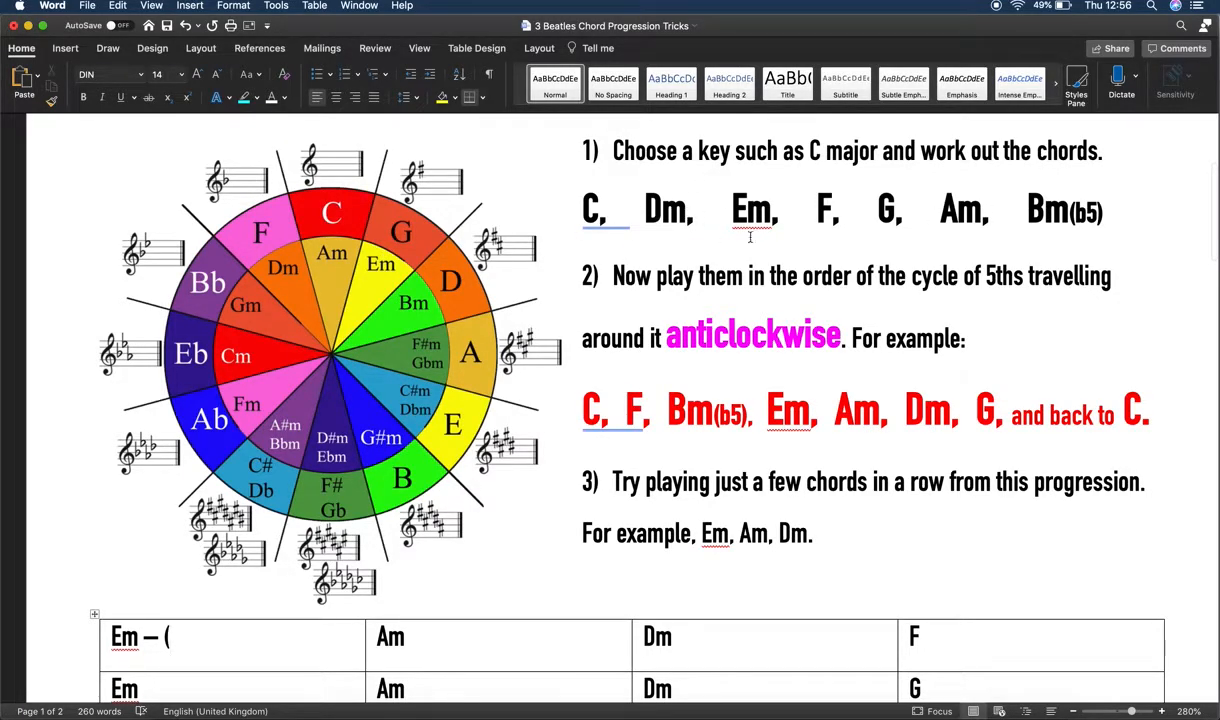
scroll(650, 356, down, 2)
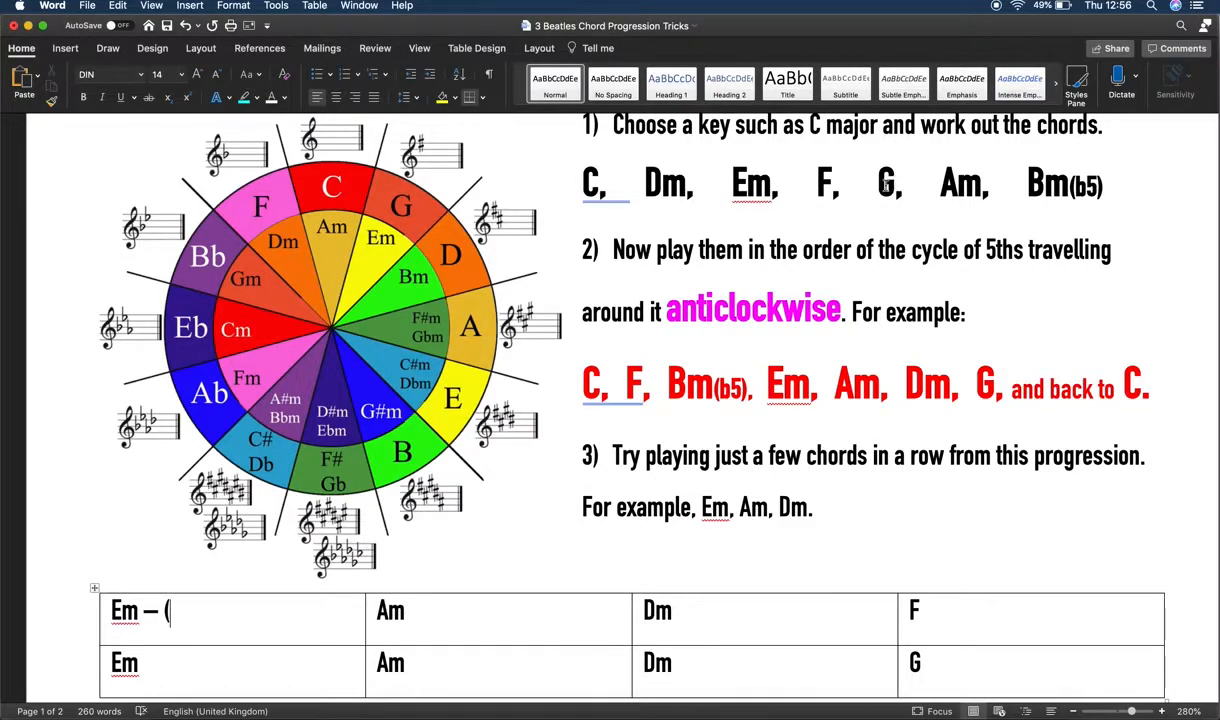
text(G)
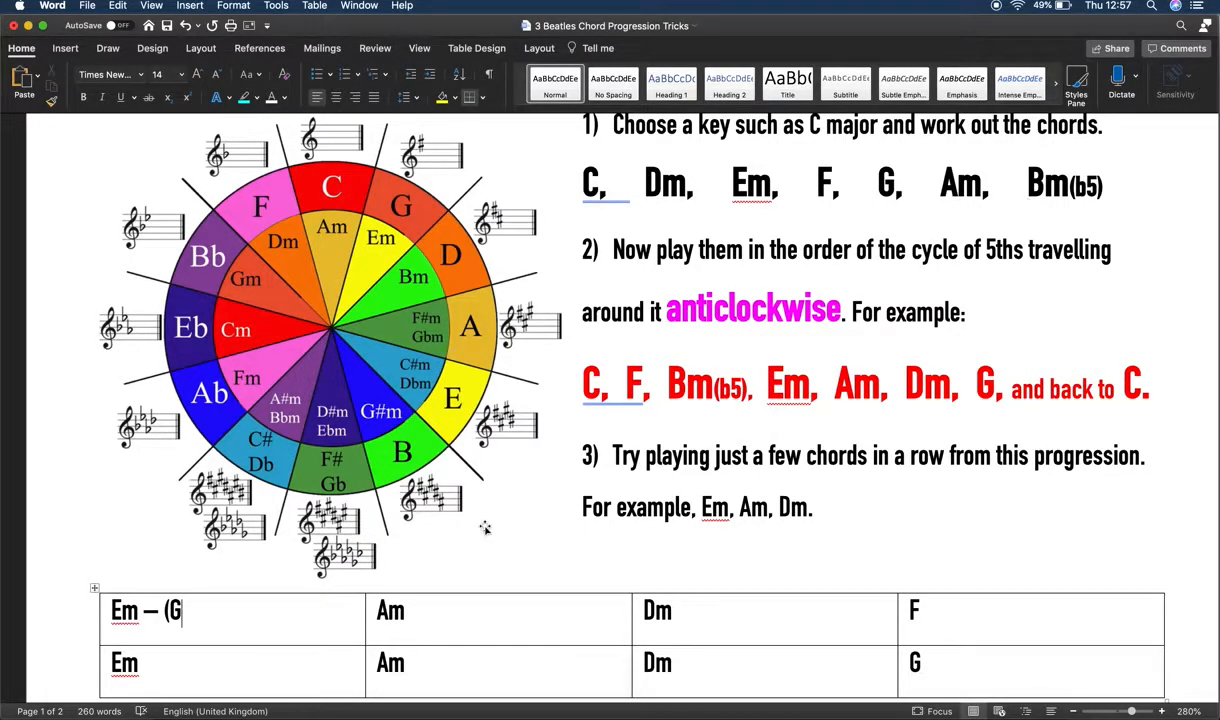
text( + B))
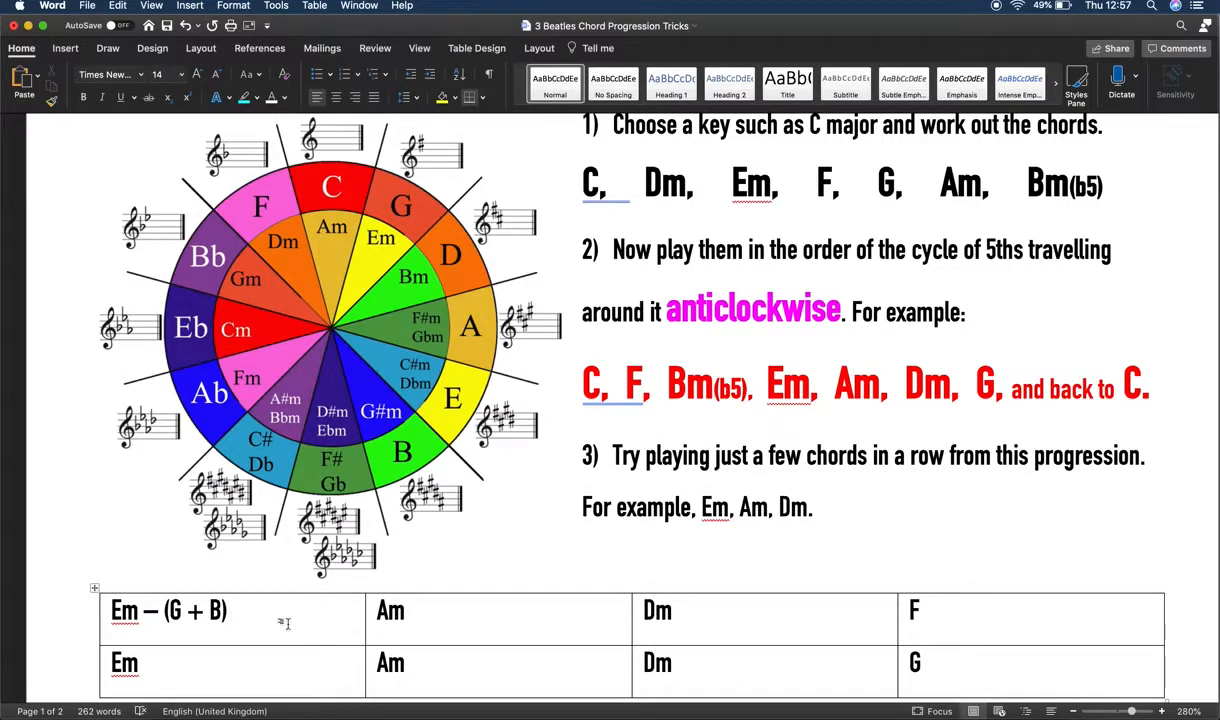
- Add "(C + E)" after Am in the table's first row and place the cursor after Dm in the next cell
click(428, 620)
text((C + E))
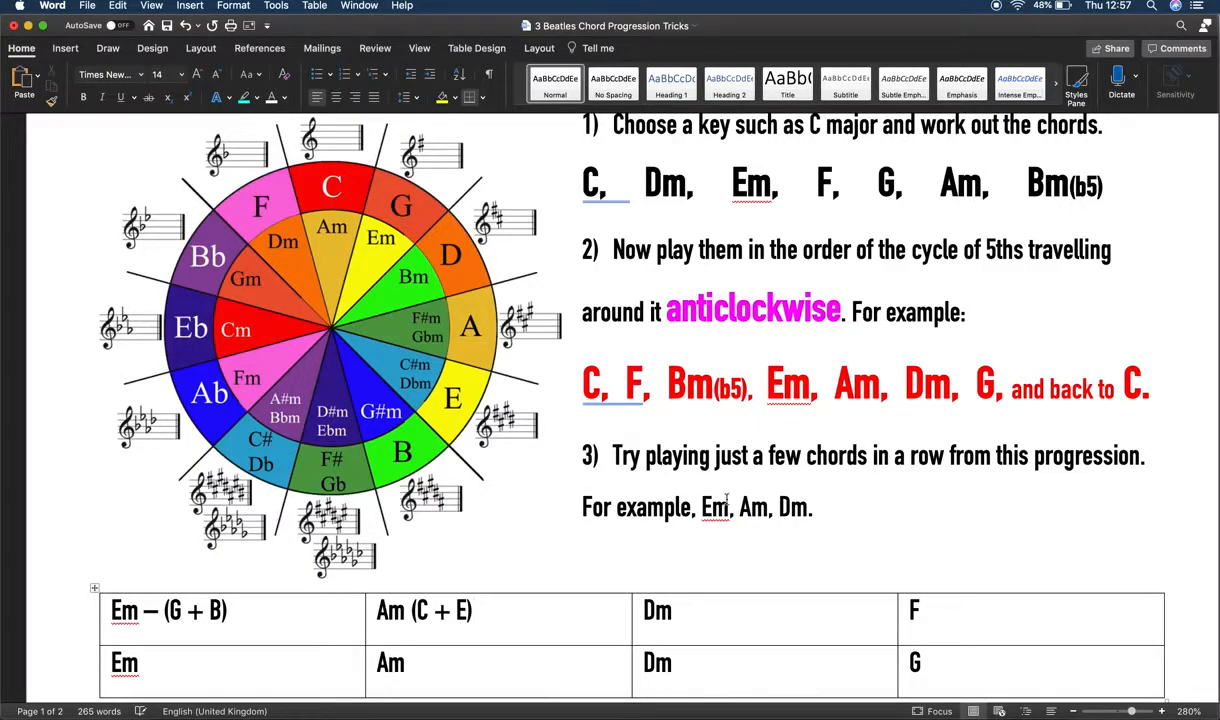
click(750, 613)
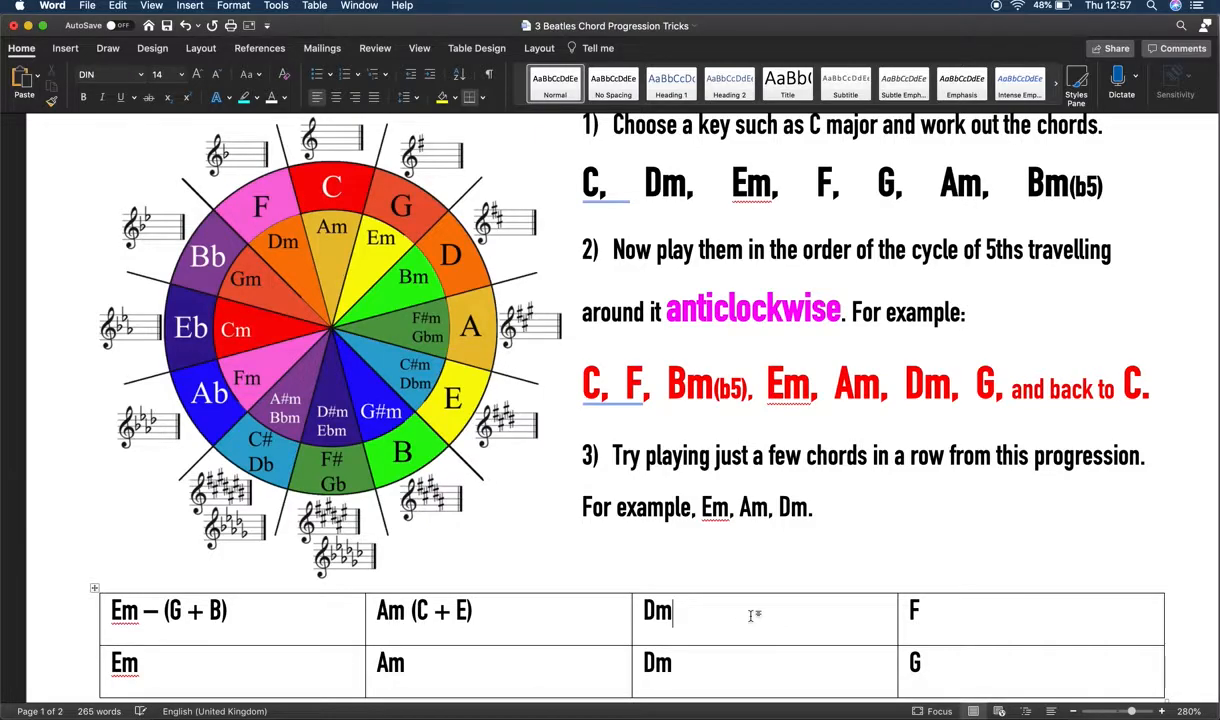
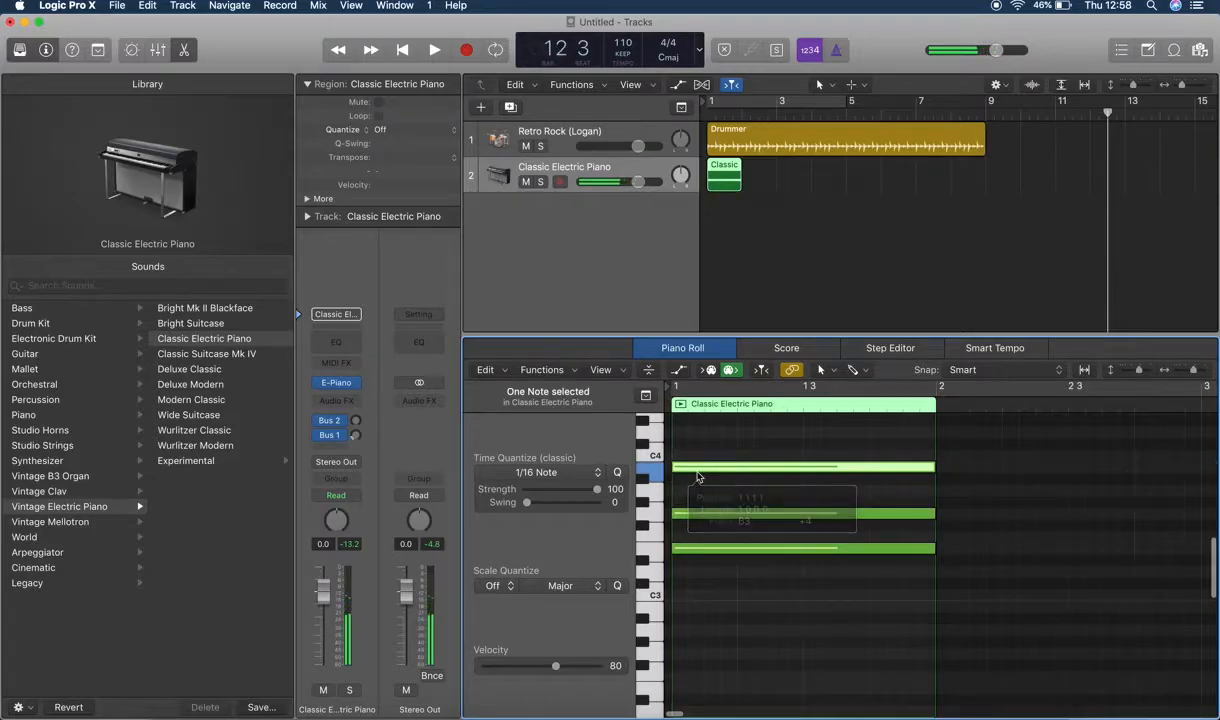
- Audition the G and E notes of the electric piano chord in the Piano Roll and switch back to the Word chord tables
click(701, 515)
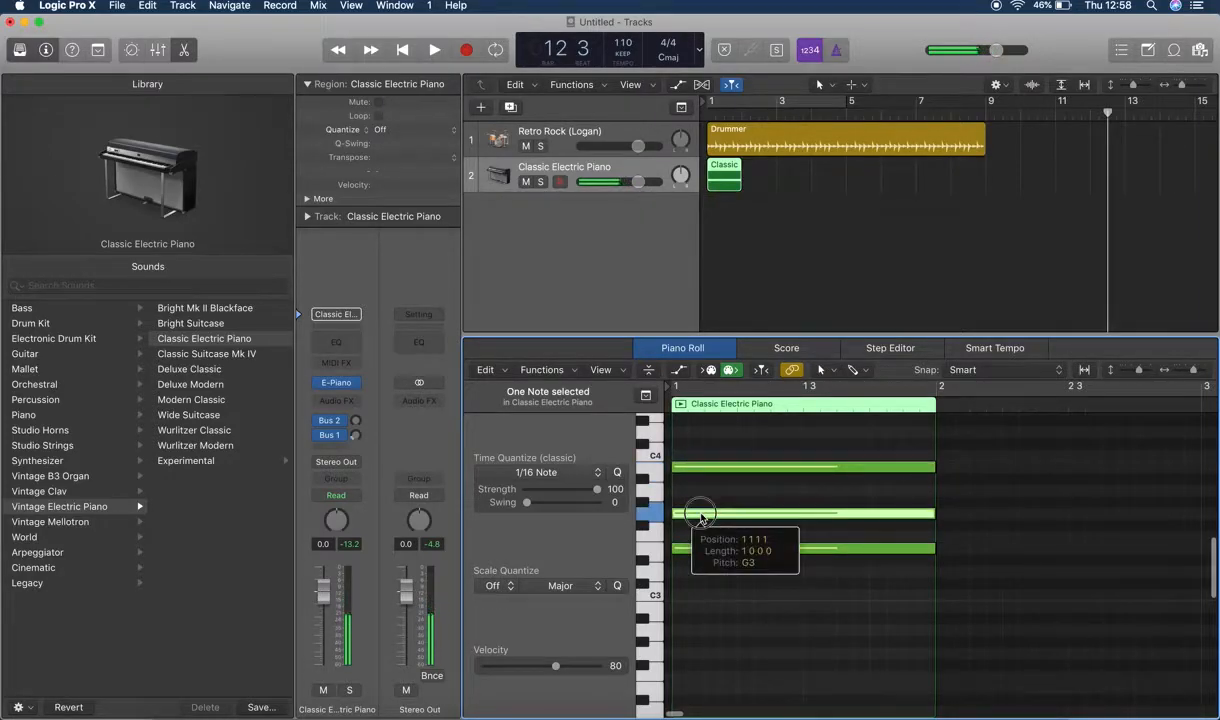
click(704, 547)
key(ctrl+Up)
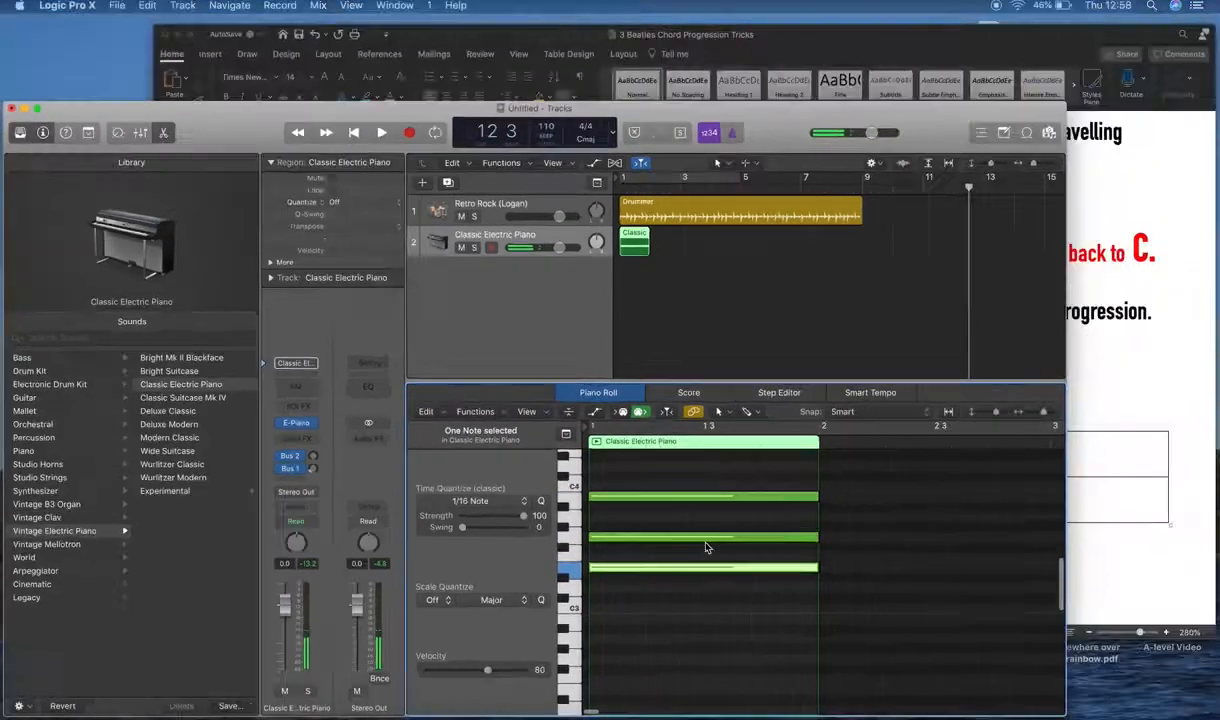
click(751, 318)
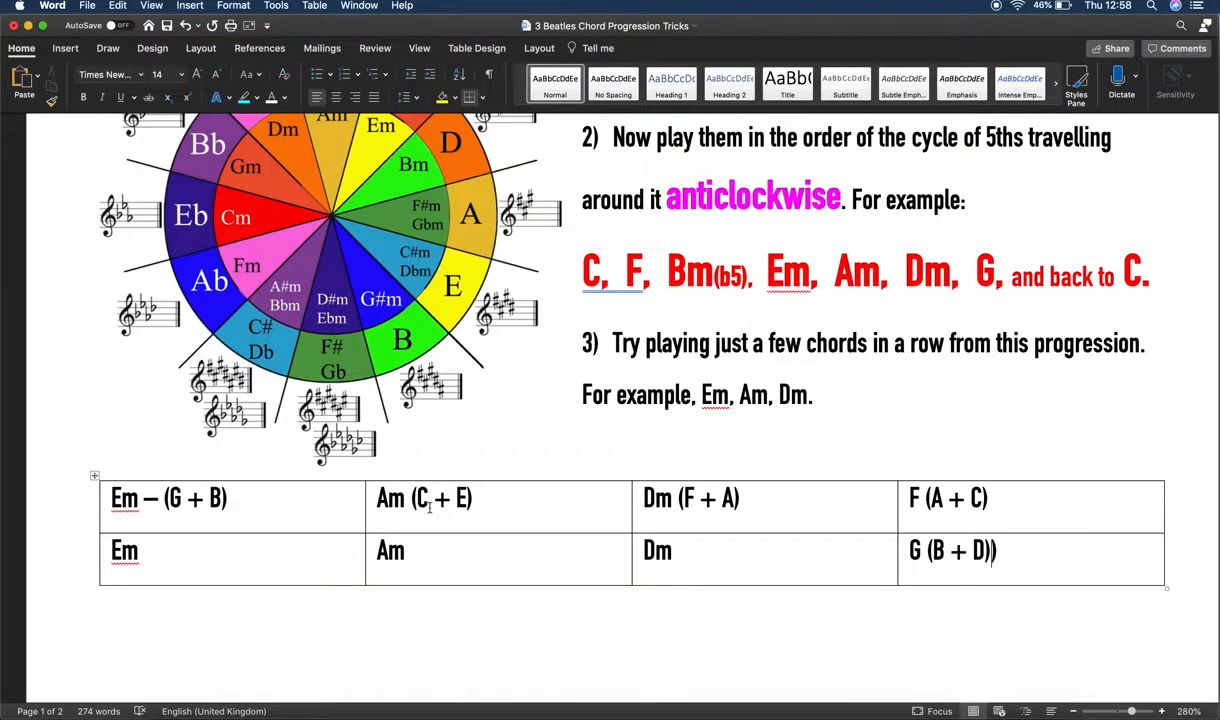
- Switch to Logic Pro X and copy the electric piano region from bar 1 to bar 2
key(ctrl+Up)
click(414, 558)
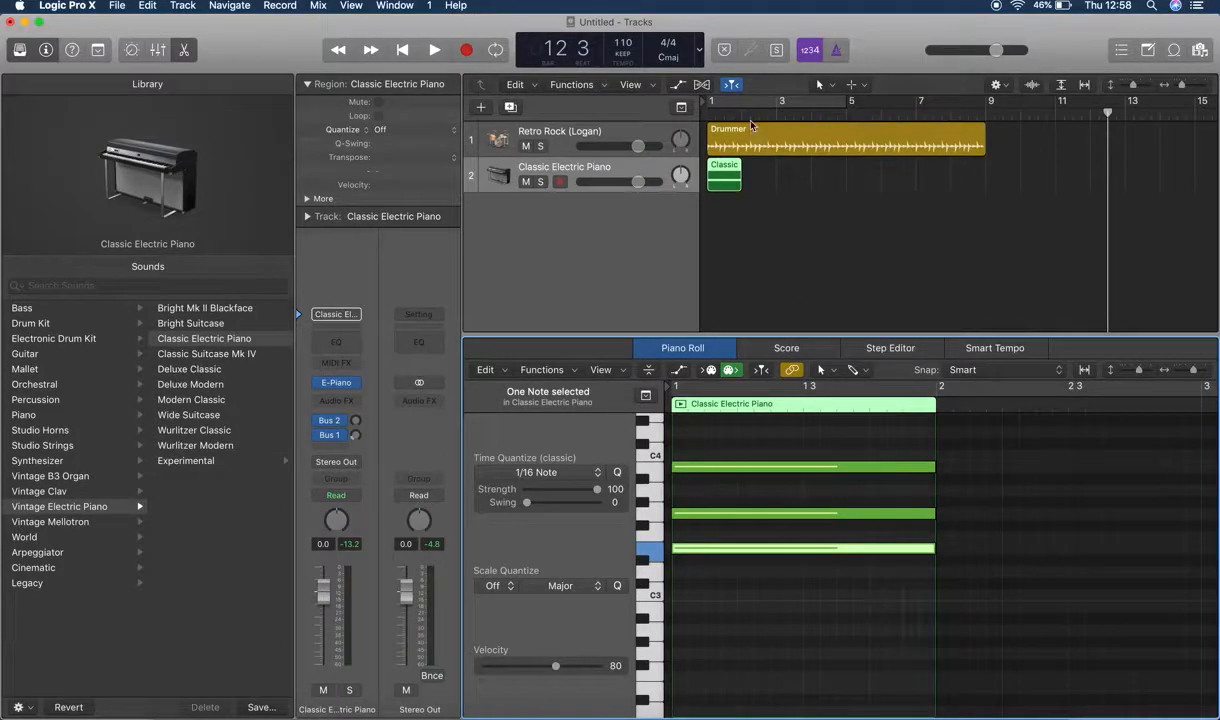
drag(724, 177, 763, 190)
- Transpose all three notes of the bar 2 region down to an A minor chord (A2, C3, E3) in the Piano Roll
click(849, 602)
drag(802, 608, 765, 458)
scroll(765, 458, up, 3)
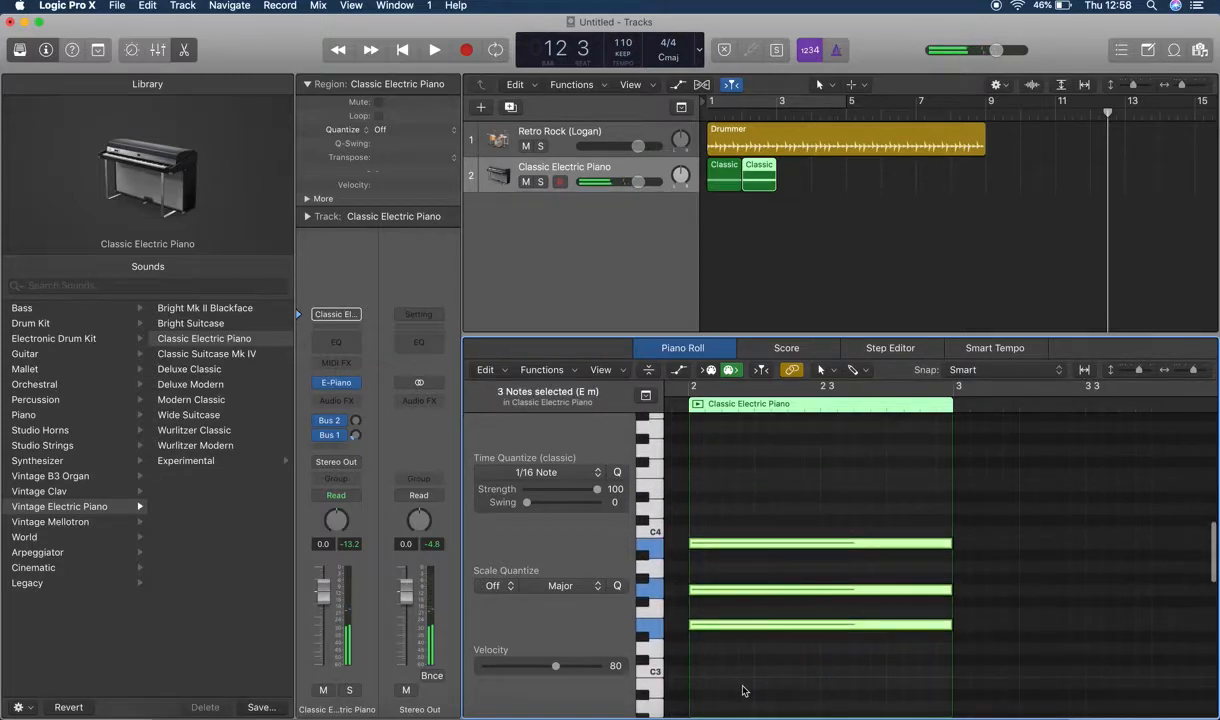
click(736, 627)
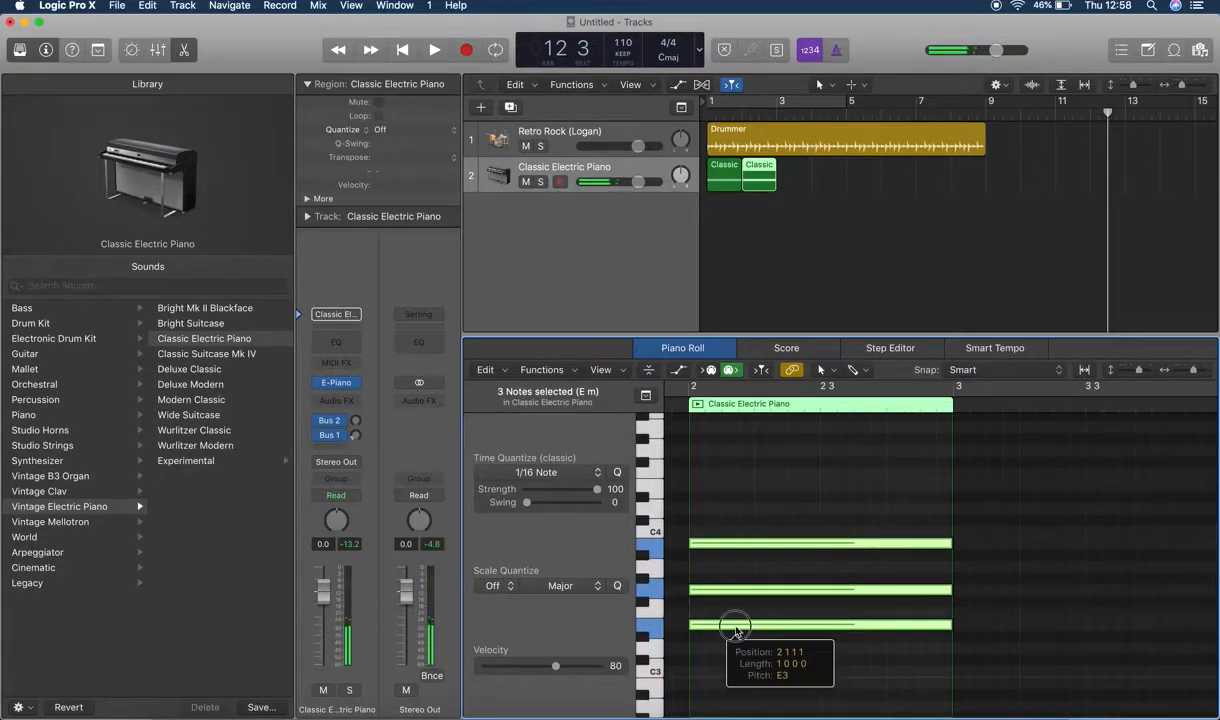
scroll(735, 625, down, 4)
drag(730, 529, 732, 620)
click(730, 565)
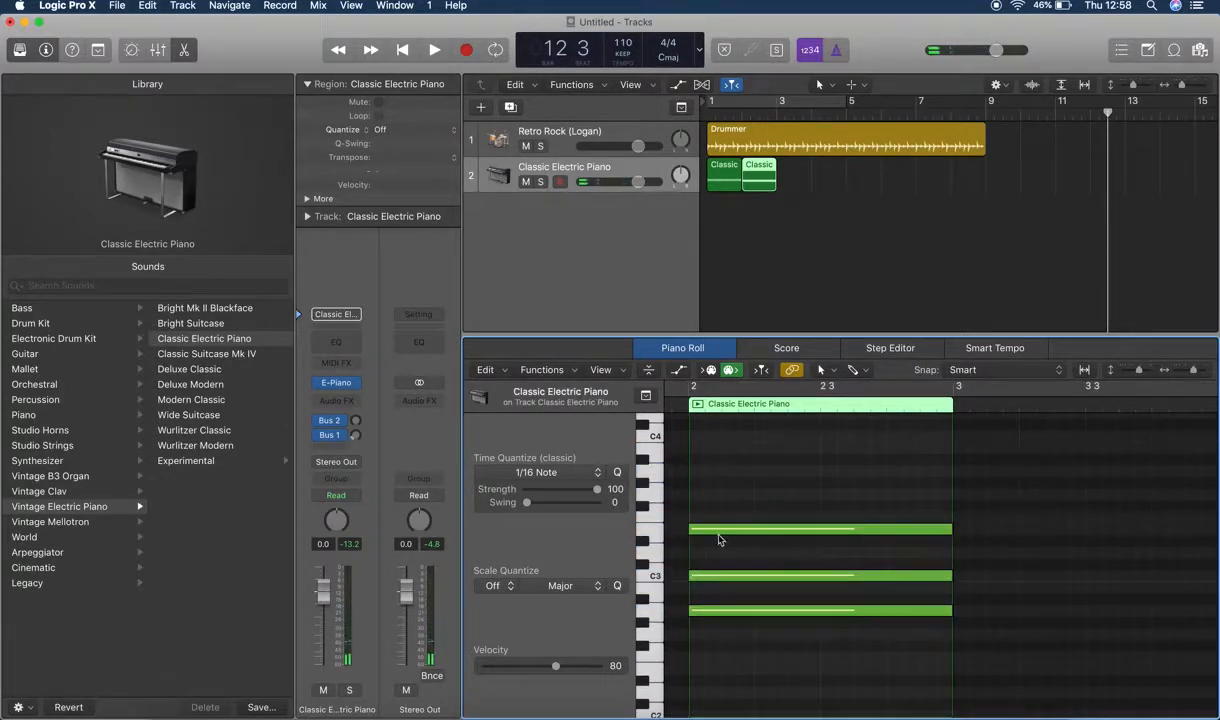
- Check the Am chord notes in the Word table and audition the matching bar 2 notes in Logic Pro X
key(ctrl+Up)
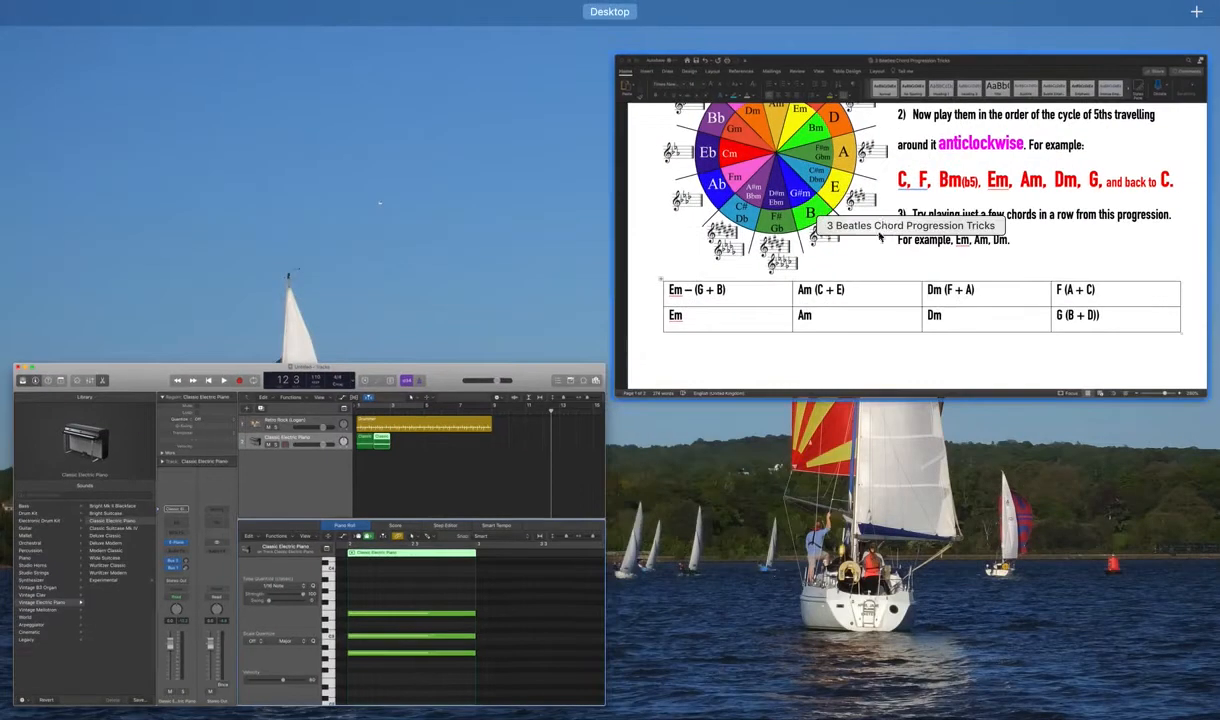
click(872, 198)
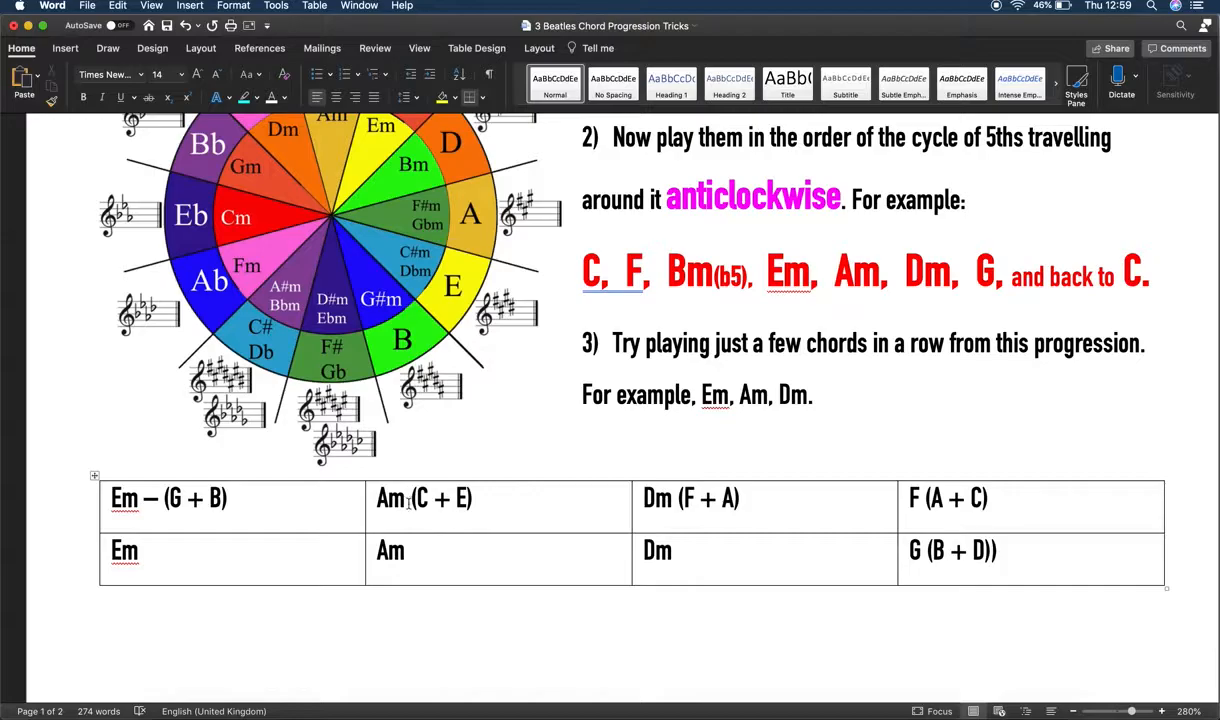
key(ctrl+Up)
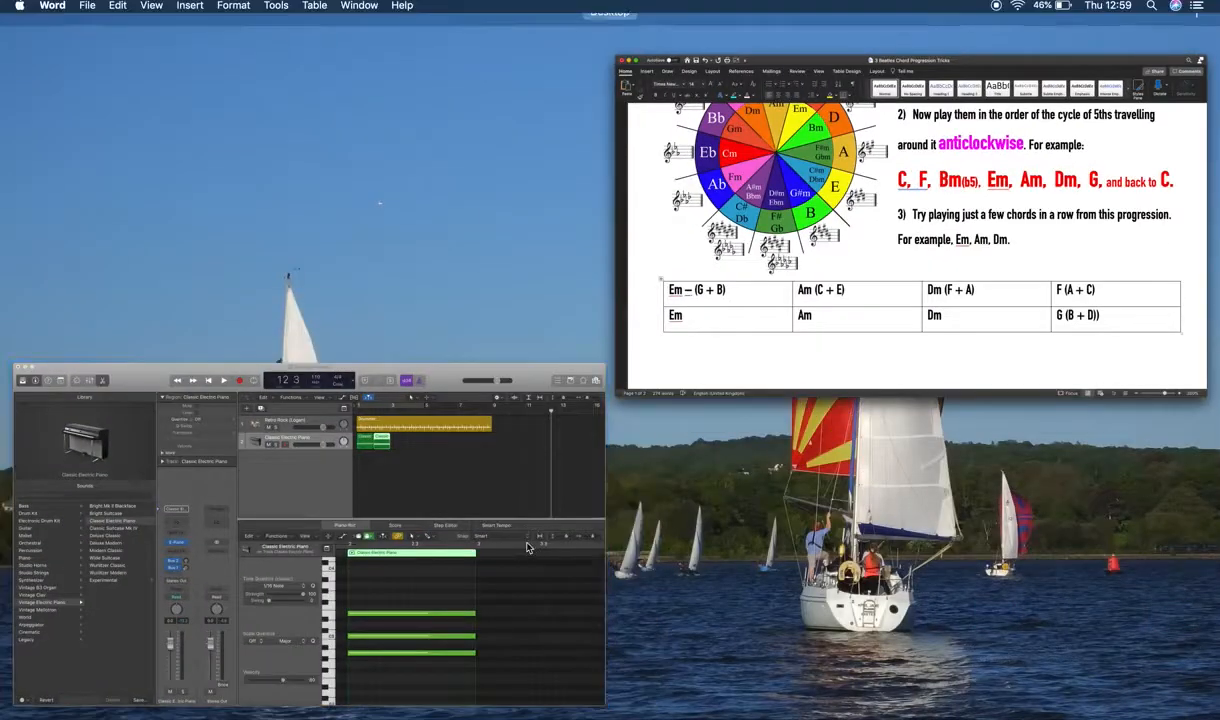
click(540, 465)
click(745, 576)
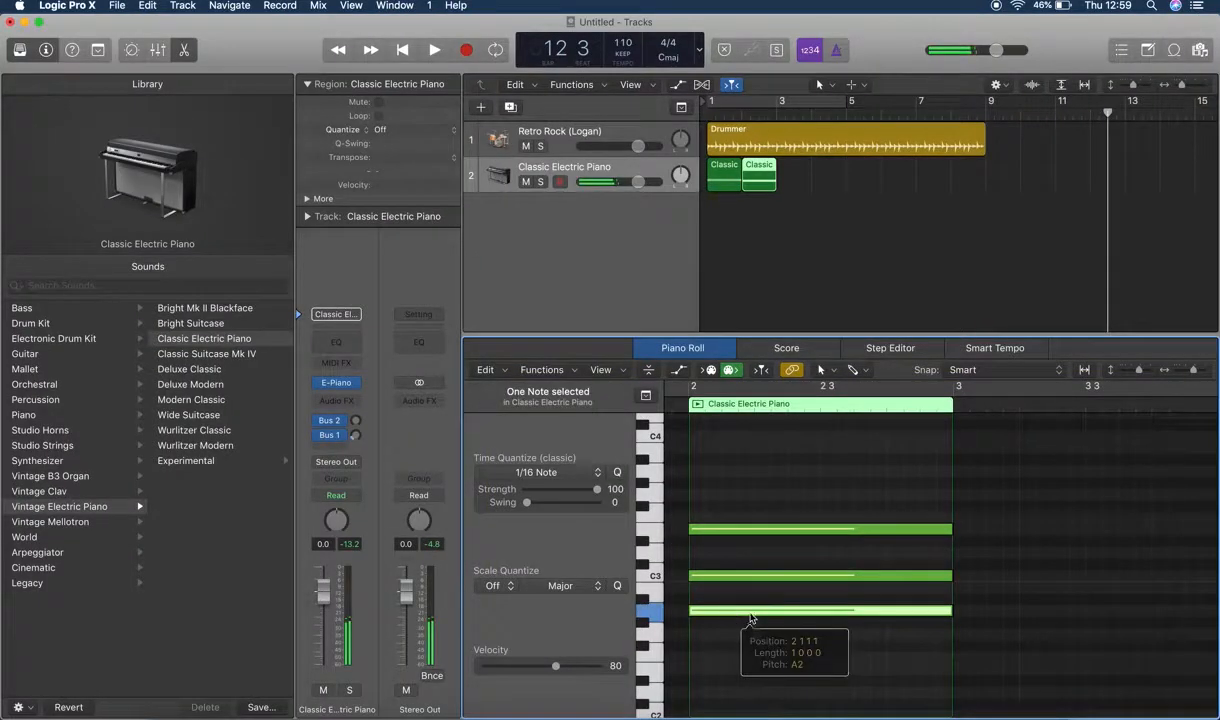
click(727, 529)
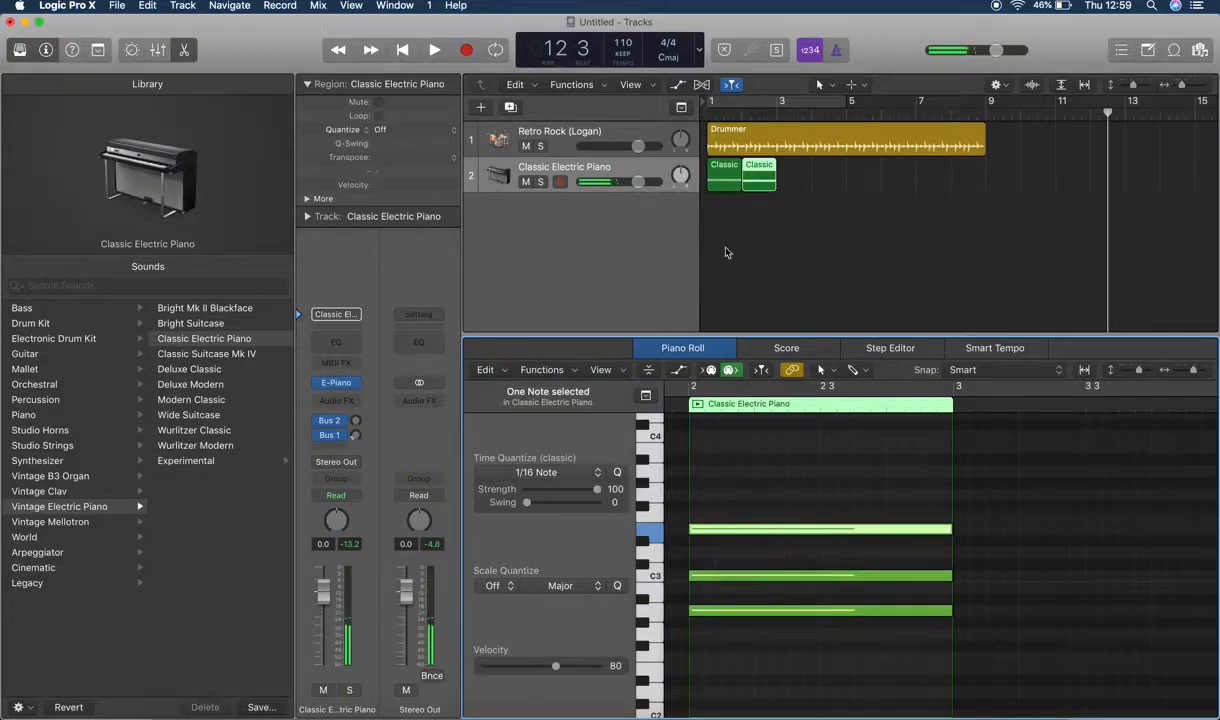
- Copy the bar 2 electric piano region to bar 3 and look up the Dm chord in the Word table
click(762, 188)
drag(762, 188, 796, 188)
key(ctrl+Up)
click(845, 347)
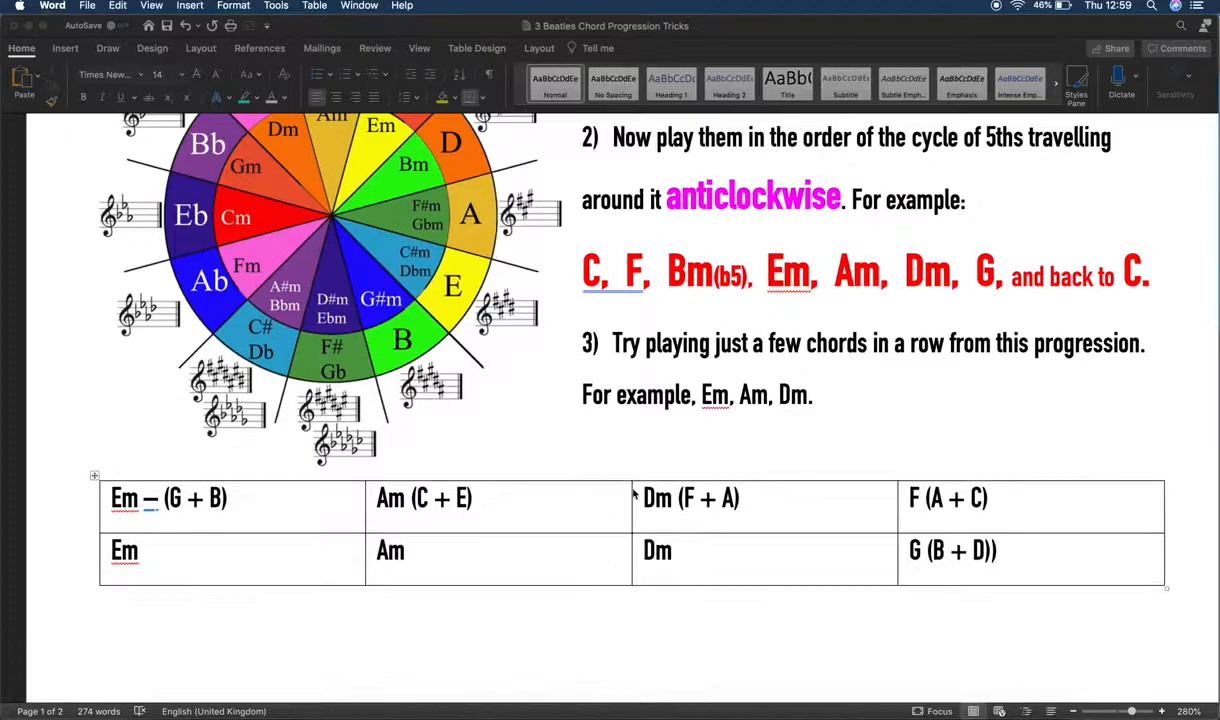
key(ctrl+Up)
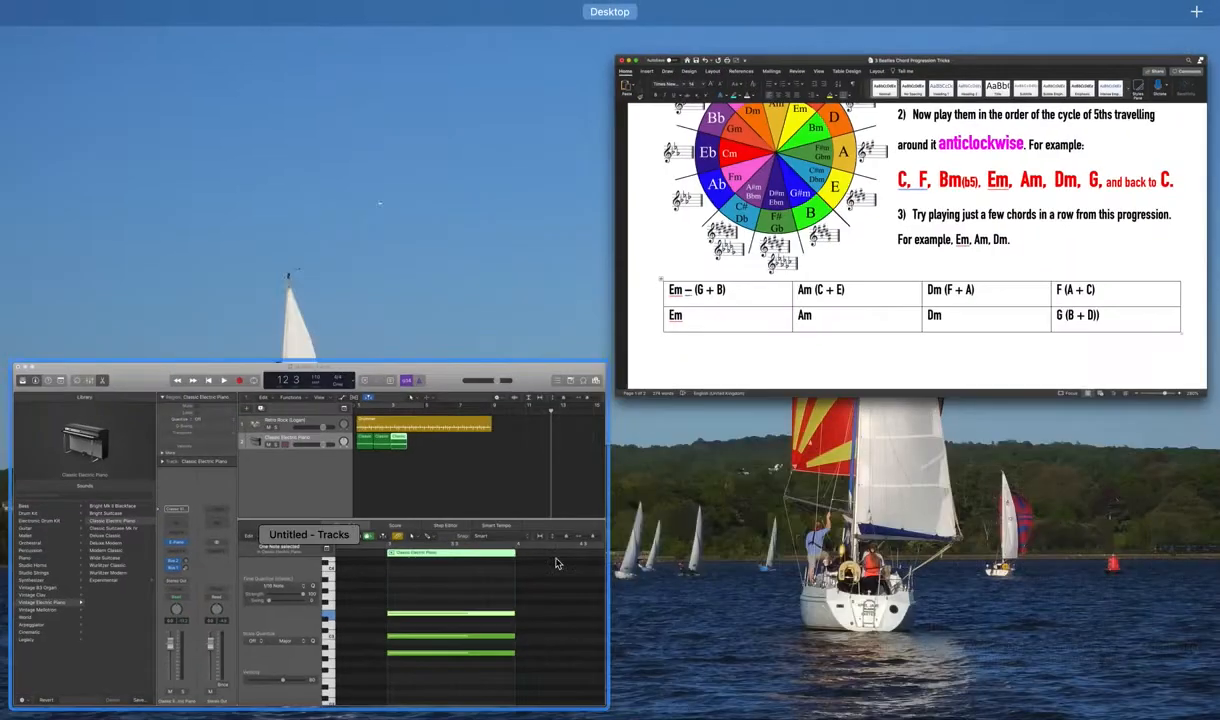
click(556, 558)
- Transpose the bar 3 notes up to a D minor chord (D3, F3, A3) and audition each note
drag(797, 518, 808, 560)
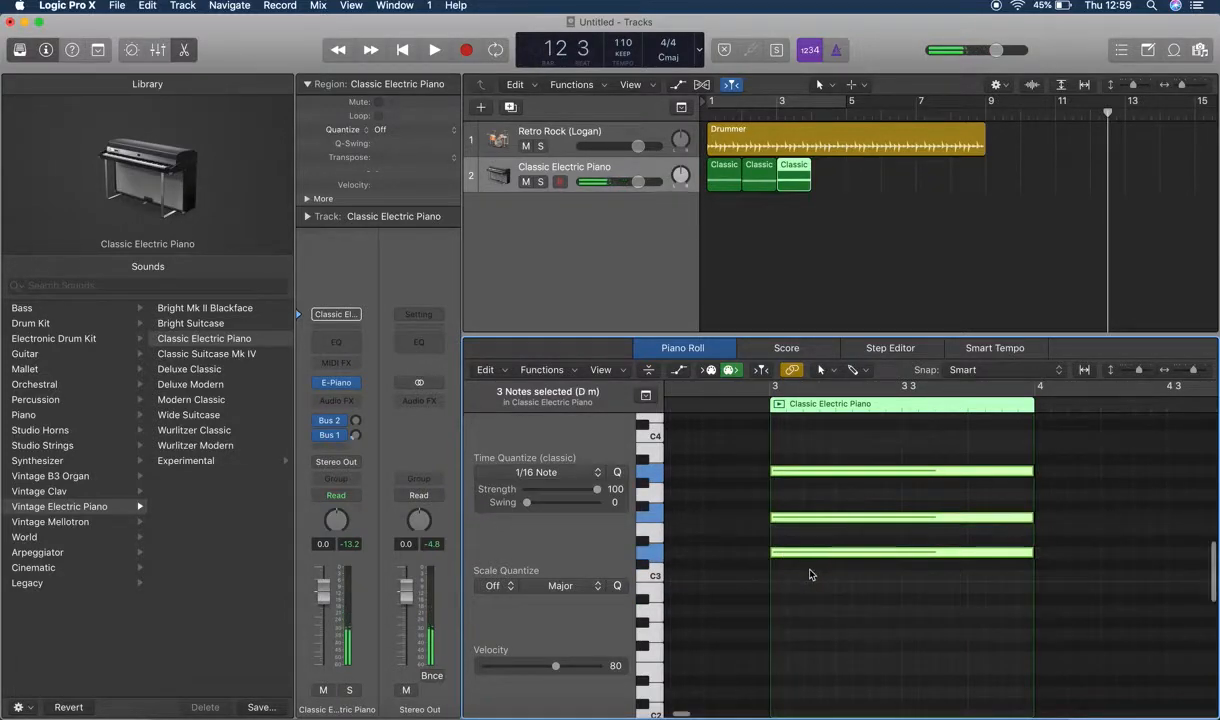
click(808, 553)
click(806, 517)
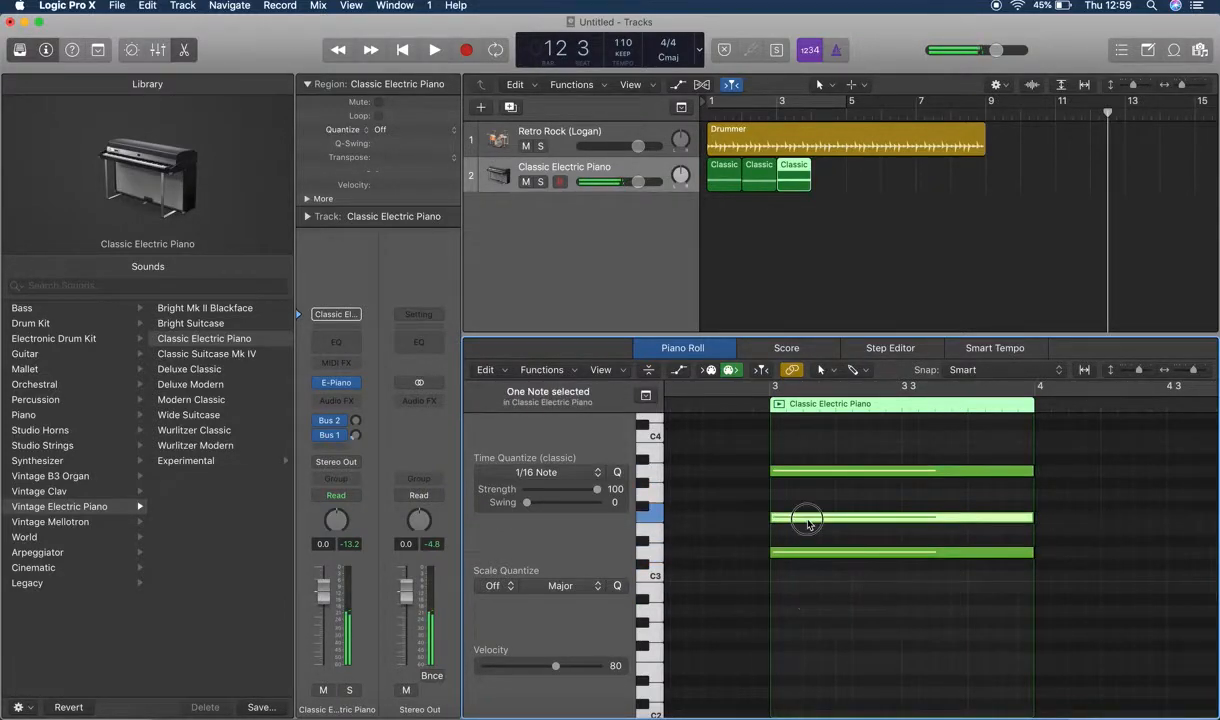
click(805, 471)
- Check the Dm notes in the Word table and copy the bar 3 electric piano region to bar 4
key(ctrl+Up)
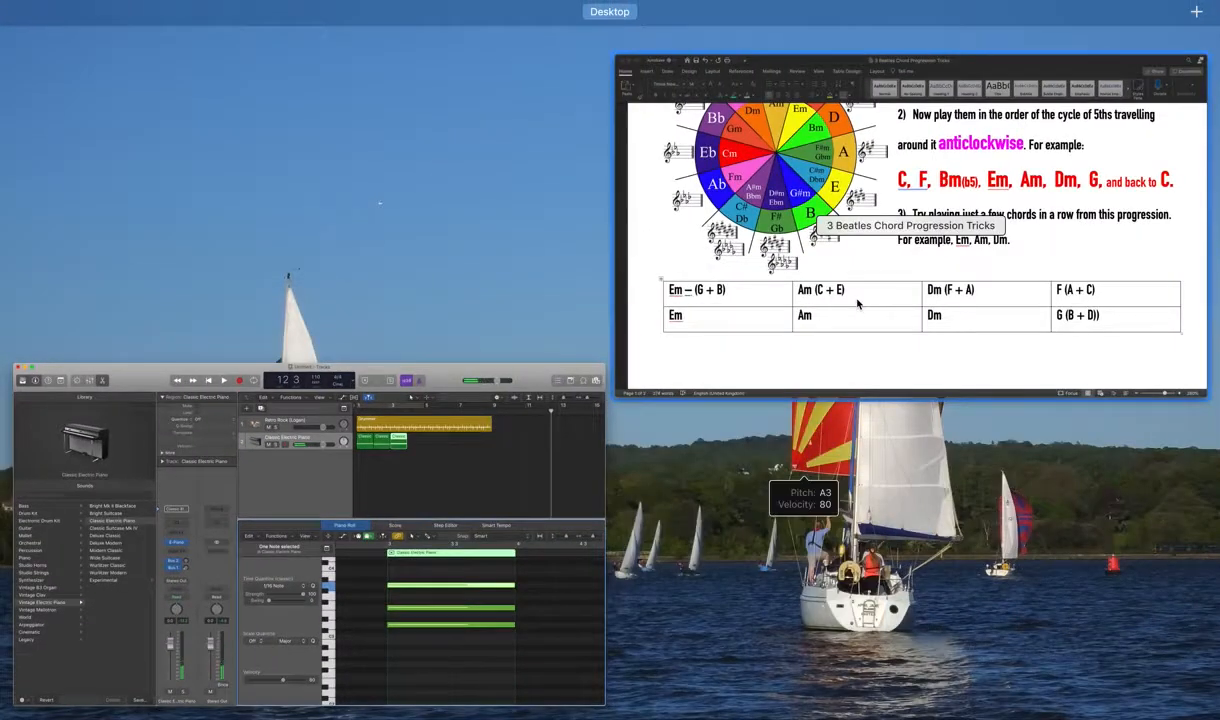
click(857, 303)
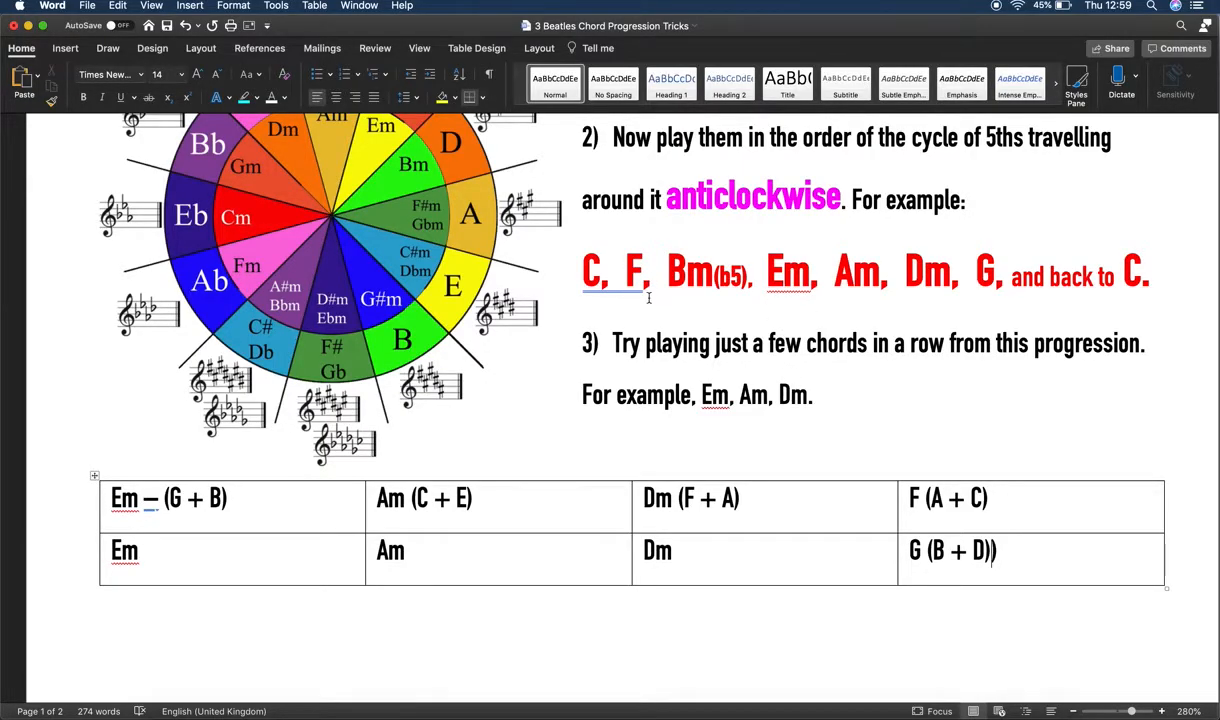
key(ctrl+Up)
click(426, 579)
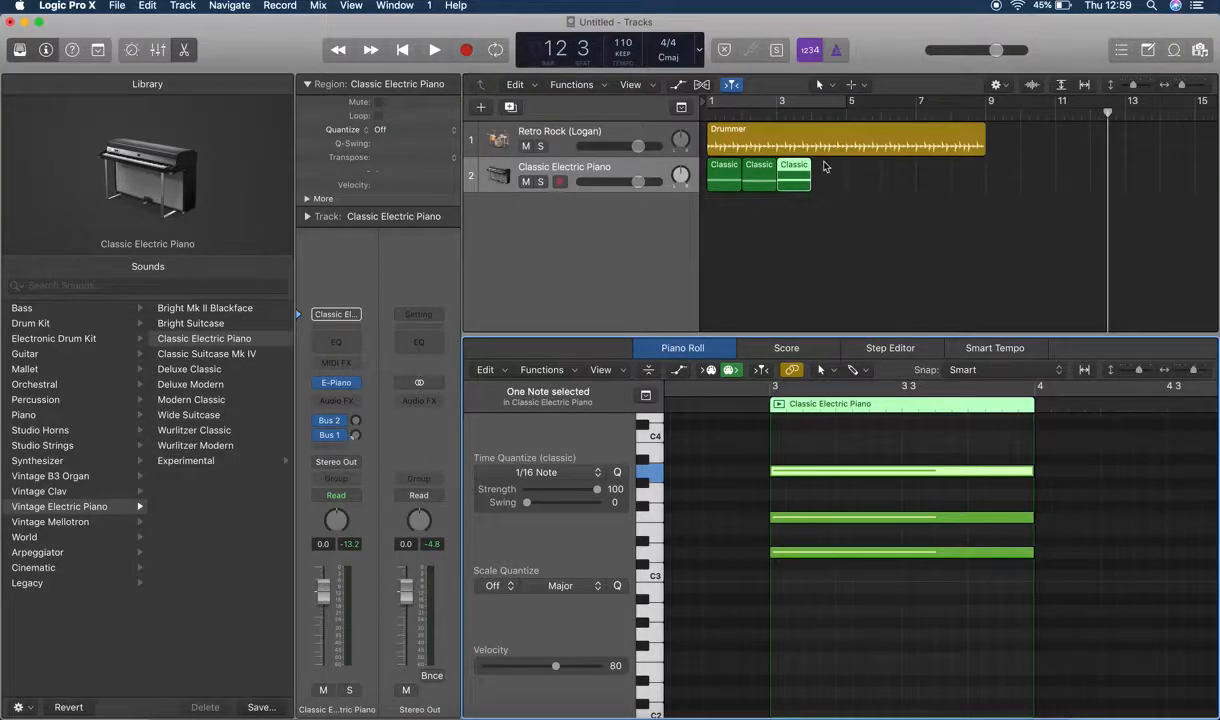
drag(800, 172, 840, 181)
- Look up the F chord notes in the Word table and transpose all three bar 4 notes down so the lowest is F2
key(ctrl+Up)
click(945, 368)
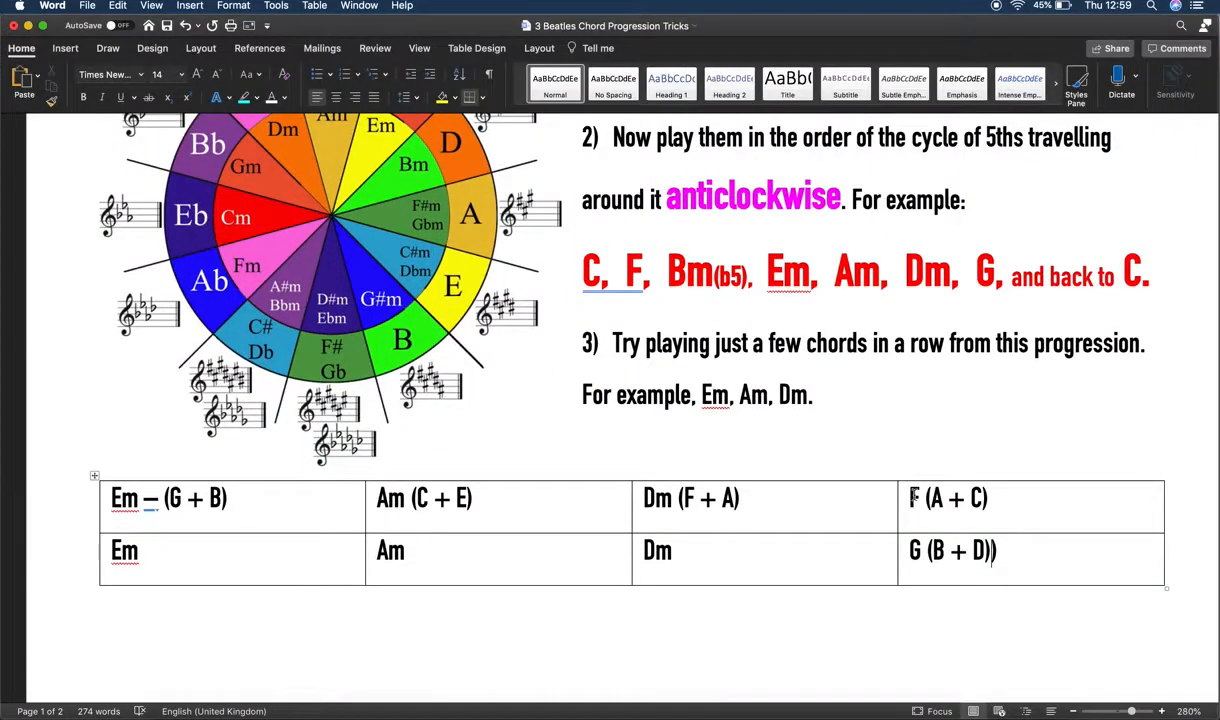
key(ctrl+Up)
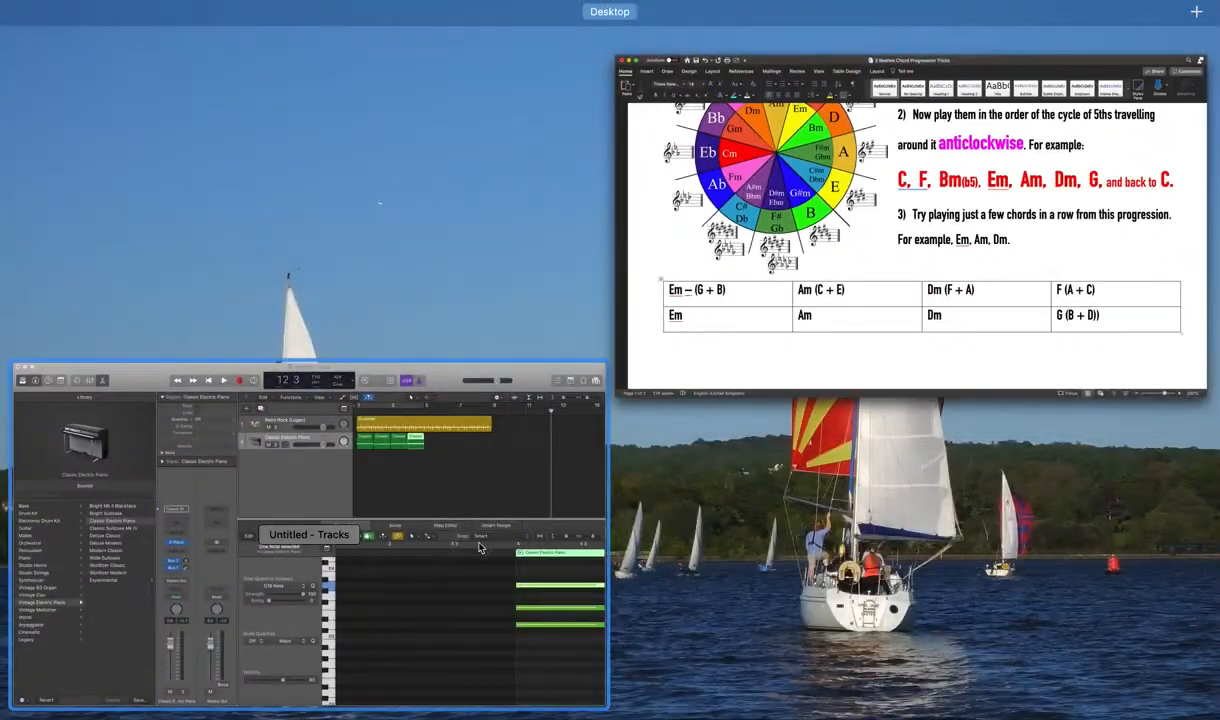
click(540, 600)
scroll(768, 606, left, 3)
drag(794, 573, 754, 449)
click(745, 555)
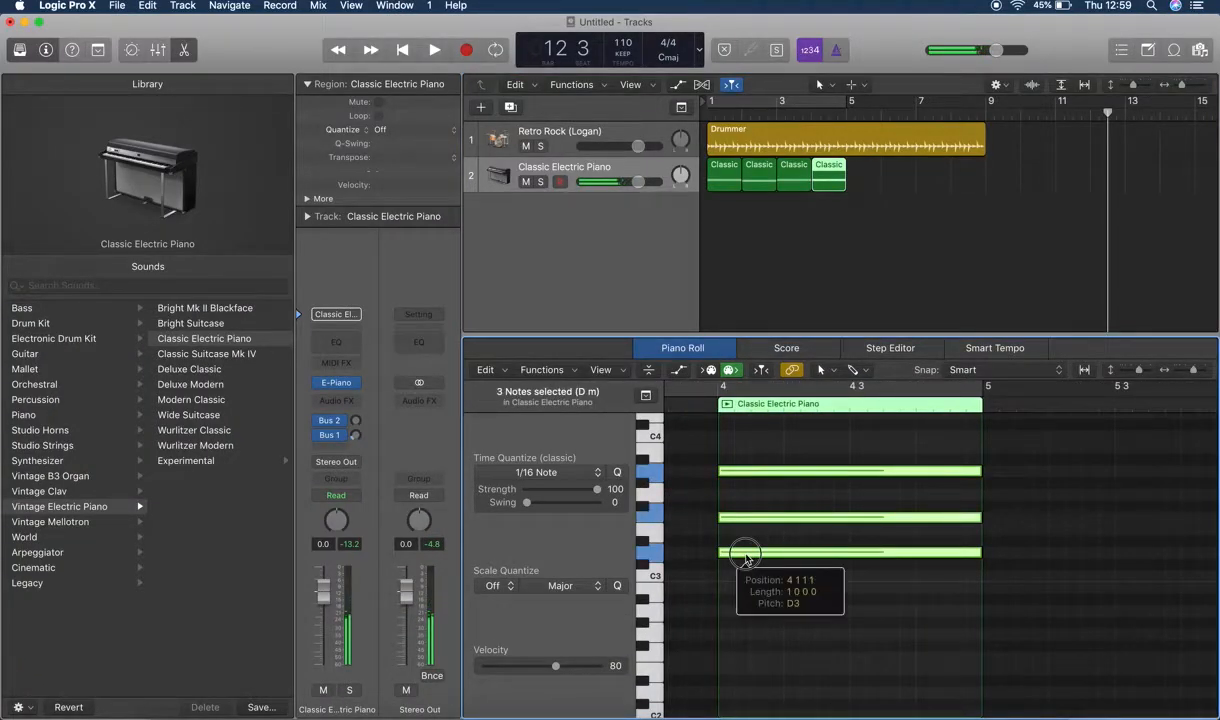
drag(745, 555, 745, 655)
- Audition the bar 4 notes and raise the middle note to A2 for an F major chord
click(686, 609)
click(745, 623)
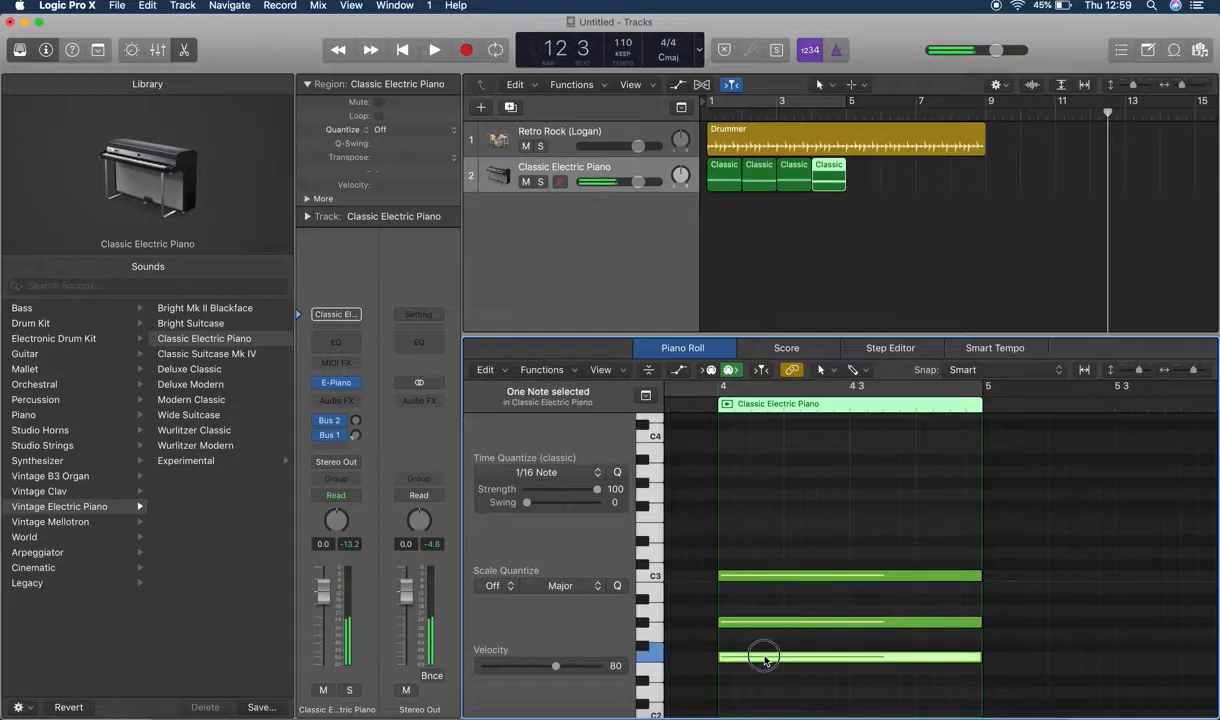
click(748, 600)
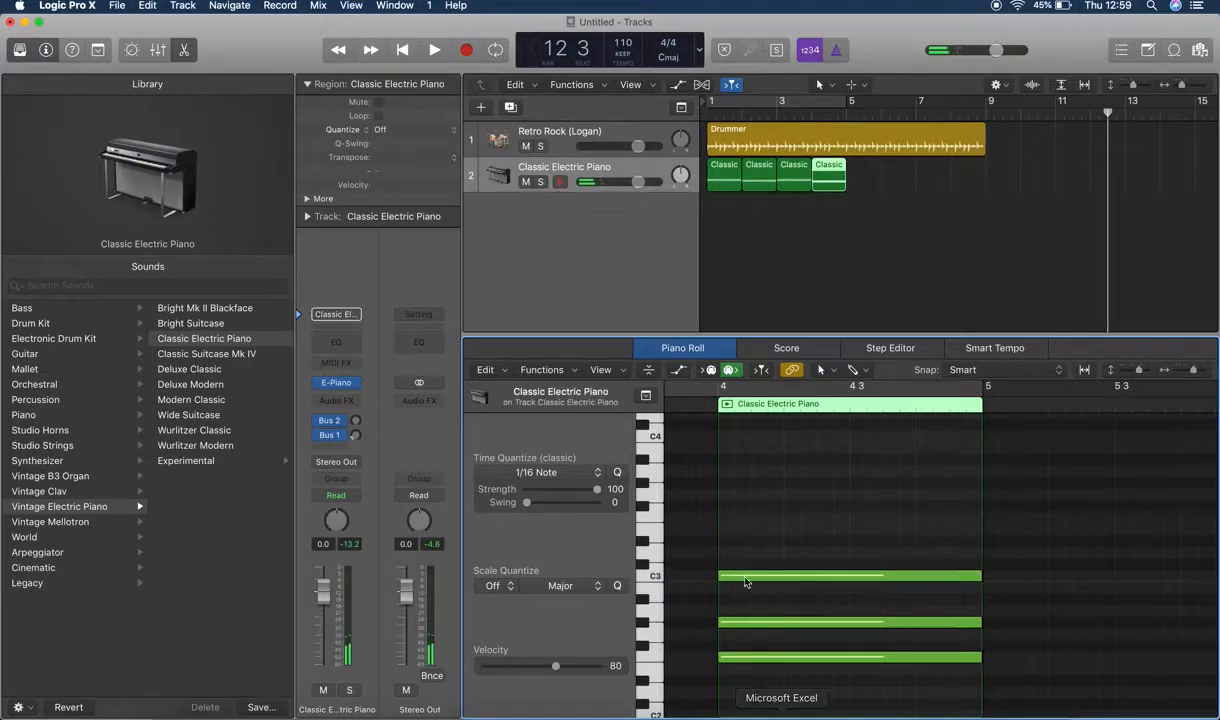
click(756, 623)
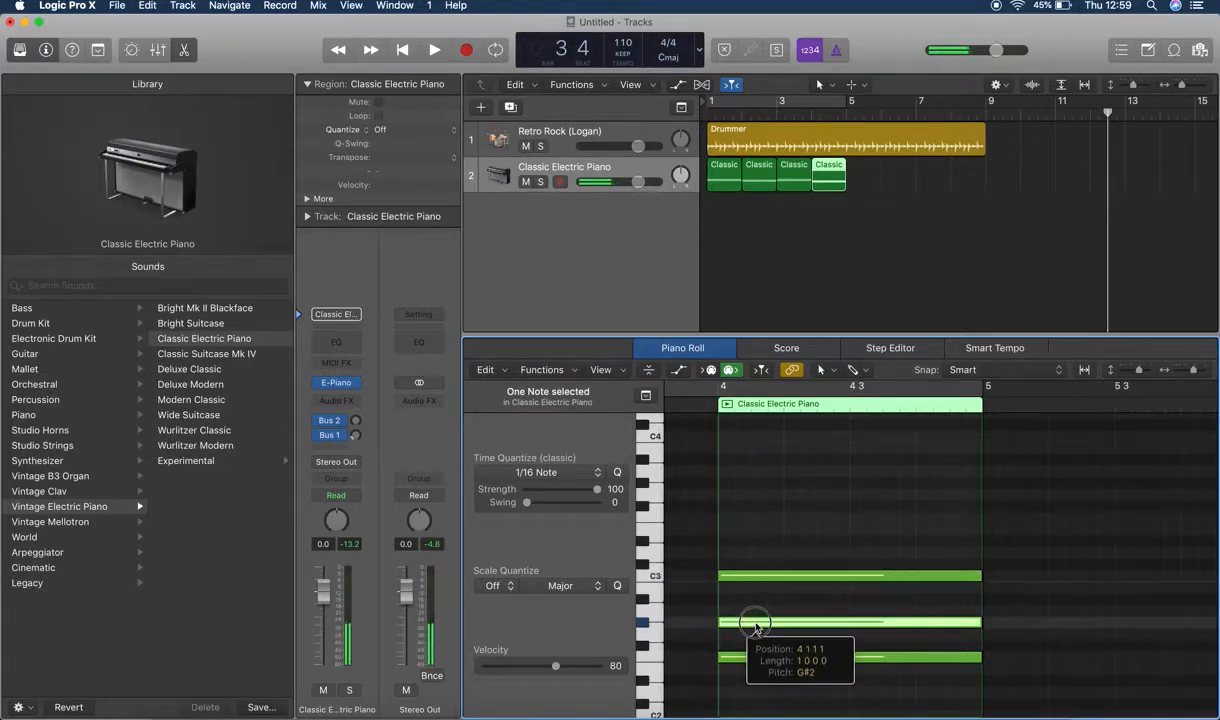
drag(756, 623, 756, 611)
click(730, 502)
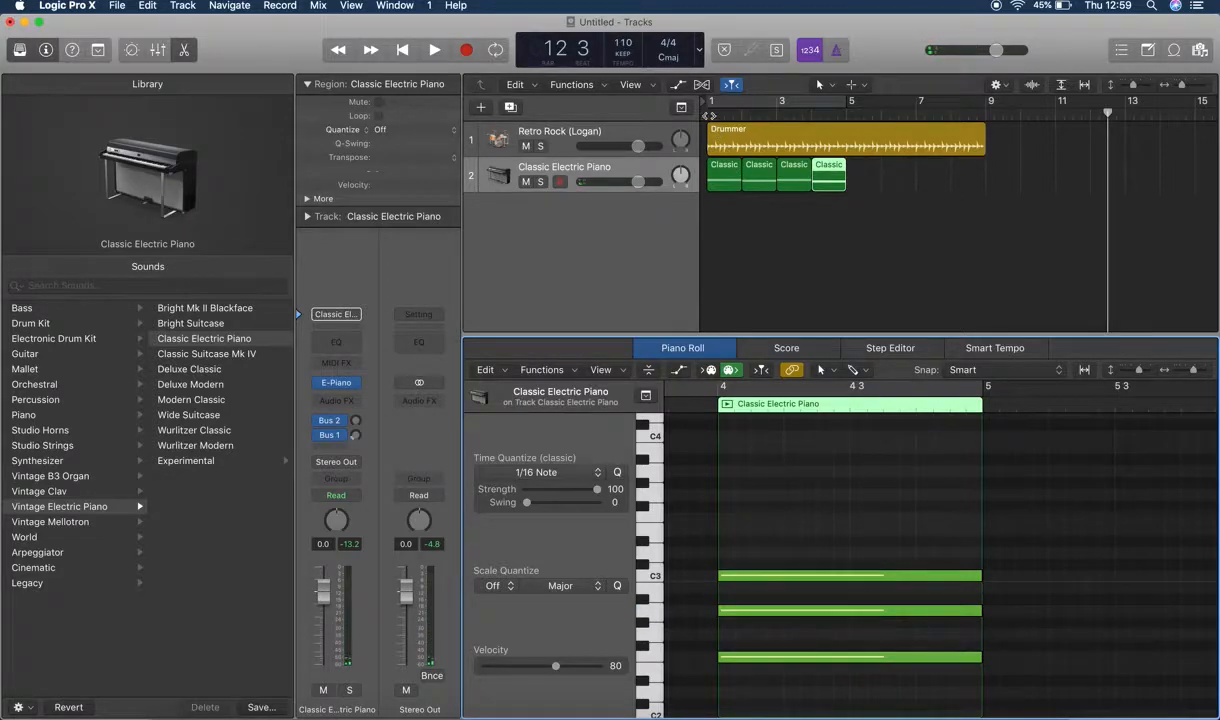
- Play the chord progression with the drums from bar 1 and stop playback in bar 4
click(708, 114)
key(space)
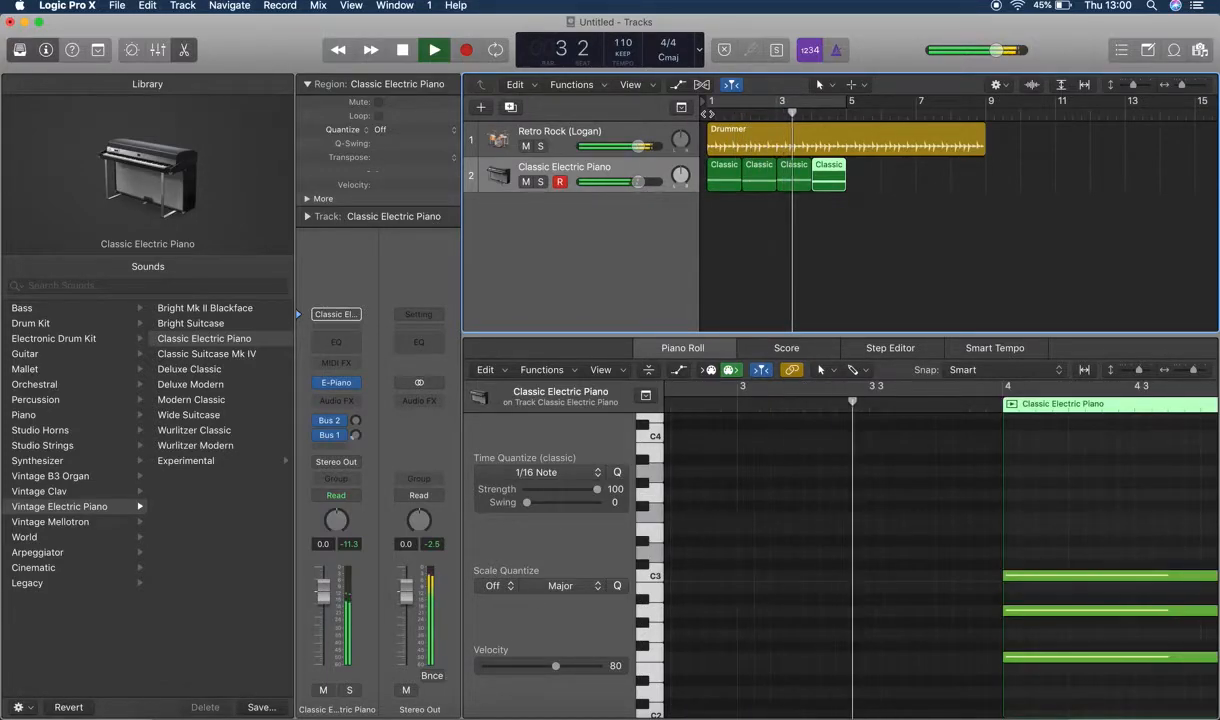
key(space)
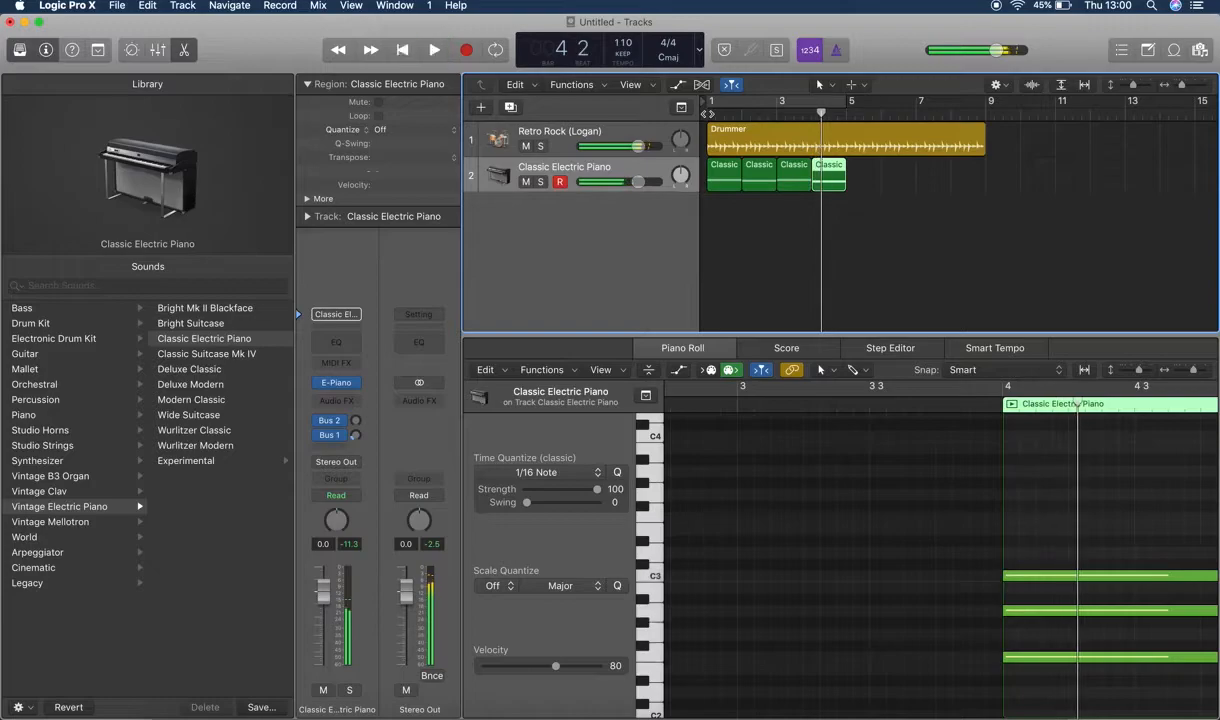
- Display all four electric piano regions together in an enlarged Piano Roll with the Library hidden
drag(857, 226, 700, 182)
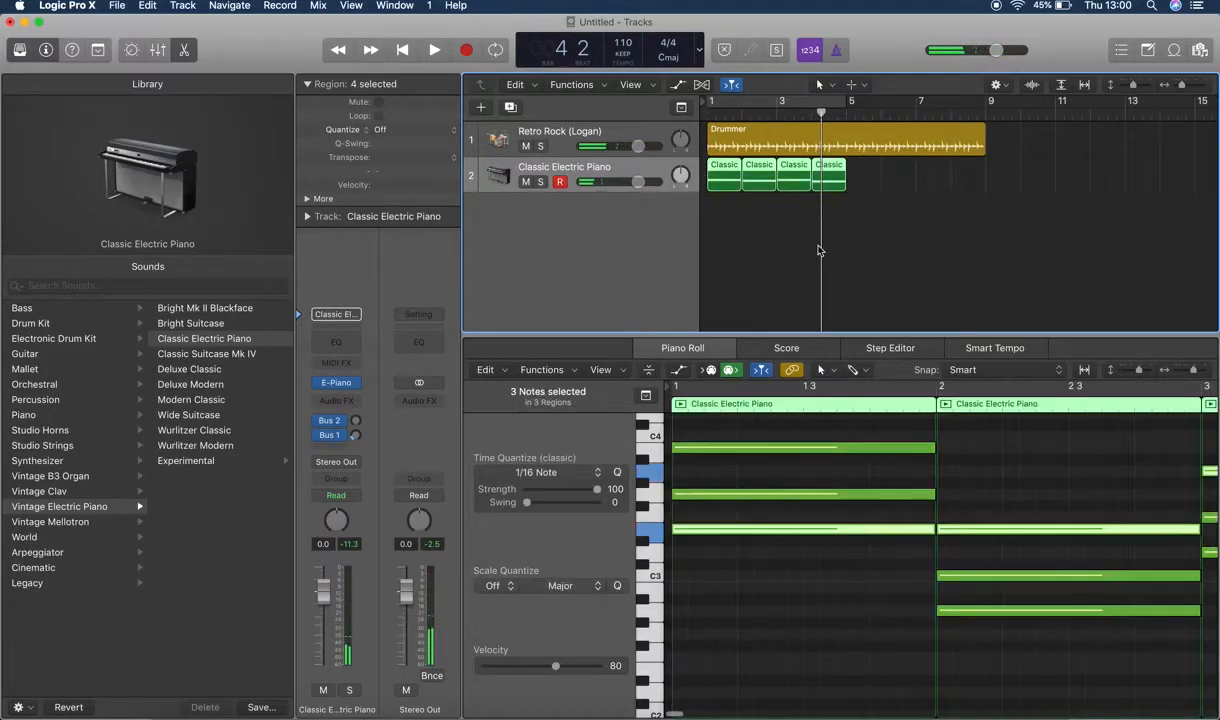
drag(770, 337, 770, 259)
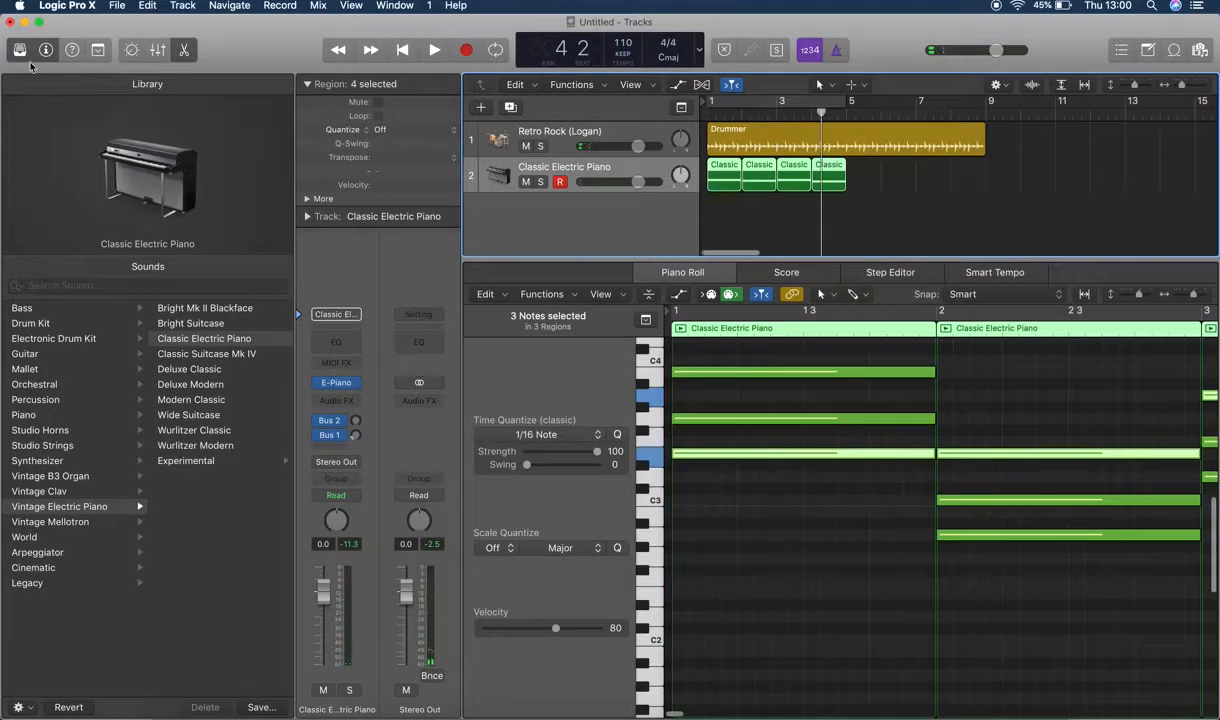
click(12, 49)
key(z)
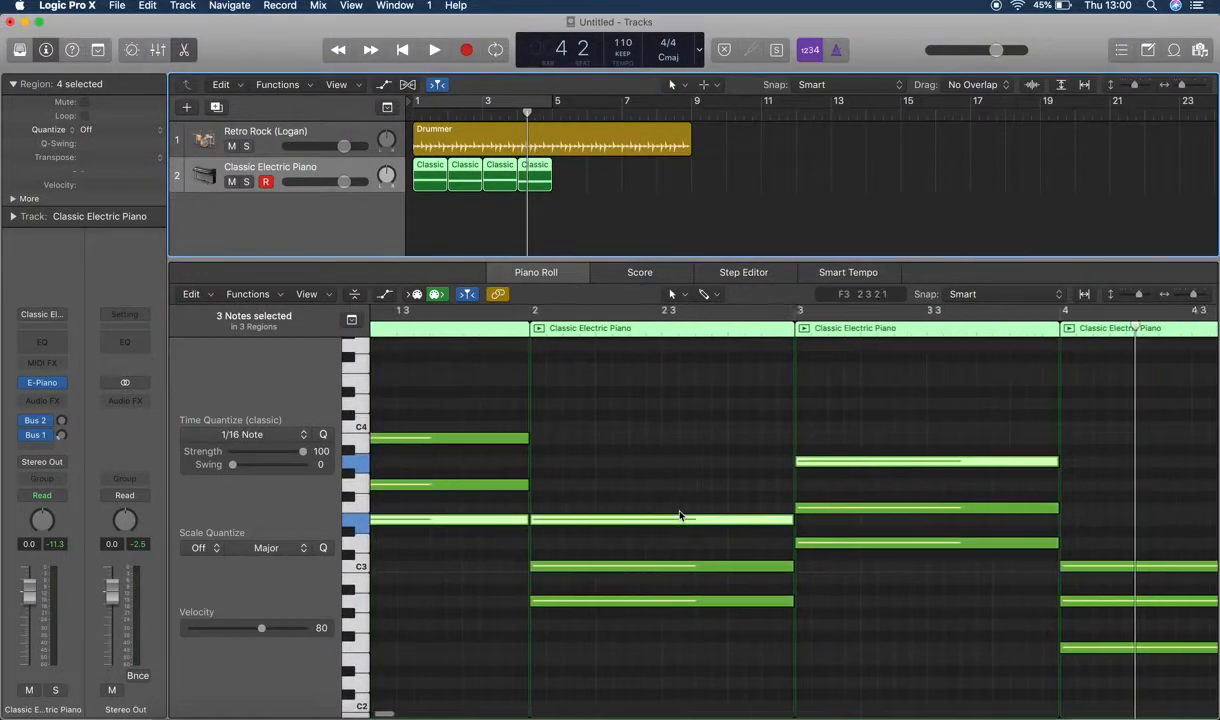
click(577, 477)
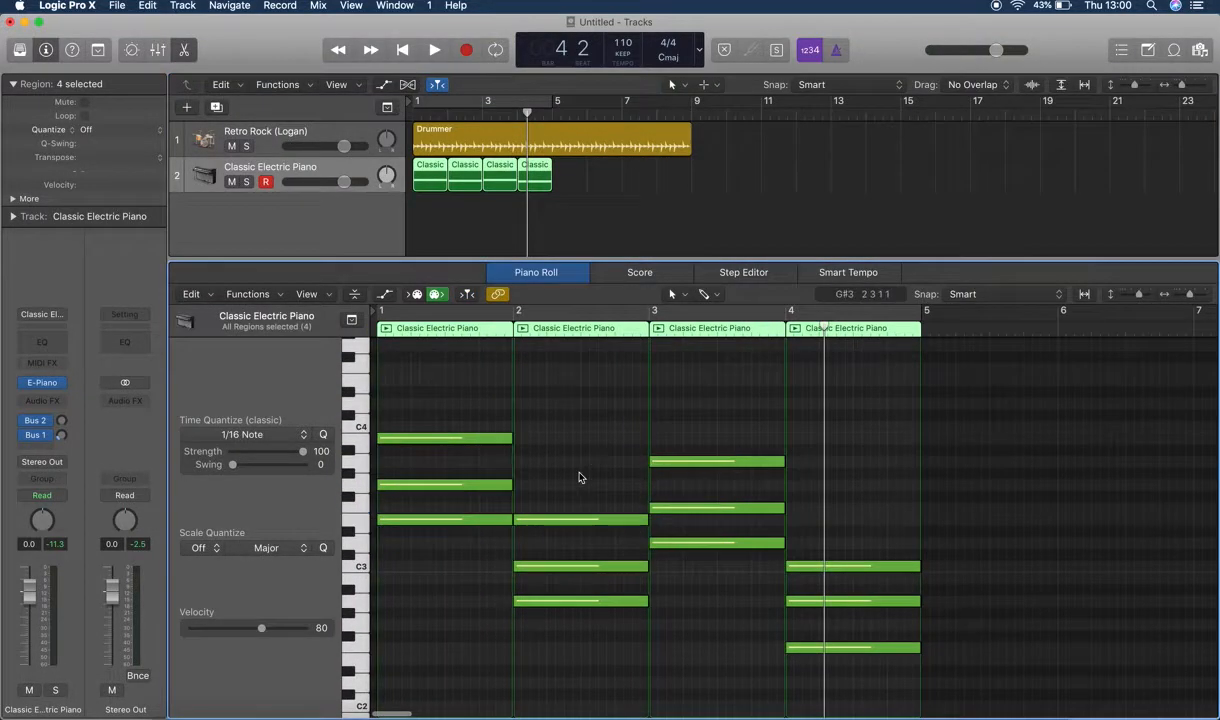
- Copy the lowest note of each of the four chords one octave down as a bass note (E2, A1, D2, F1)
scroll(553, 548, down, 4)
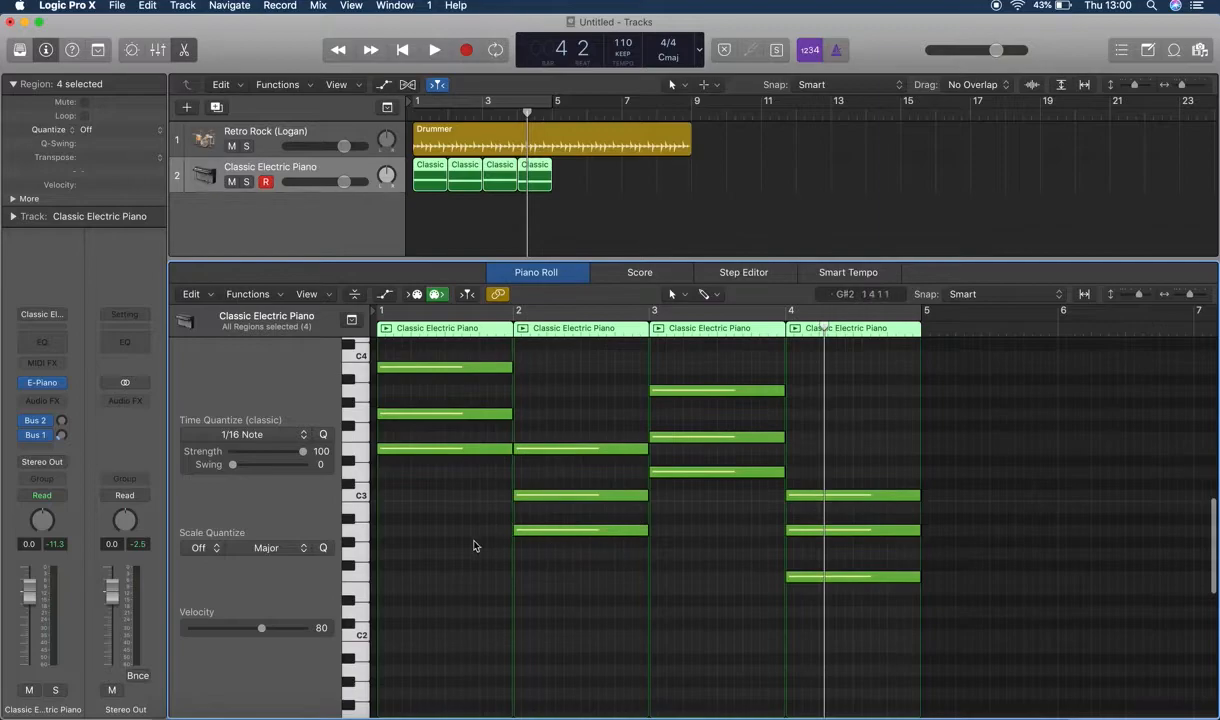
click(428, 449)
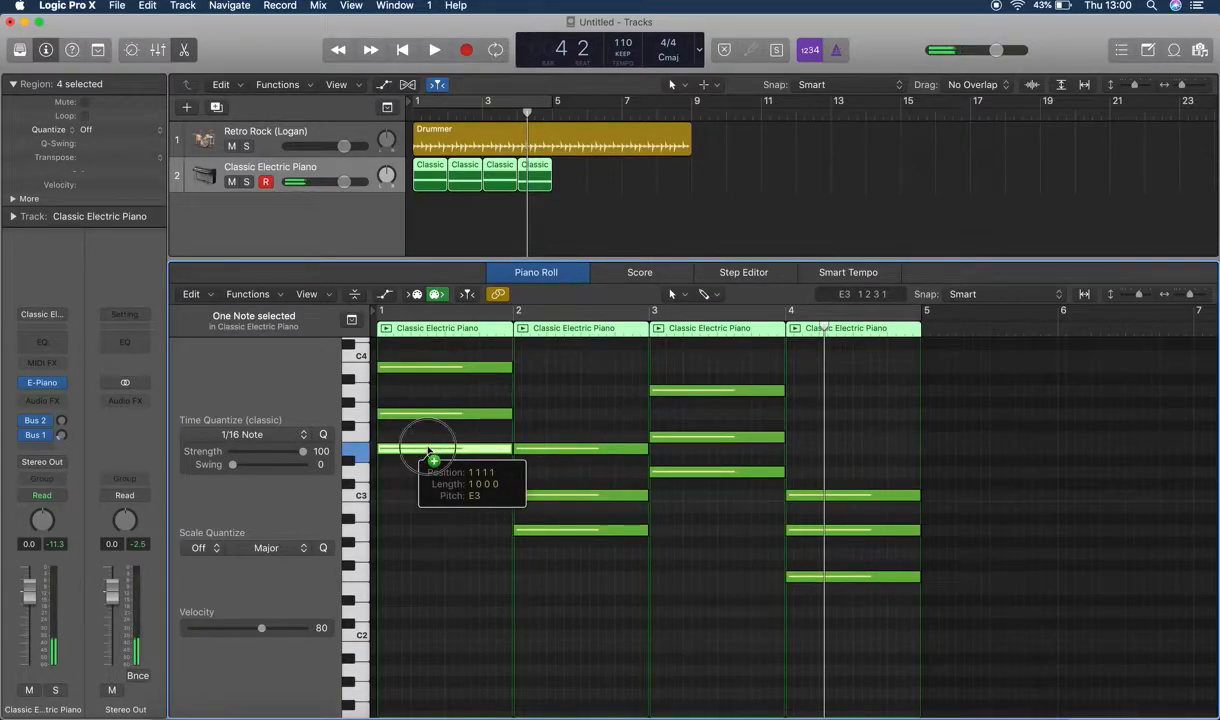
drag(429, 448, 430, 586)
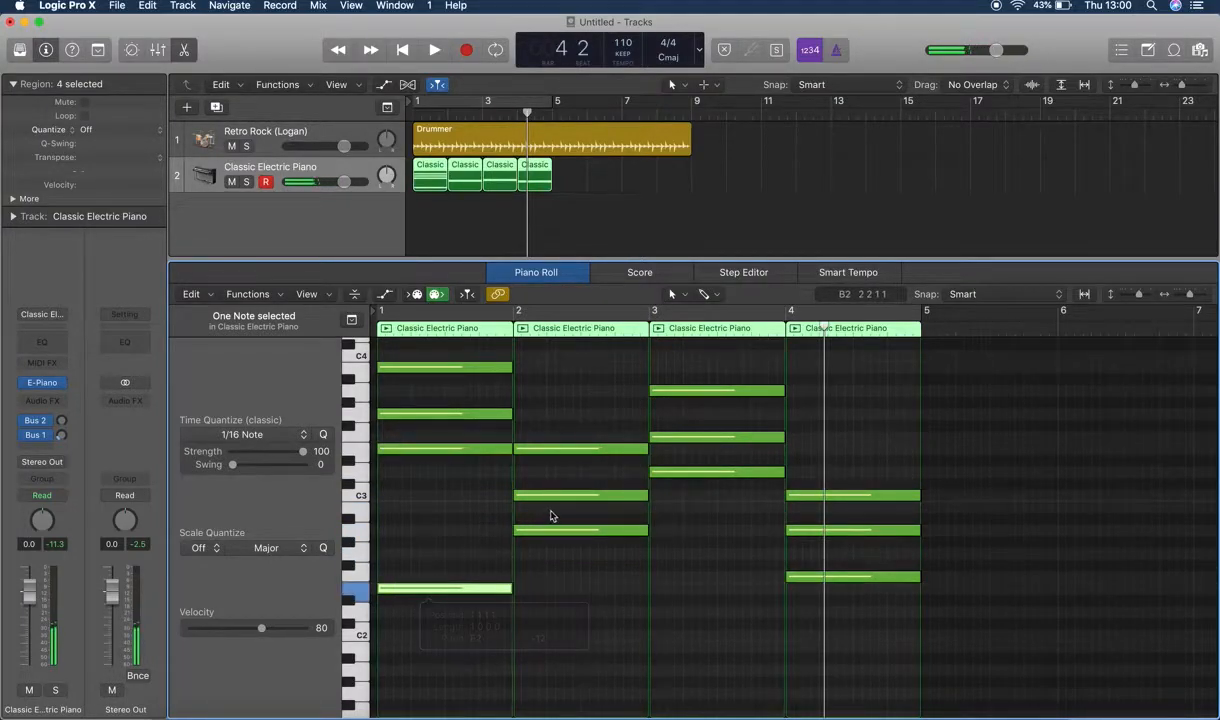
click(558, 530)
drag(558, 530, 598, 670)
drag(710, 482, 716, 624)
drag(790, 582, 817, 713)
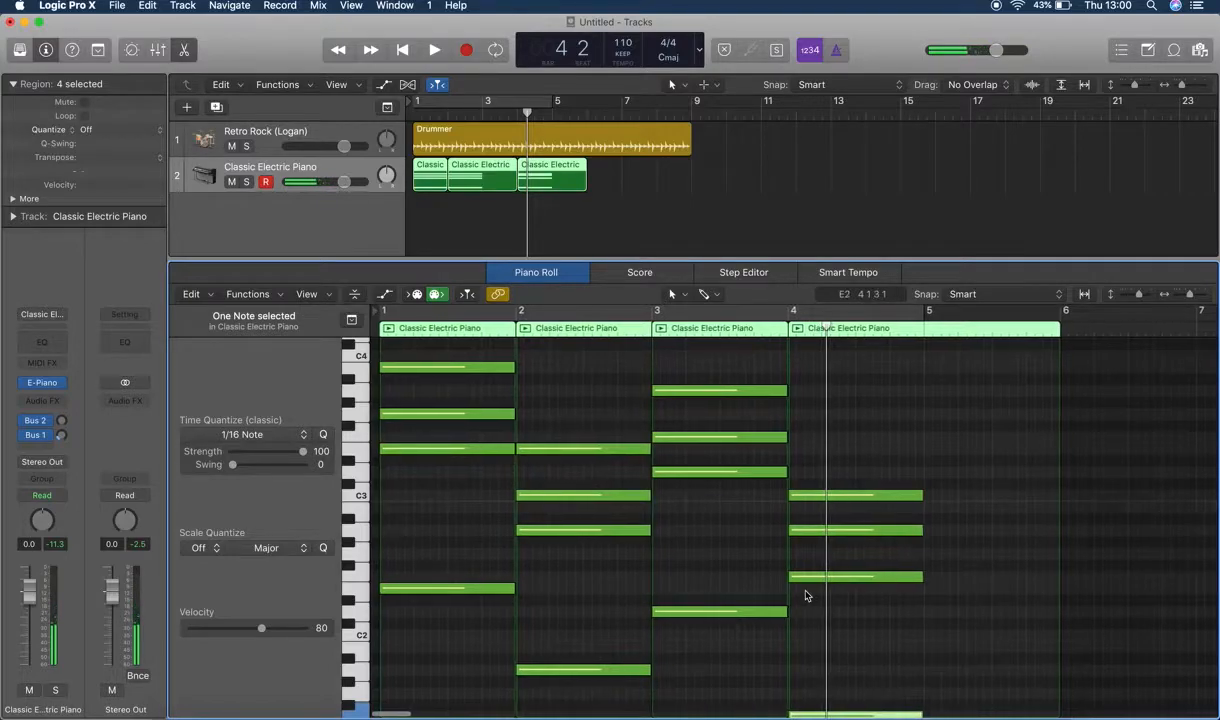
scroll(806, 596, up, 3)
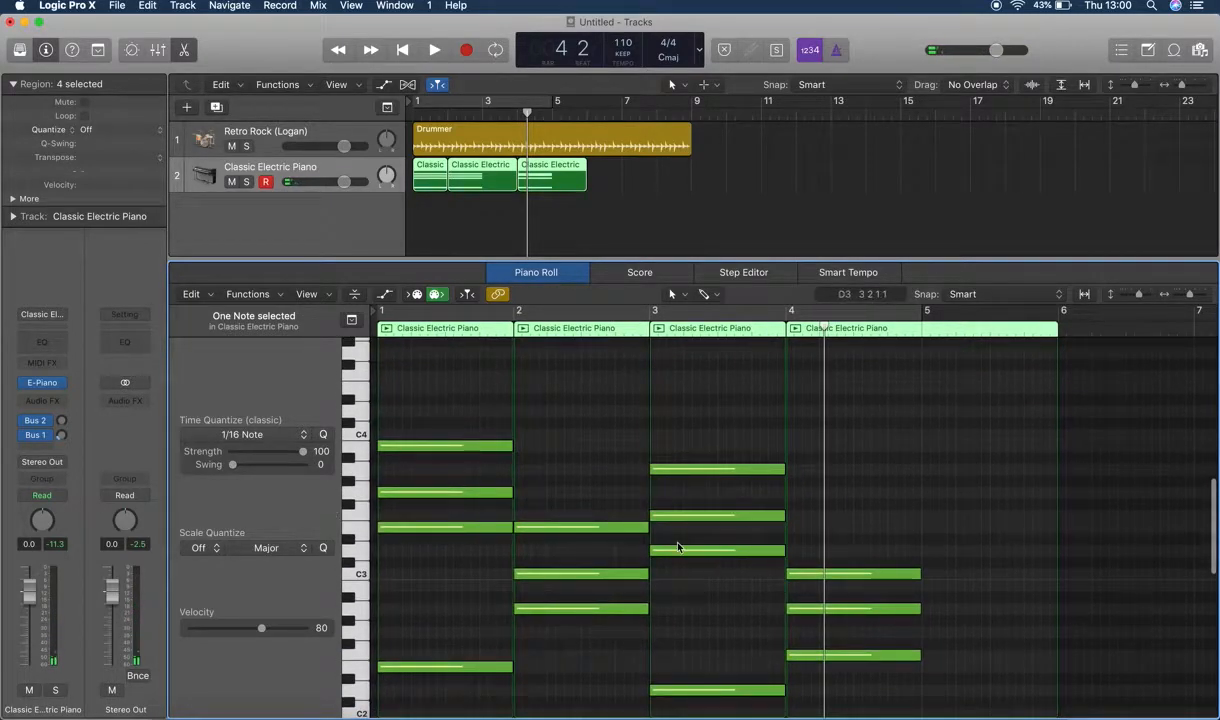
click(568, 490)
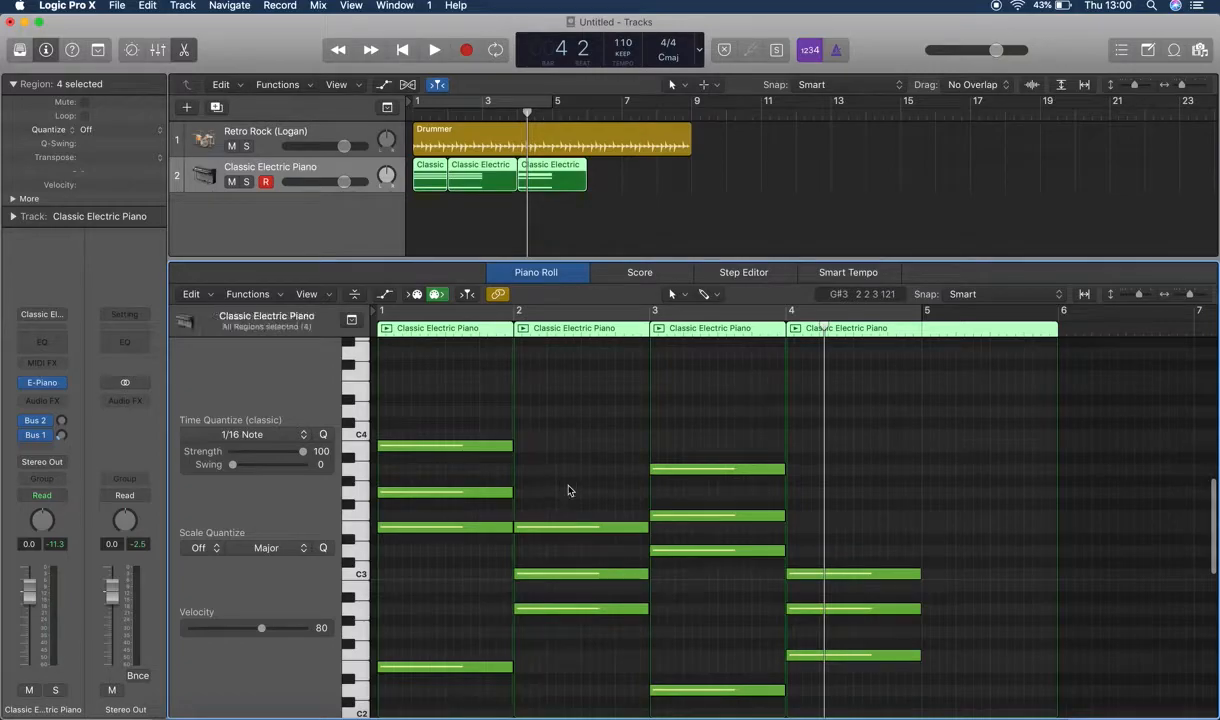
- Transpose the C3 note of the bar 2 chord up 12 semitones to C4
click(547, 575)
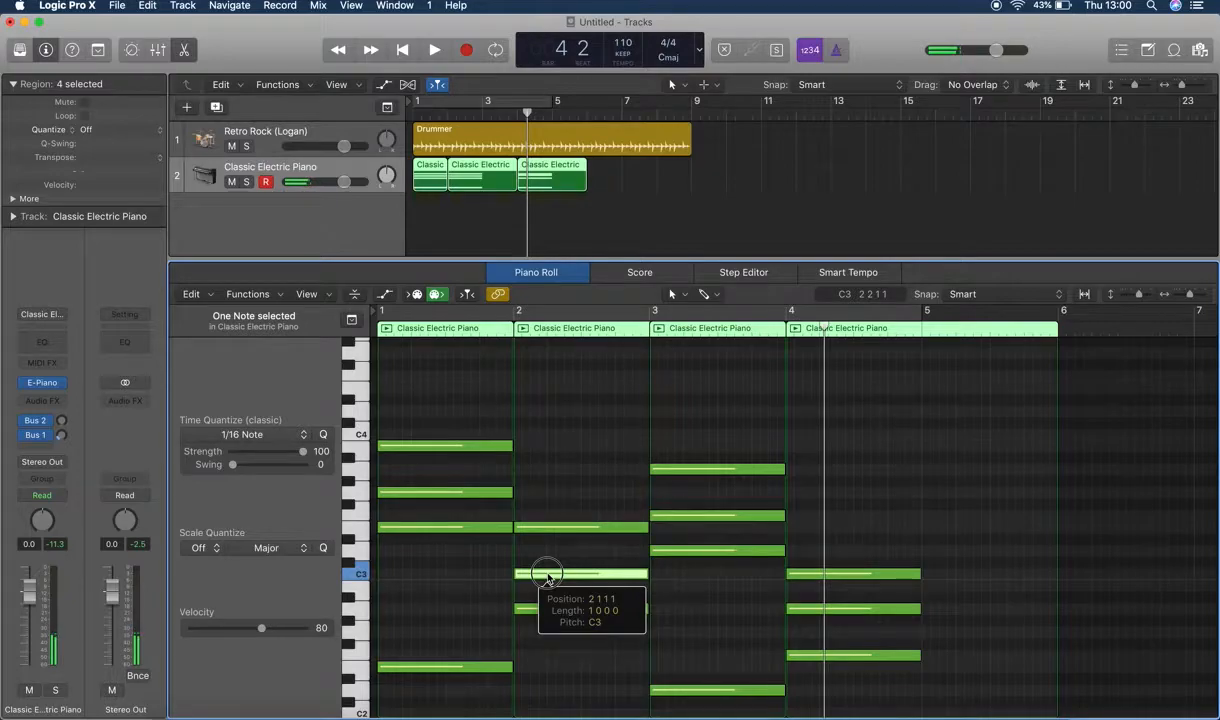
right_click(560, 579)
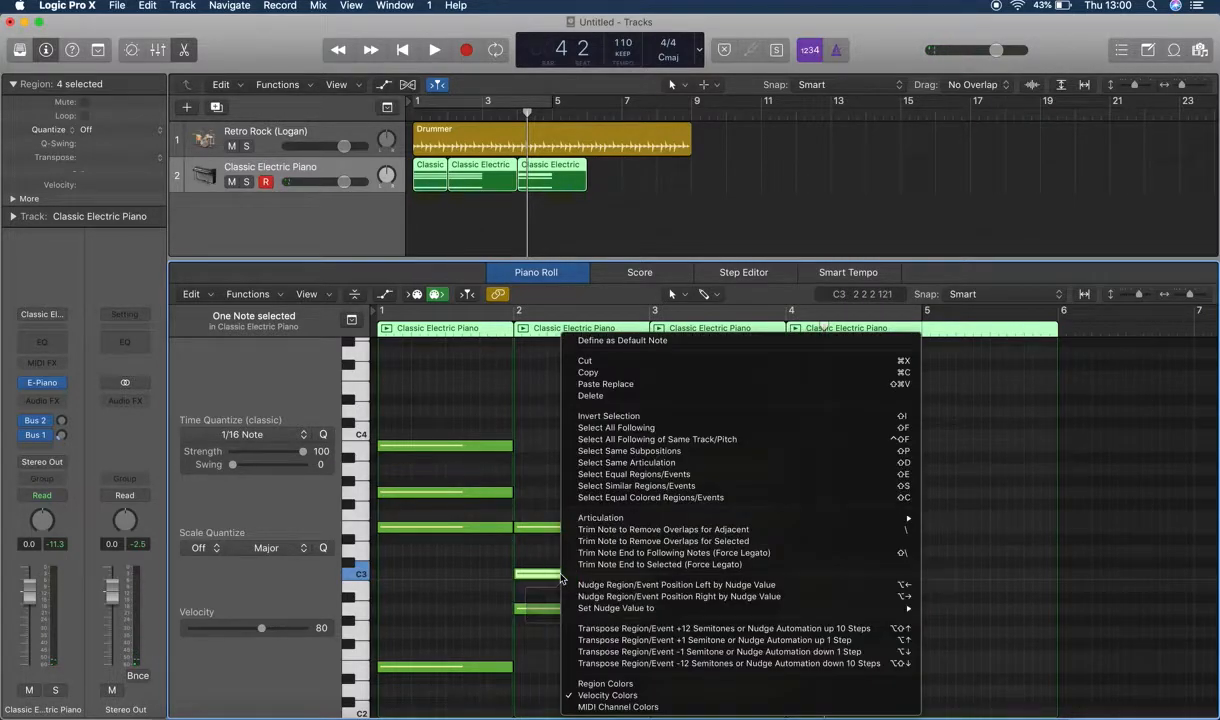
click(680, 628)
click(568, 480)
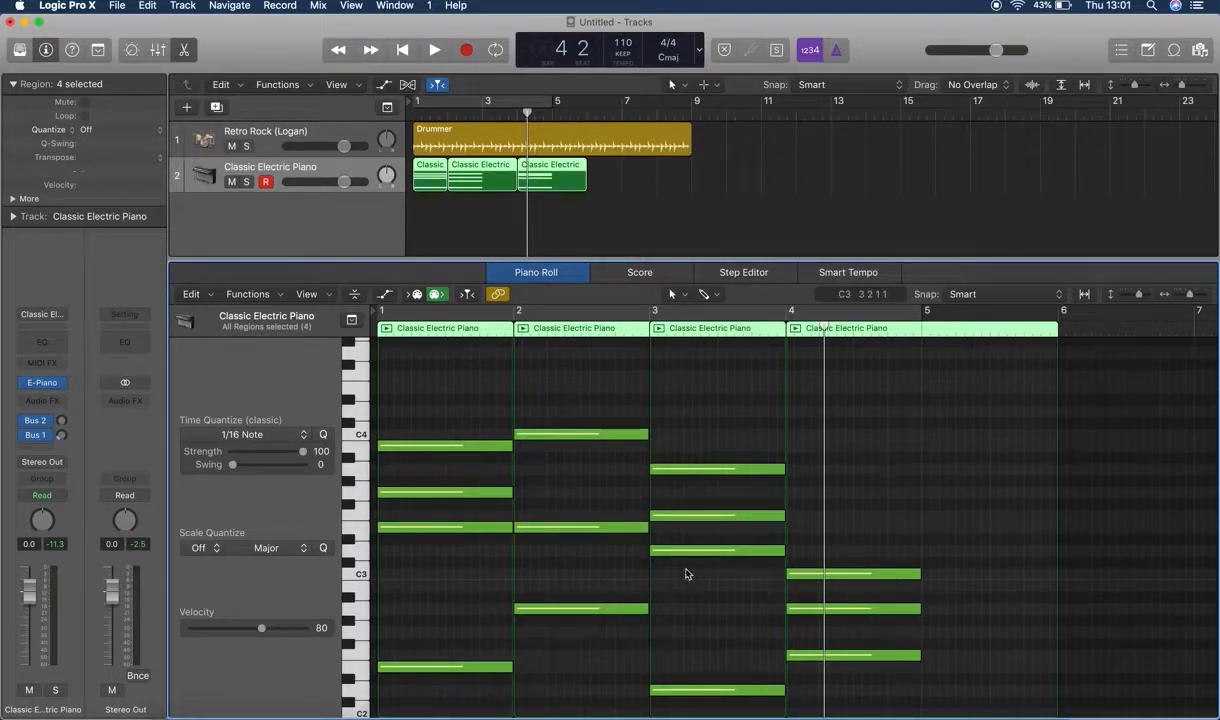
click(821, 609)
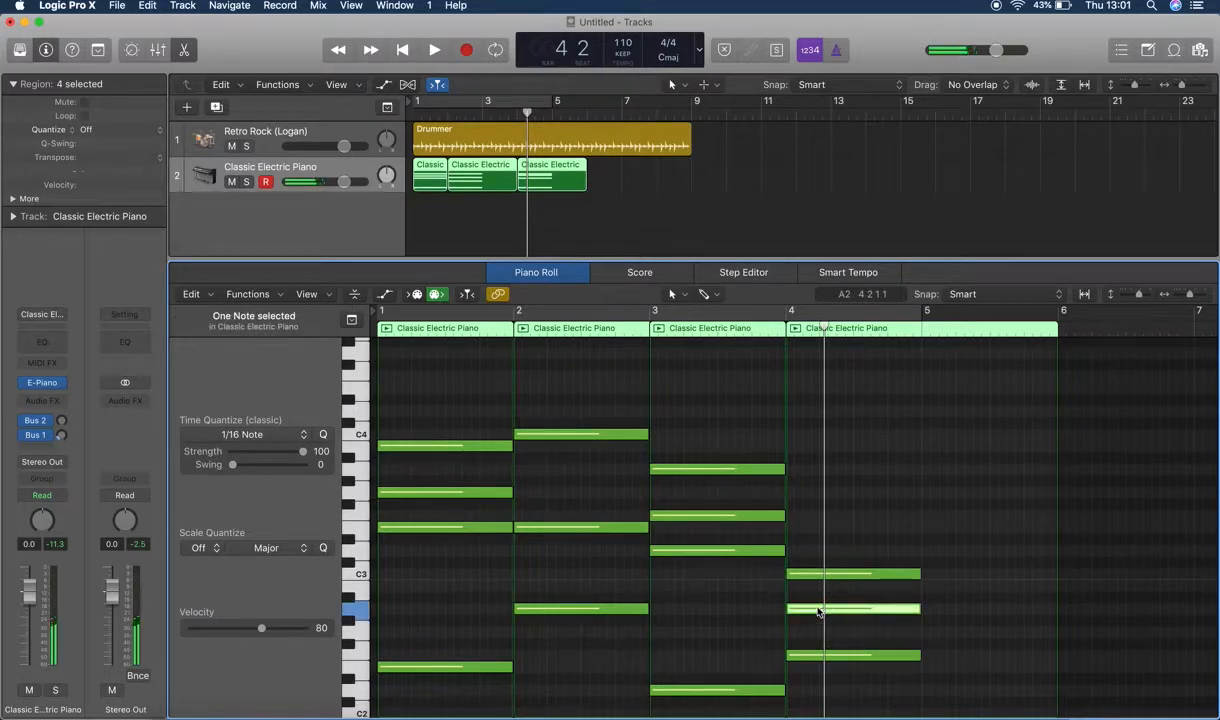
right_click(818, 611)
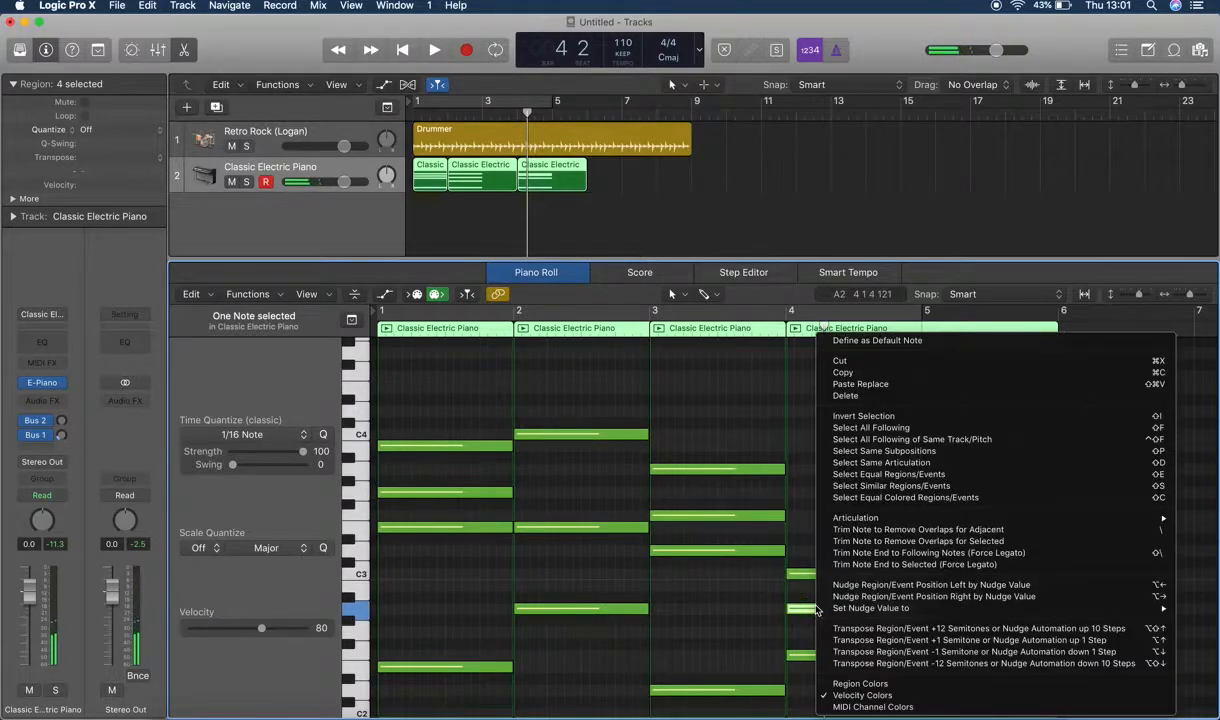
click(857, 664)
scroll(852, 592, down, 3)
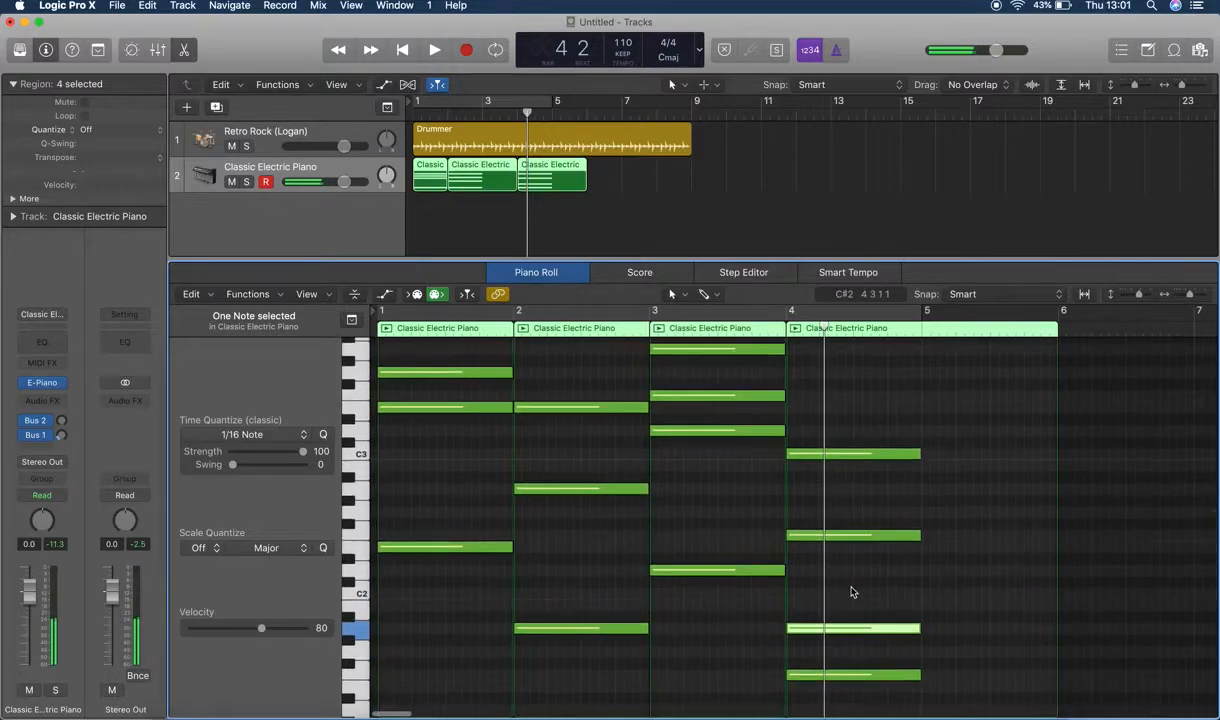
scroll(852, 592, up, 1)
key(super+z)
scroll(842, 509, up, 5)
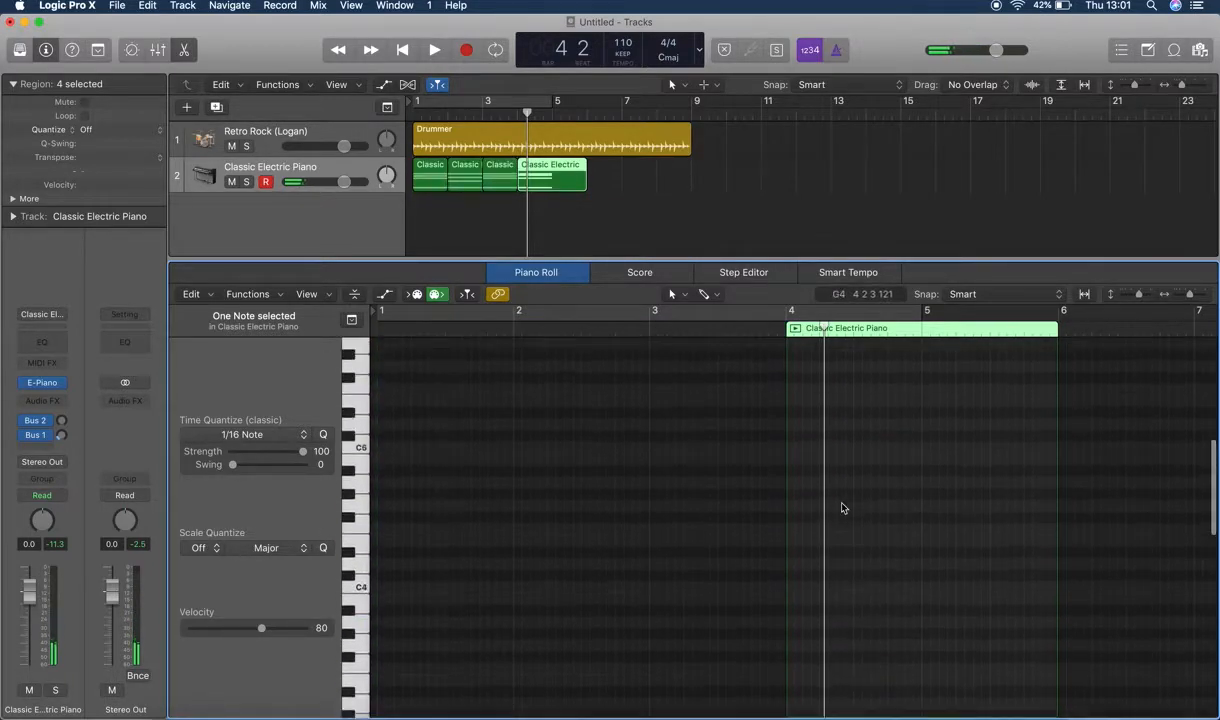
scroll(842, 509, right, 5)
drag(708, 204, 458, 181)
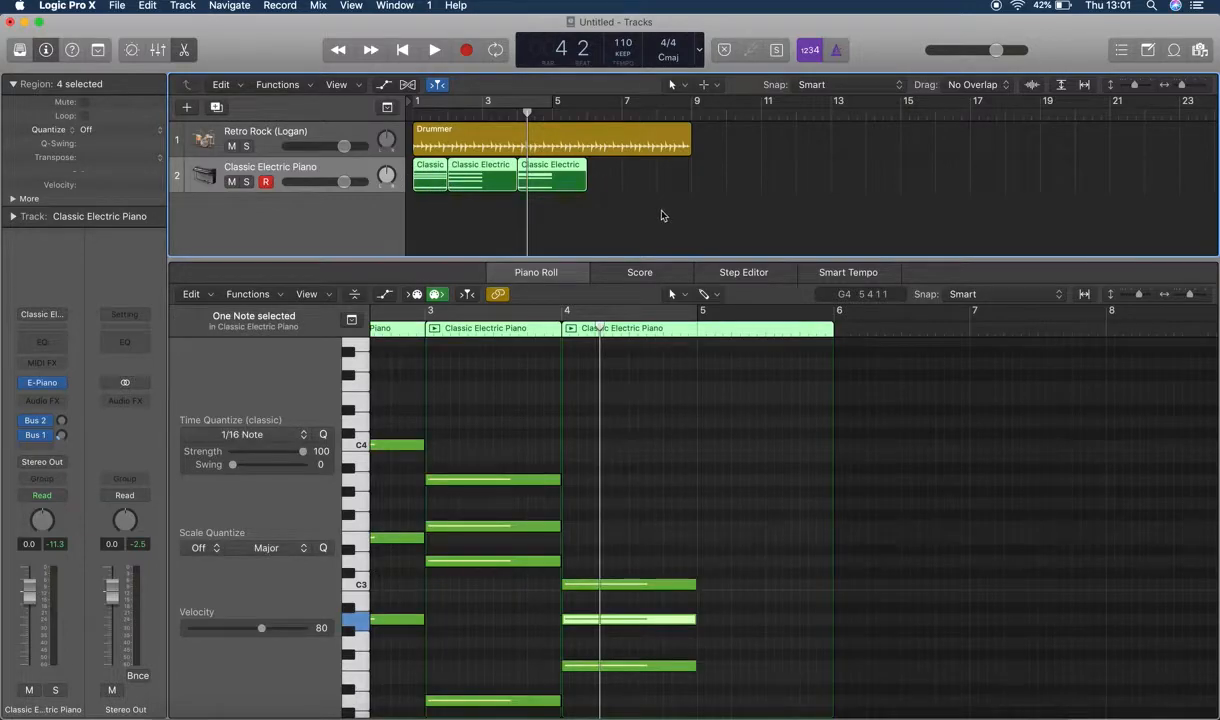
scroll(730, 395, left, 5)
scroll(729, 475, down, 3)
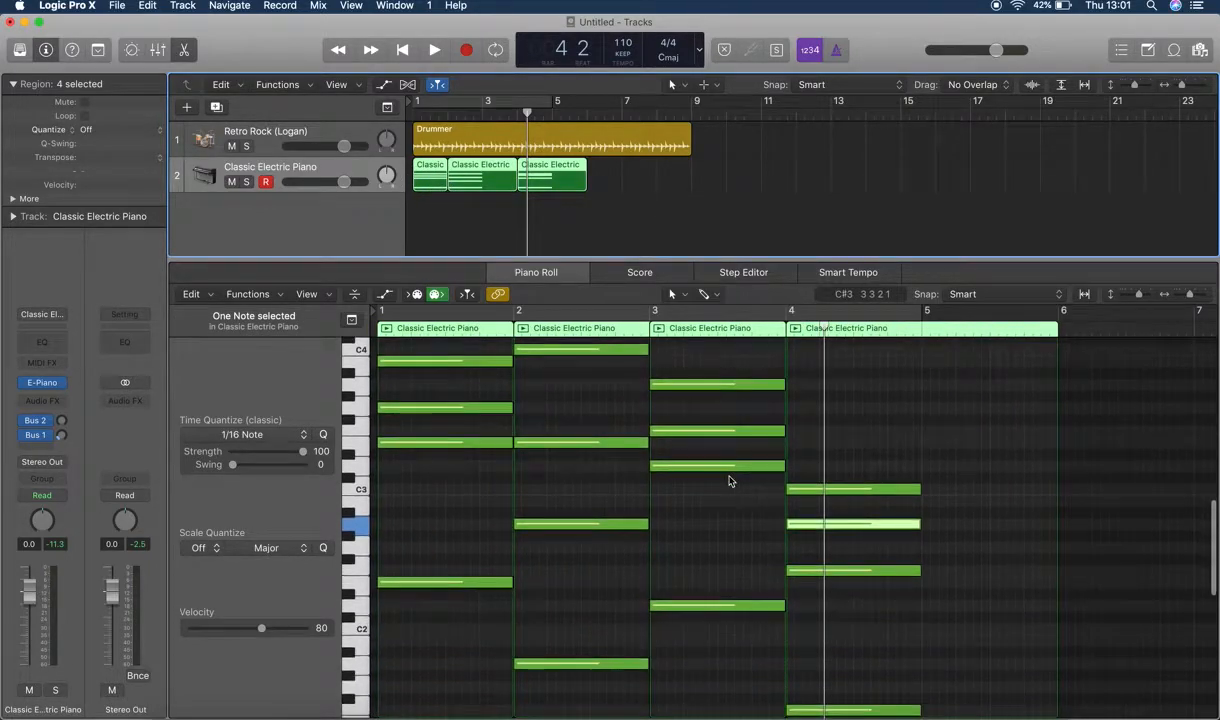
- Transpose the A2 note of the bar 4 chord up 12 semitones to A3
click(818, 511)
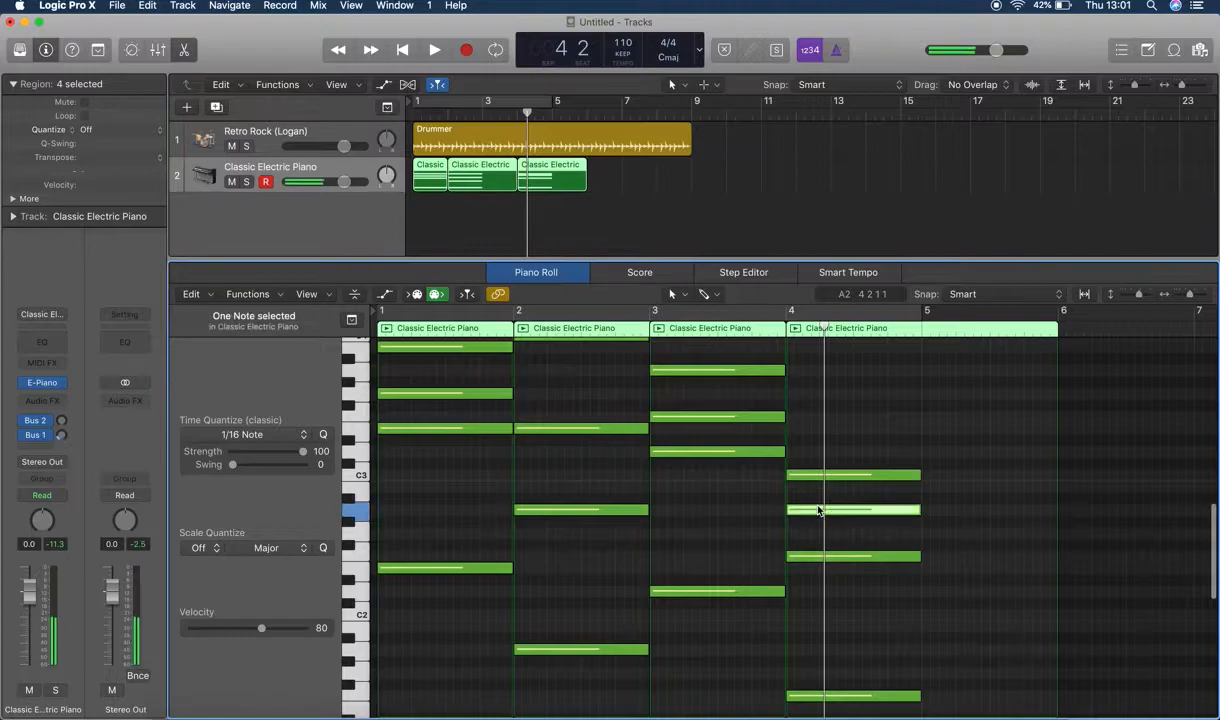
right_click(818, 511)
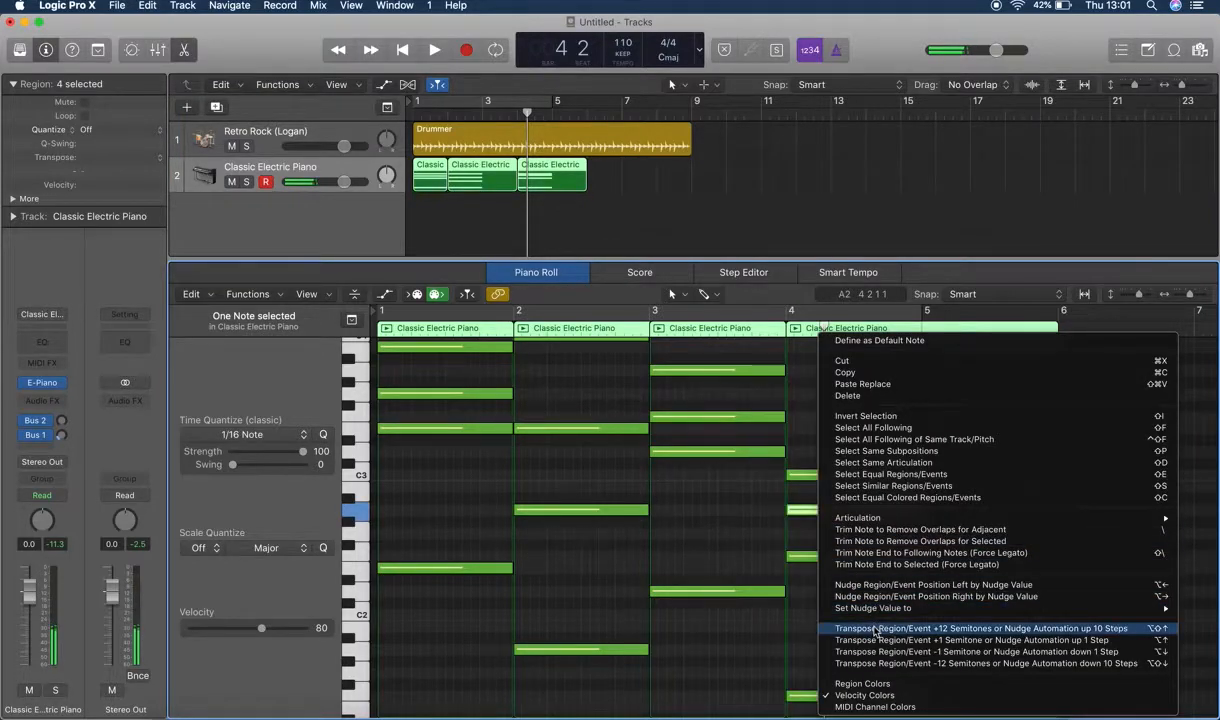
click(873, 630)
scroll(830, 509, up, 3)
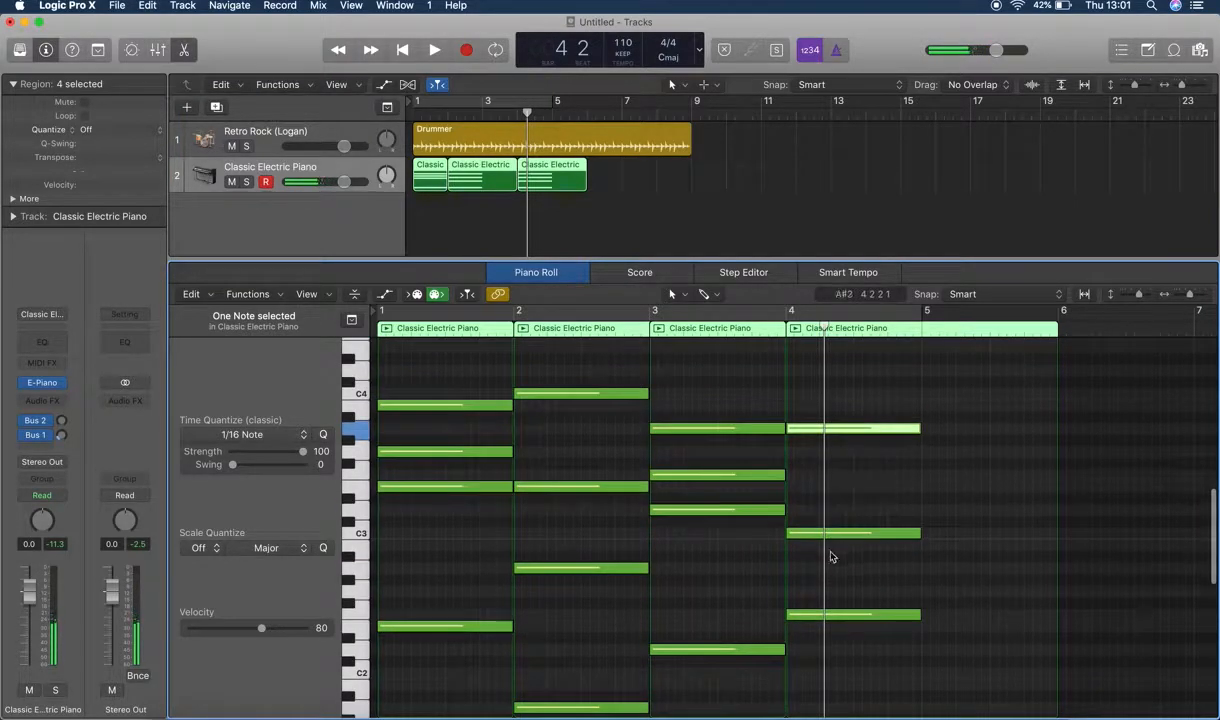
click(808, 533)
click(808, 582)
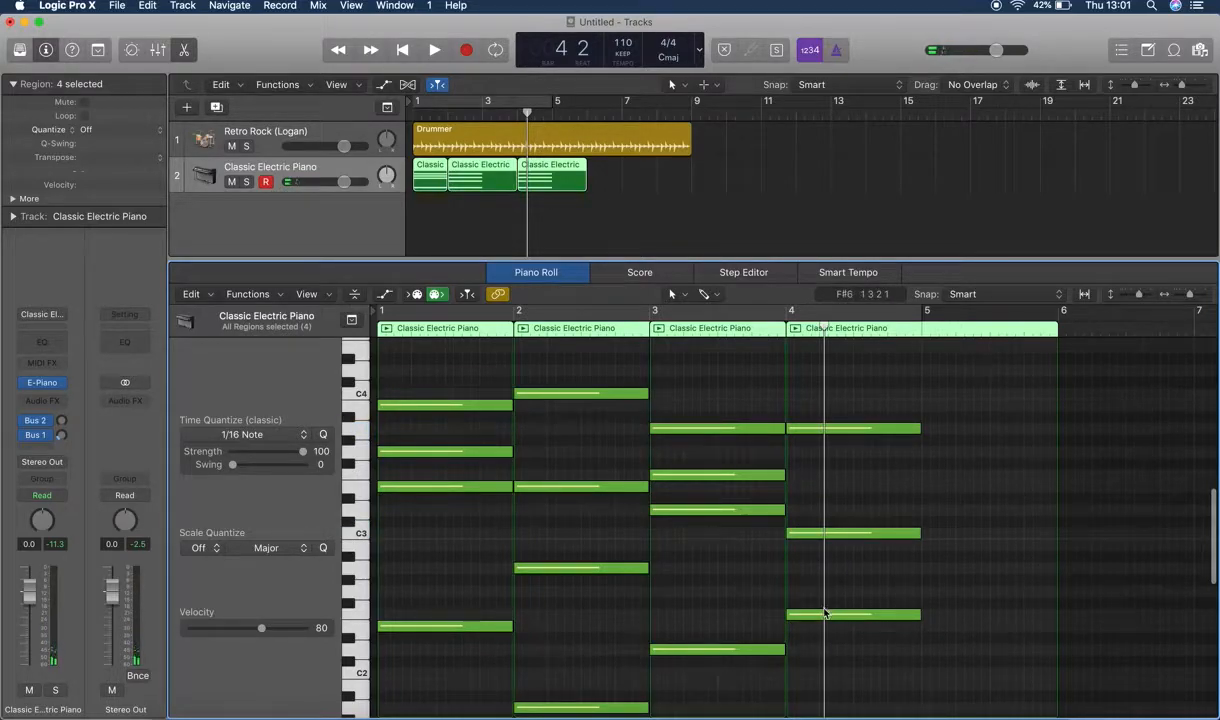
- Copy the bar 4 F2 note and the bar 2 A2 note one octave up to F3 and A3
click(822, 614)
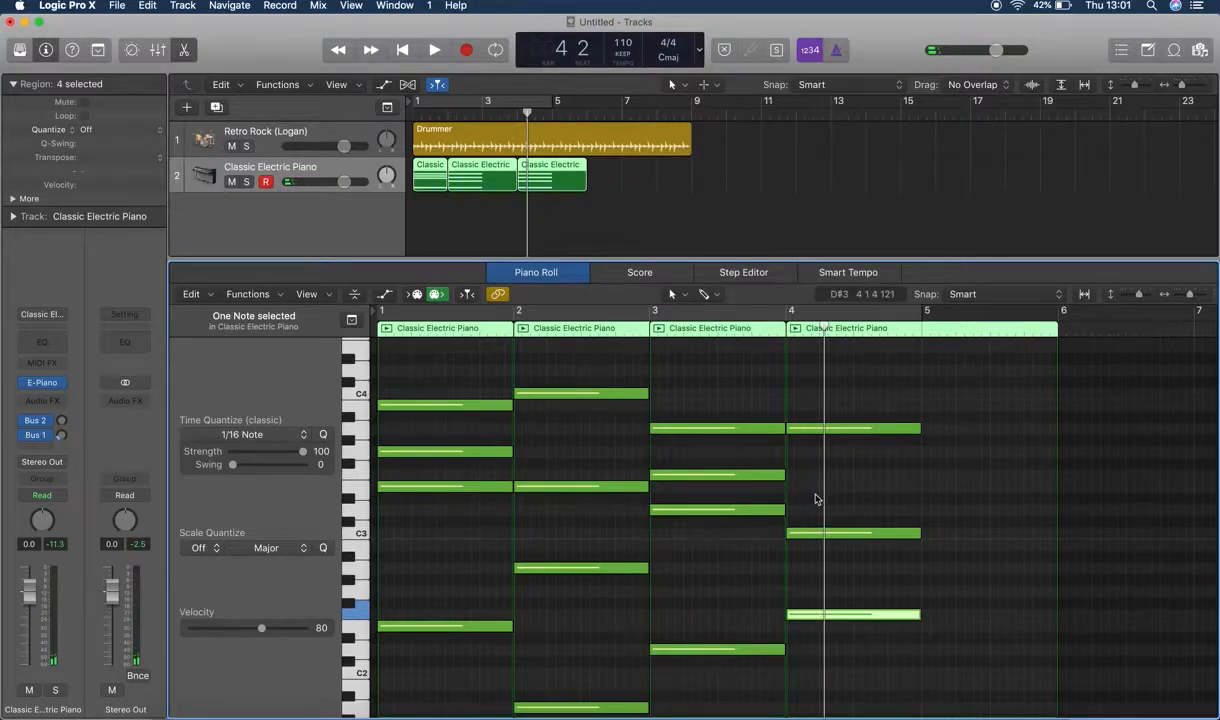
drag(820, 621, 819, 480)
click(817, 614)
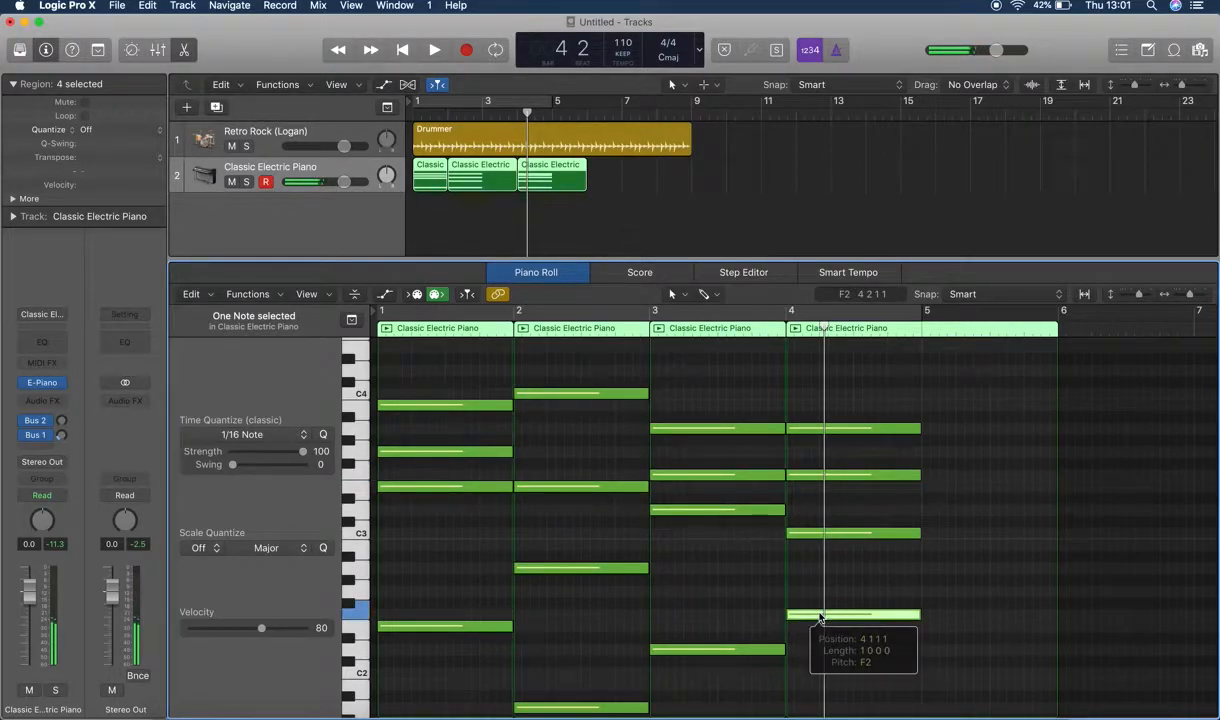
click(748, 603)
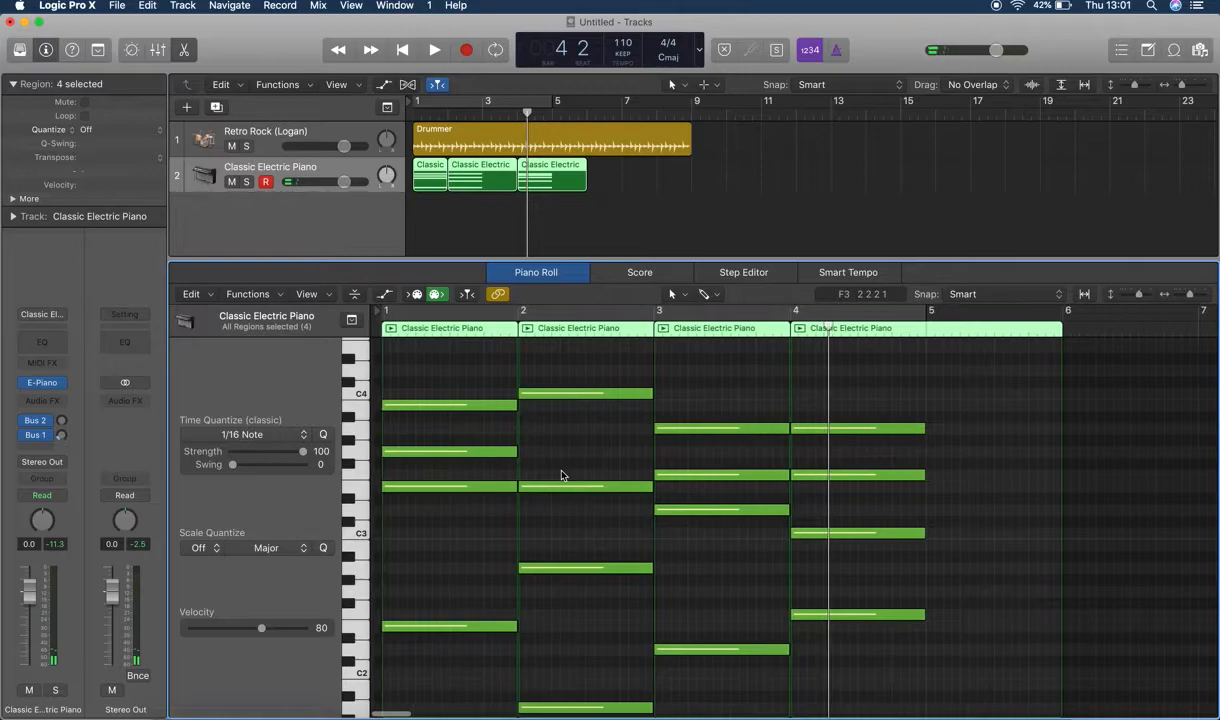
click(560, 569)
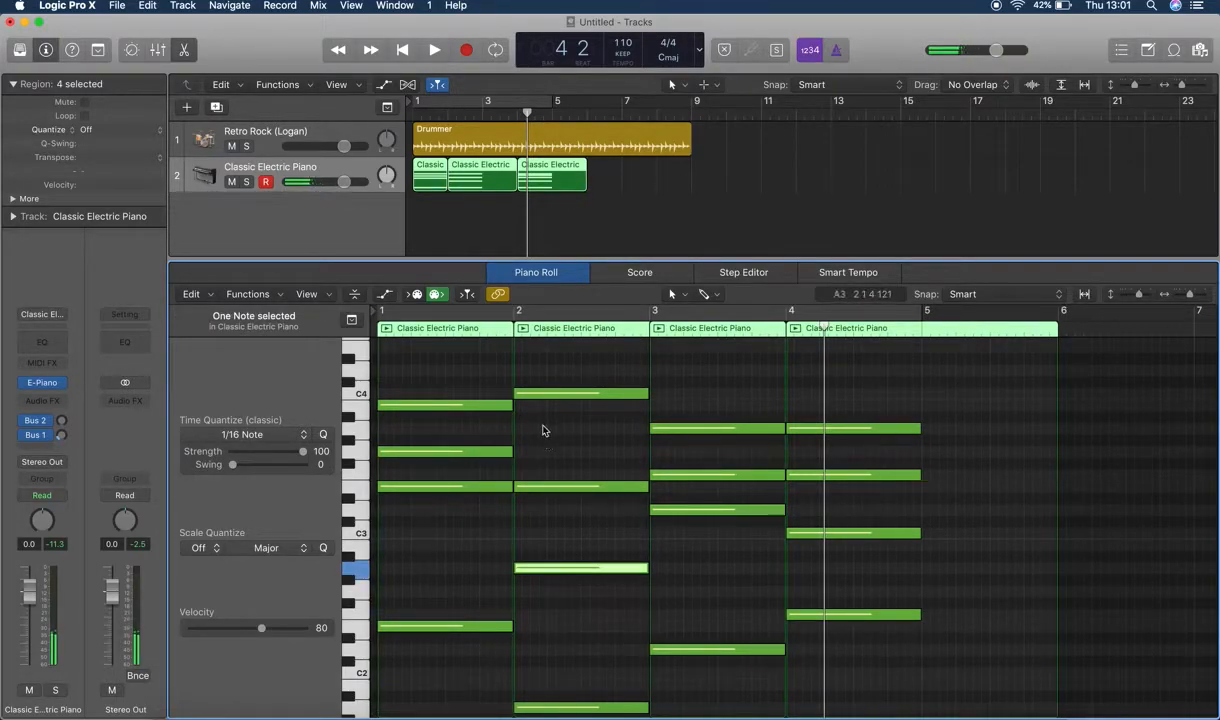
drag(563, 572, 563, 433)
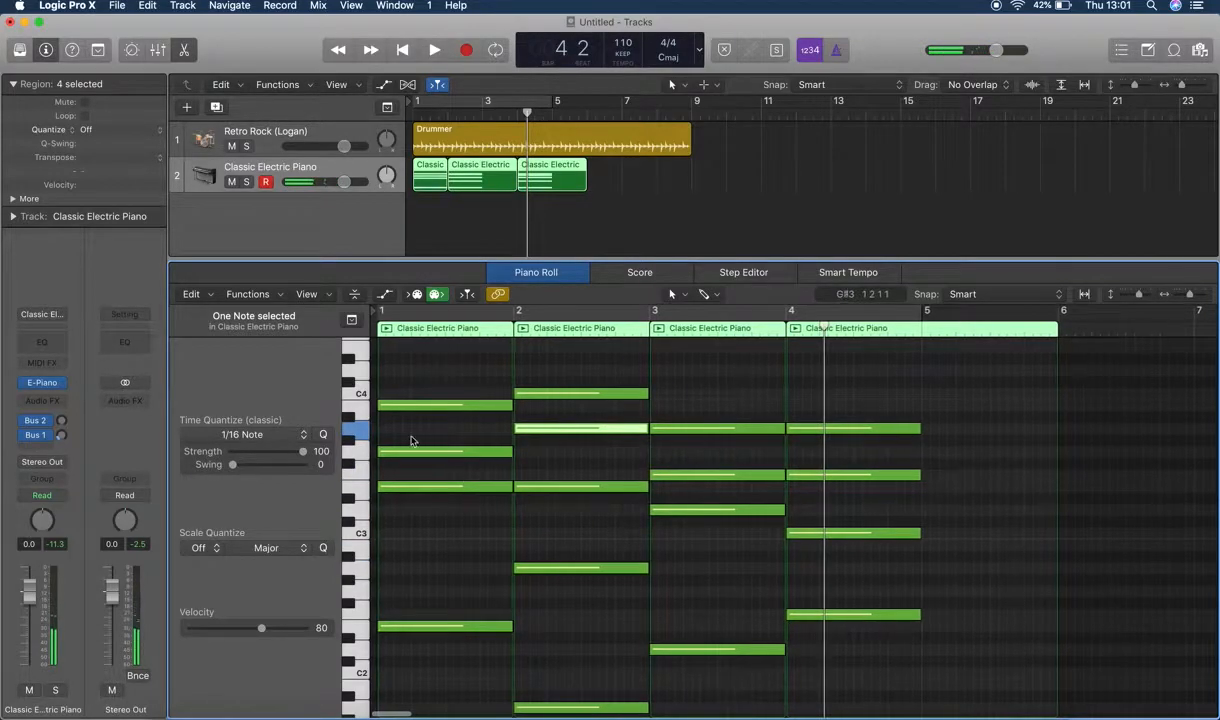
- Play the revoiced four-chord progression with the drums from bar 1 and stop playback in bar 4
double_click(375, 332)
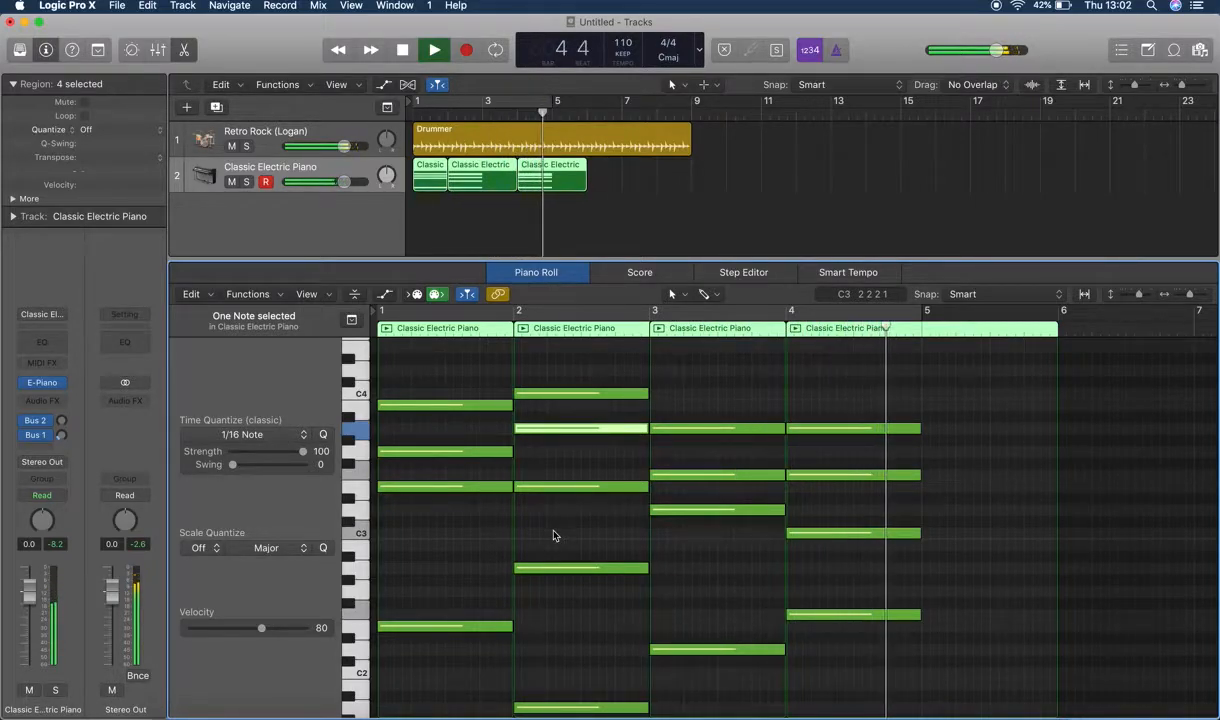
key(space)
- Join the four electric piano regions into one with the Glue Tool, and switch back to the Pointer Tool
click(560, 215)
drag(560, 215, 380, 145)
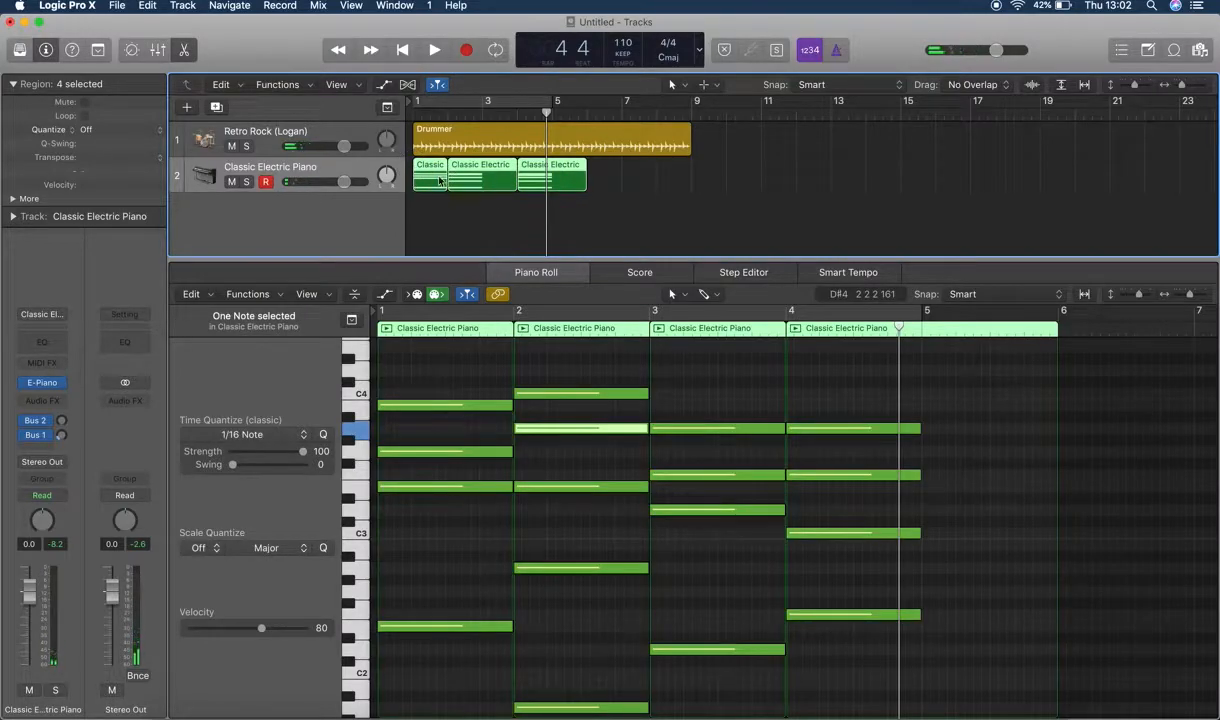
click(532, 210)
drag(578, 206, 446, 184)
click(673, 84)
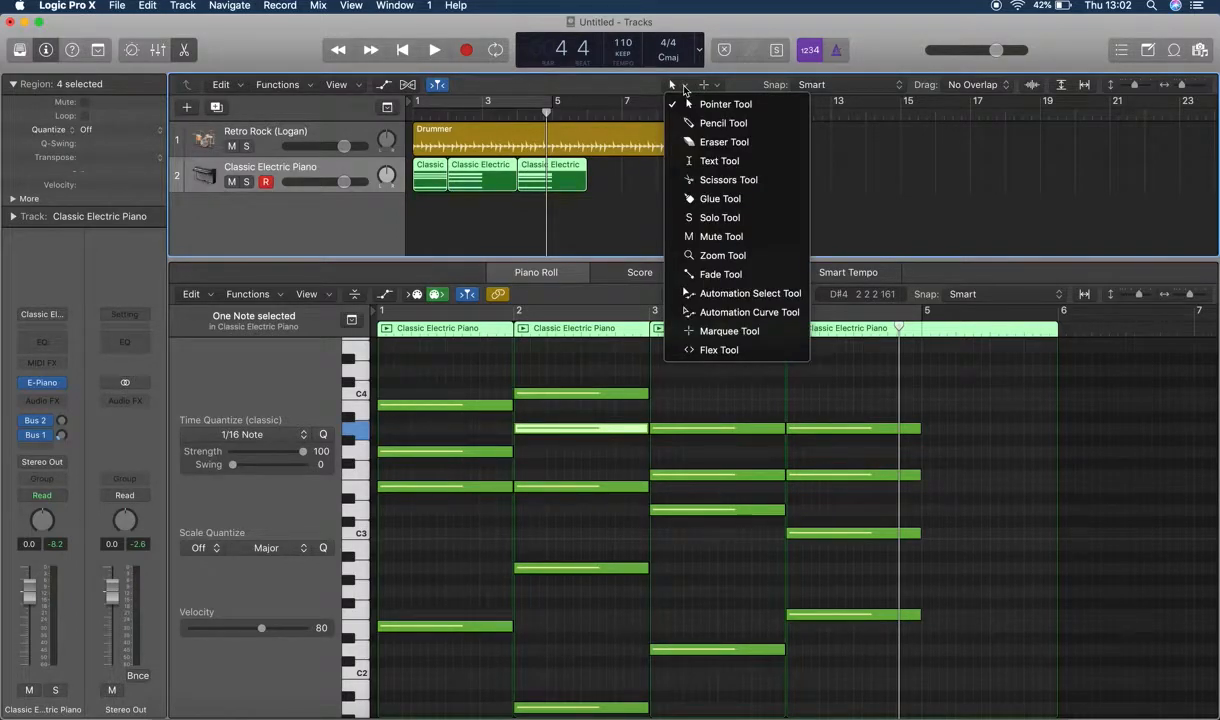
click(717, 199)
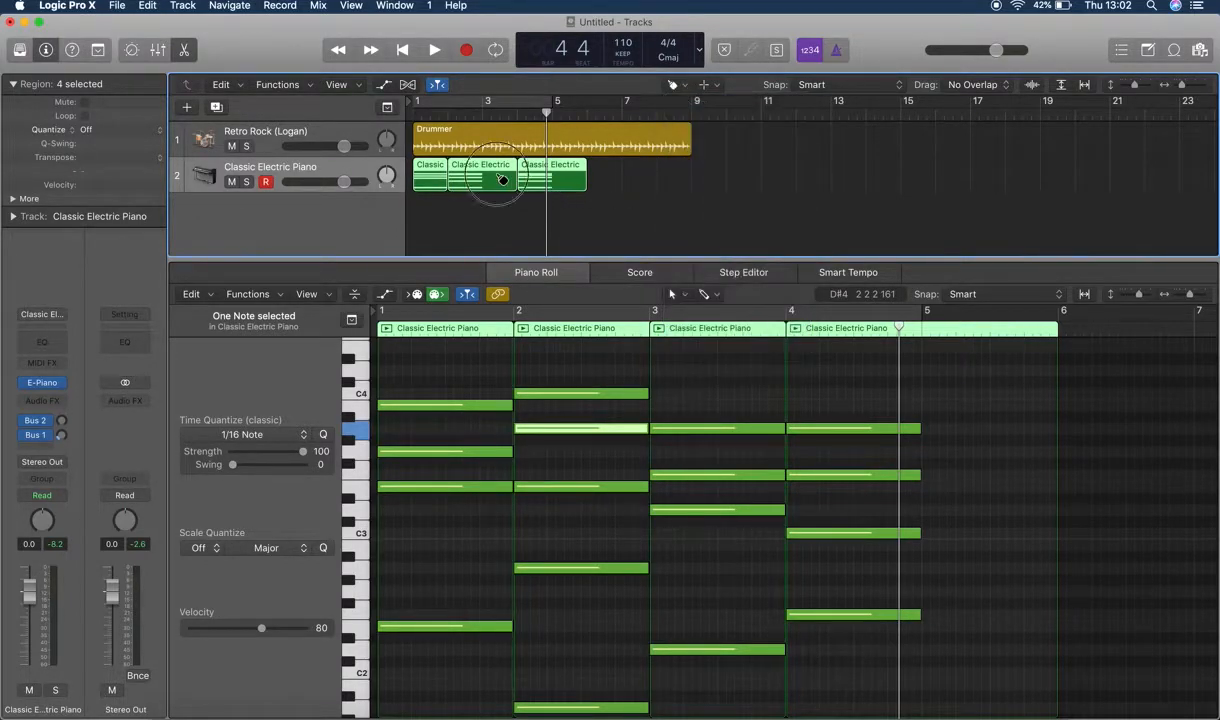
click(480, 176)
click(675, 84)
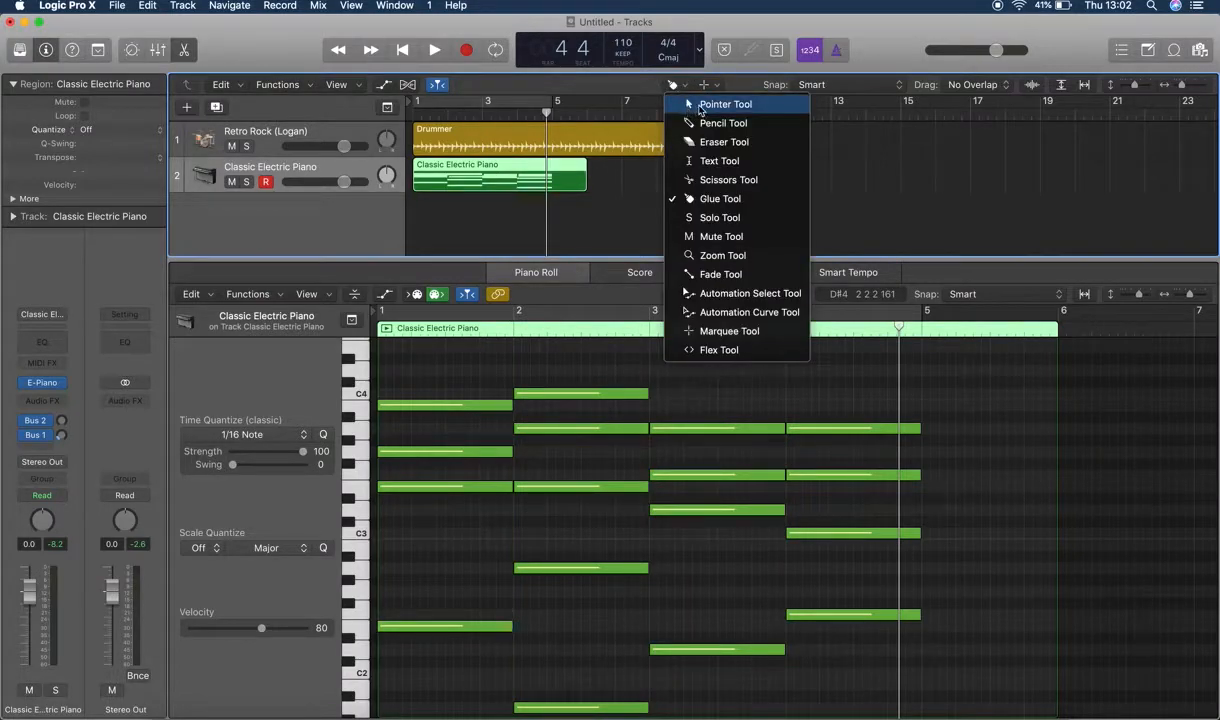
click(703, 105)
- Trim the joined electric piano region to end at bar 5 and copy it to start at bar 5
drag(585, 182, 546, 187)
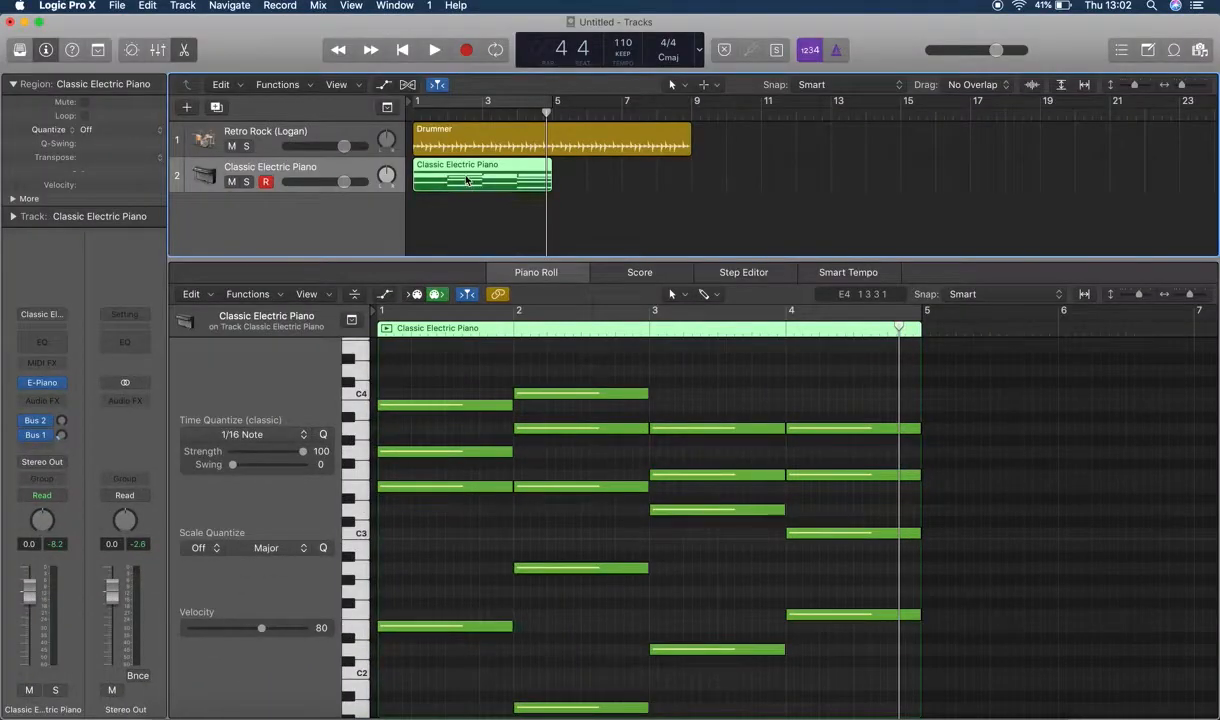
drag(466, 180, 577, 174)
click(686, 178)
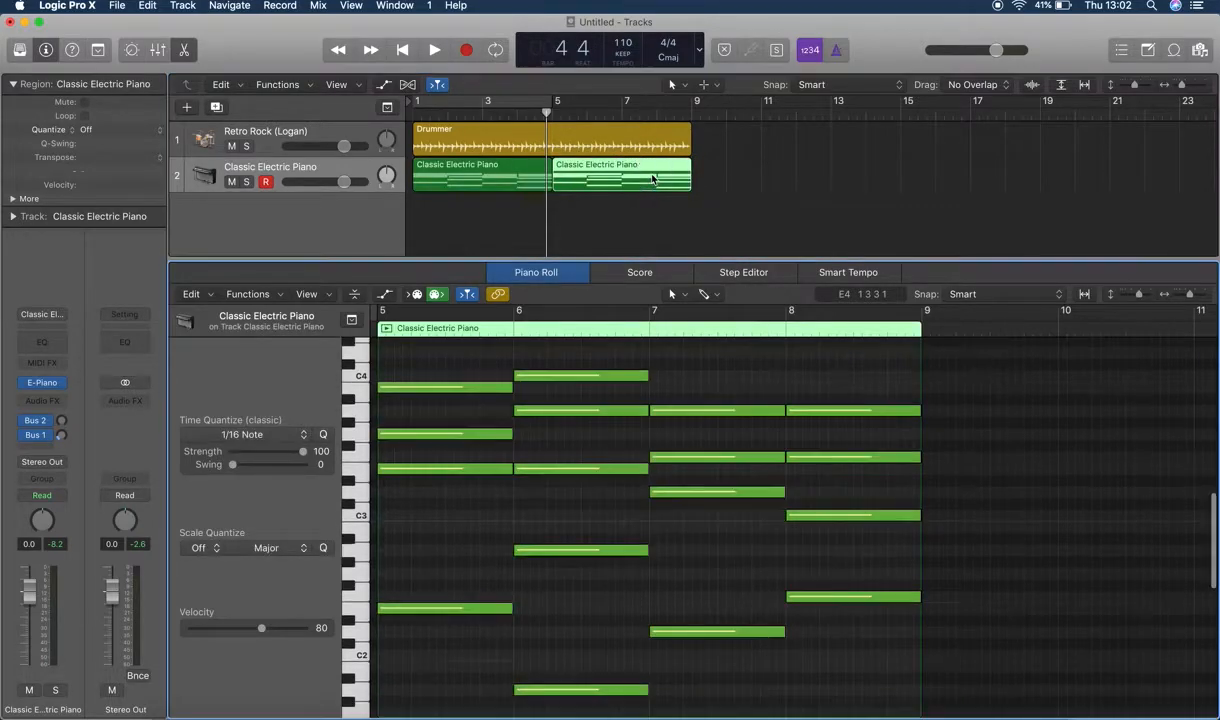
- Move all five notes of the bar 8 F chord up two semitones to make a G chord
drag(792, 352, 828, 326)
scroll(850, 690, down, 5)
scroll(846, 534, down, 6)
scroll(848, 538, down, 3)
scroll(848, 538, up, 4)
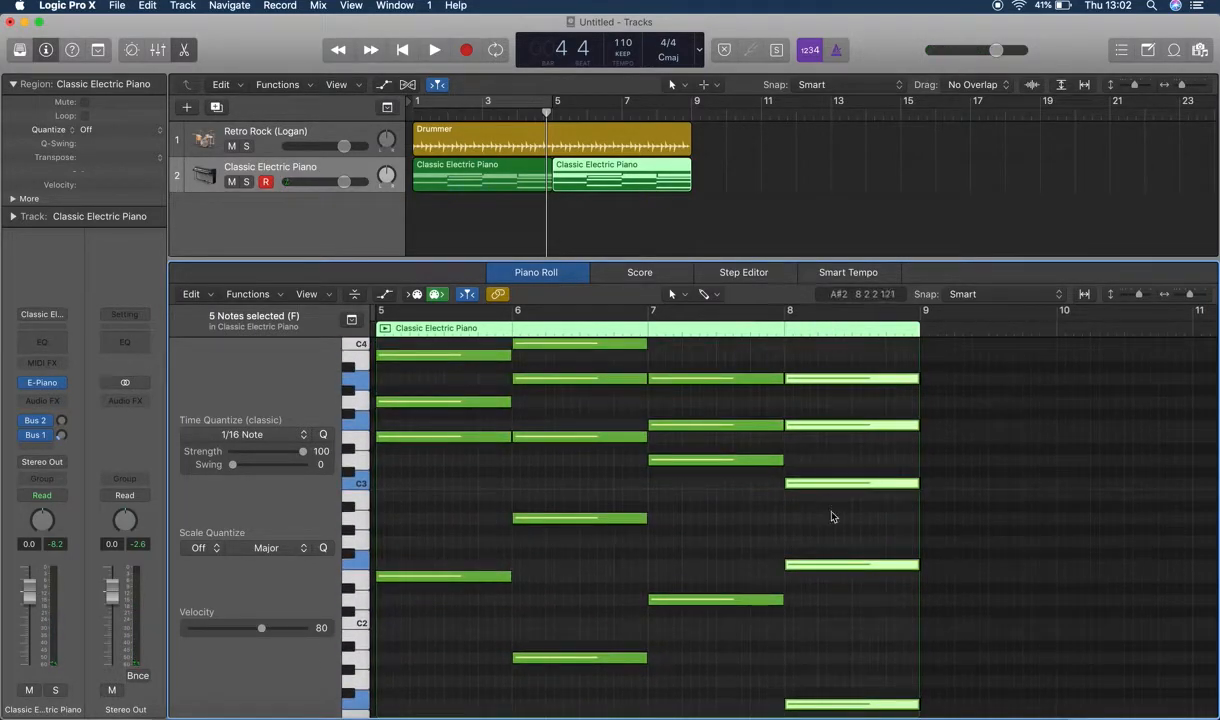
drag(826, 570, 820, 541)
scroll(820, 541, up, 5)
click(820, 546)
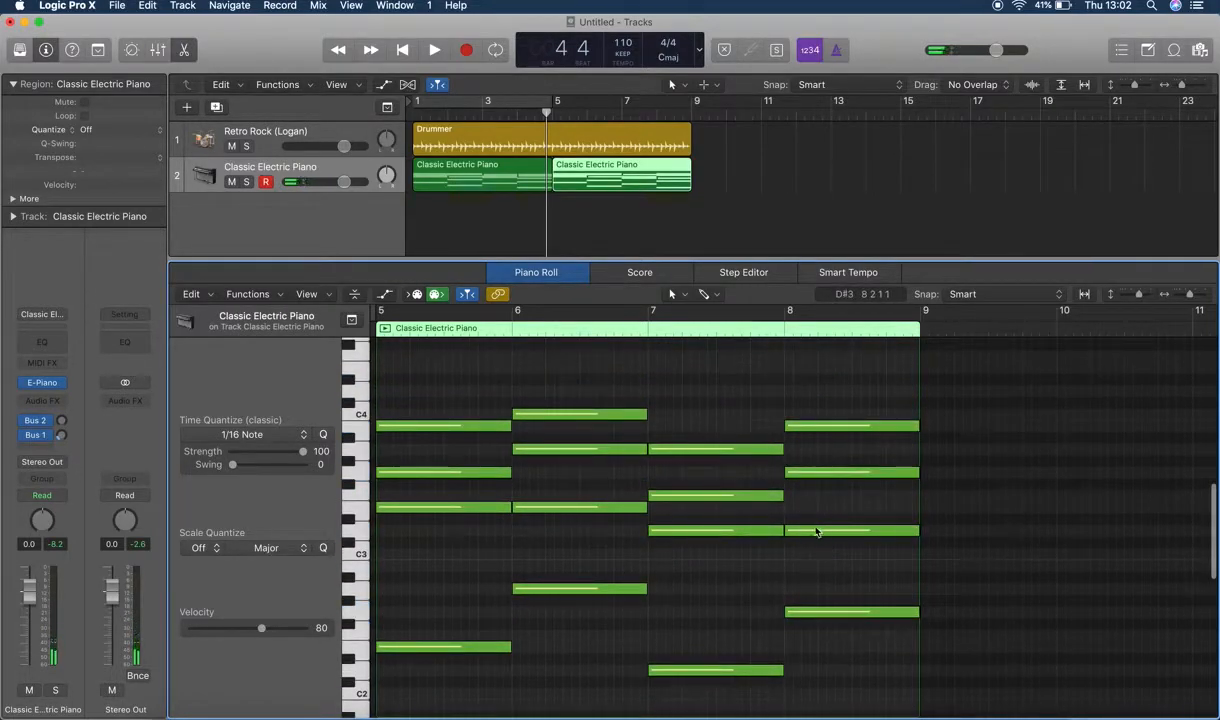
- Audition the upper notes of the bar 8 G chord, and try deleting its G3 note before undoing the deletion
click(817, 529)
click(815, 474)
key(Delete)
key(super+z)
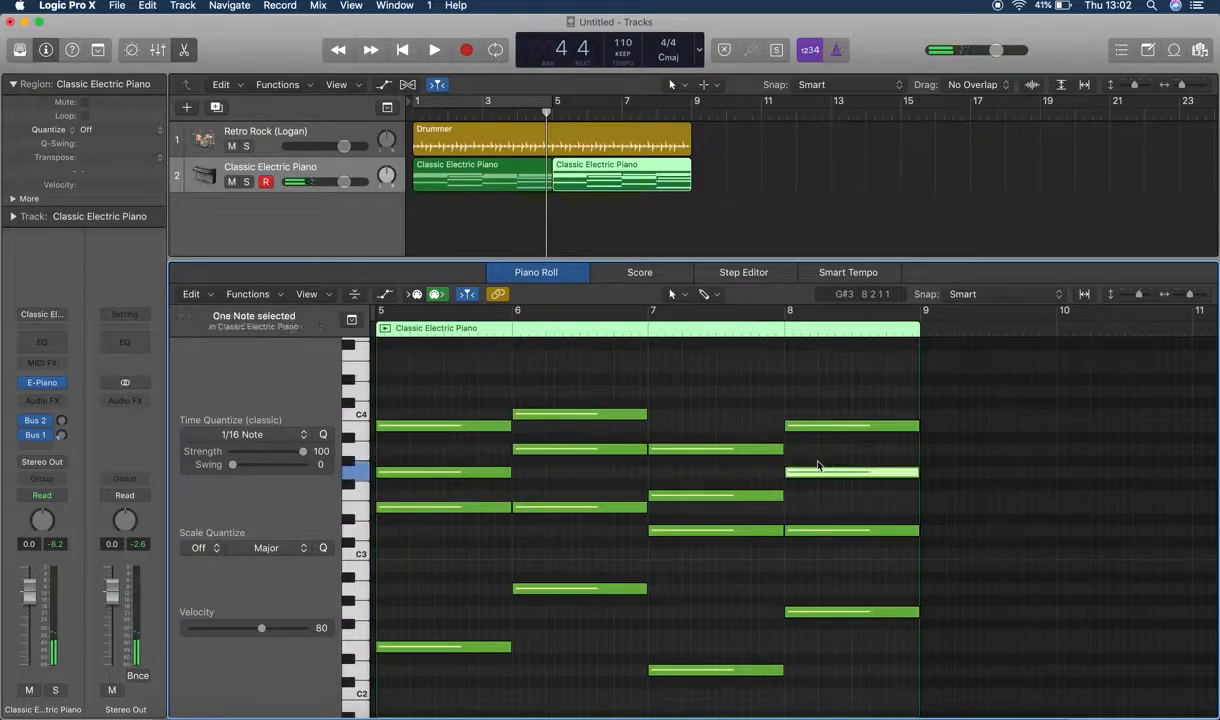
click(820, 427)
scroll(768, 431, left, 4)
scroll(767, 431, left, 5)
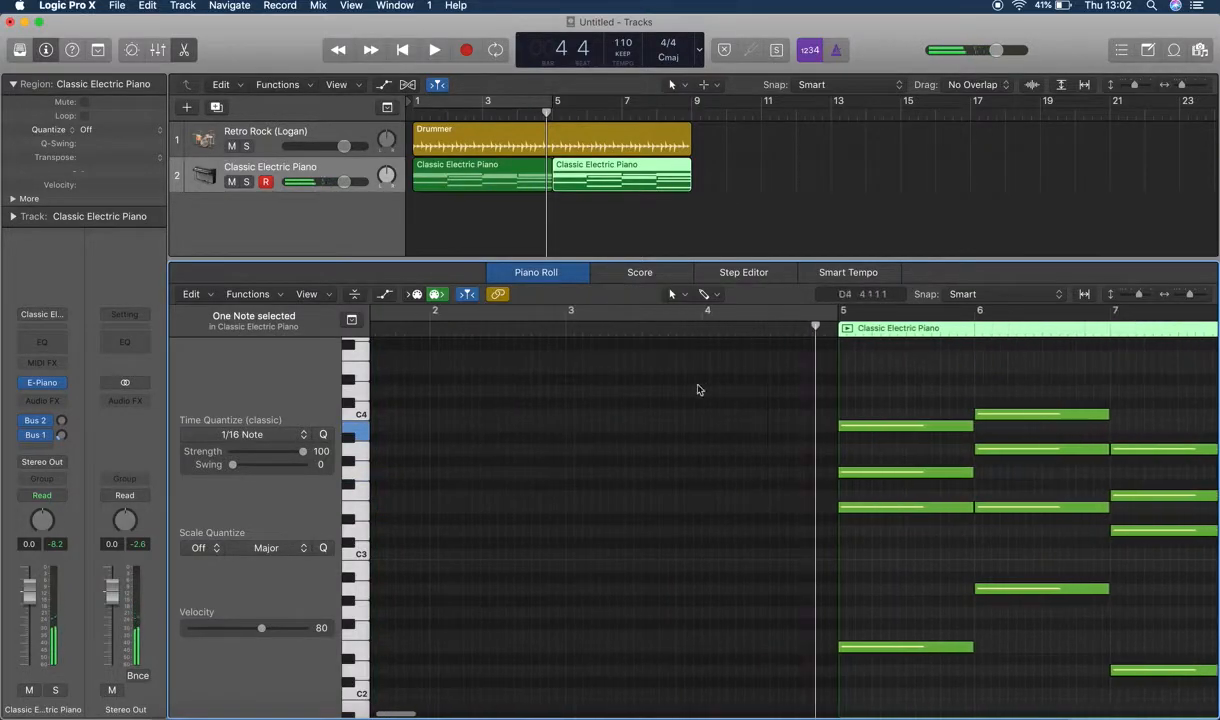
scroll(700, 389, right, 5)
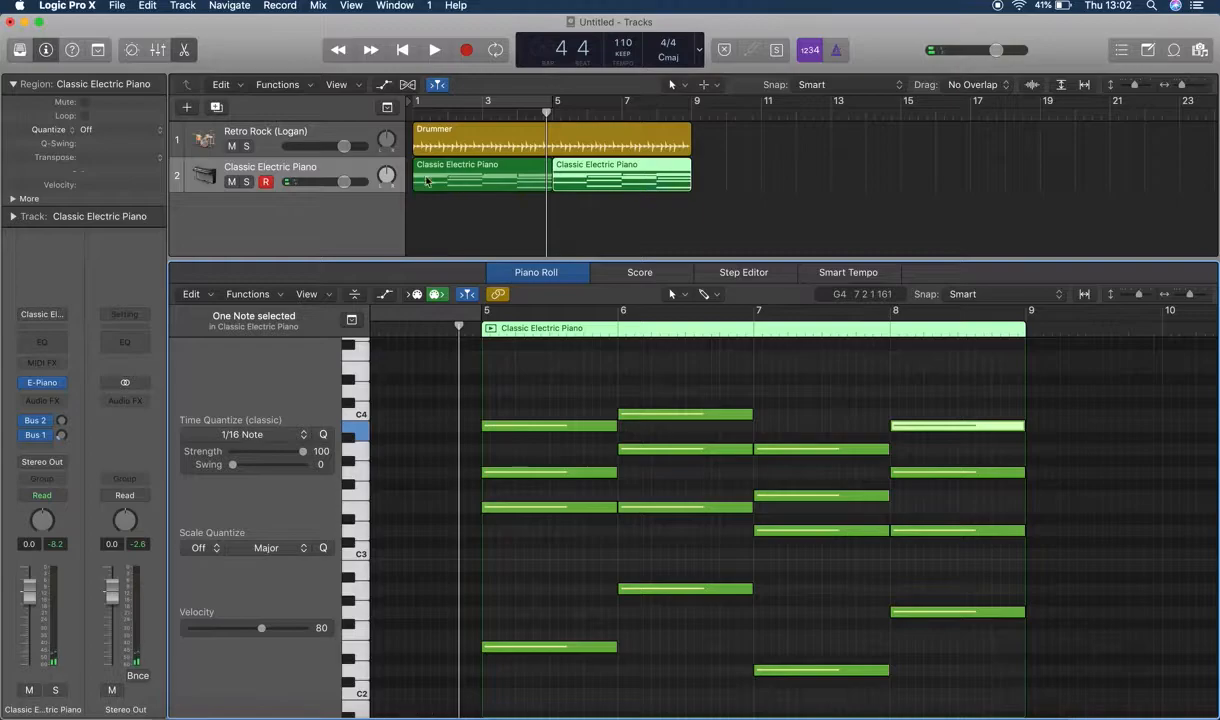
- Play both electric piano regions with the drums from bar 1 and stop playback in bar 8
click(544, 181)
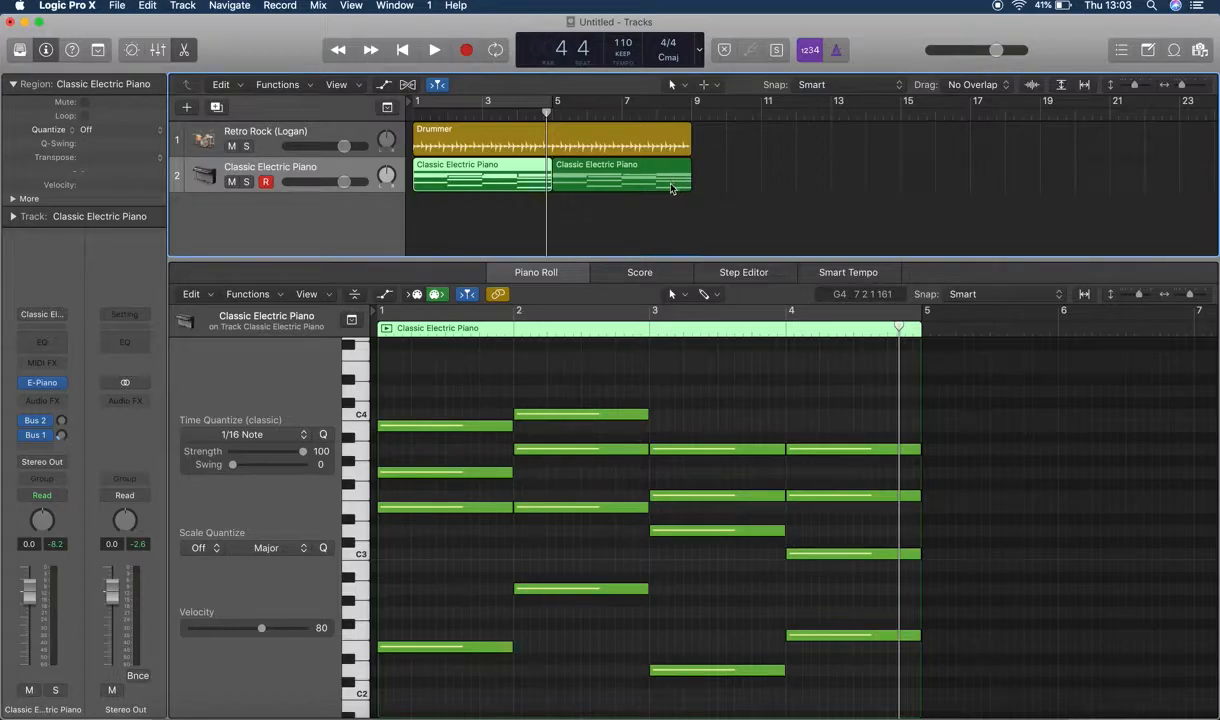
key(space)
key(space)
click(415, 107)
key(space)
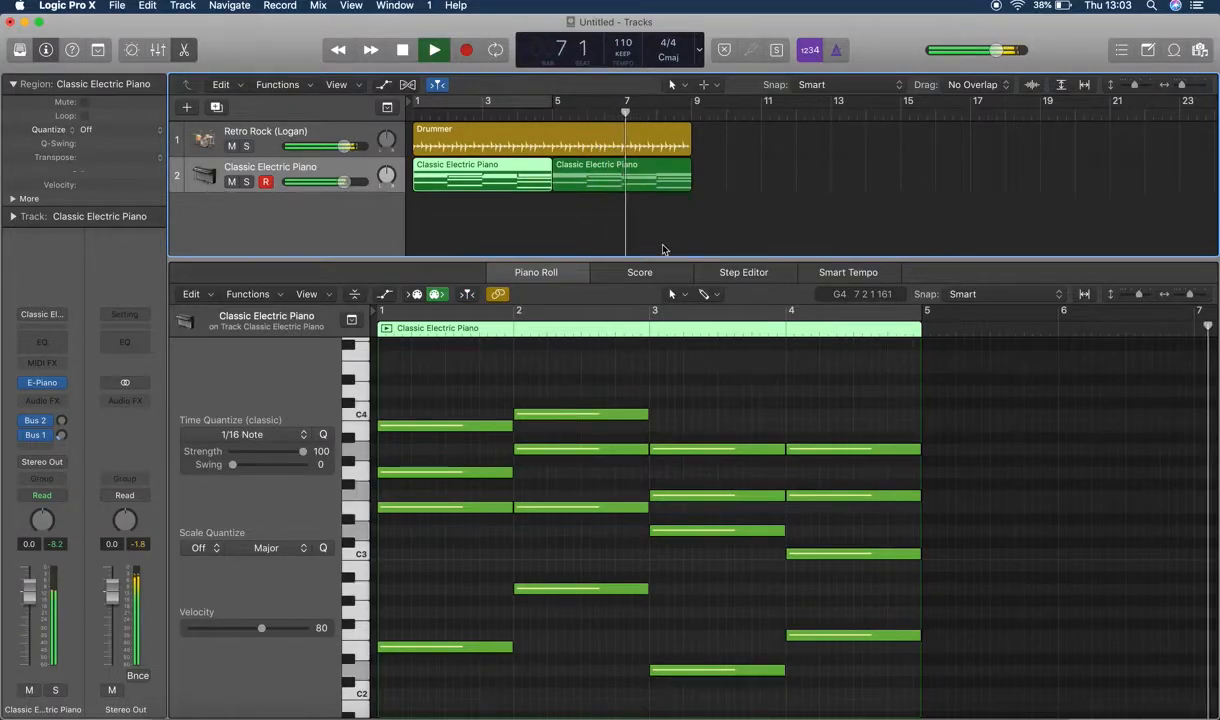
key(space)
click(668, 183)
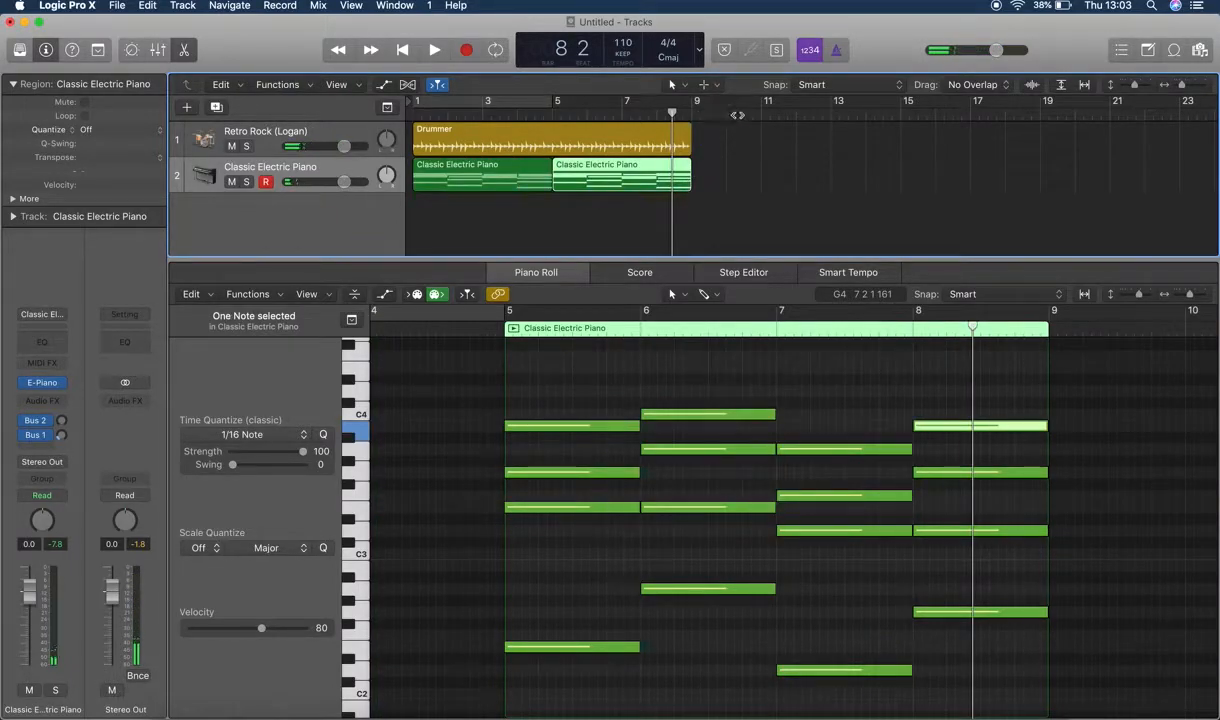
- Switch to the Word document and view the page 2 major and minor key chord table with its C, Eb, F, Ab example
key(ctrl+Up)
click(834, 247)
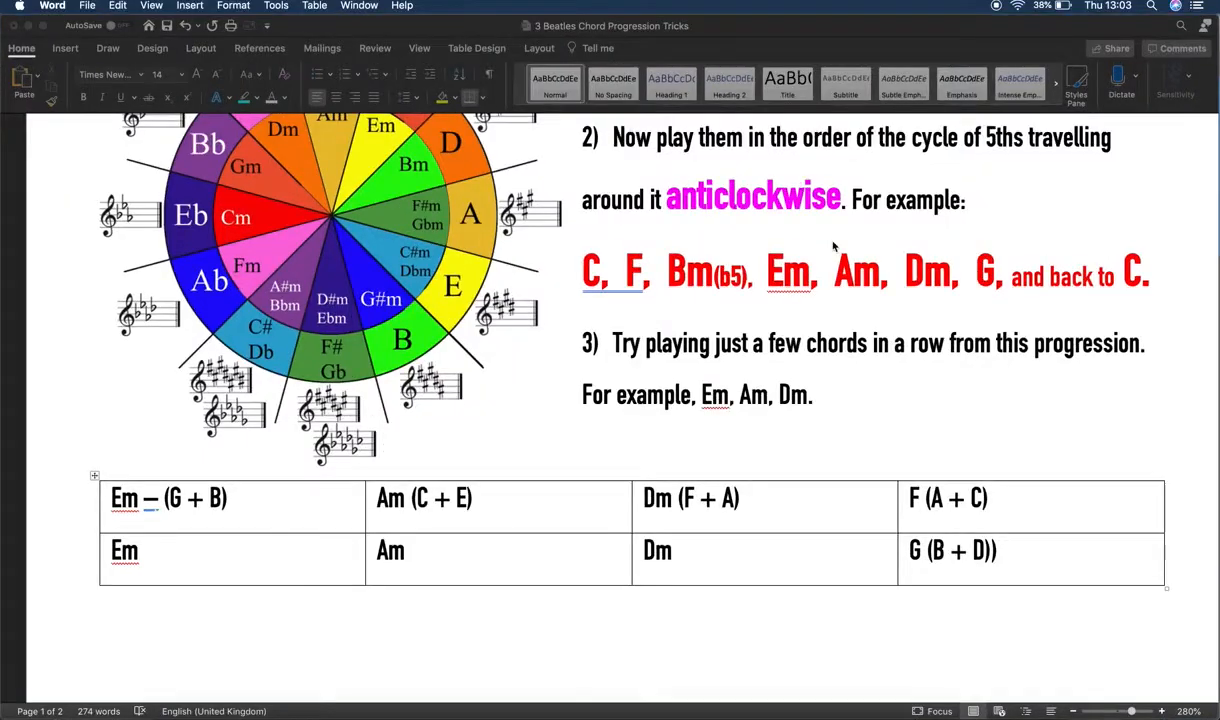
scroll(834, 247, down, 20)
scroll(849, 365, up, 5)
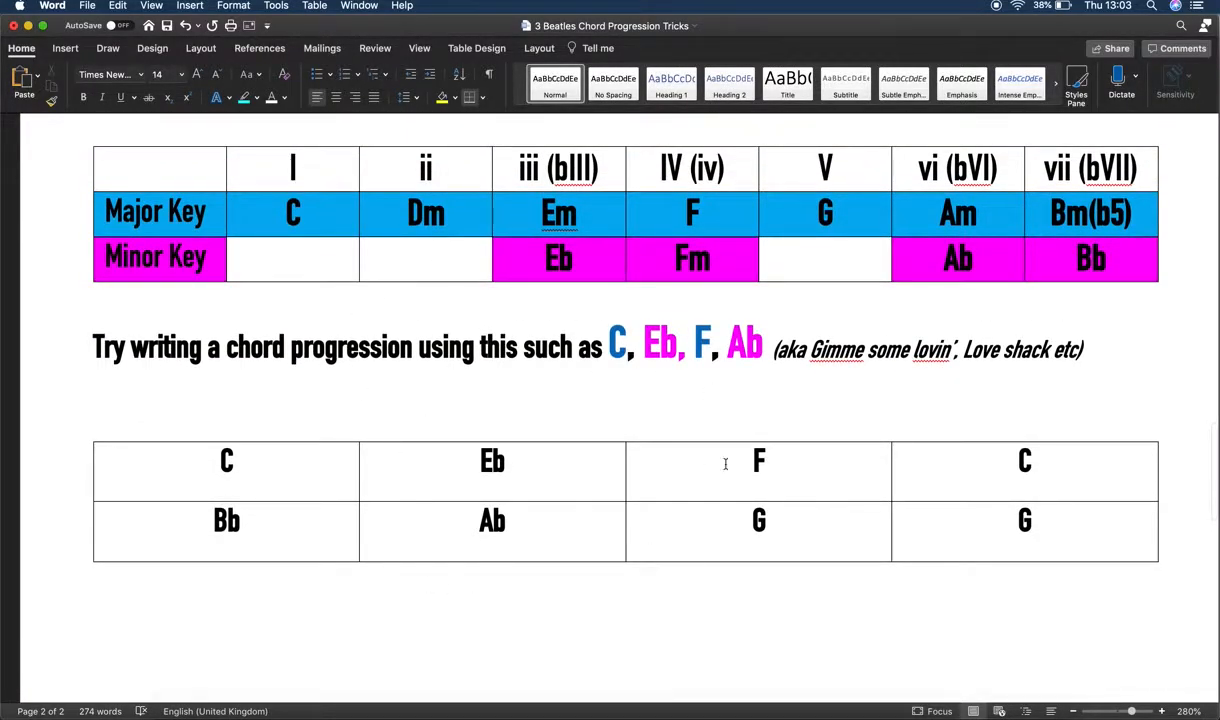
- Switch to Logic Pro and copy the Retro Rock Drummer region from bar 1 to bar 13
click(311, 468)
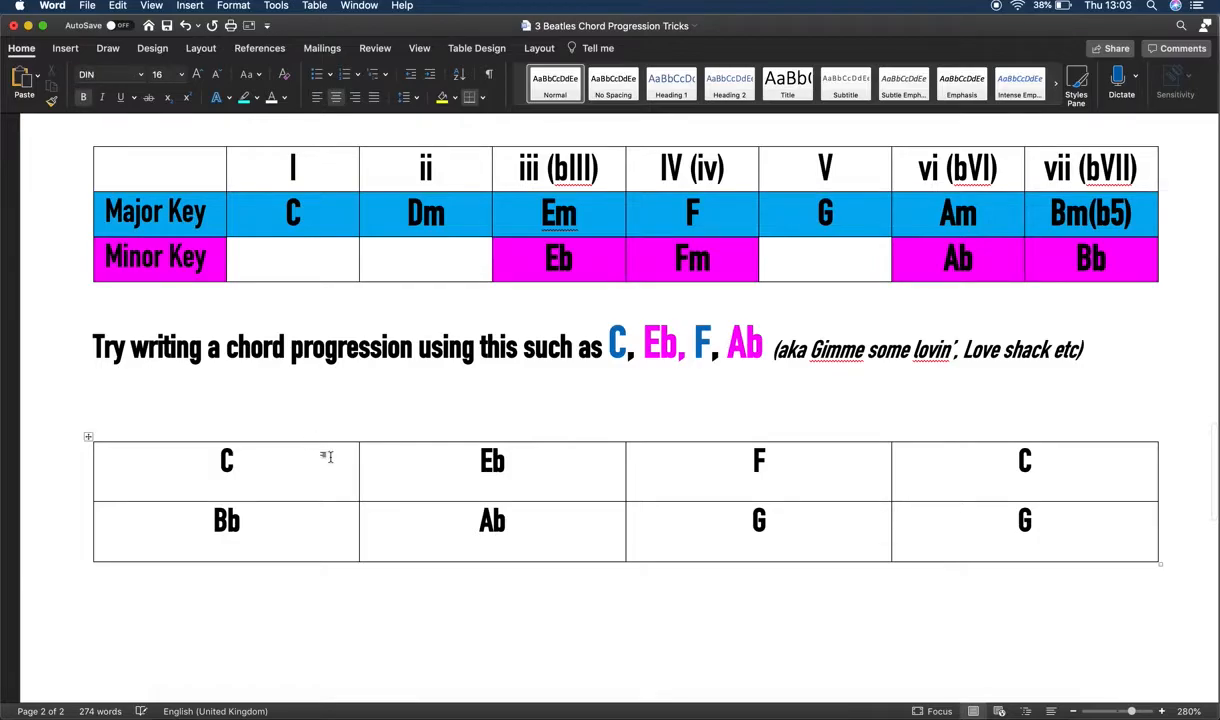
key(ctrl+Up)
click(331, 458)
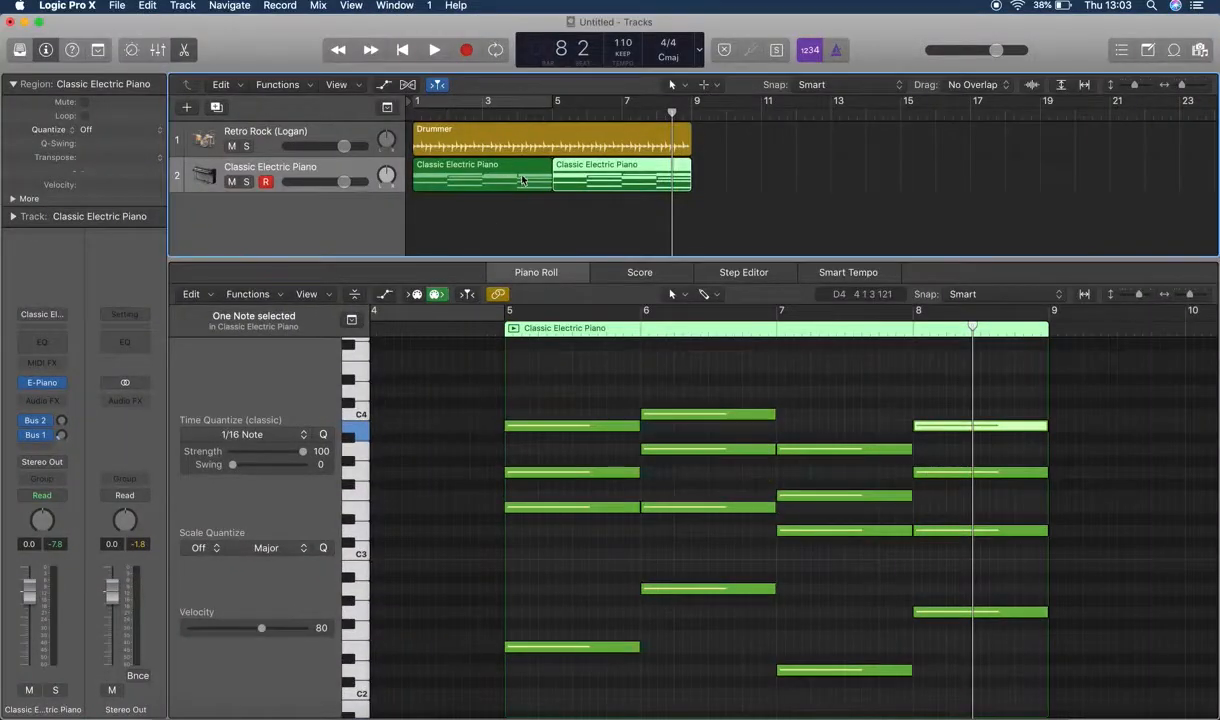
click(510, 145)
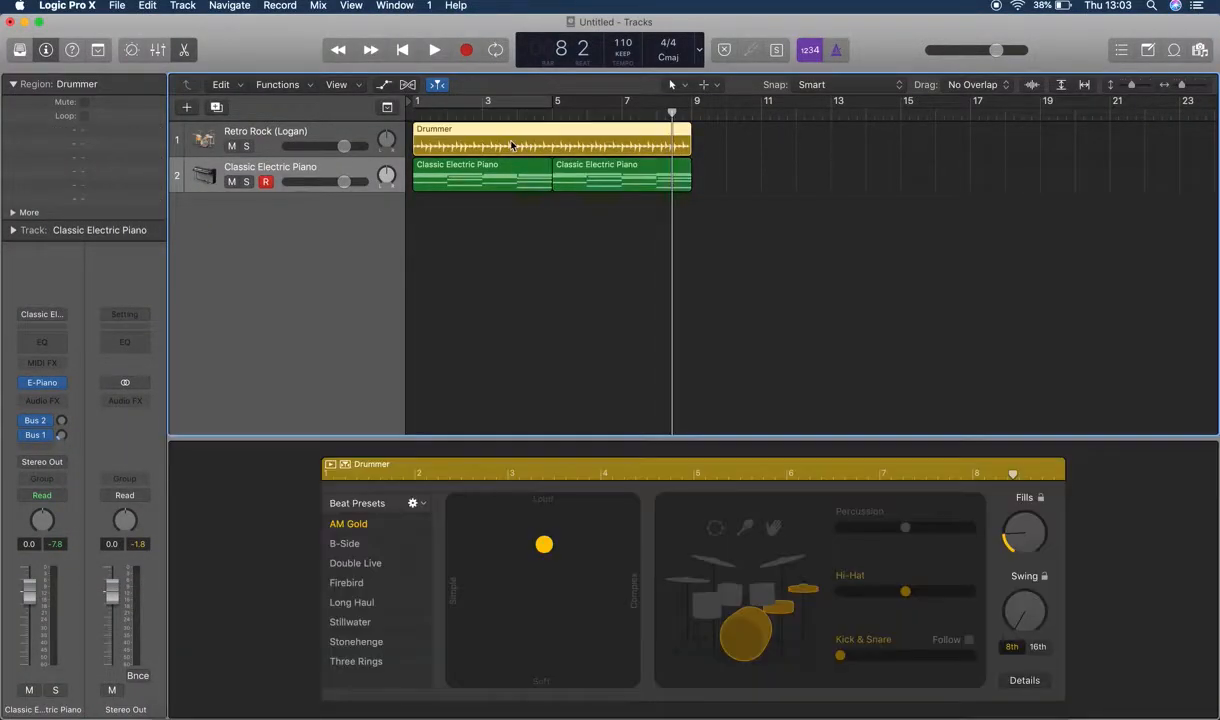
drag(507, 146, 921, 162)
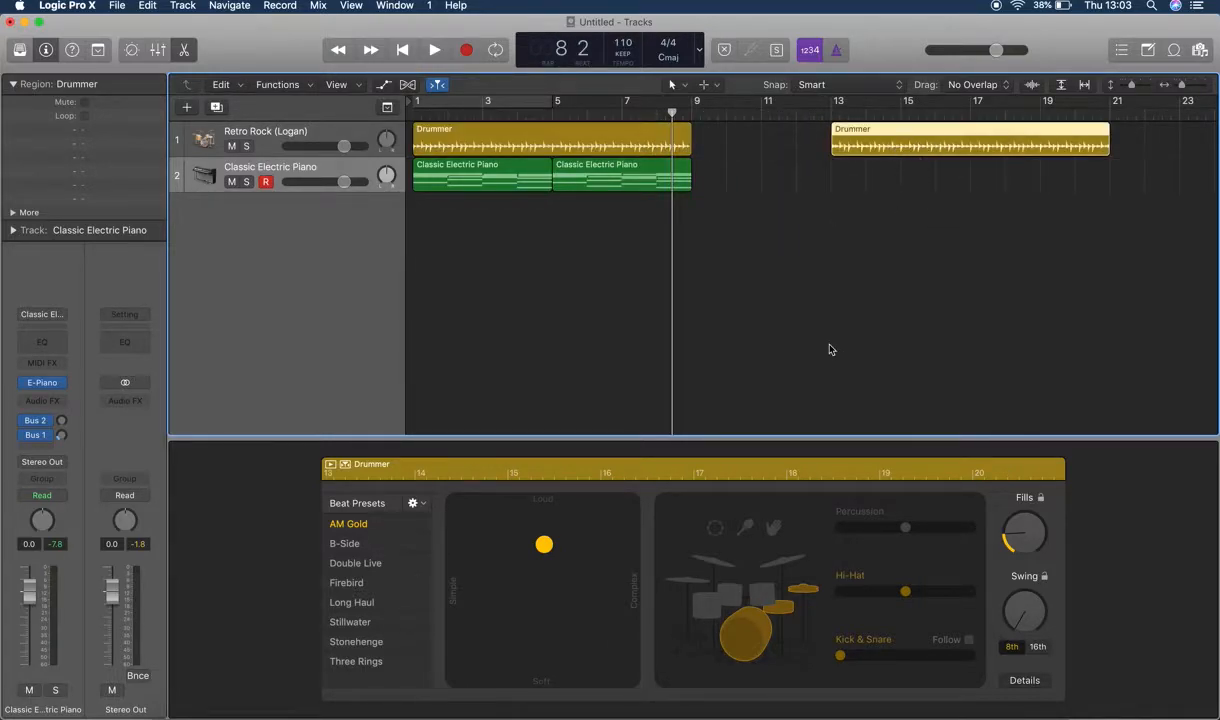
- Apply the Stonehenge beat preset to the copied Drummer region and briefly play it from bar 13
click(360, 642)
double_click(831, 116)
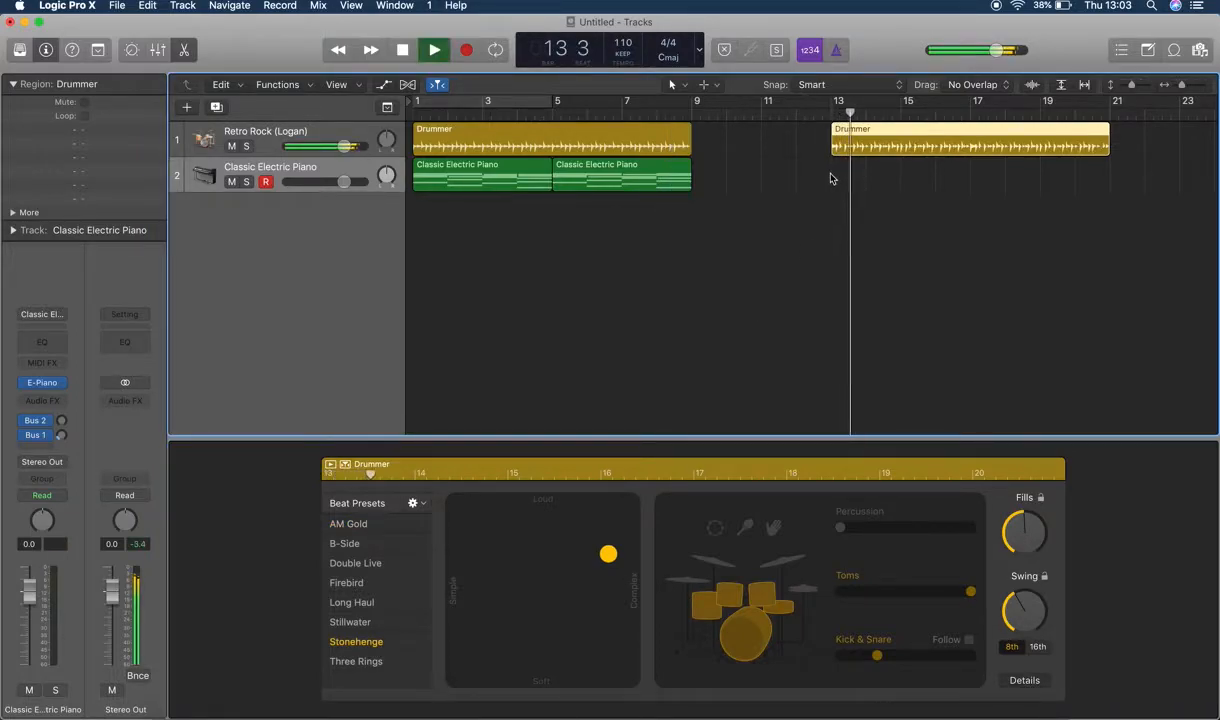
key(space)
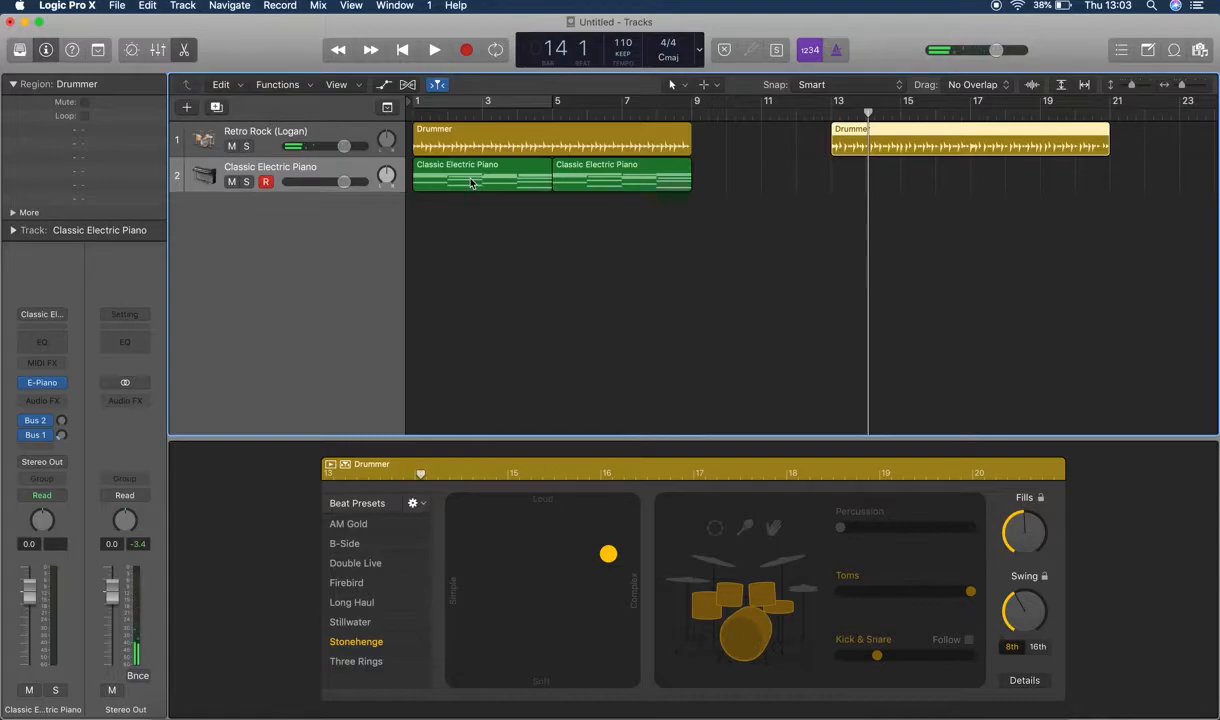
- Copy the first electric piano region to bar 13 and delete its notes in bars 14 to 16, keeping the bar 13 chord
drag(460, 183, 964, 190)
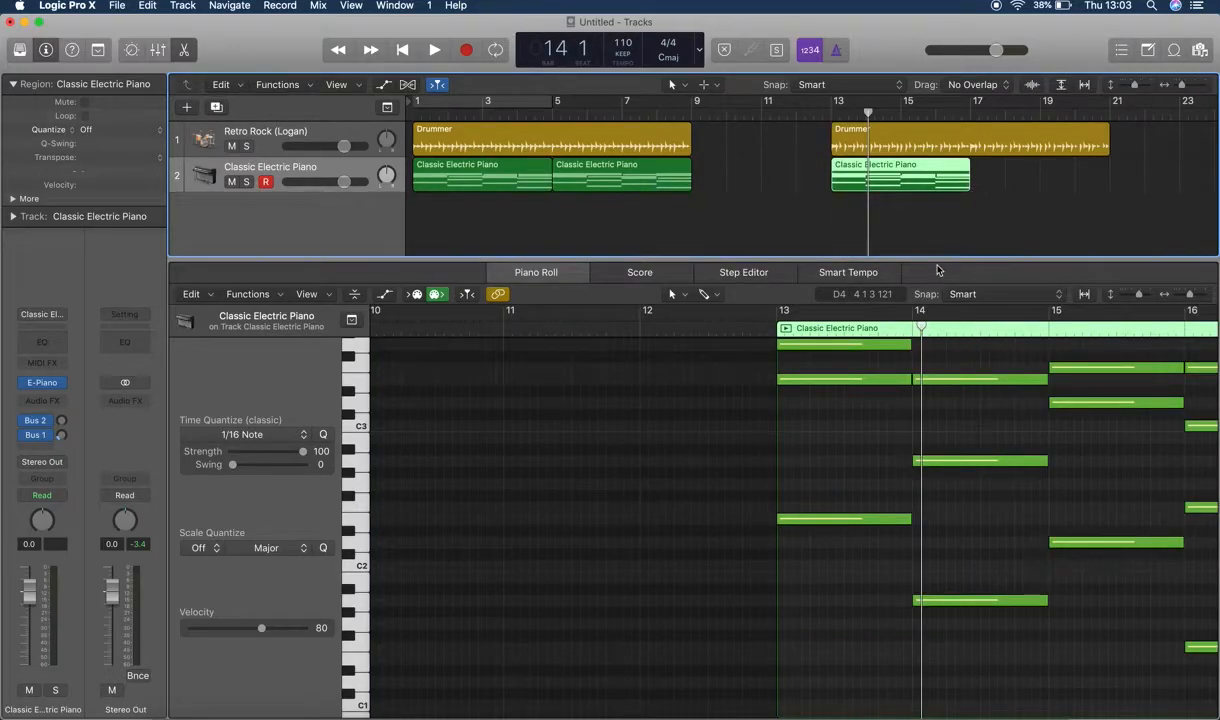
scroll(890, 420, up, 3)
scroll(890, 420, right, 6)
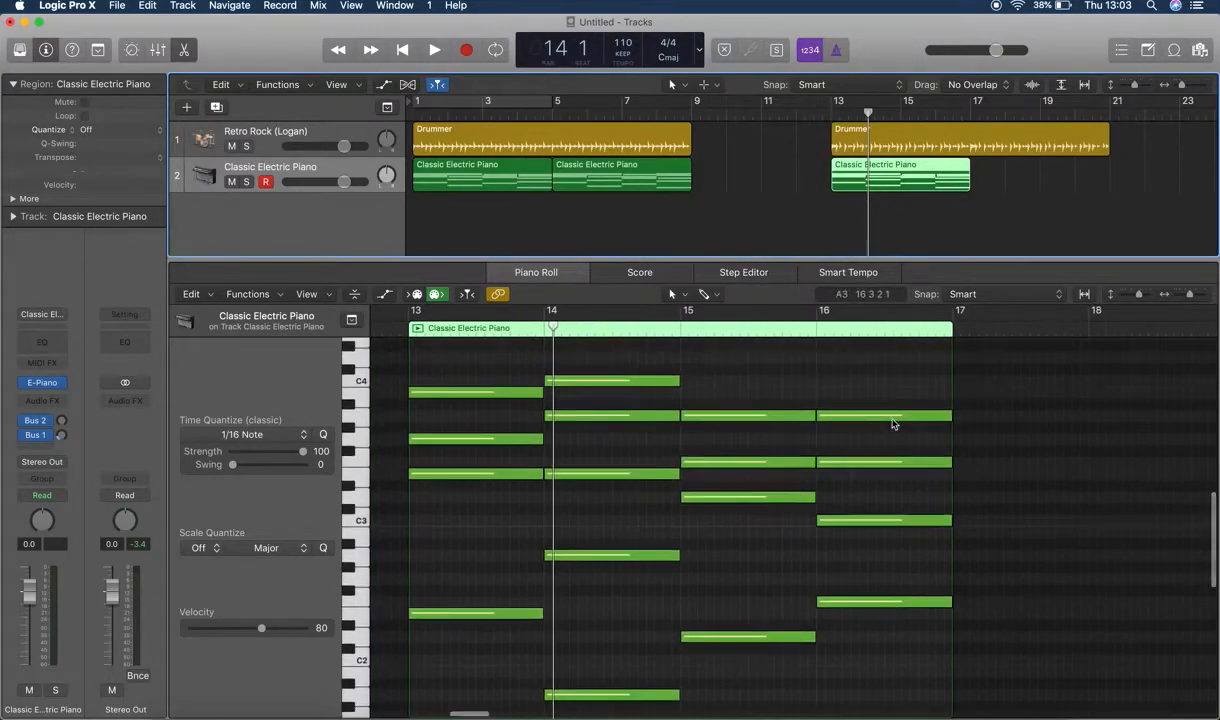
drag(600, 342, 958, 694)
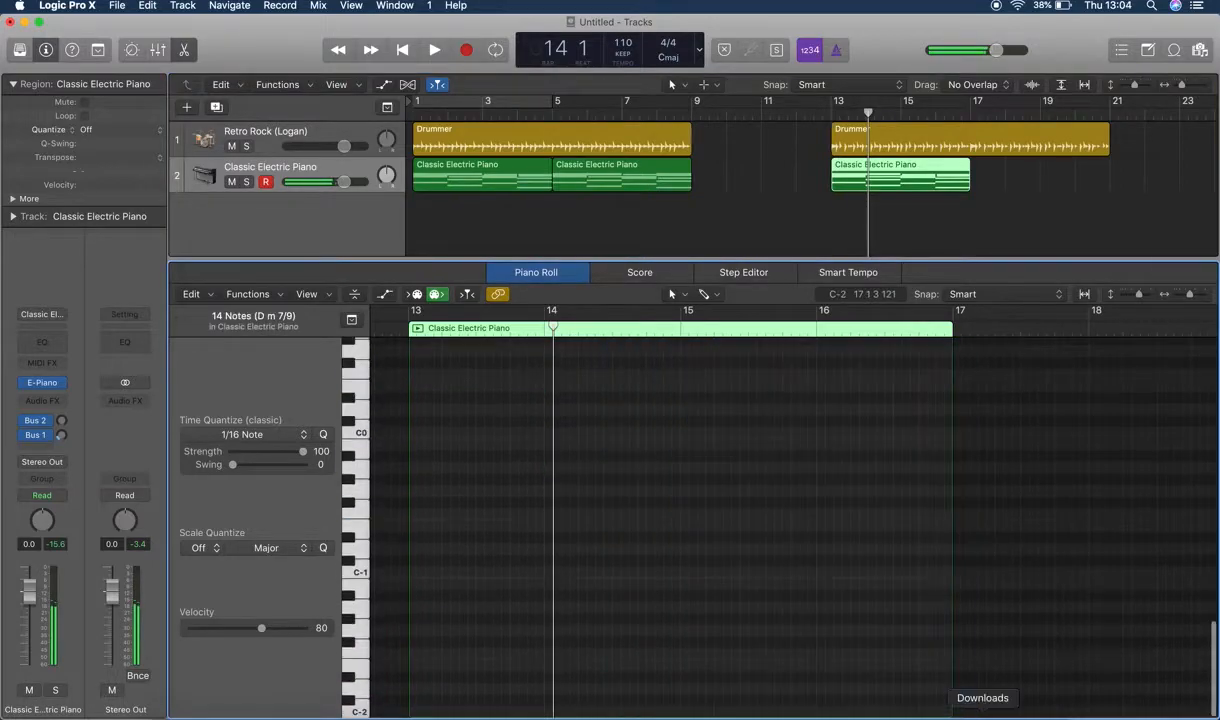
scroll(893, 502, up, 10)
key(Delete)
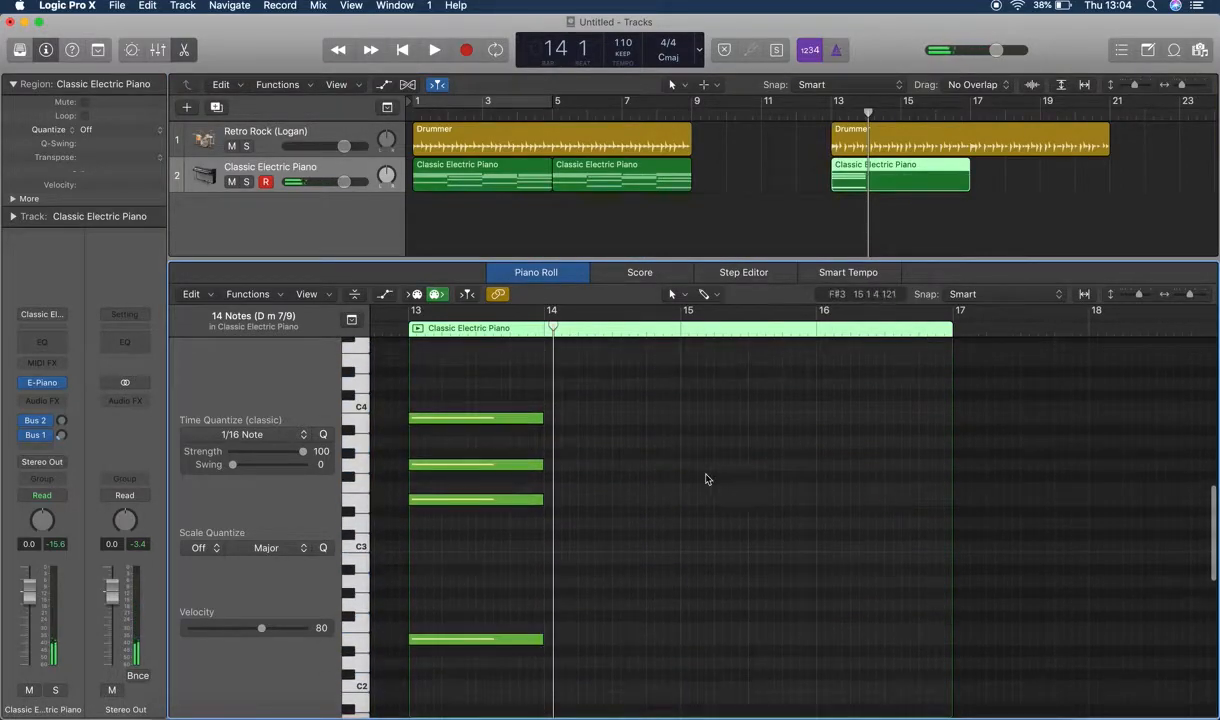
scroll(700, 478, left, 3)
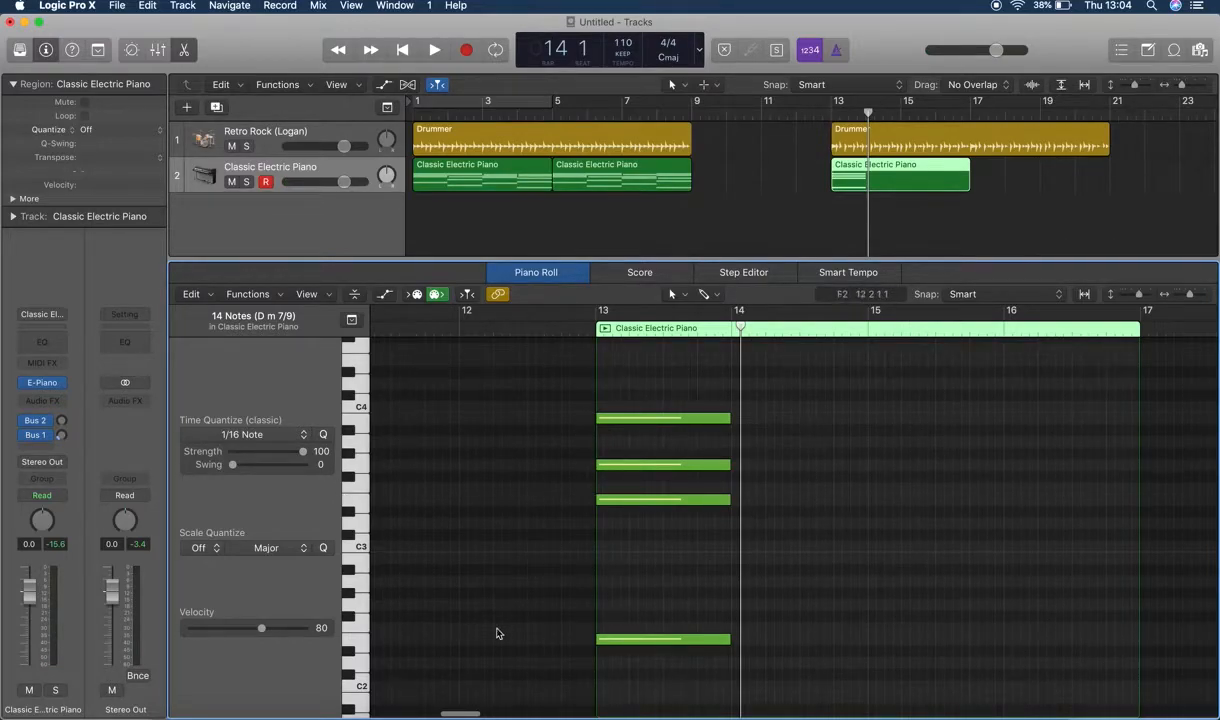
- Switch to the Word document and add "(E and G)" after the C chord in the first cell of the progression table
key(ctrl+Up)
click(942, 318)
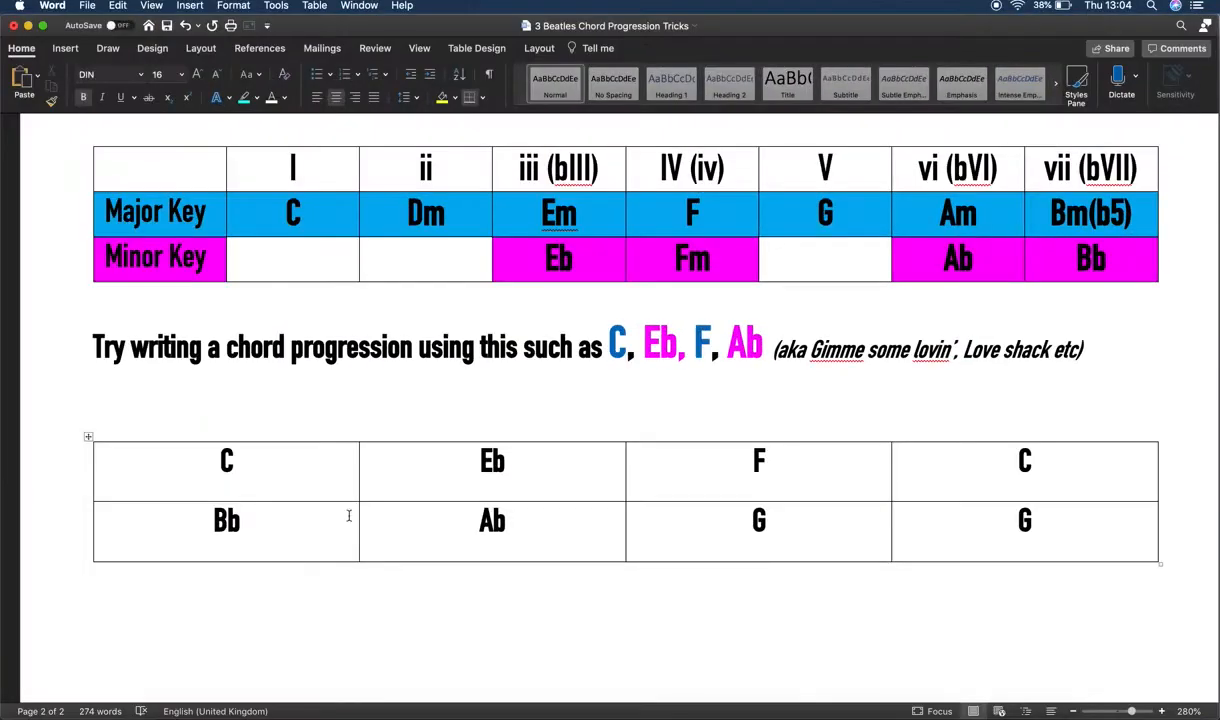
scroll(244, 461, up, 1)
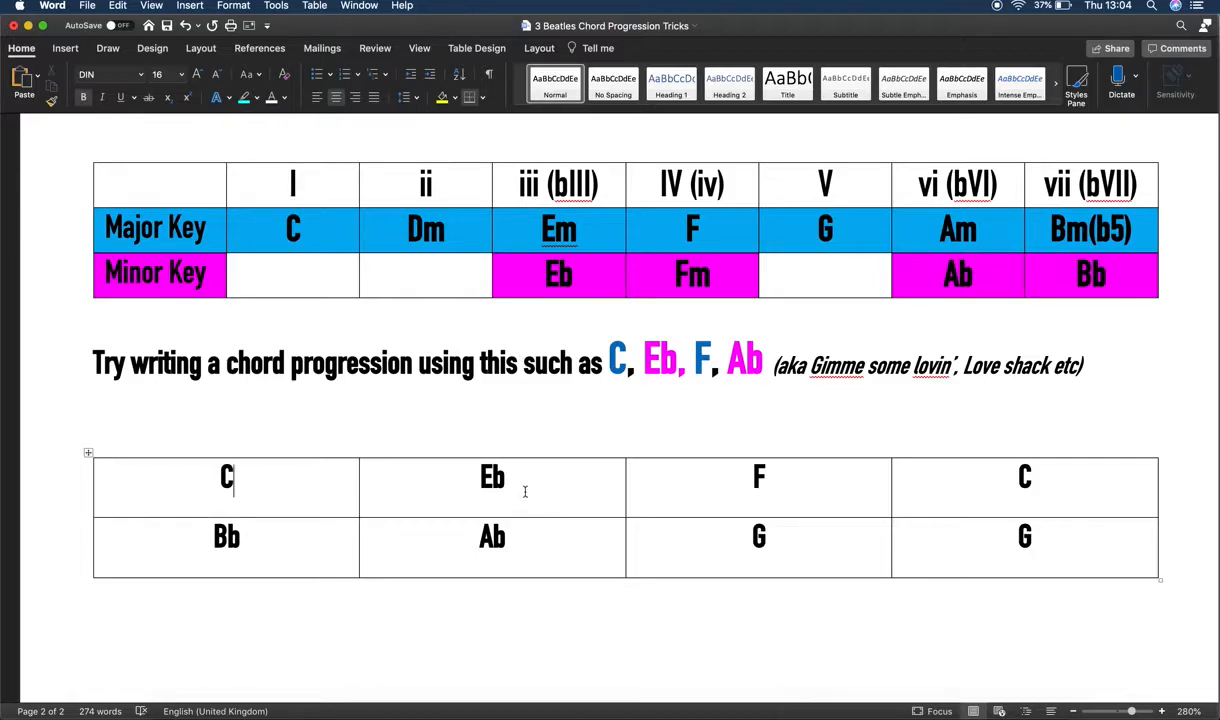
click(313, 475)
text((E)
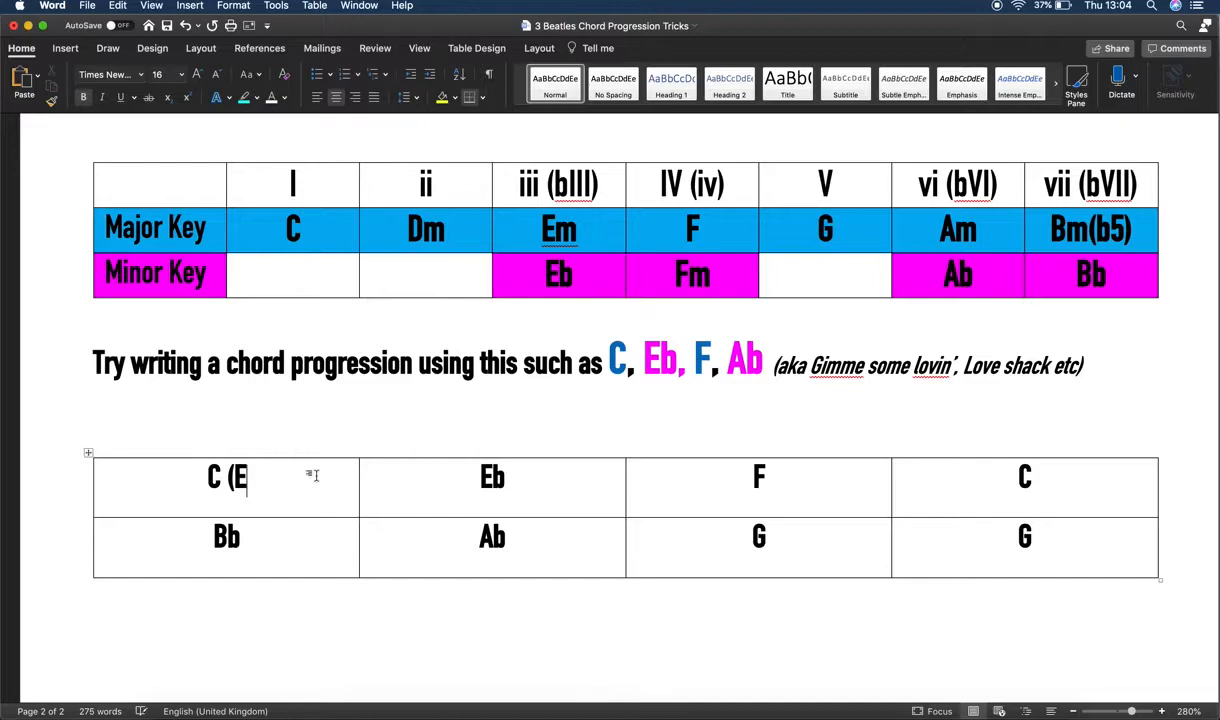
text( and G))
- Add "(G and Bb)" after the Eb chord and "(D and F)" after the Bb chord in the progression table
click(494, 478)
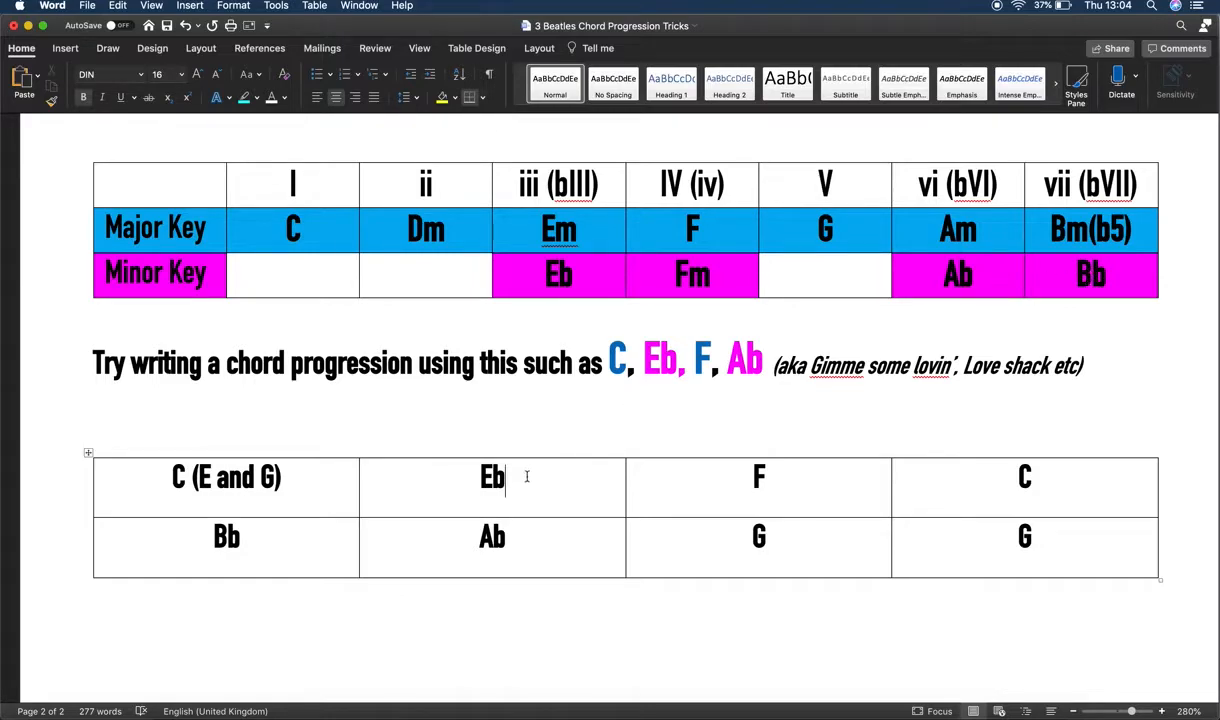
text((G )
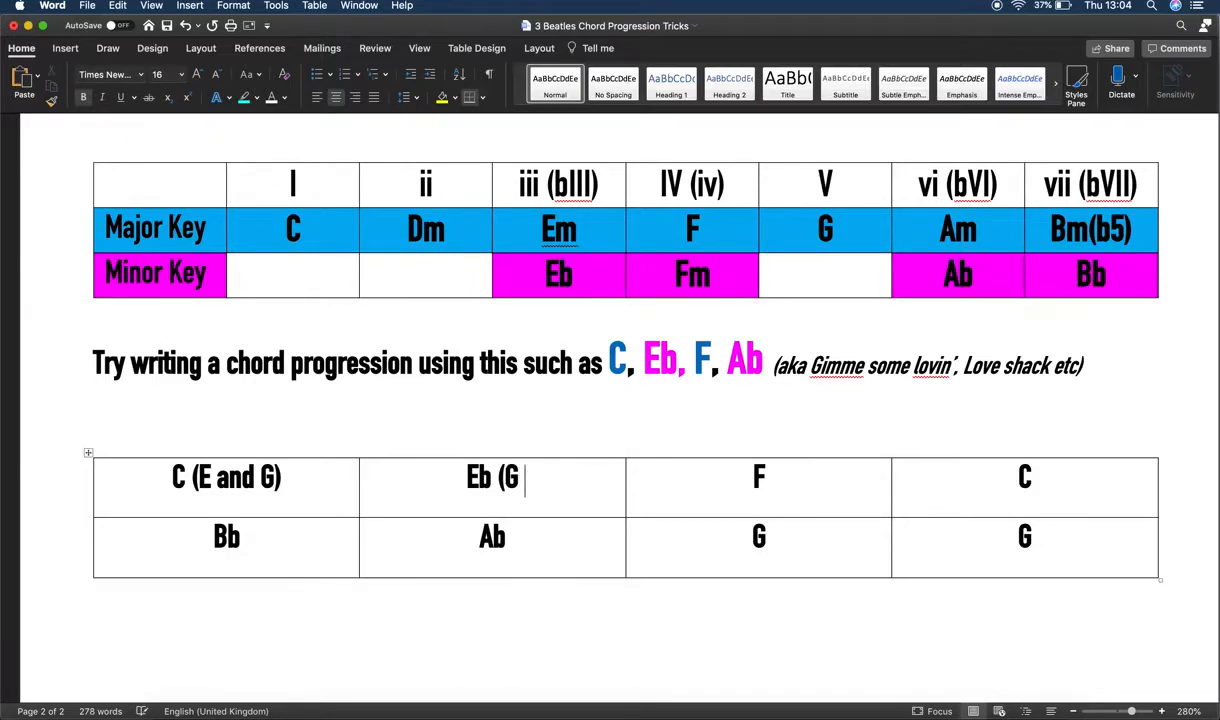
text(and Bb))
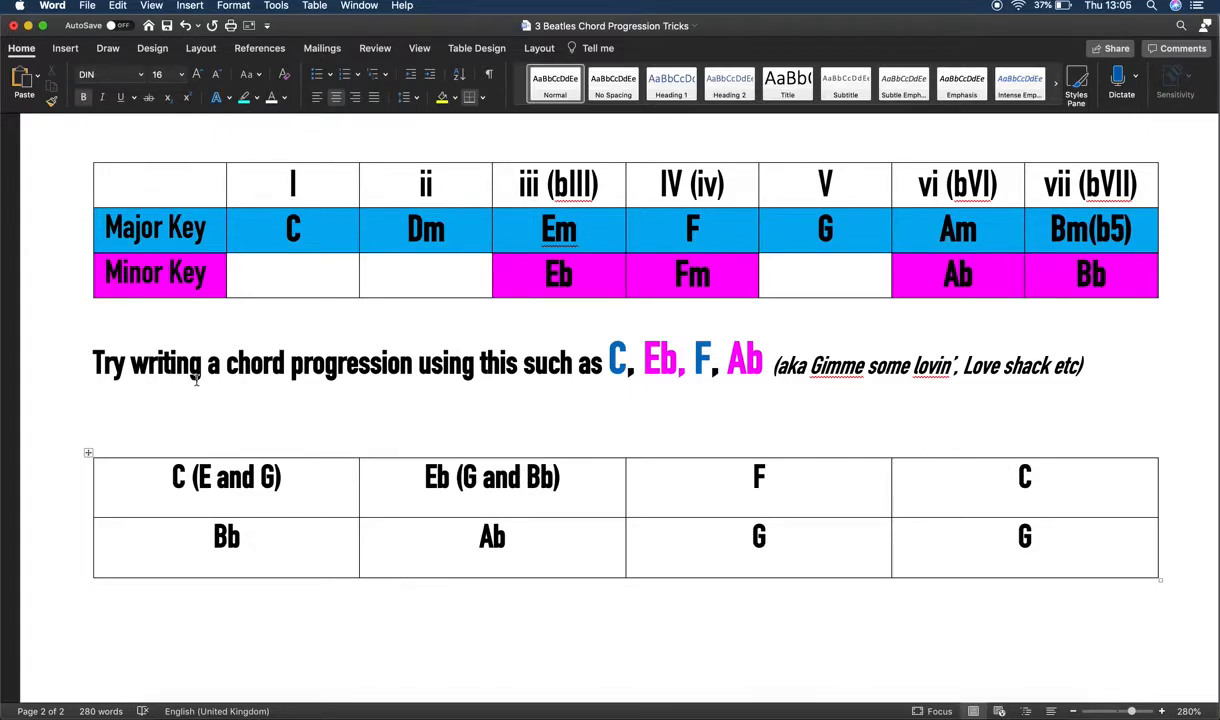
click(265, 530)
text((D)
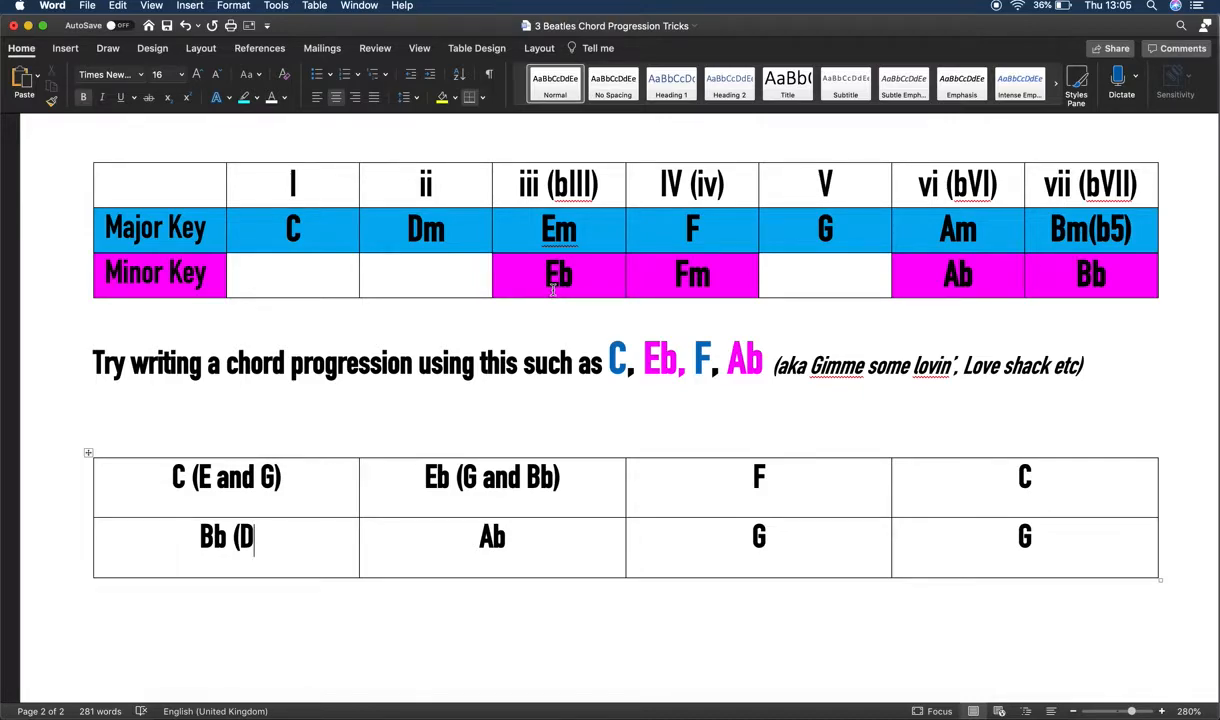
text( and F))
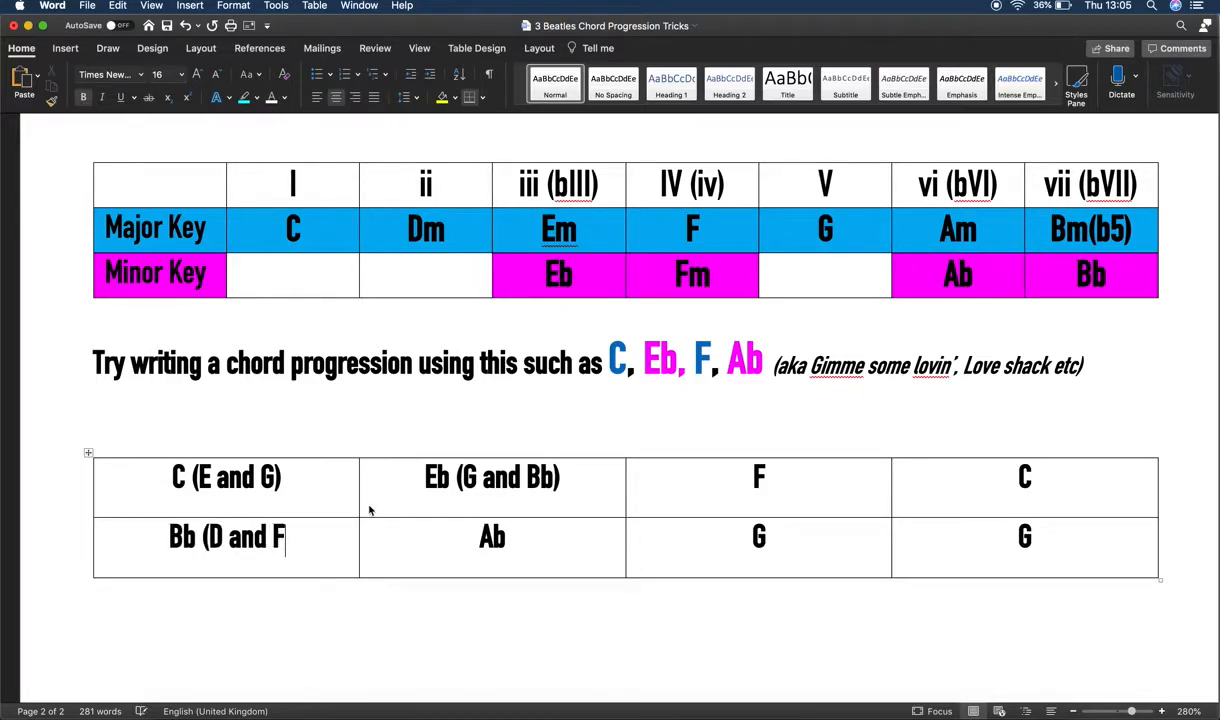
- Add "(C and Eb)" after the Ab chord in the second row of the progression table
click(535, 525)
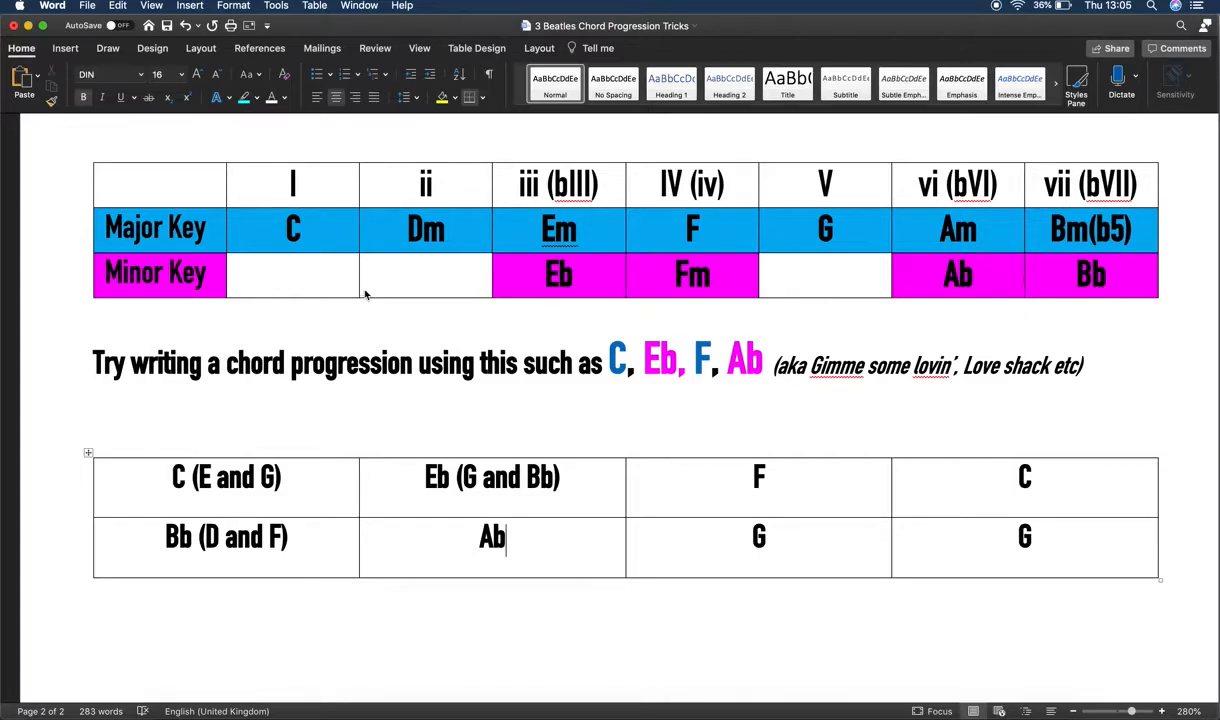
text(()
key(BackSpace)
text((C and )
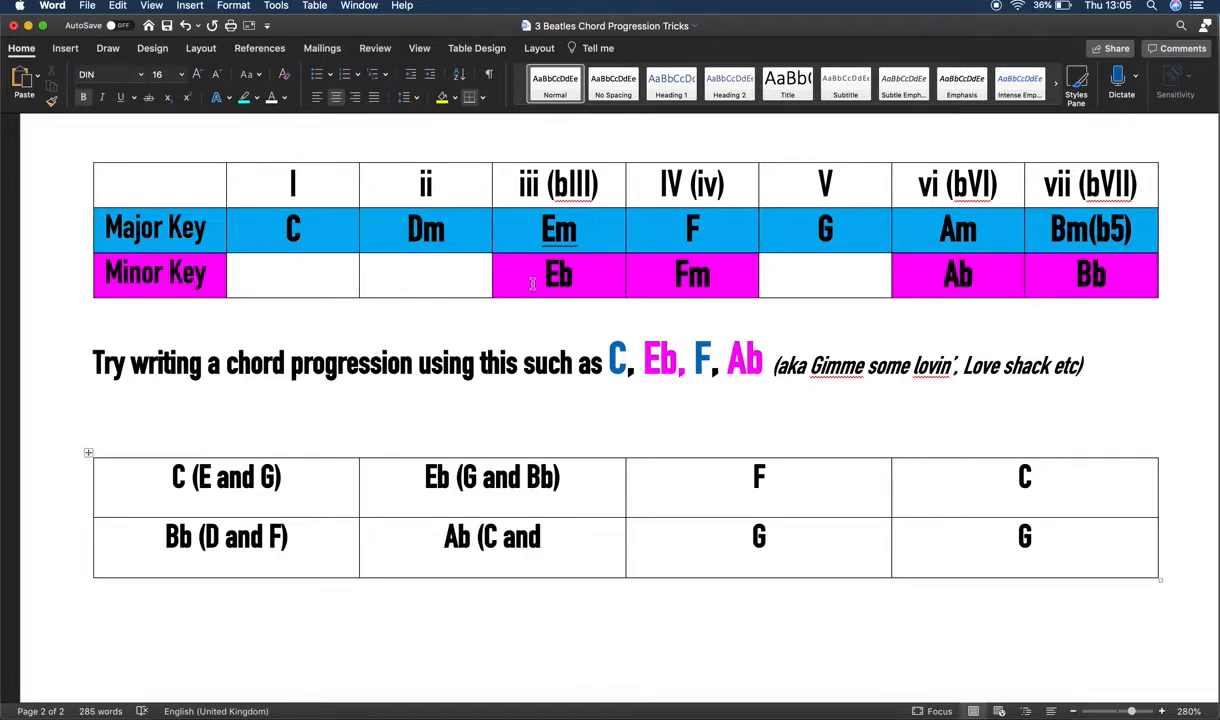
text(Eb))
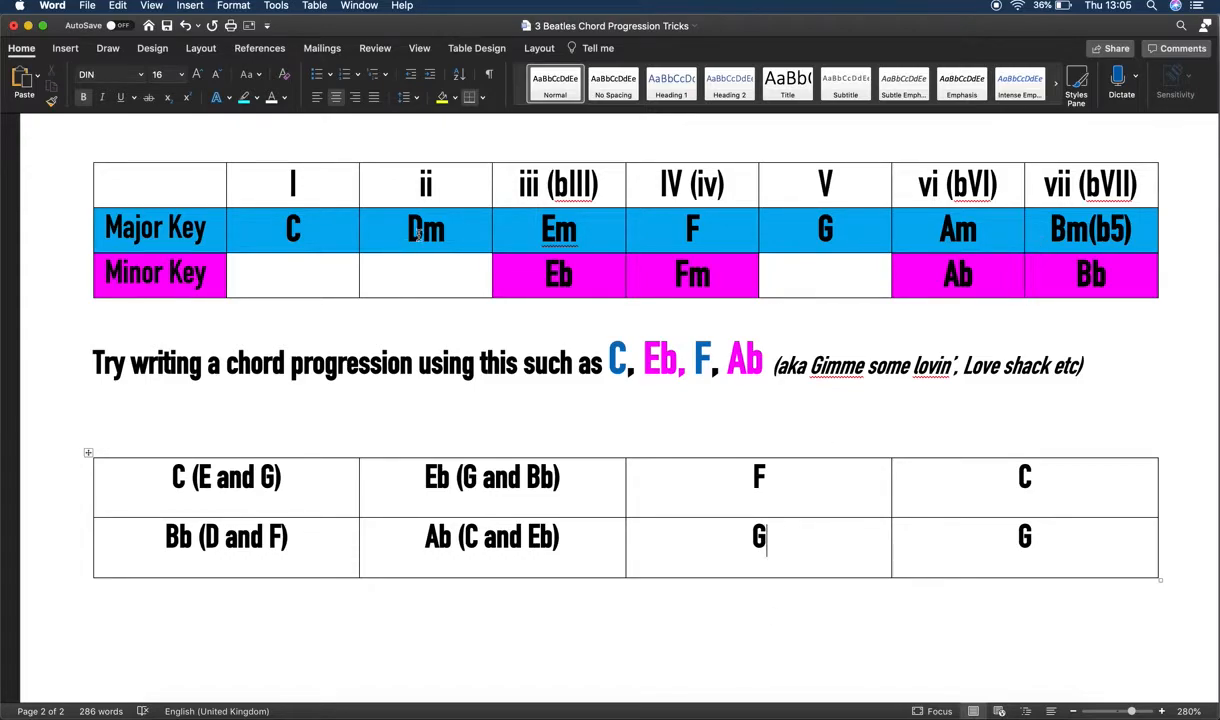
scroll(988, 605, down, 3)
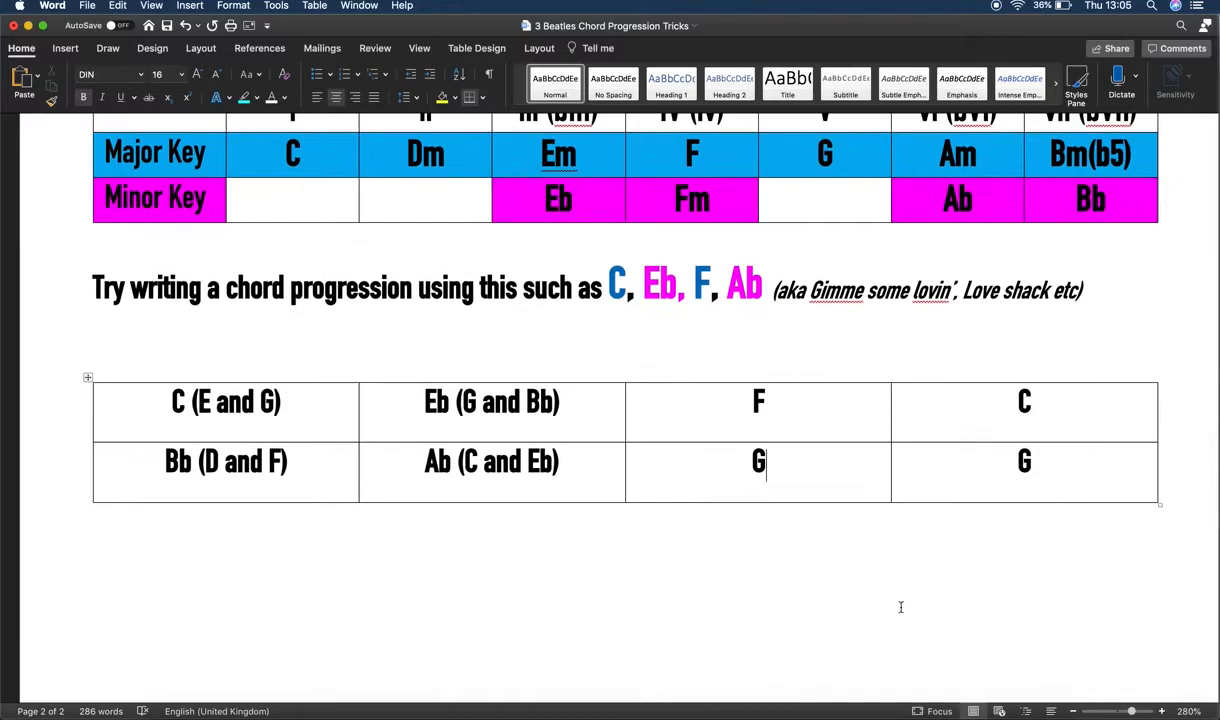
- Switch to Logic Pro and move all four notes of the bar 13 chord down four semitones so its root is C2
key(ctrl+Up)
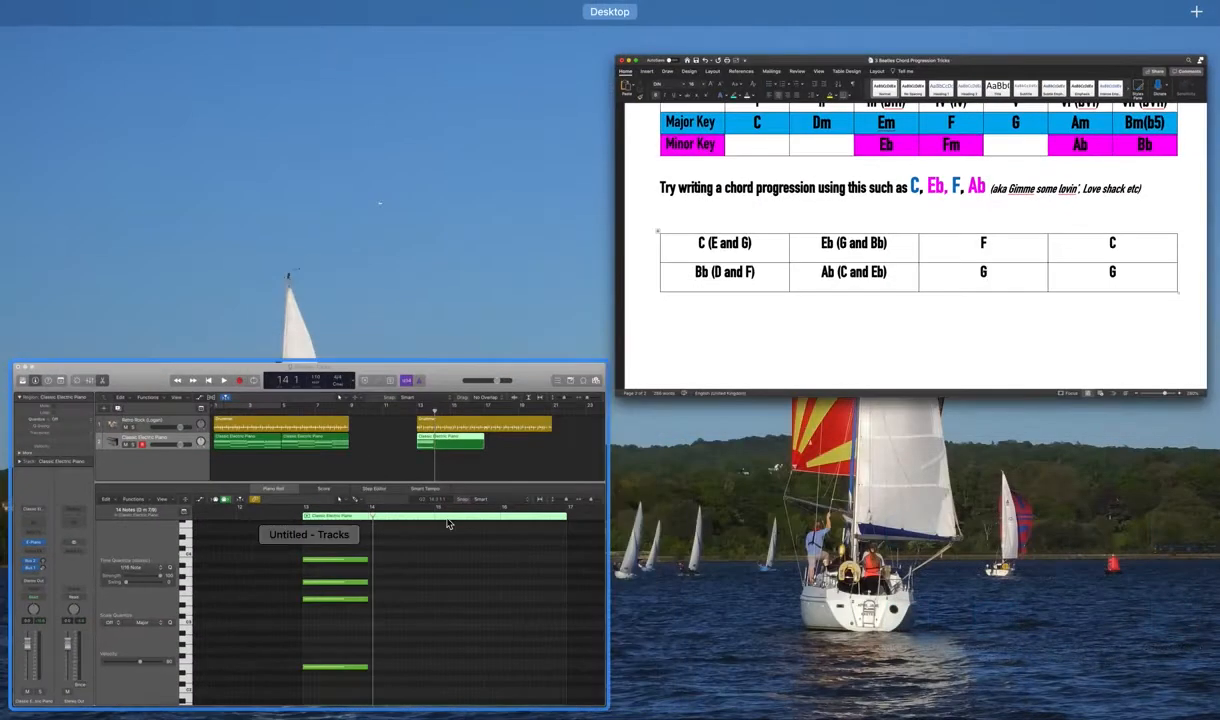
click(450, 526)
scroll(684, 615, down, 2)
drag(667, 651, 671, 328)
scroll(682, 600, down, 5)
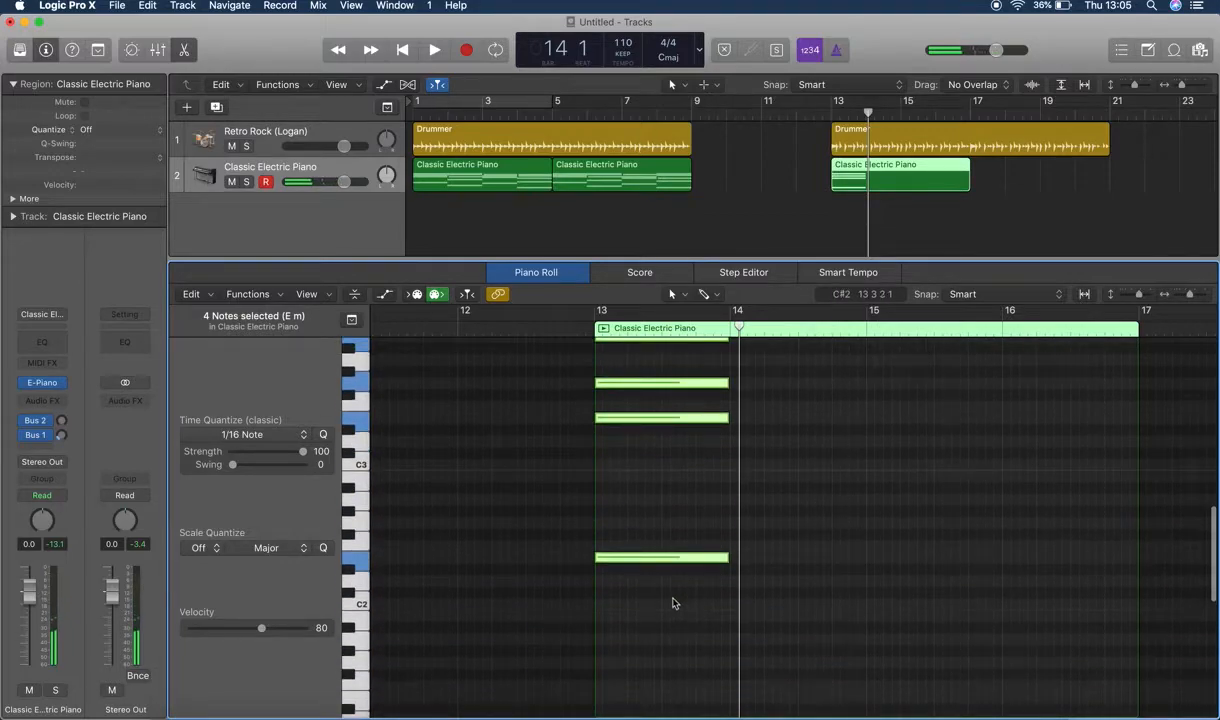
drag(661, 573, 664, 618)
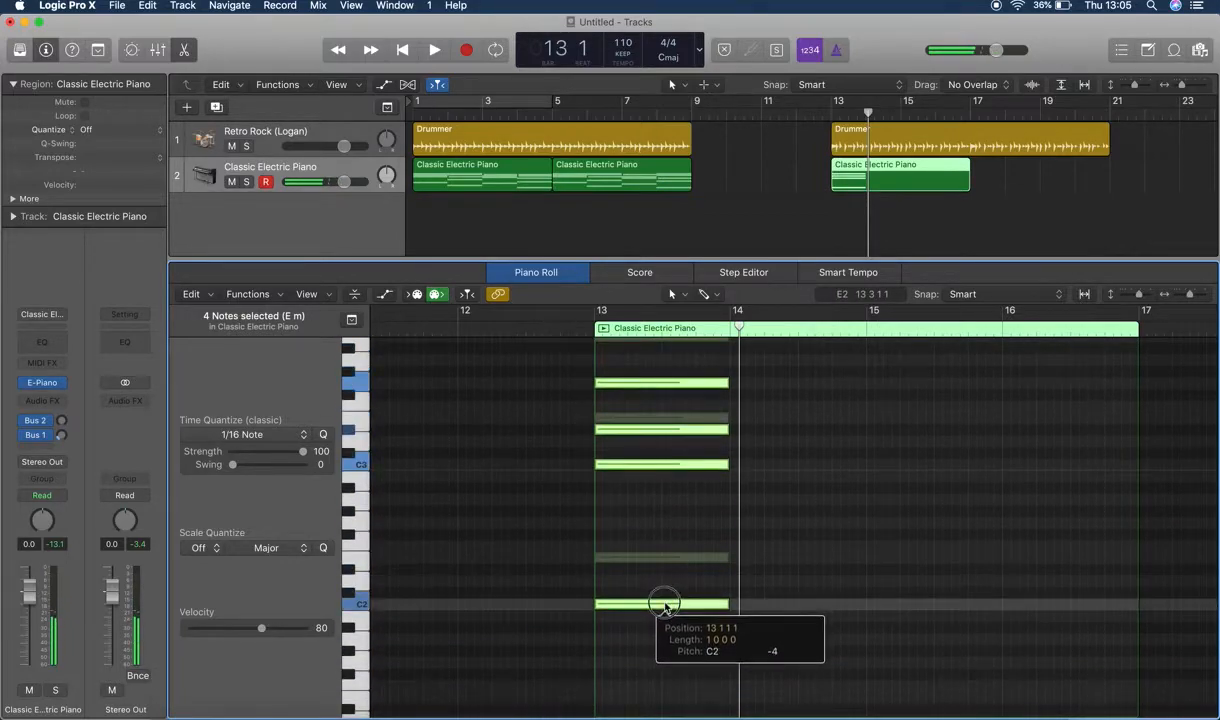
- Audition the upper notes of the bar 13 chord and raise its D#3 note to E3 to make a C major chord
click(656, 575)
click(622, 465)
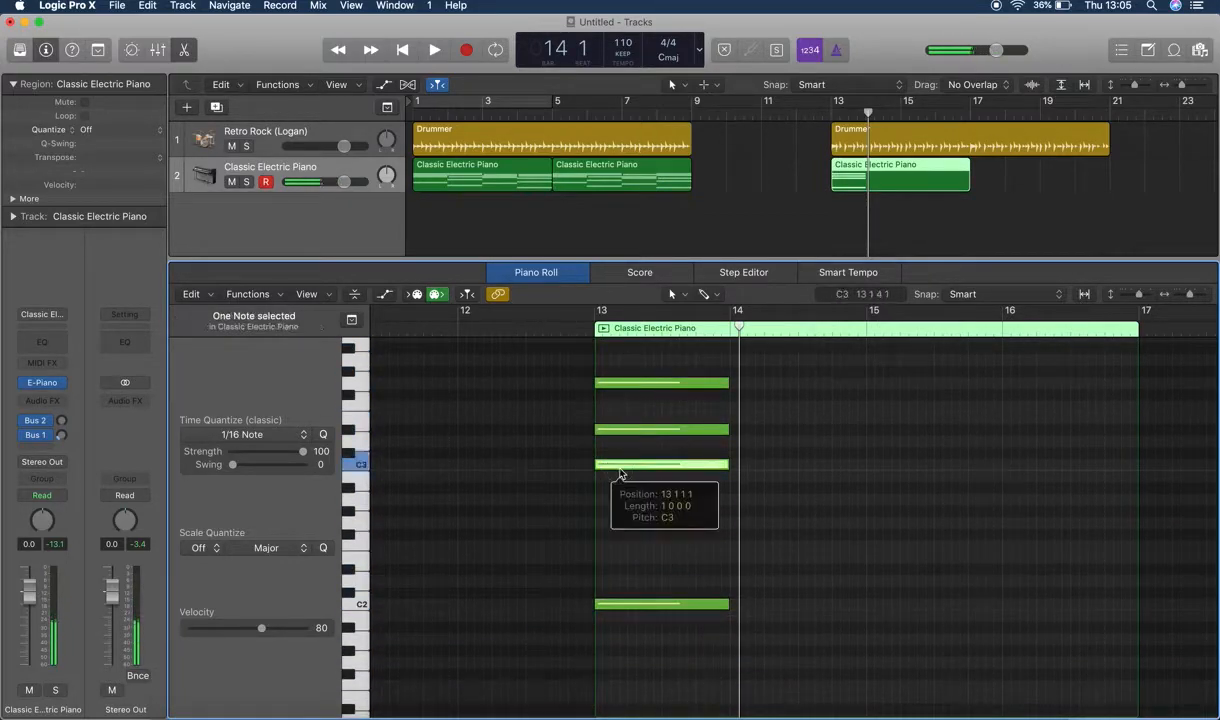
click(620, 430)
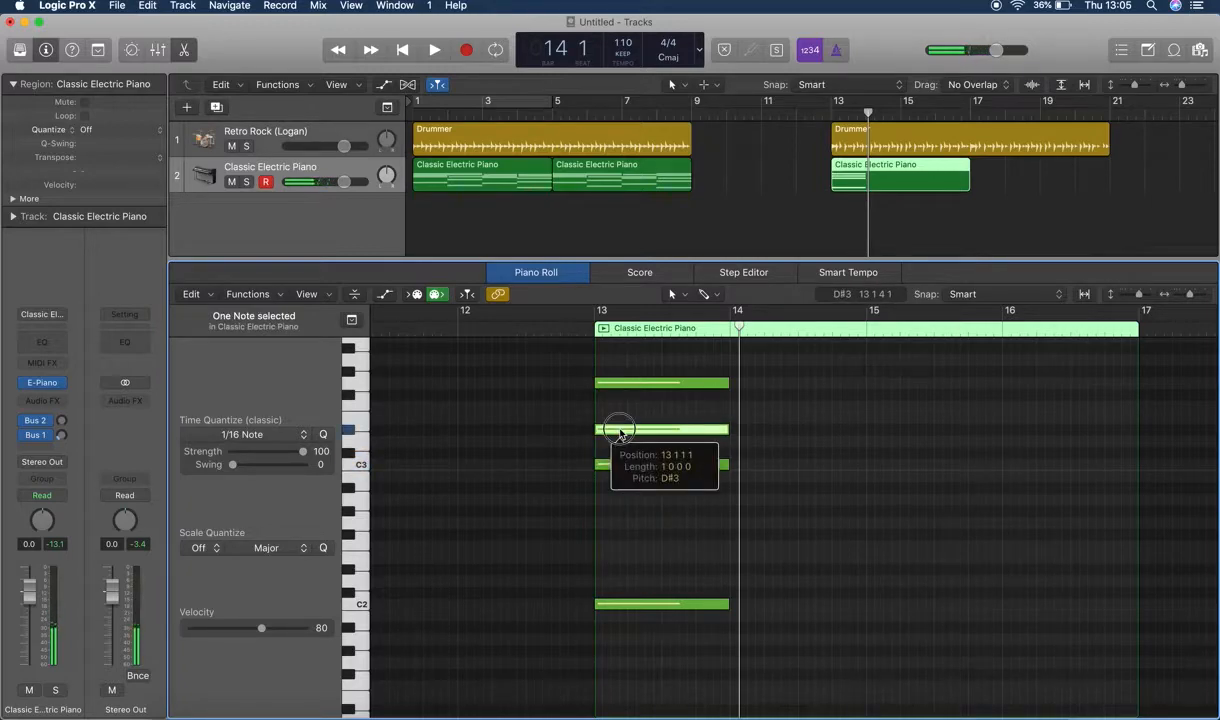
drag(620, 432, 621, 419)
click(627, 387)
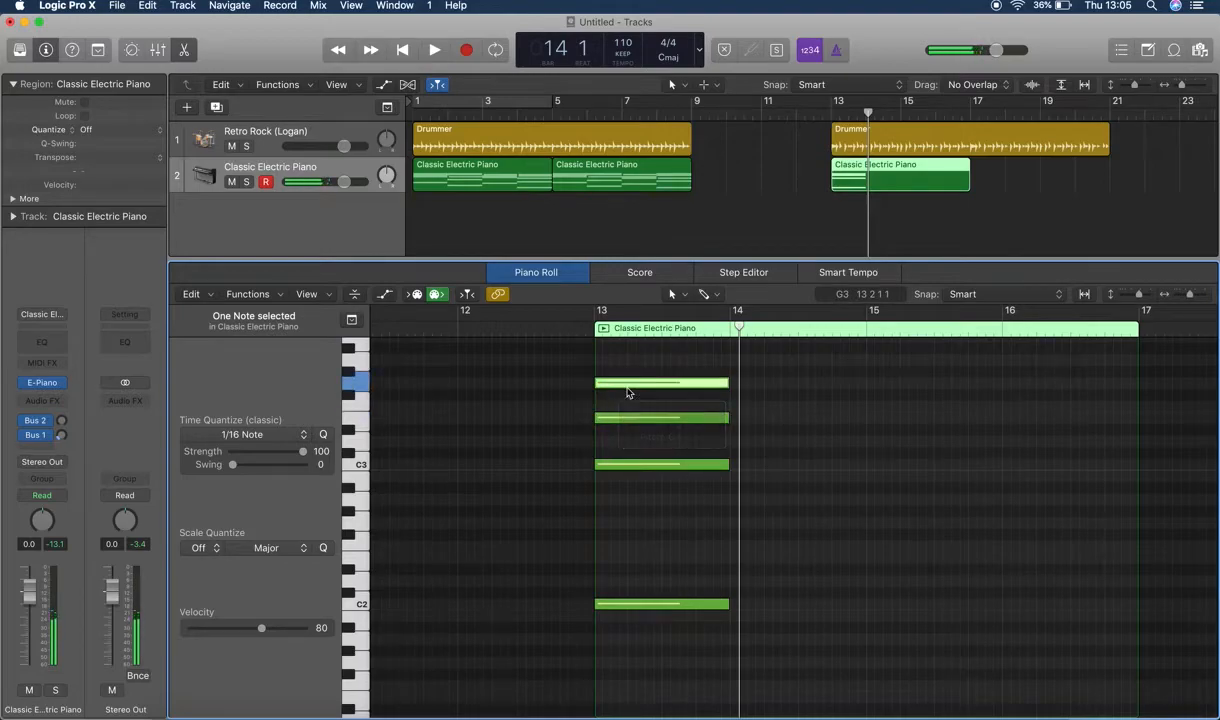
- Check the notes of the Eb chord in the Word progression table and return to Logic Pro
key(ctrl+Up)
click(841, 372)
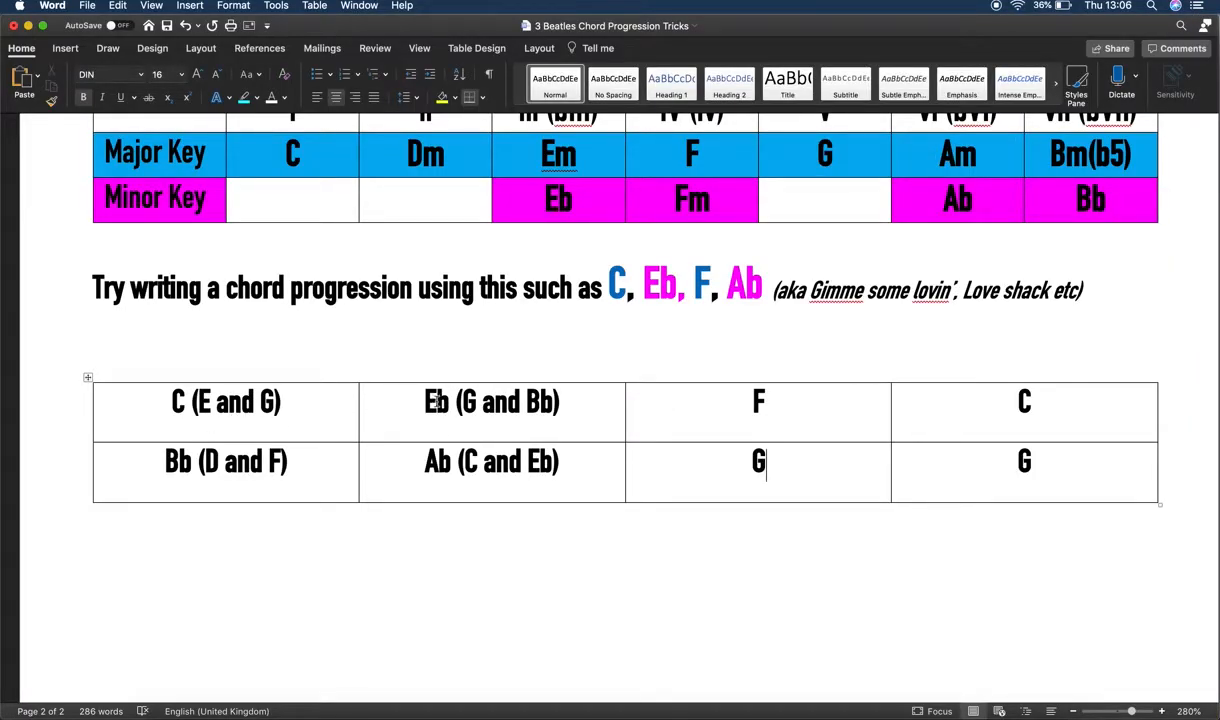
key(ctrl+Up)
click(479, 566)
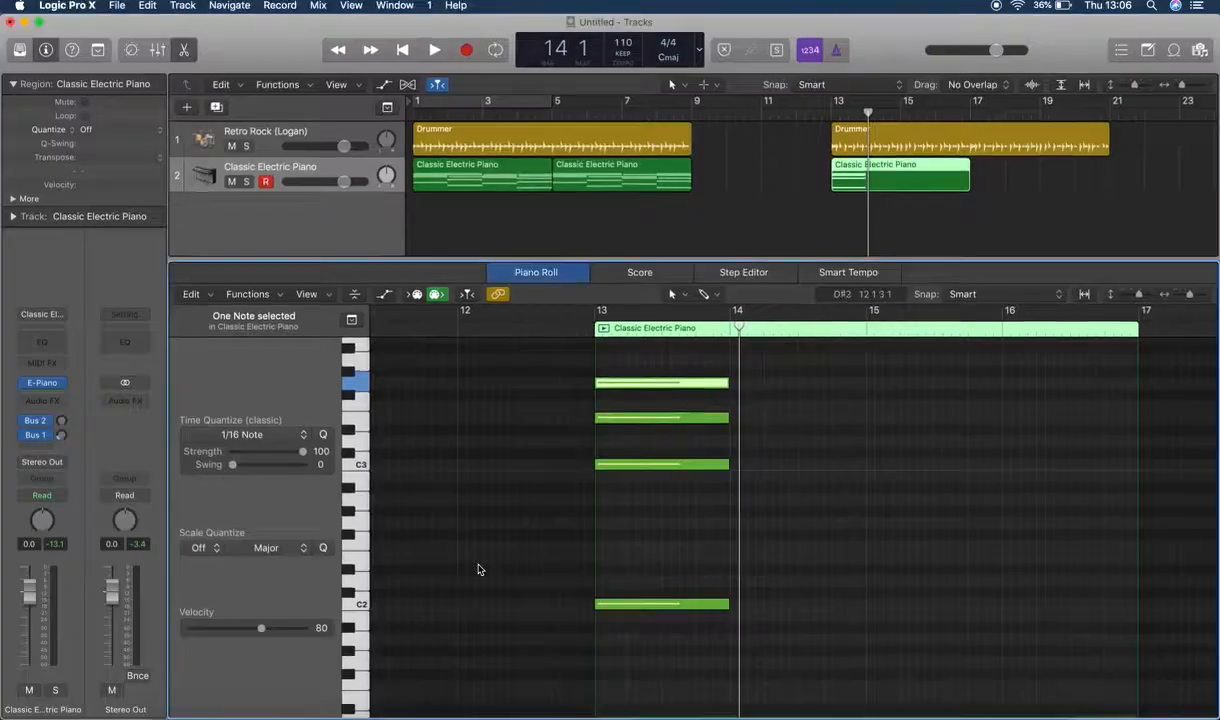
- Copy the bar 13 C chord to bar 14 three semitones higher as an Eb chord, and audition its D#3 and G3 notes
drag(673, 646, 654, 345)
scroll(672, 652, down, 2)
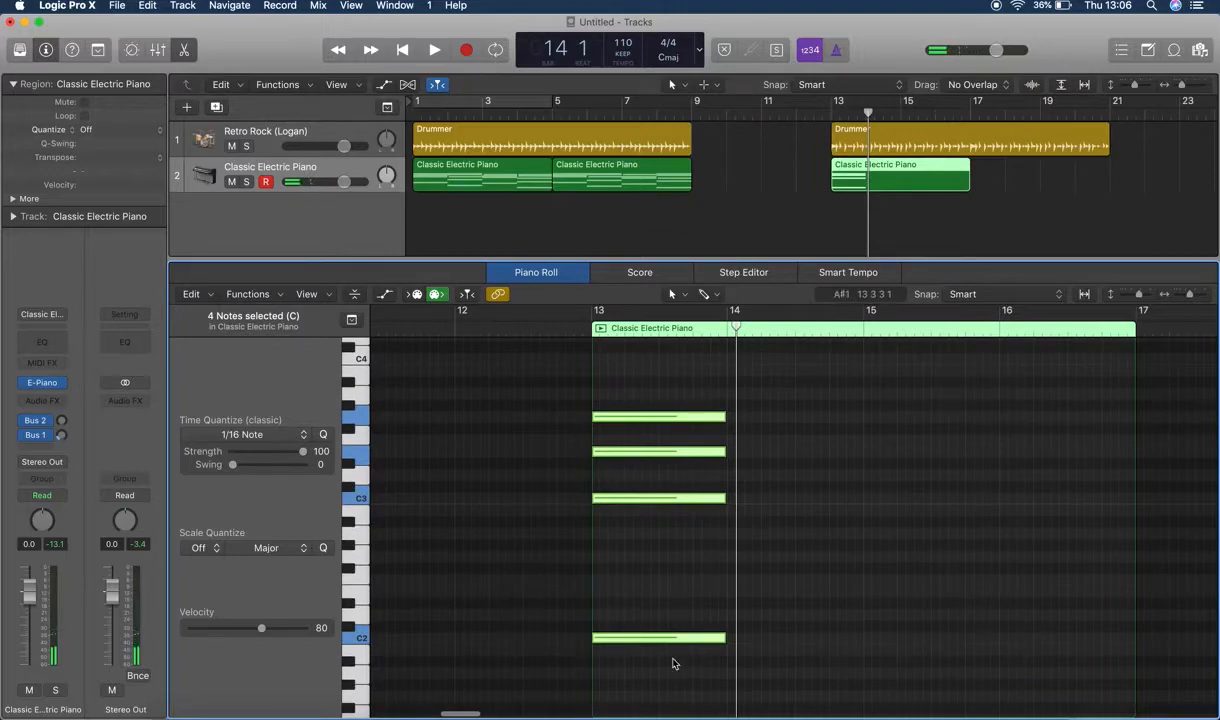
drag(637, 637, 773, 614)
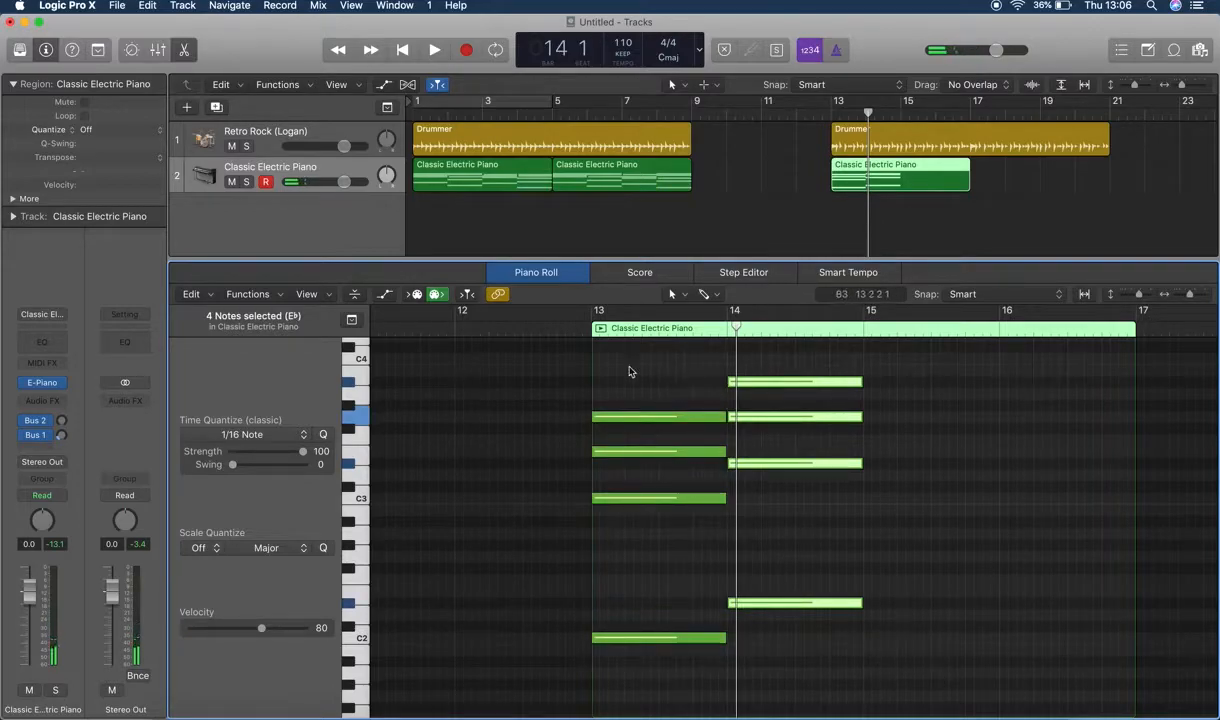
click(782, 465)
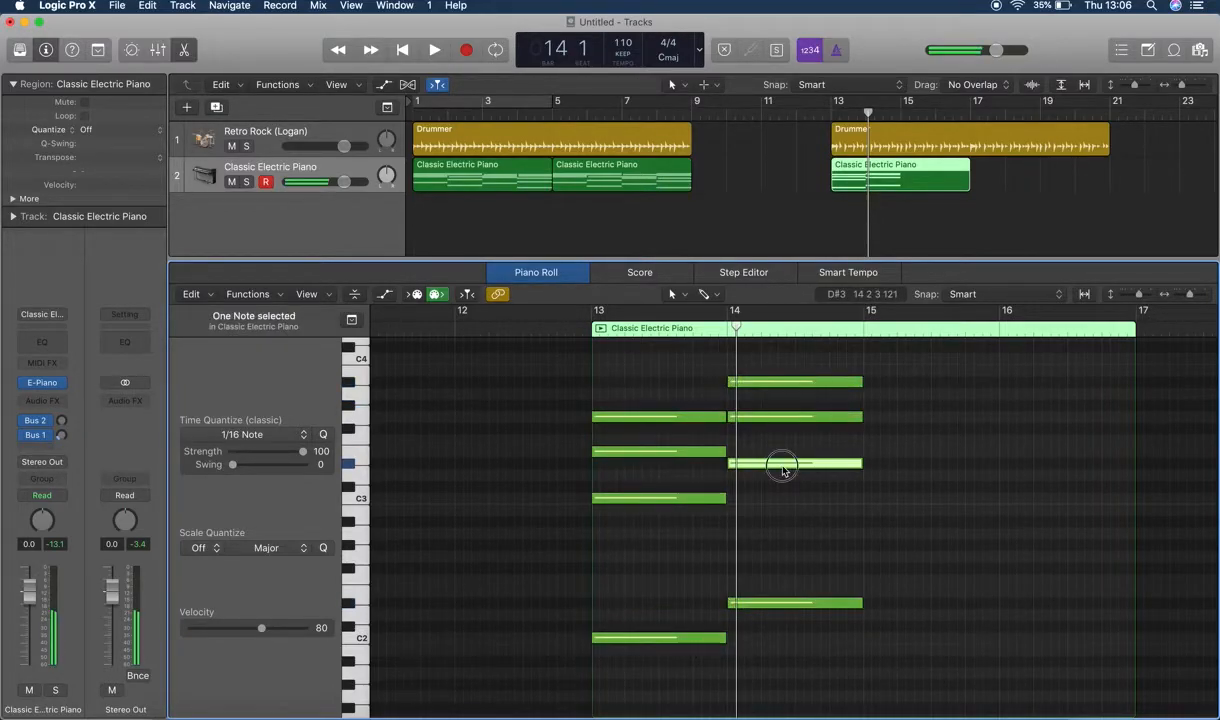
click(779, 416)
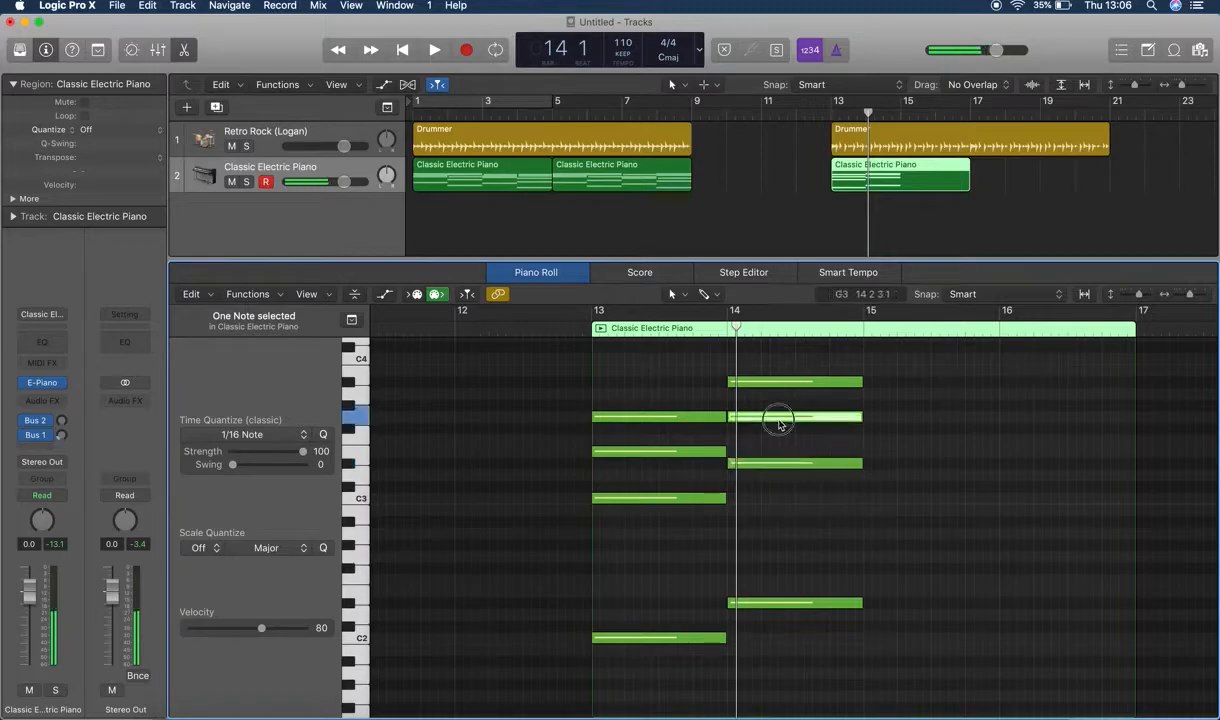
- Audition the top note of the bar 14 Eb chord and check the next chord in the Word progression table
click(772, 381)
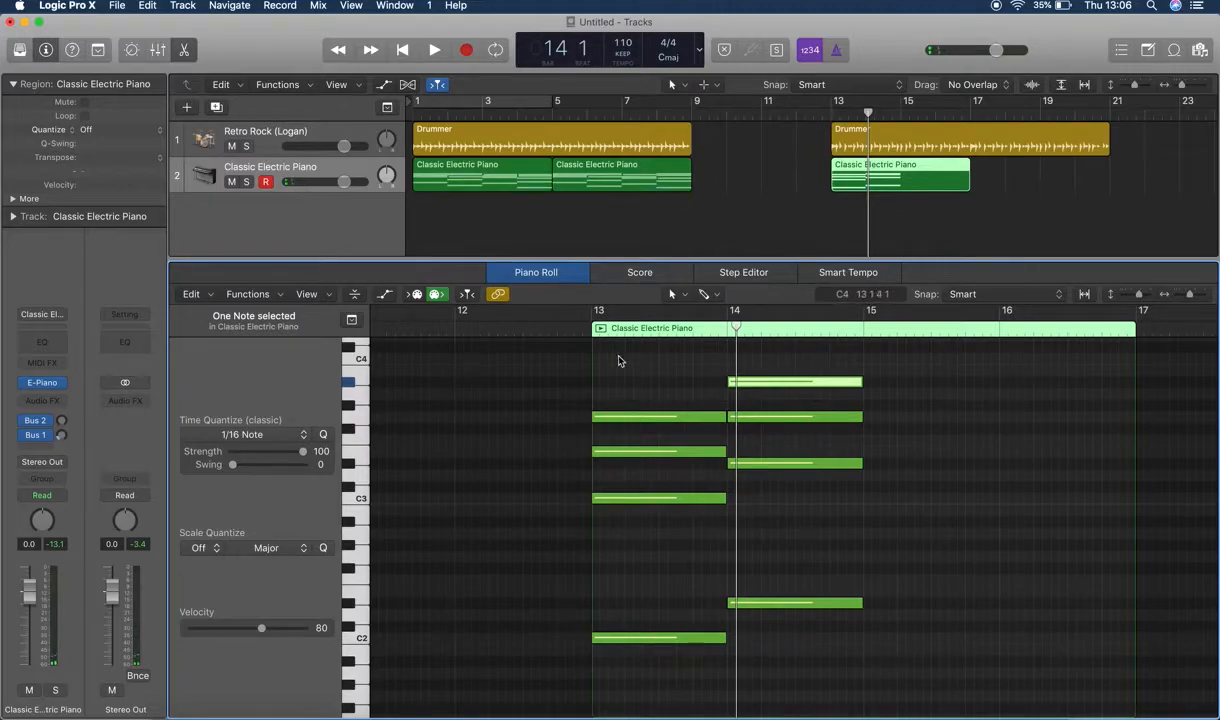
key(ctrl+Up)
click(836, 305)
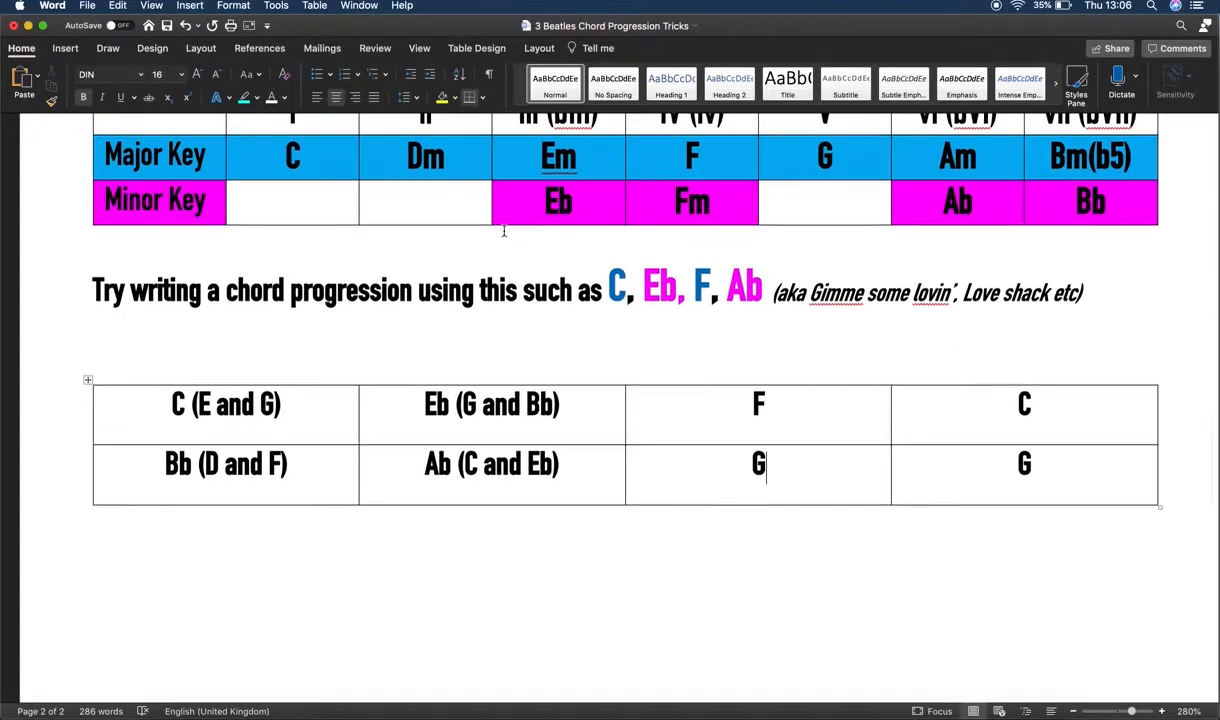
scroll(375, 238, up, 1)
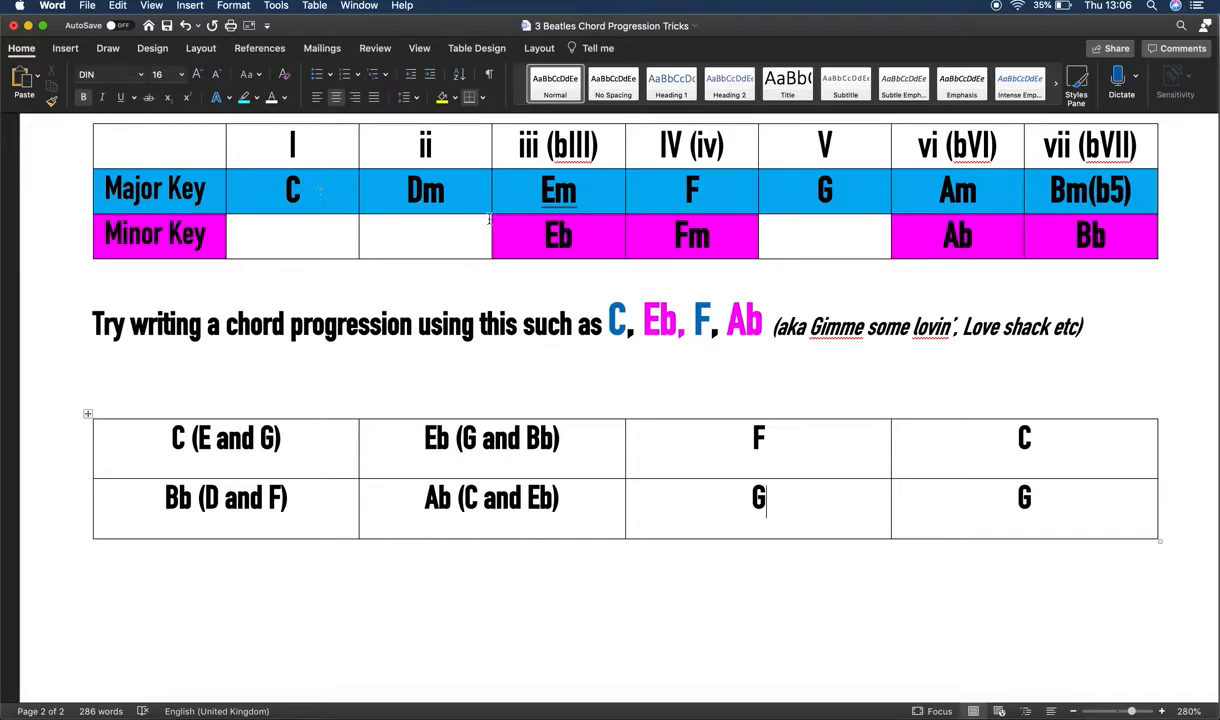
key(ctrl+Up)
click(477, 566)
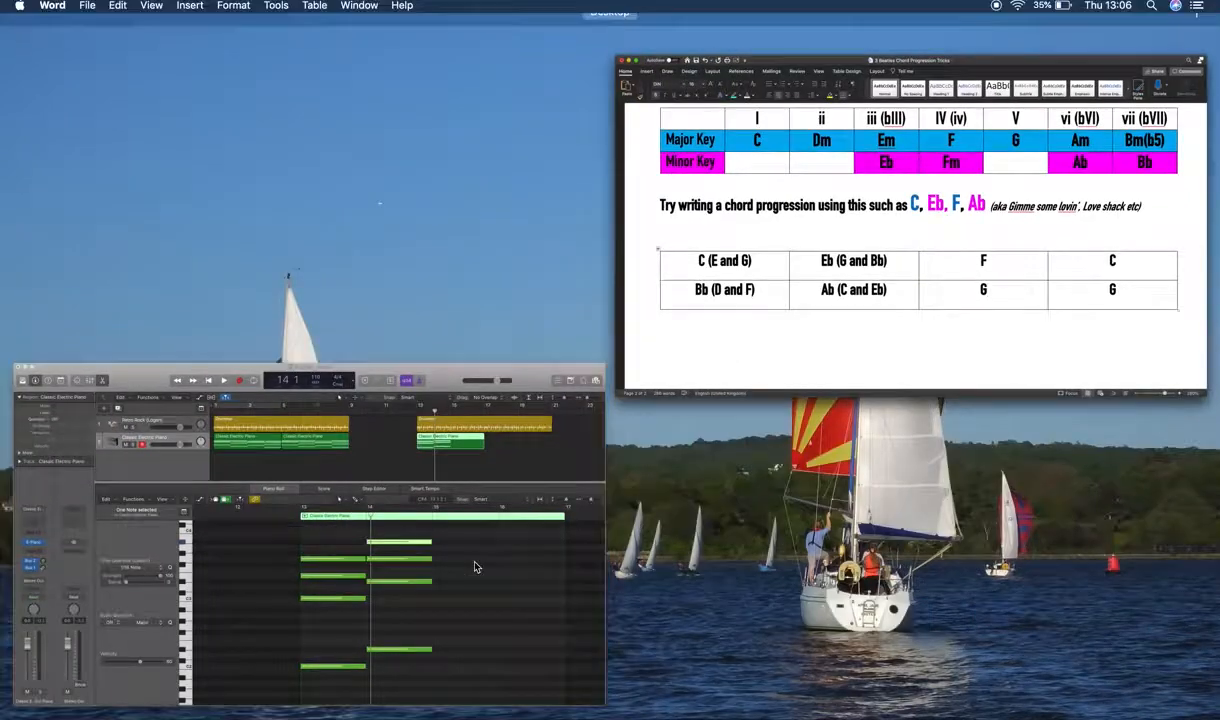
key(ctrl+Up)
click(877, 294)
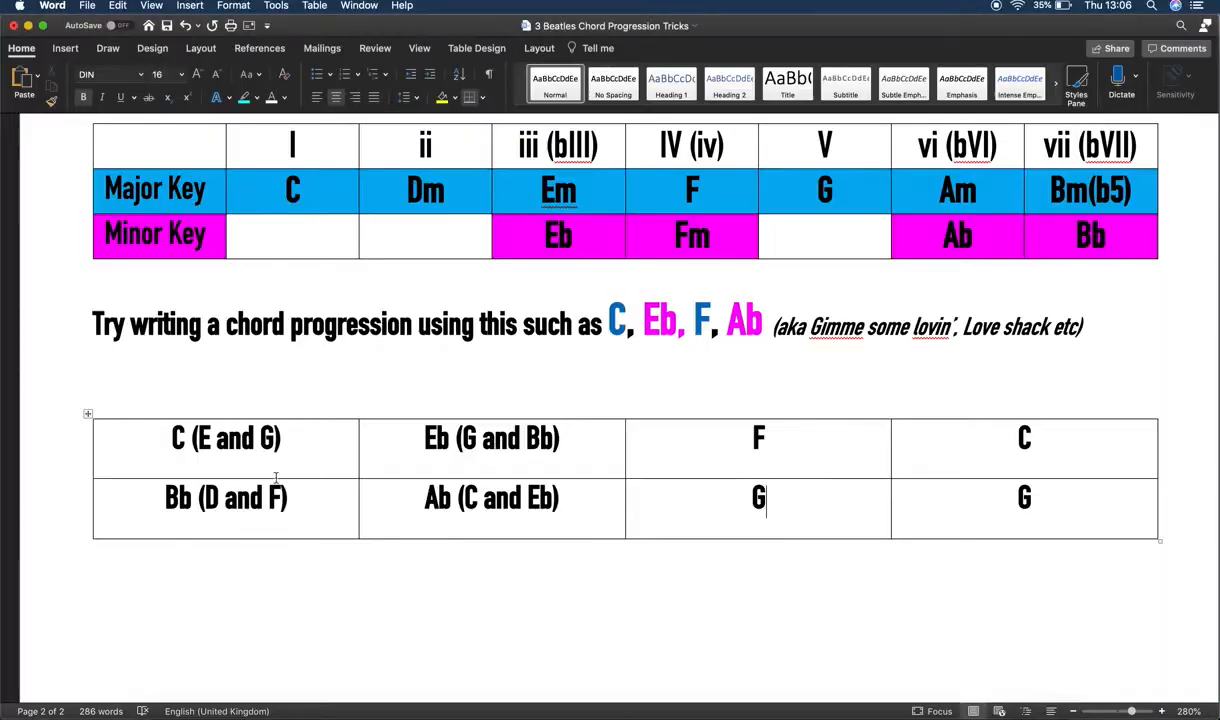
key(ctrl+Up)
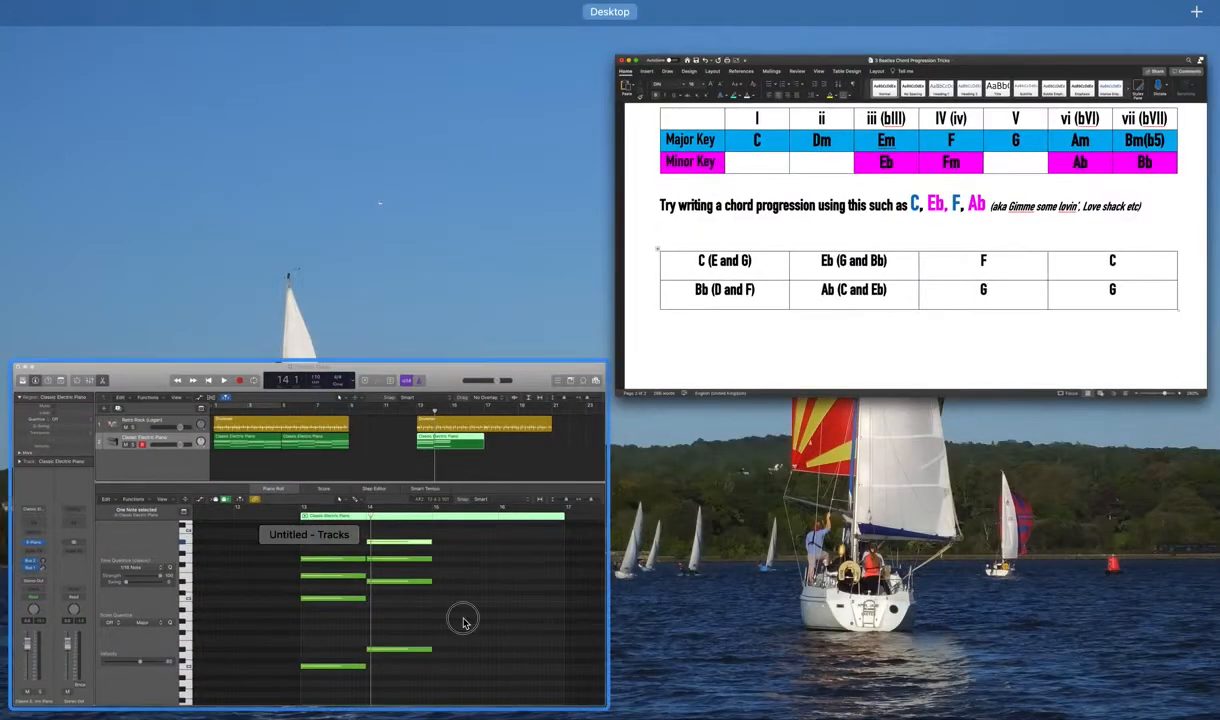
- Return to Logic Pro and copy the bar 14 Eb chord to bar 15 two semitones higher as an F chord
click(463, 622)
drag(788, 631, 768, 385)
drag(766, 606, 900, 577)
- Select all twelve notes of the bar 13 to 15 chords and transpose them down 12 semitones
drag(636, 688, 910, 363)
scroll(700, 470, down, 2)
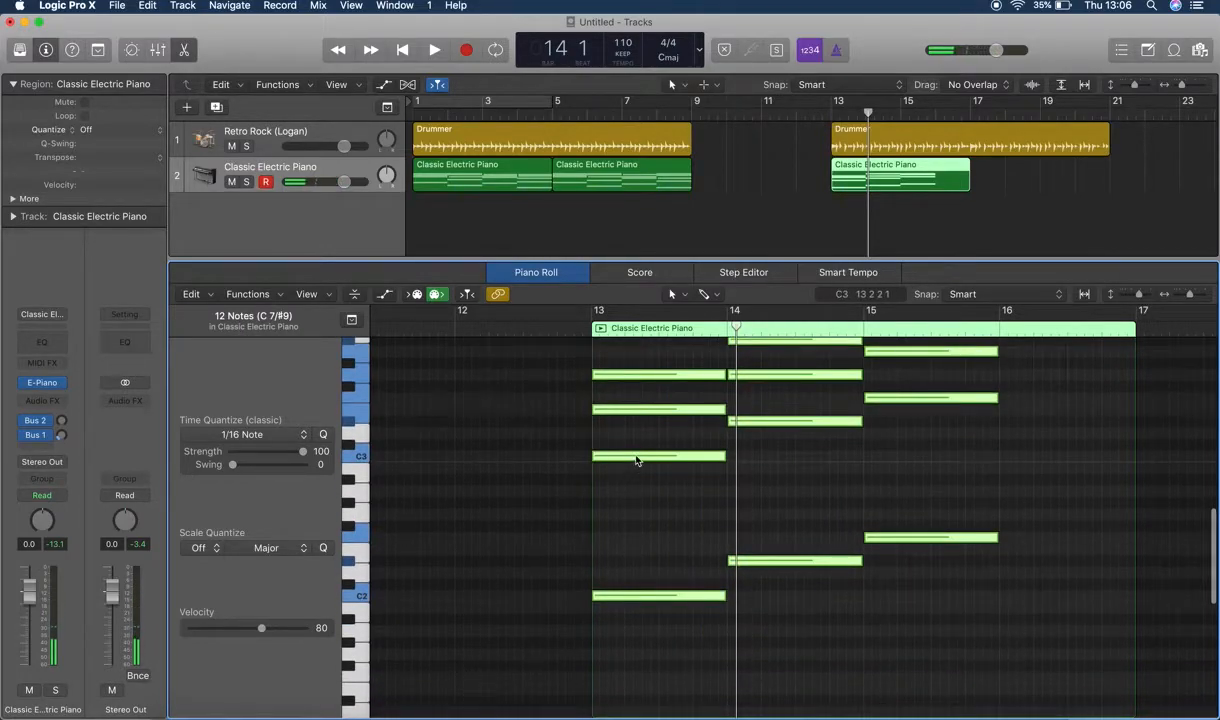
right_click(636, 460)
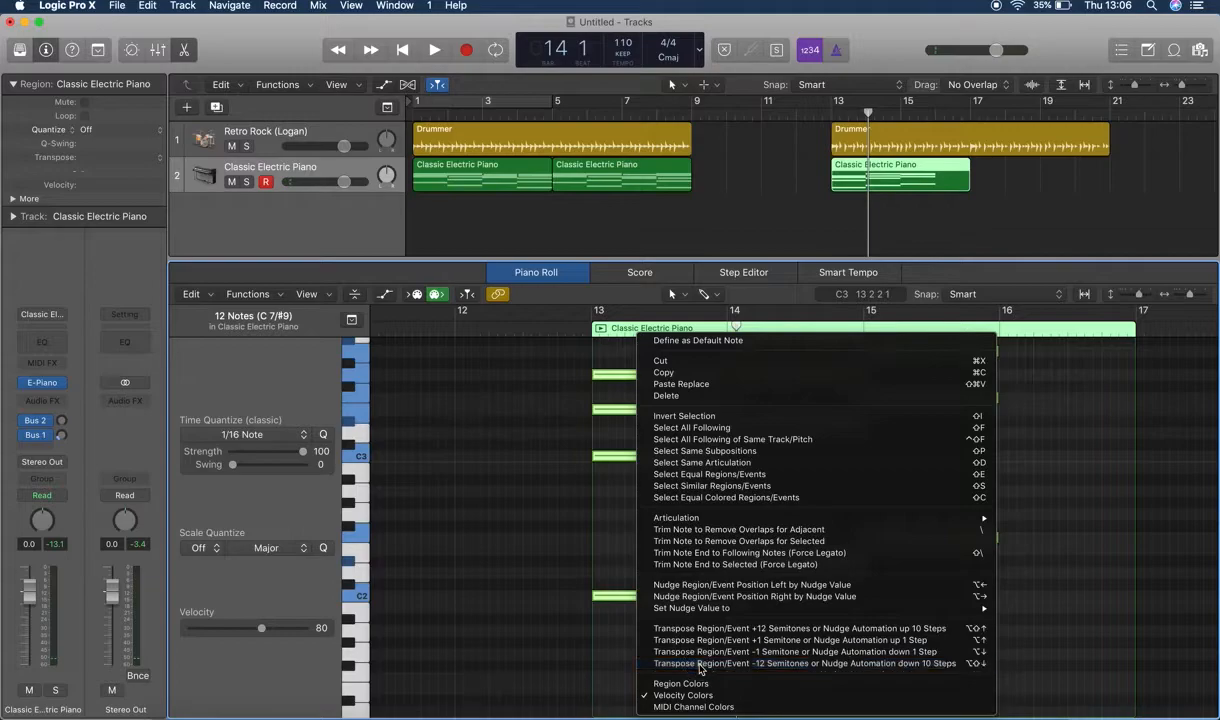
click(700, 664)
- Play the transposed chords with the drums from bar 13 and stop playback in bar 15
click(579, 329)
key(space)
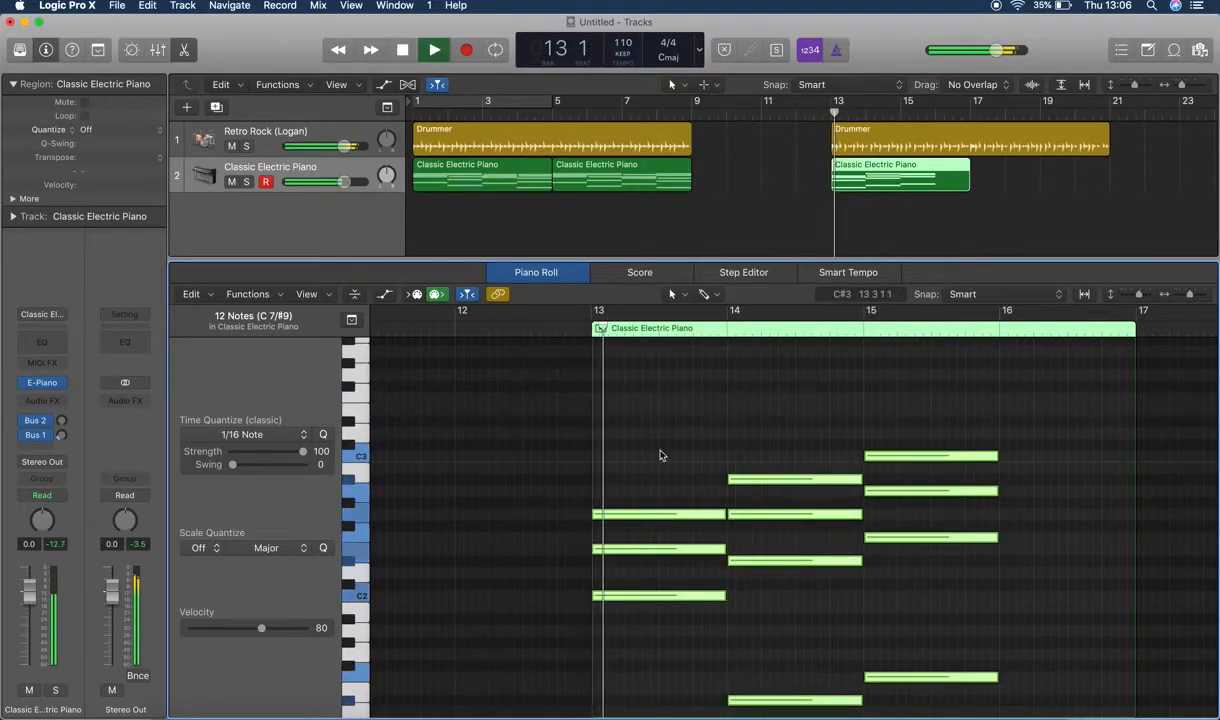
scroll(659, 455, right, 3)
scroll(659, 455, down, 1)
scroll(655, 455, right, 2)
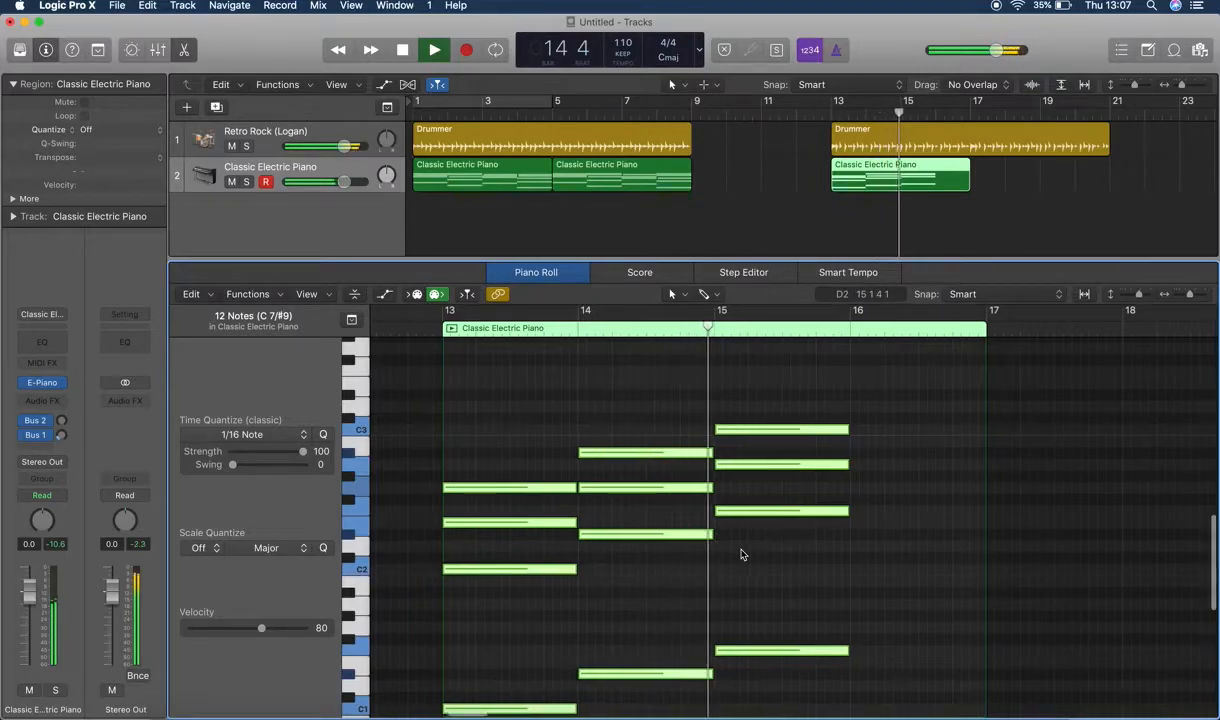
scroll(741, 553, right, 8)
key(space)
key(ctrl+Up)
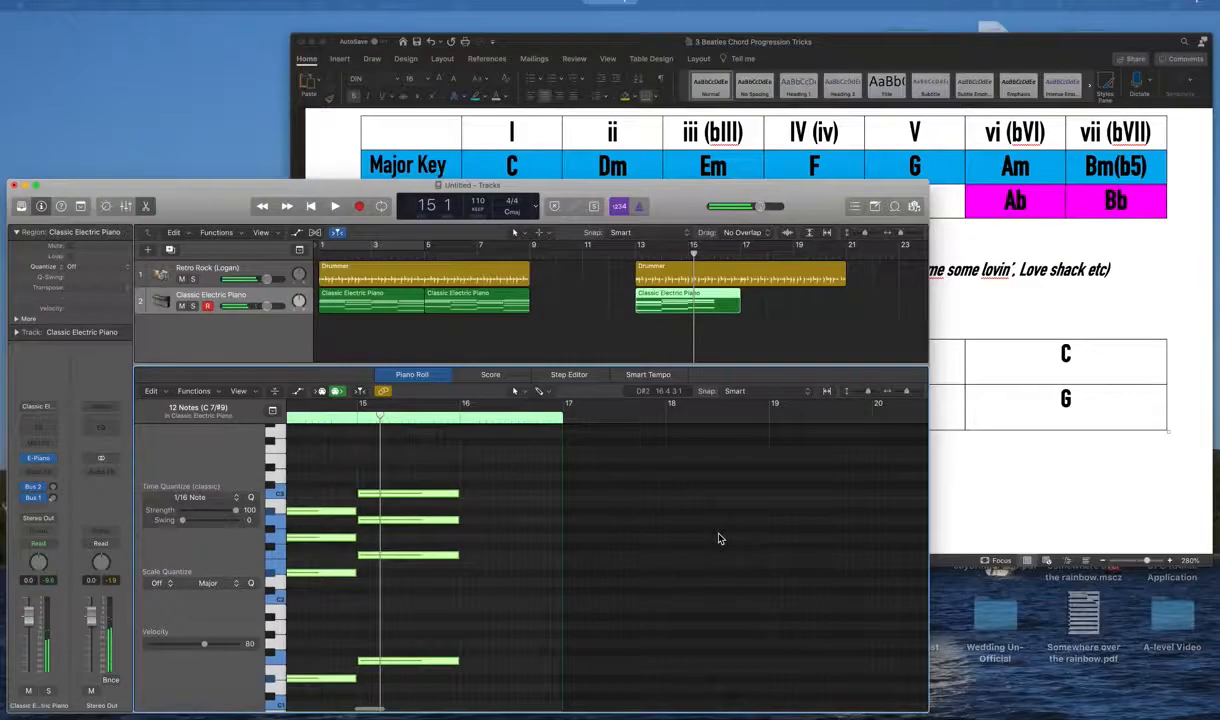
click(393, 652)
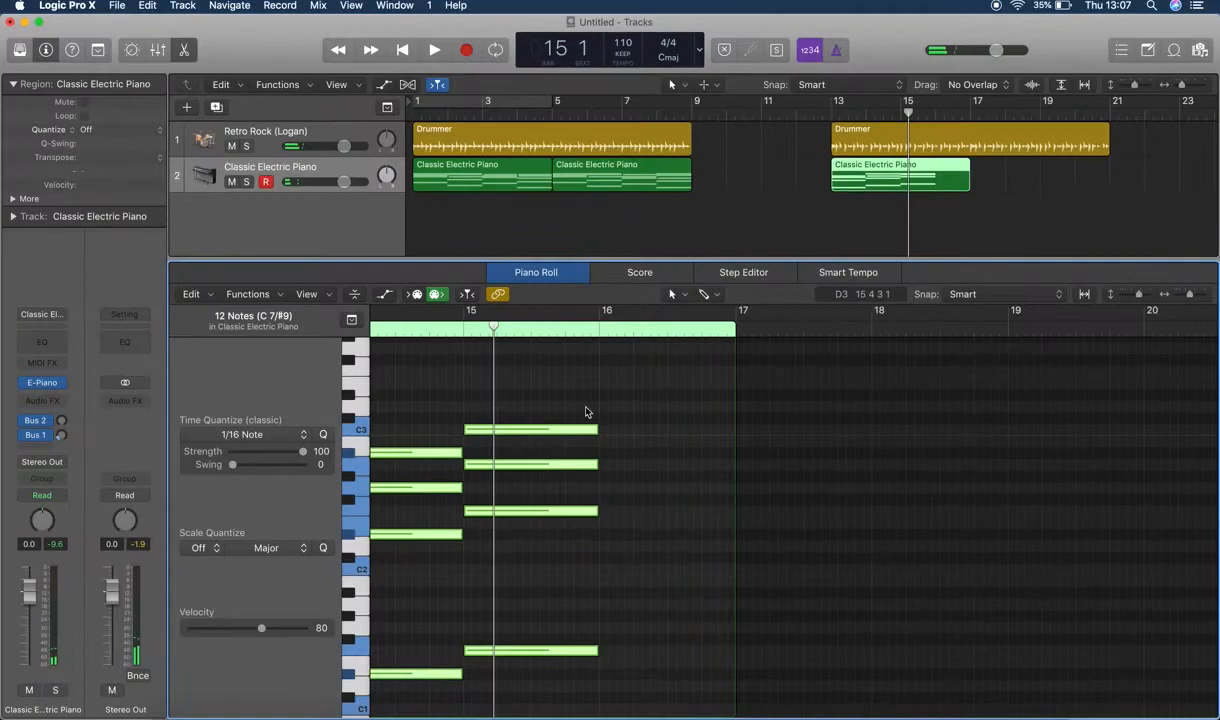
- Copy the four-note C chord from bar 13 to bar 16 at the same pitch
scroll(586, 409, left, 8)
scroll(586, 409, down, 2)
drag(572, 404, 927, 665)
- Check the second row of chords in the Word progression table and return to Logic Pro
key(ctrl+Up)
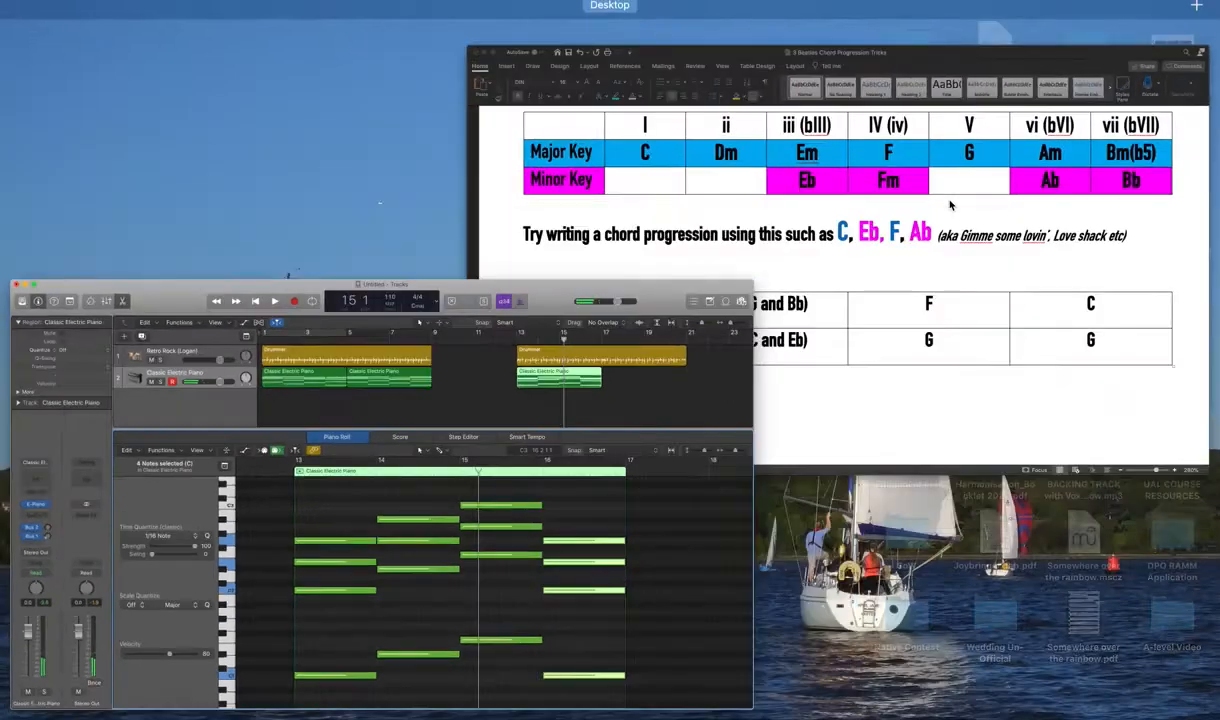
click(1013, 253)
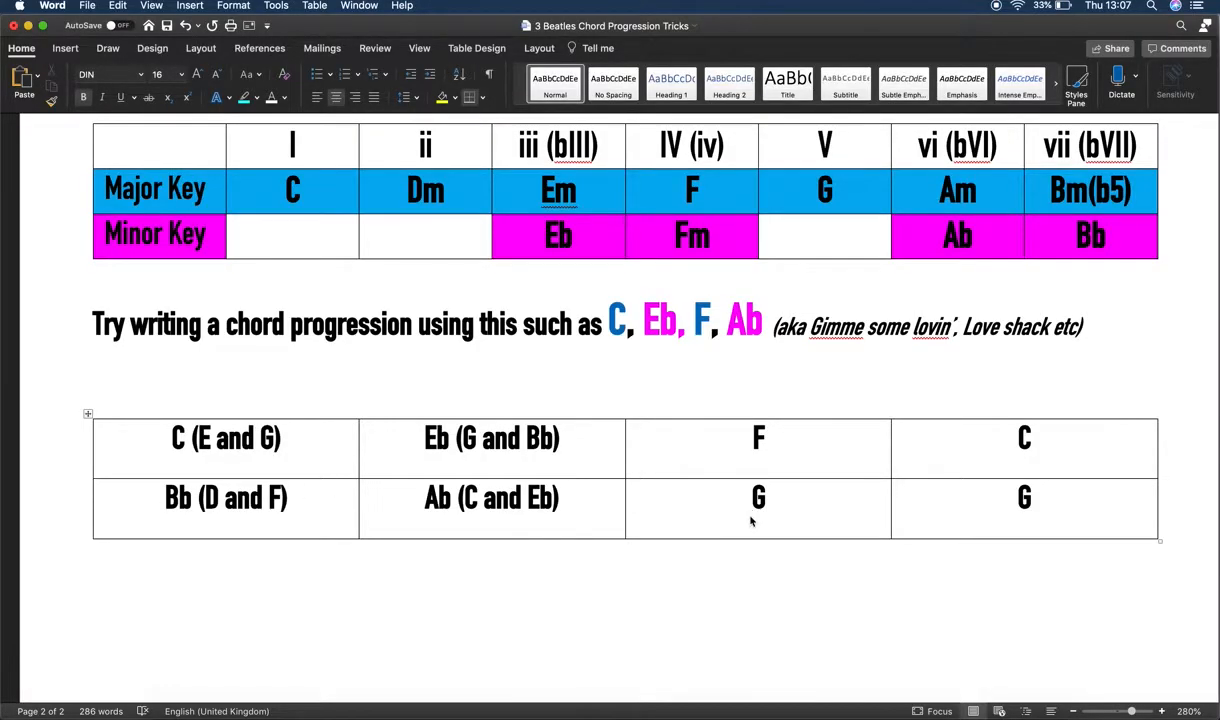
key(ctrl+Up)
click(391, 564)
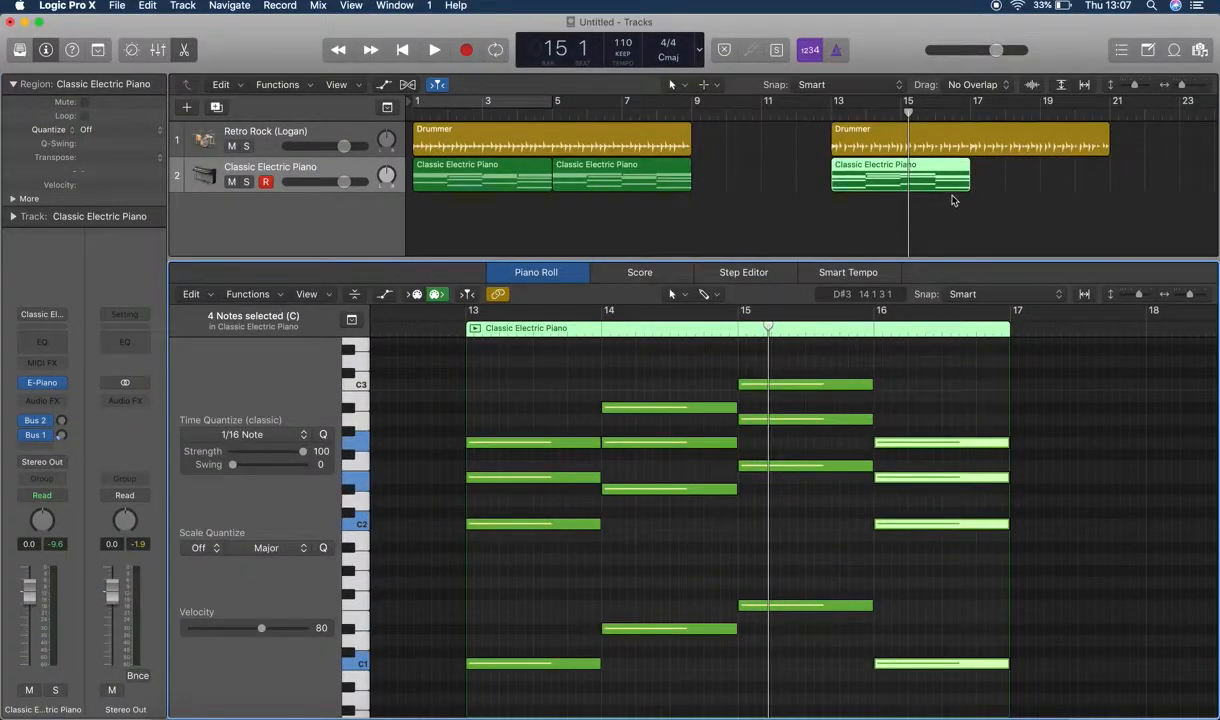
- Extend the bar 13 piano region to bar 21 and copy the bar 16 chord into bars 17, 18 and 19 as Bb, Ab and G chords
drag(969, 177, 1108, 185)
scroll(1032, 506, right, 5)
scroll(1032, 506, down, 4)
drag(542, 654, 546, 352)
drag(542, 584, 950, 645)
click(938, 609)
drag(587, 552, 980, 680)
scroll(980, 615, up, 2)
scroll(980, 615, up, 2)
click(975, 607)
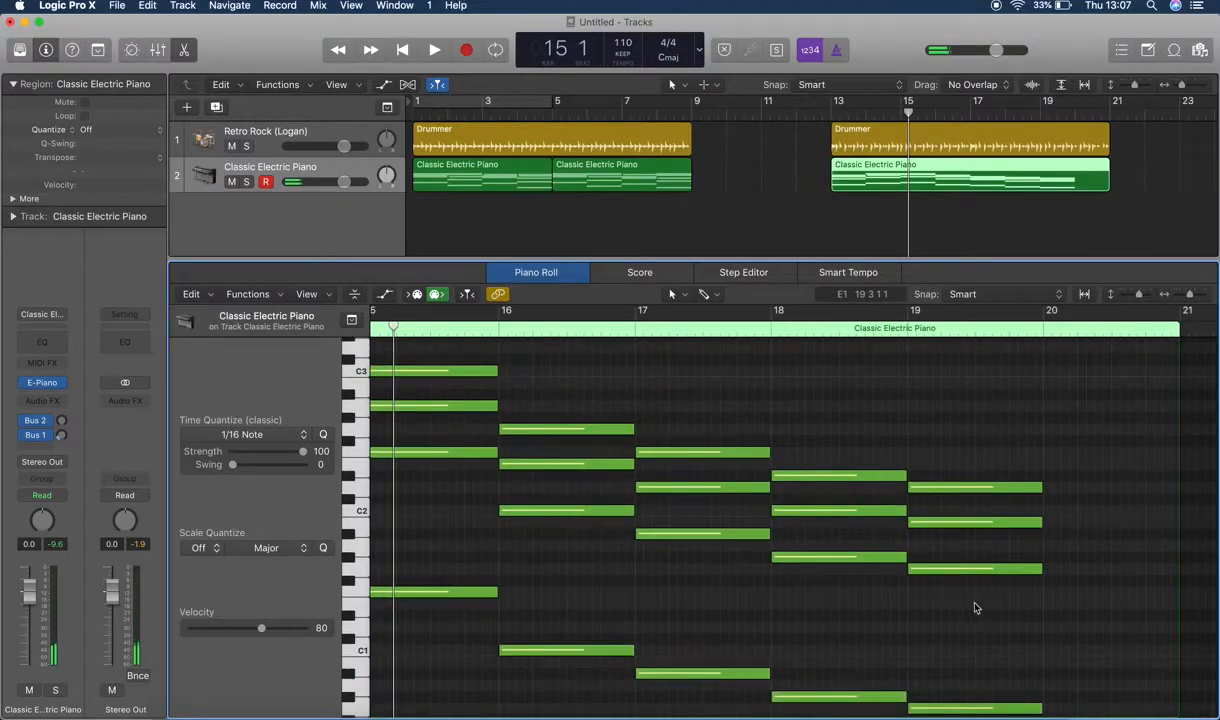
- Audition the D2 note of the bar 17 Bb chord and transpose its A#1 note up 12 semitones
scroll(590, 475, down, 4)
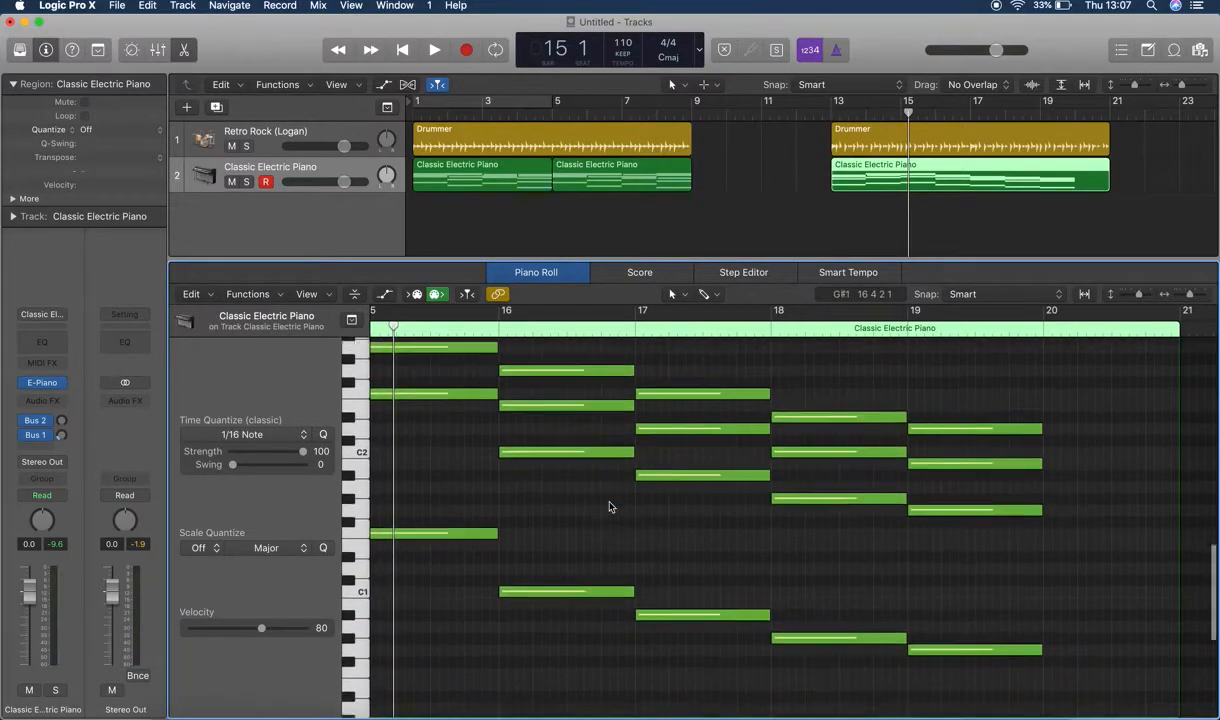
scroll(564, 456, up, 3)
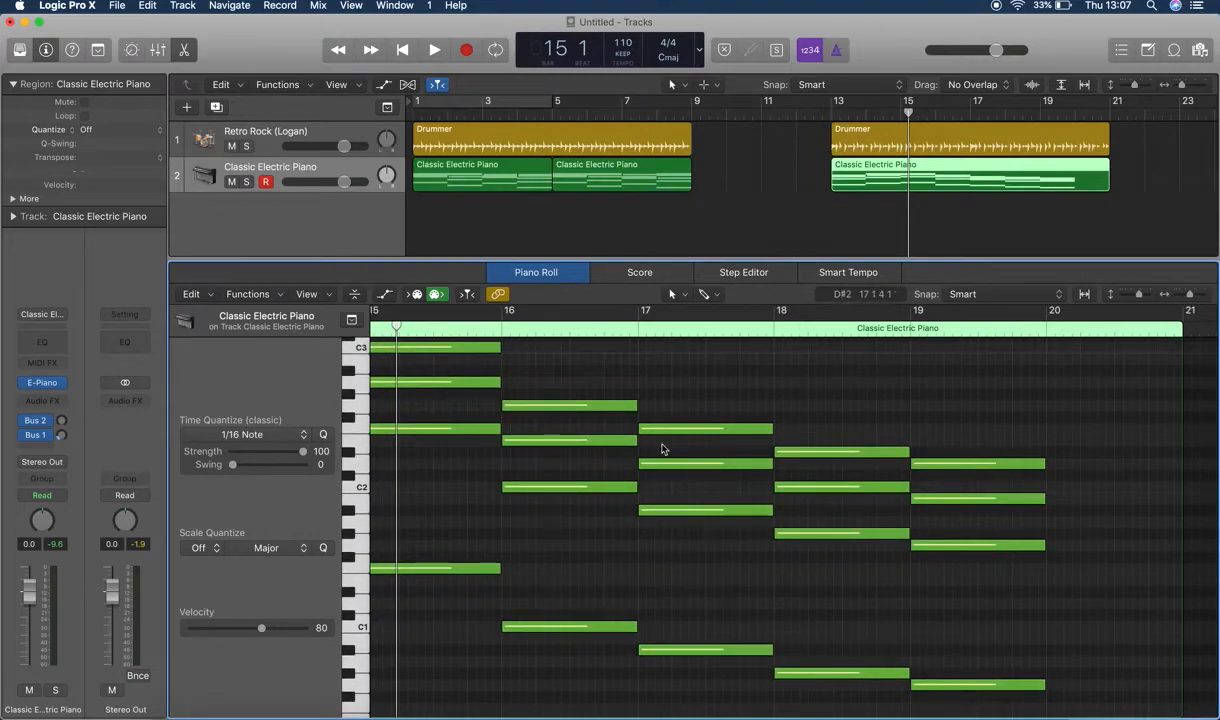
scroll(605, 438, up, 2)
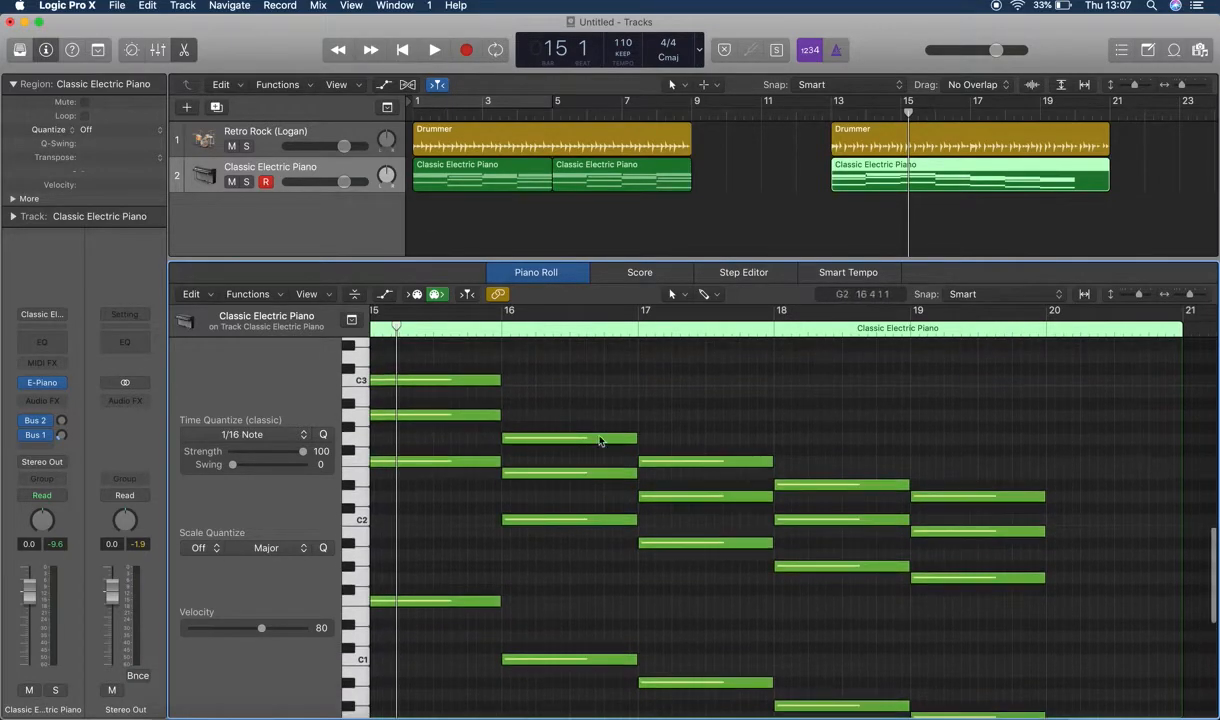
click(688, 498)
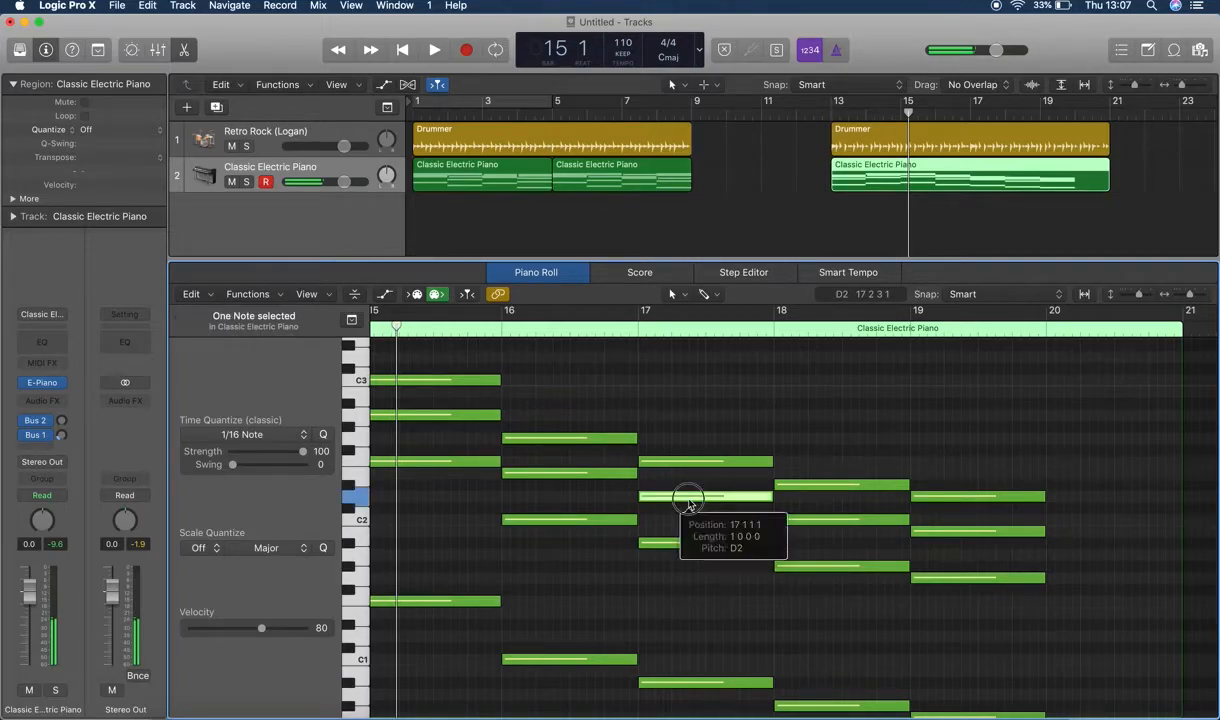
click(682, 541)
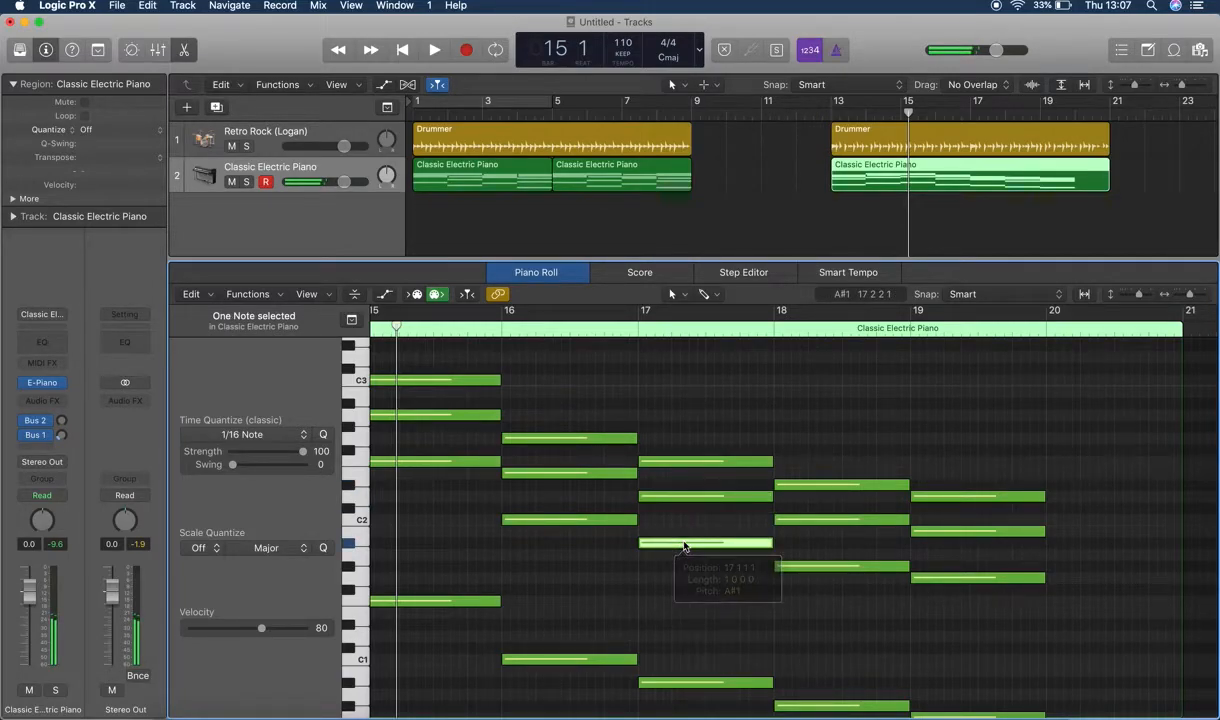
right_click(683, 545)
click(762, 628)
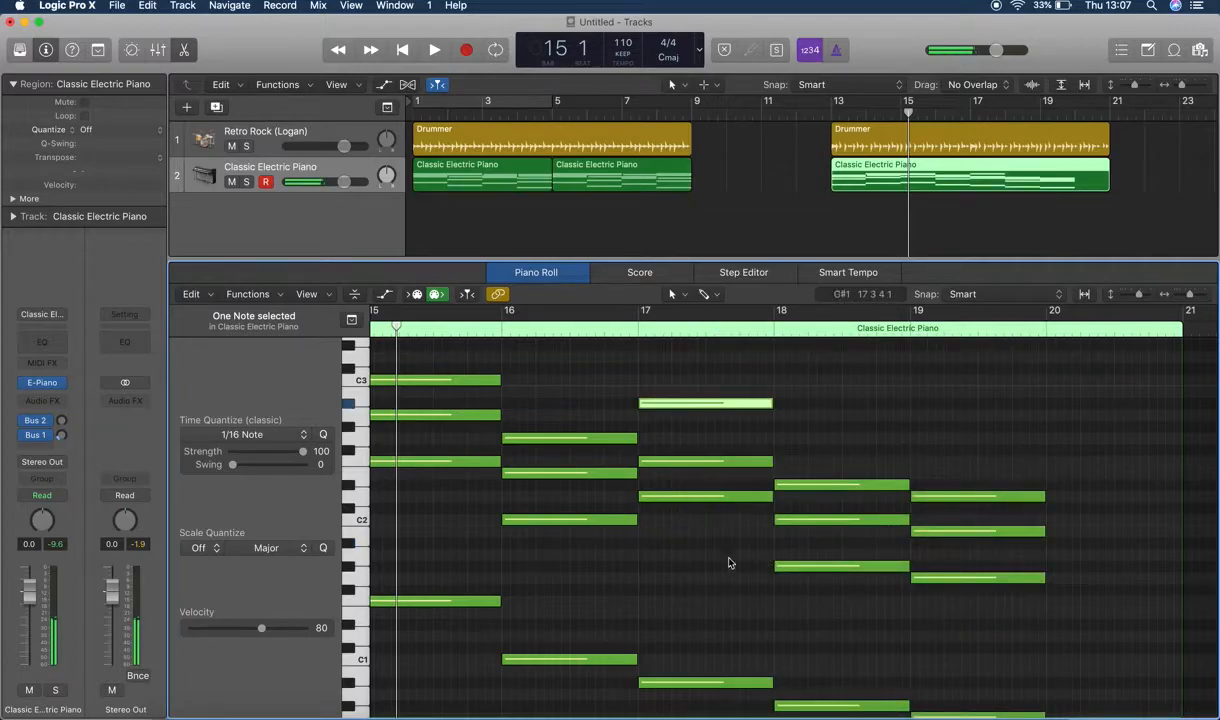
- Transpose the G#1 note of the bar 18 chord and the G1 note of the bar 19 chord up 12 semitones
click(814, 564)
right_click(817, 565)
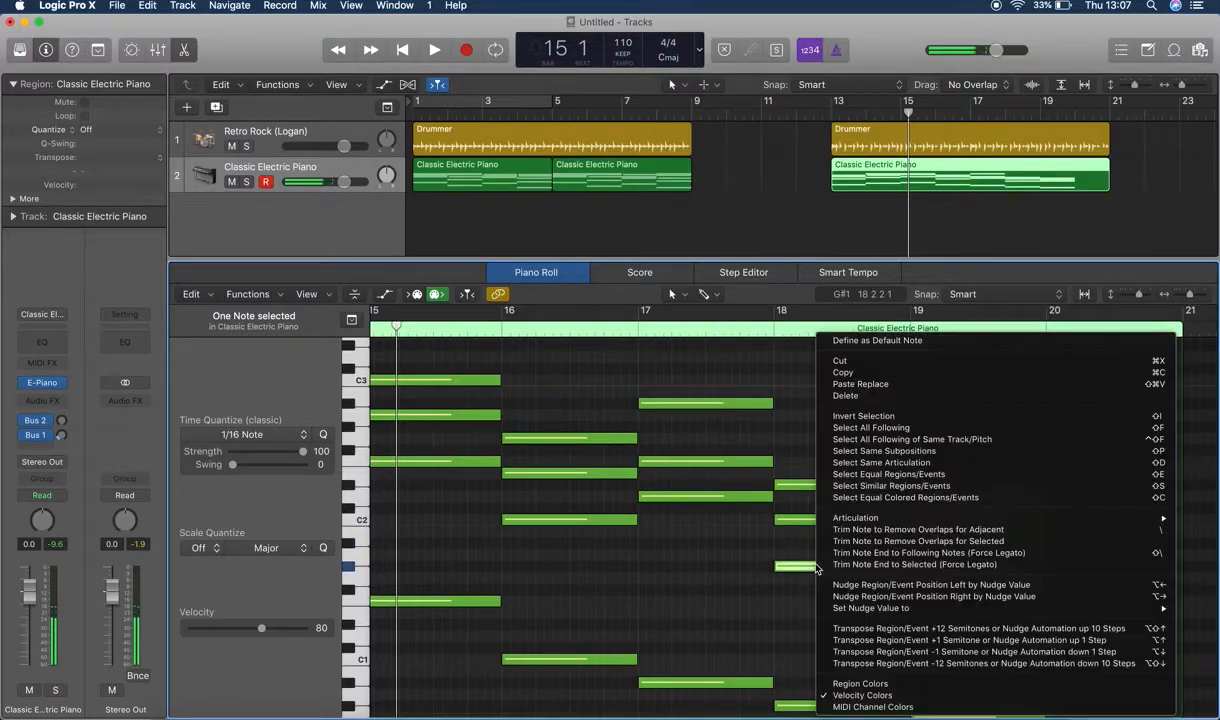
click(885, 628)
click(945, 577)
right_click(943, 577)
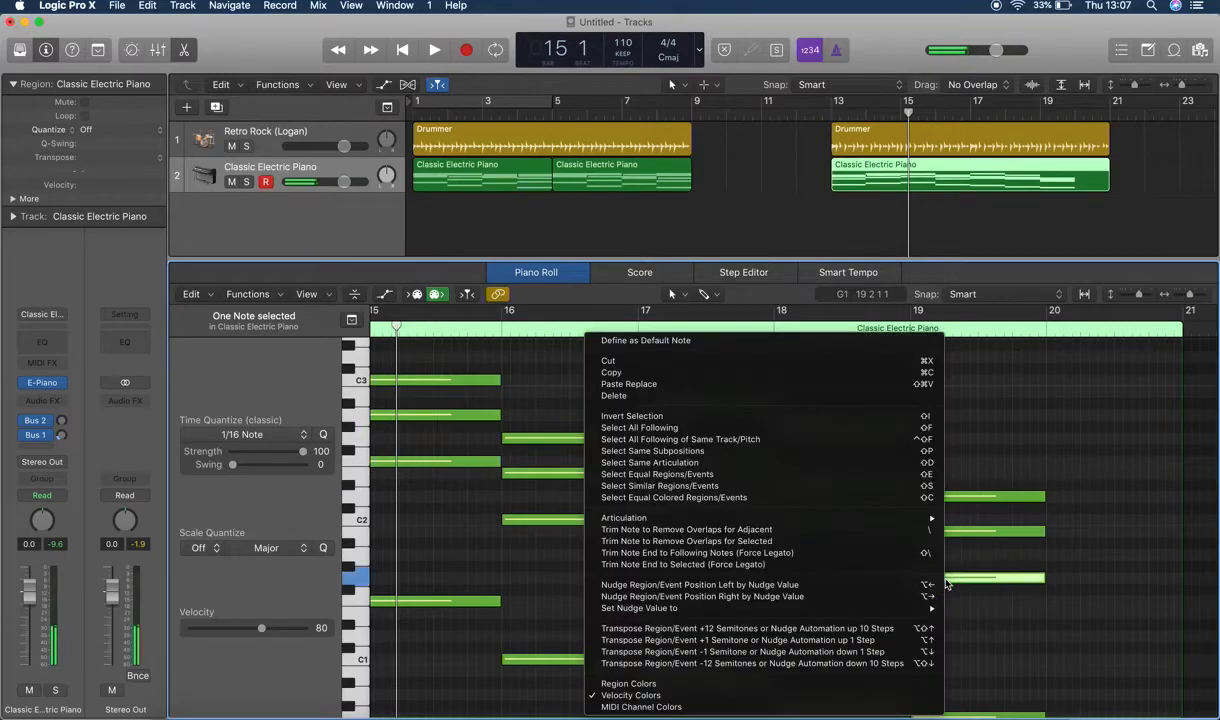
click(870, 628)
- Transpose the C2 note of the bar 18 chord and the B1 note of the bar 19 chord up 12 semitones
click(821, 521)
right_click(821, 521)
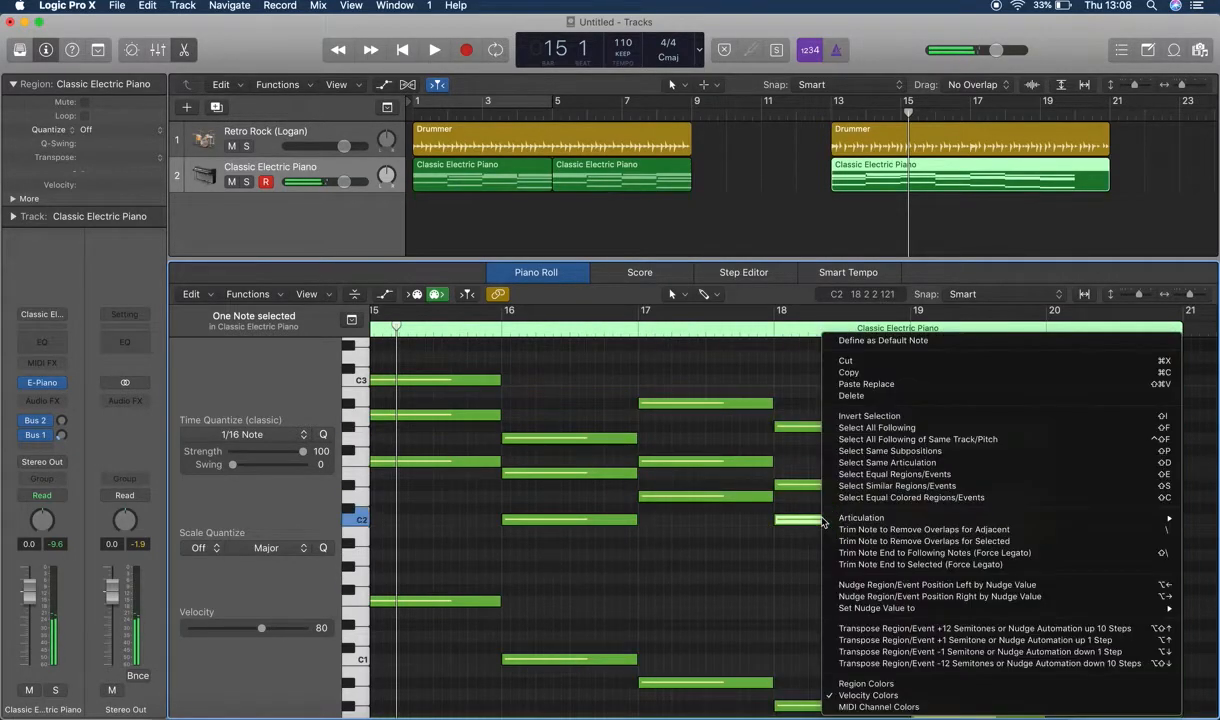
click(907, 628)
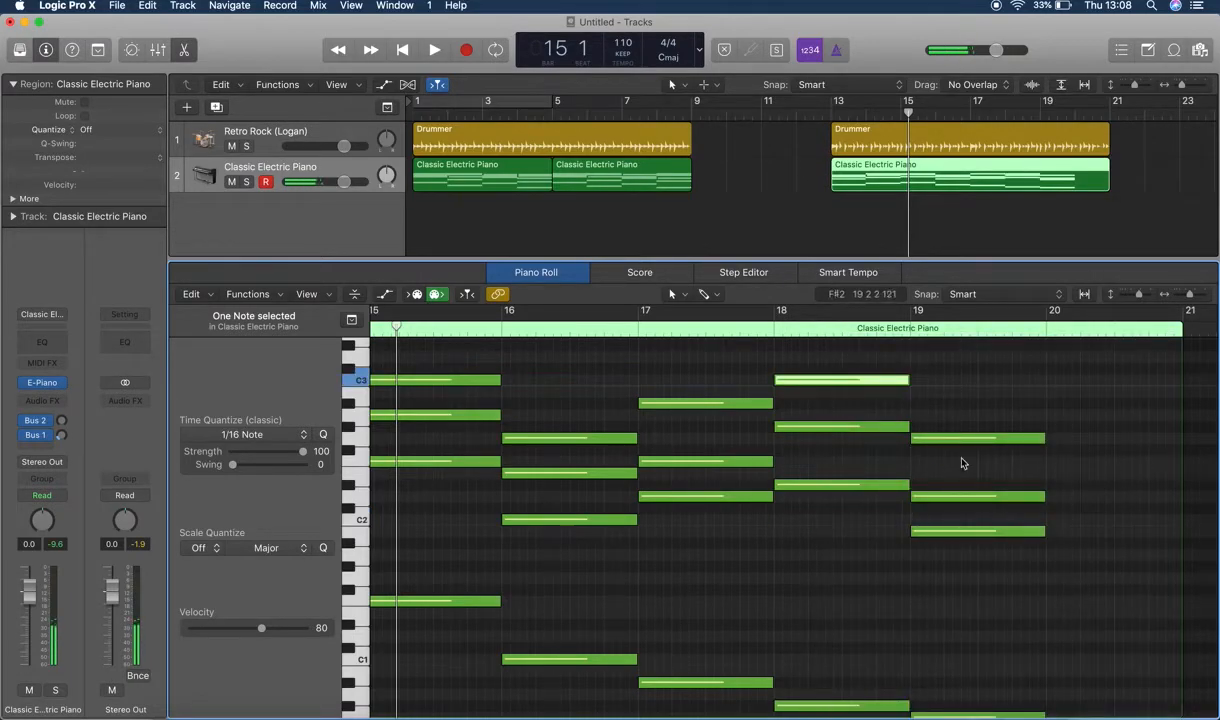
right_click(965, 537)
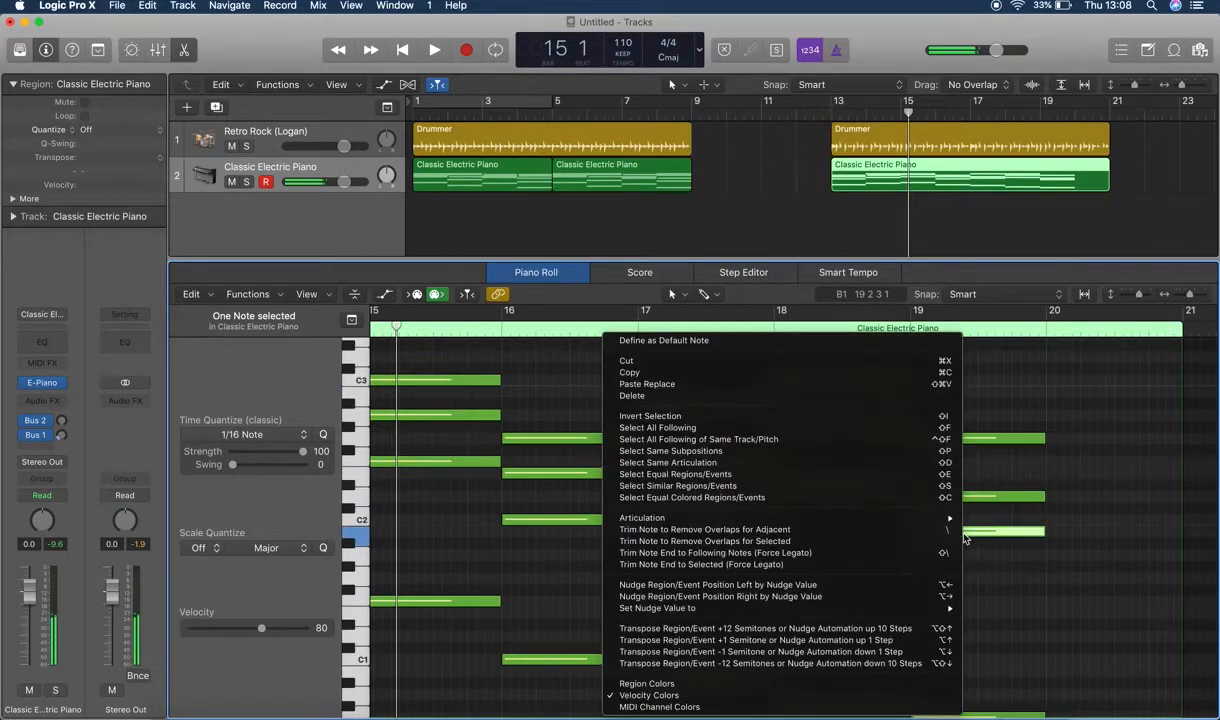
click(870, 632)
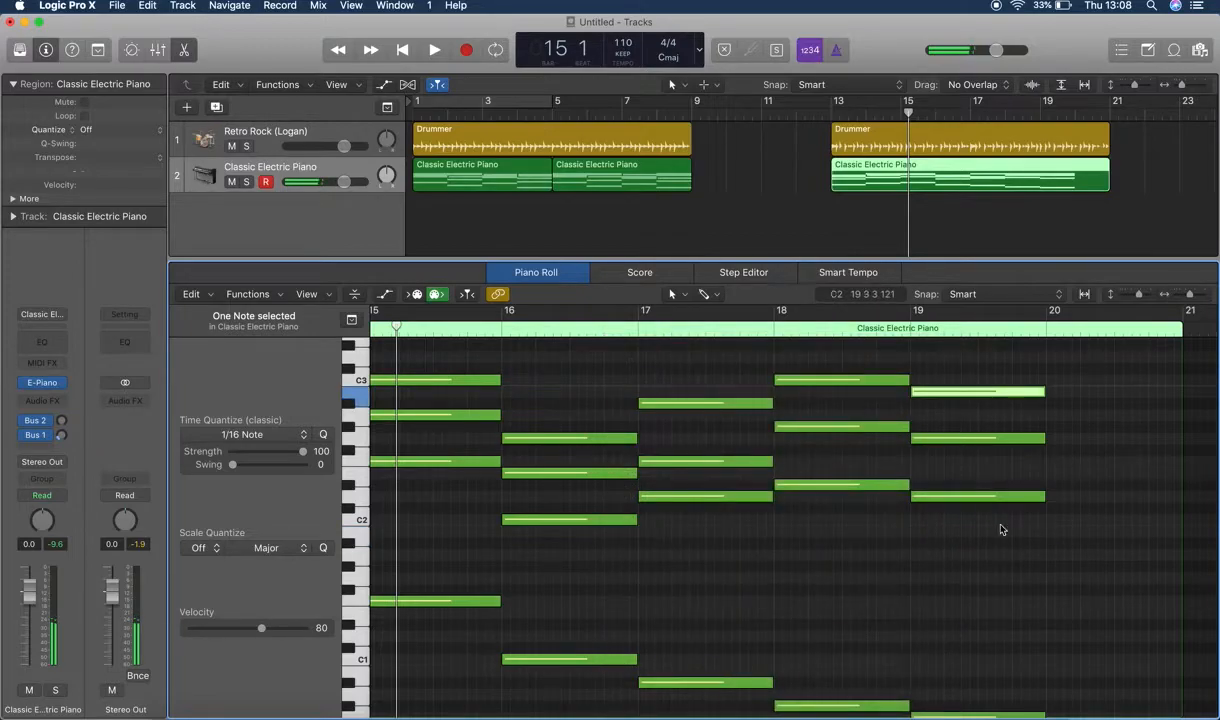
- Raise the four bass notes of the bar 16 to 19 chords by one octave, undoing the first move and repeating it
scroll(960, 452, down, 1)
scroll(962, 457, down, 2)
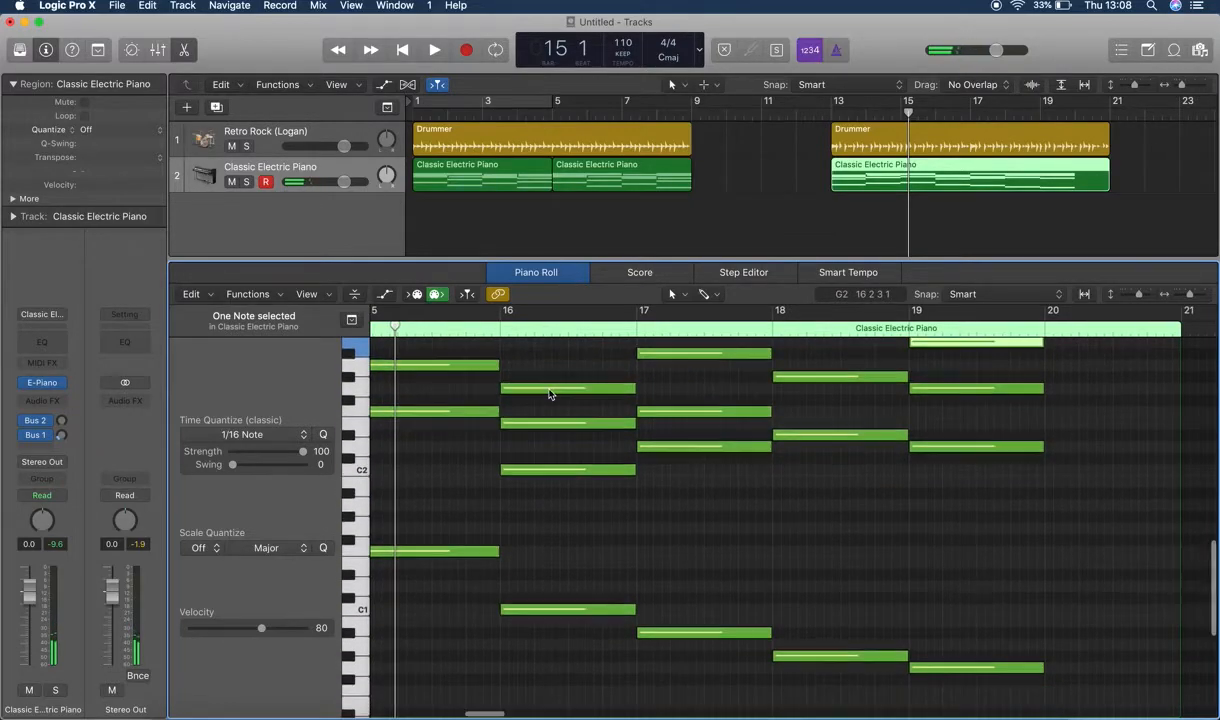
scroll(551, 397, up, 2)
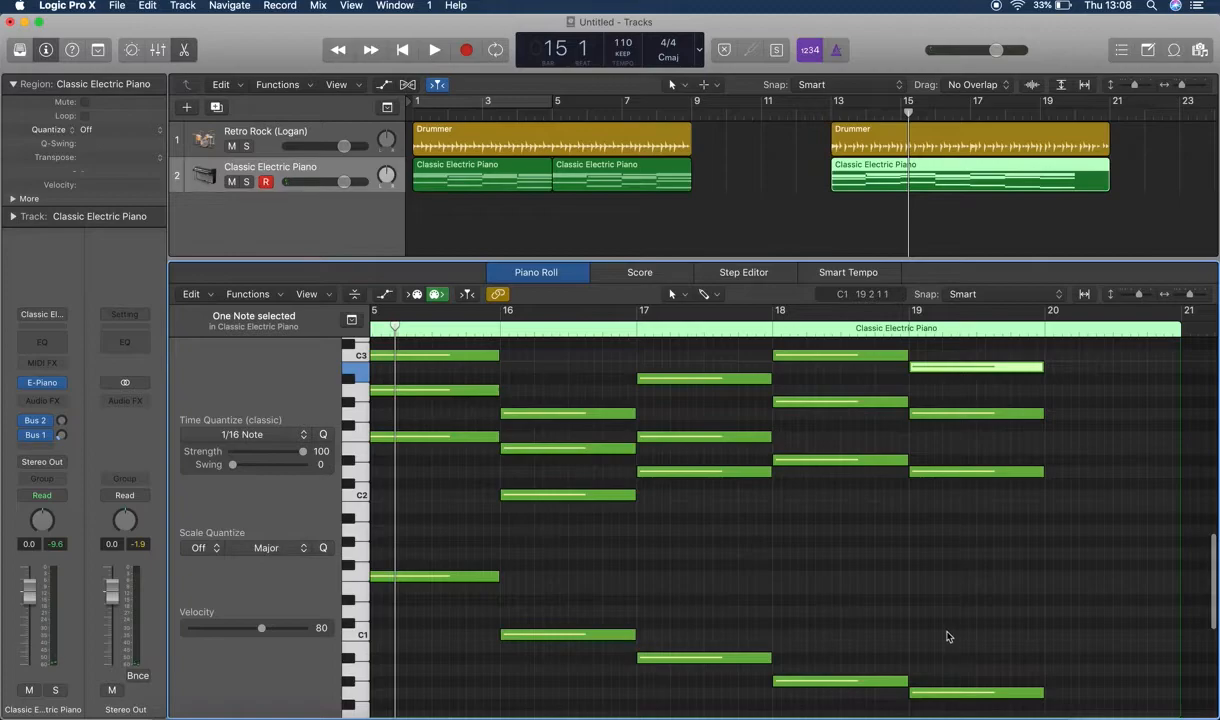
drag(525, 582, 1013, 703)
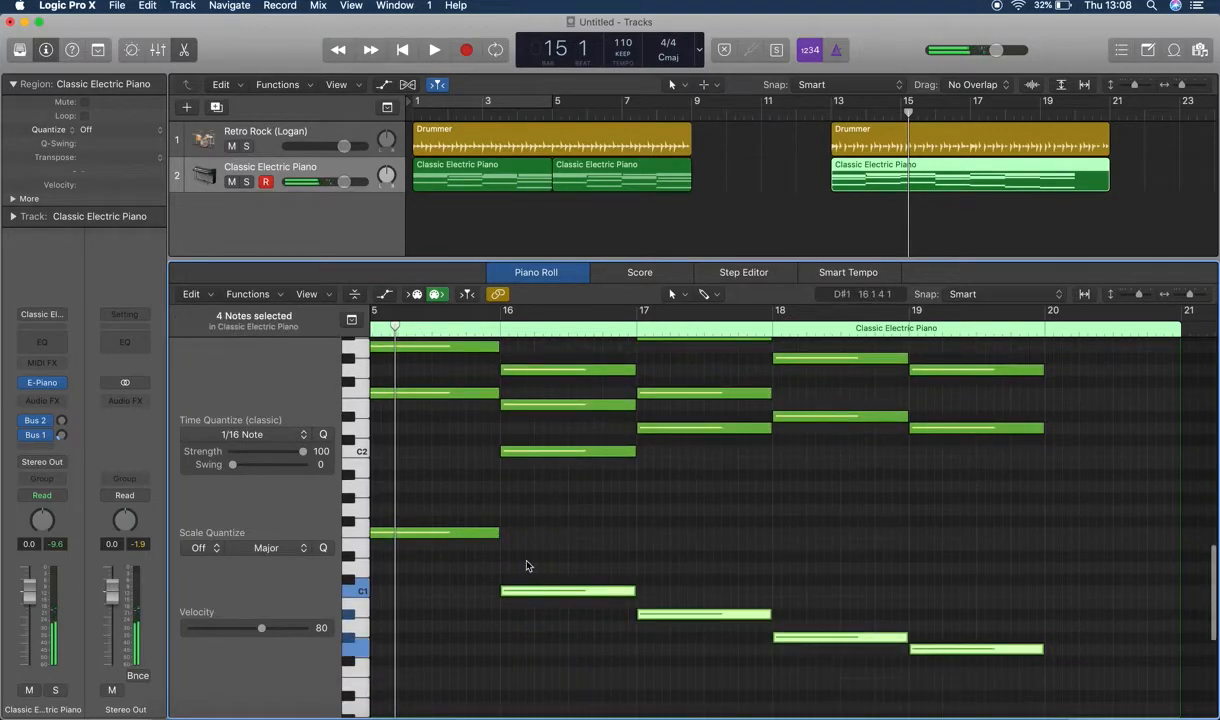
drag(536, 592, 536, 452)
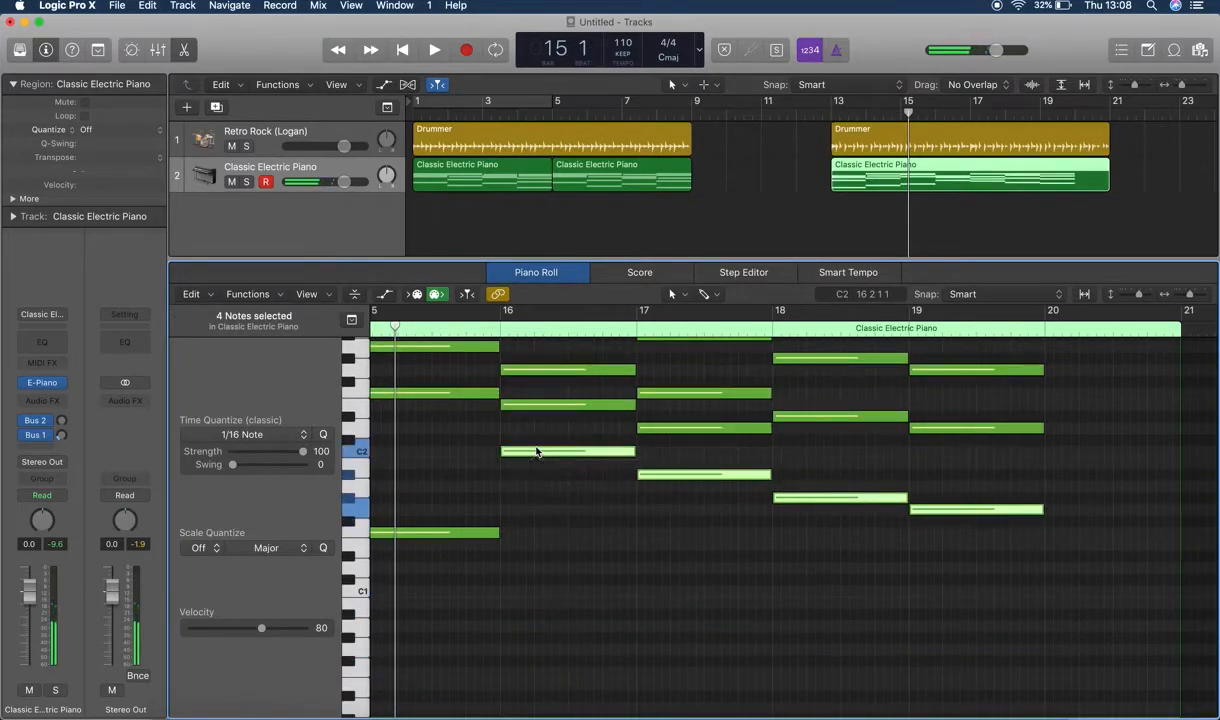
scroll(536, 452, up, 4)
scroll(536, 454, left, 4)
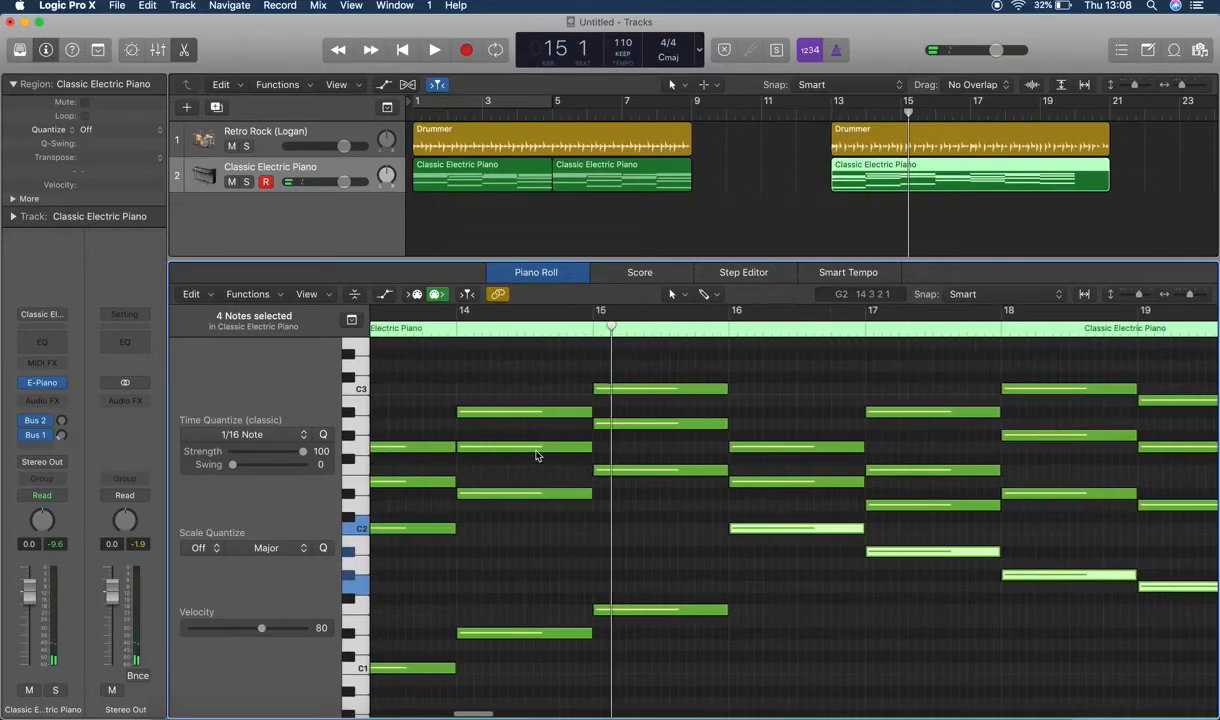
scroll(536, 456, right, 1)
key(super+z)
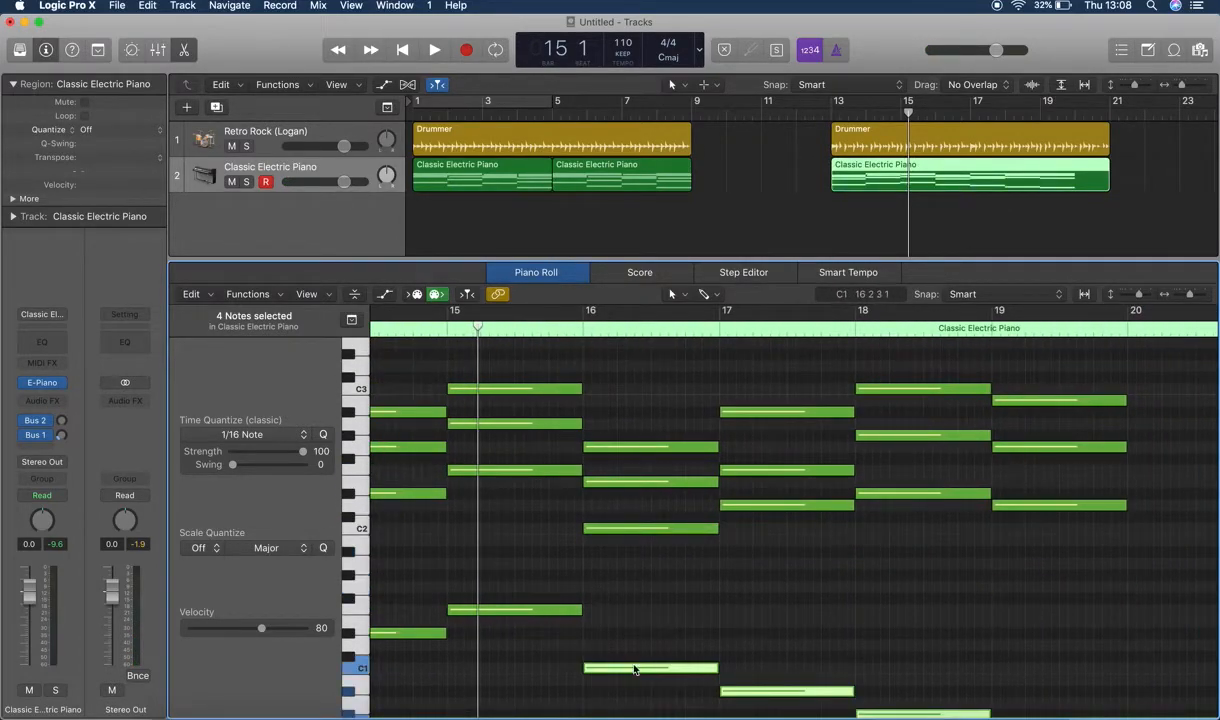
drag(630, 673, 632, 533)
scroll(637, 558, left, 2)
scroll(535, 543, right, 3)
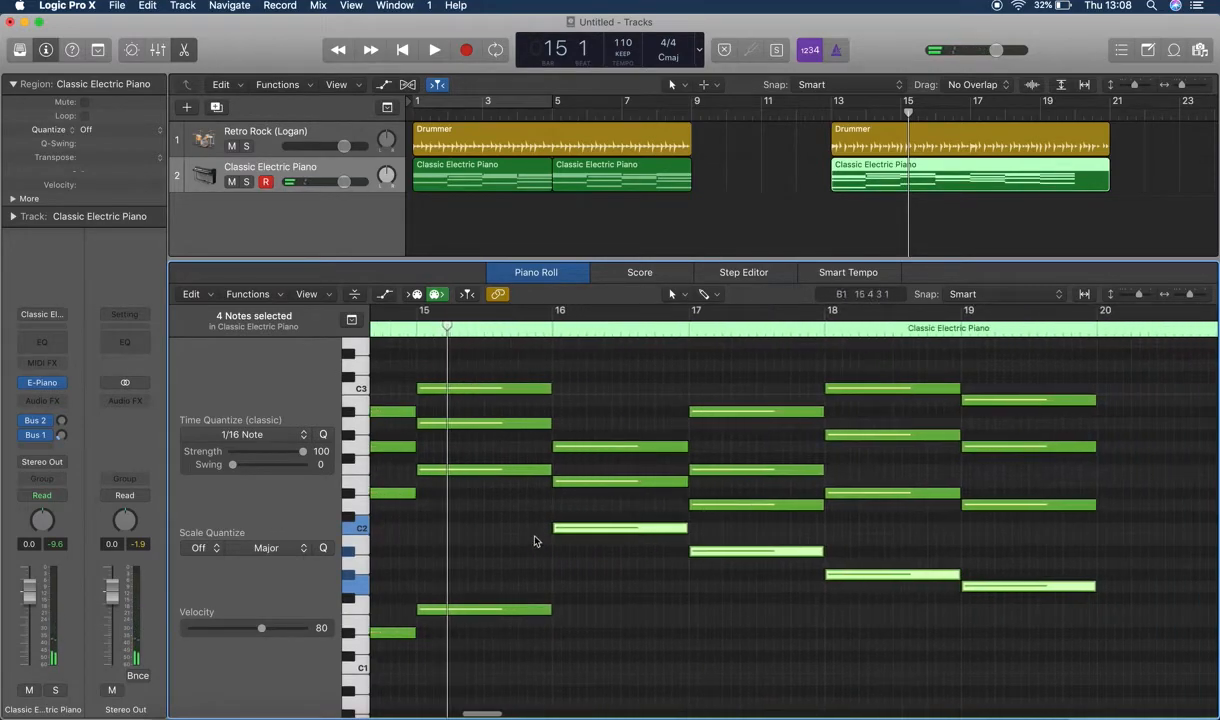
- Play back the revoiced chord progression from bar 13 and raise the system volume for listening
scroll(585, 452, up, 2)
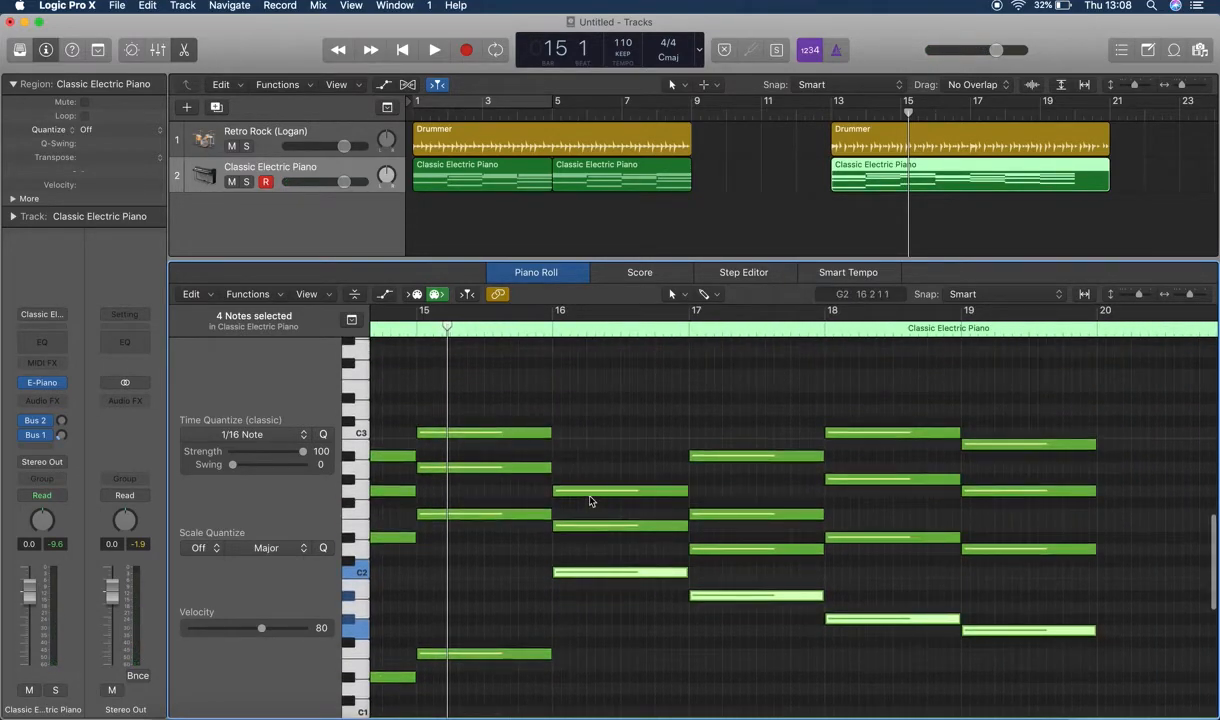
scroll(779, 512, down, 2)
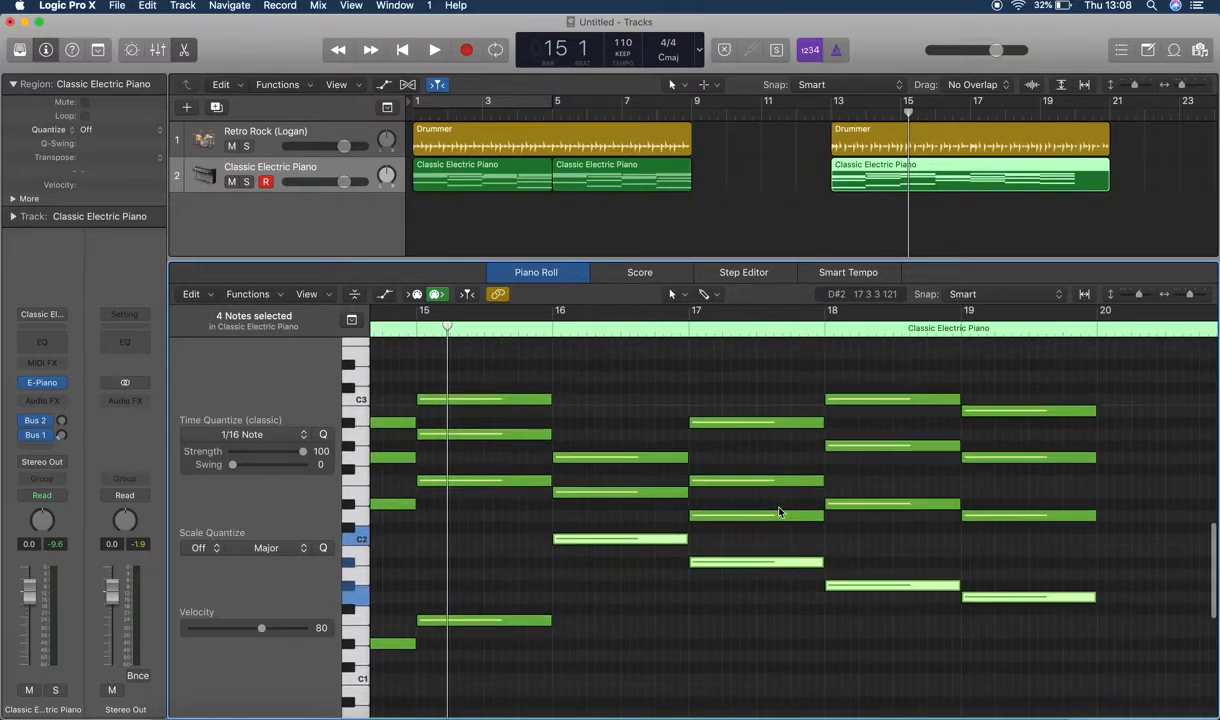
scroll(779, 512, left, 5)
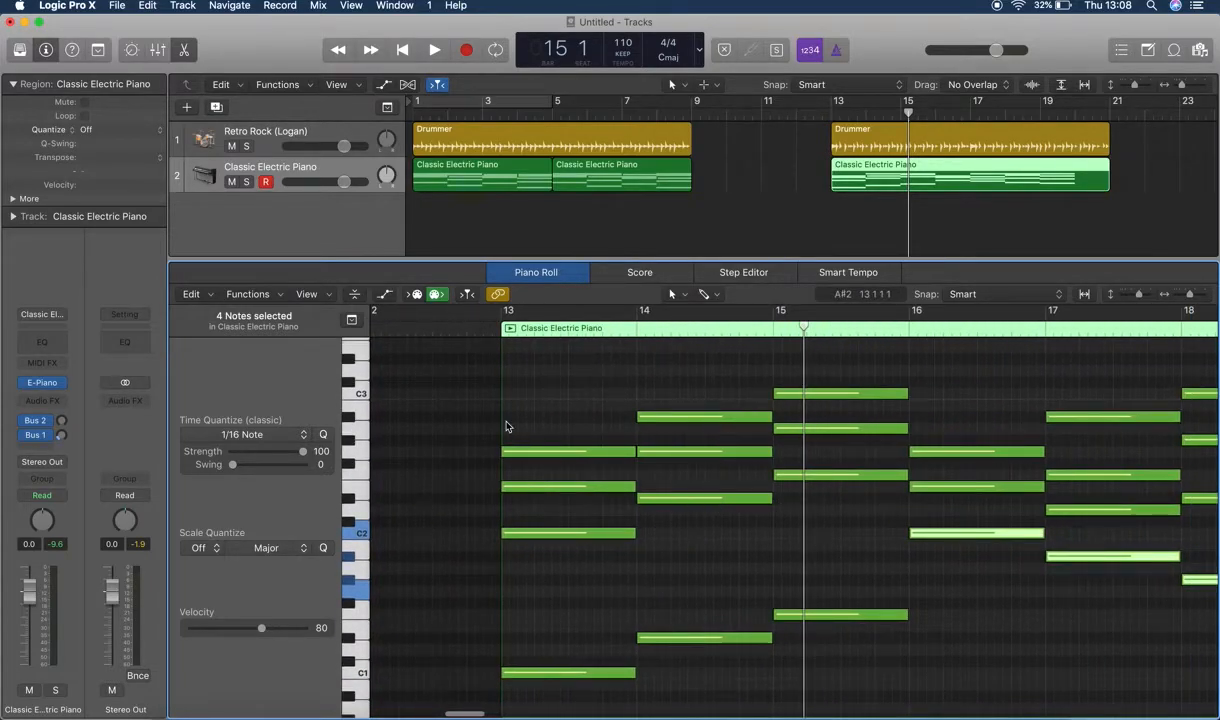
click(490, 334)
key(space)
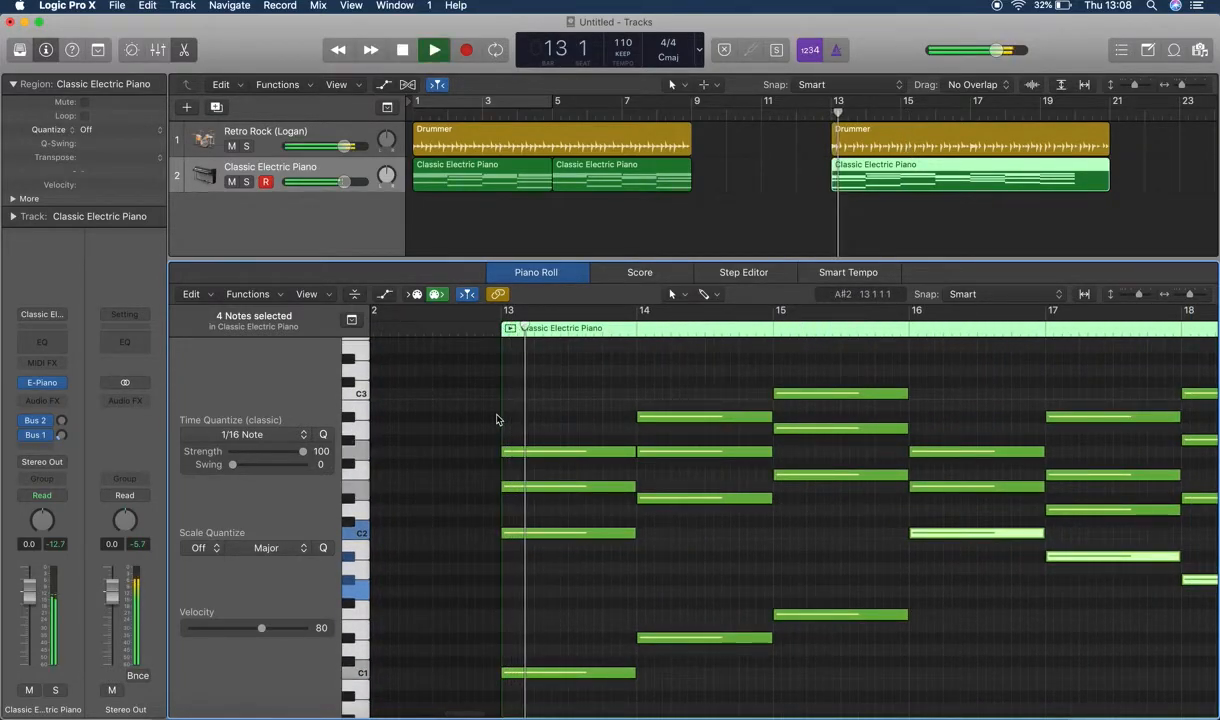
key(XF86AudioRaiseVolume)
scroll(669, 456, right, 10)
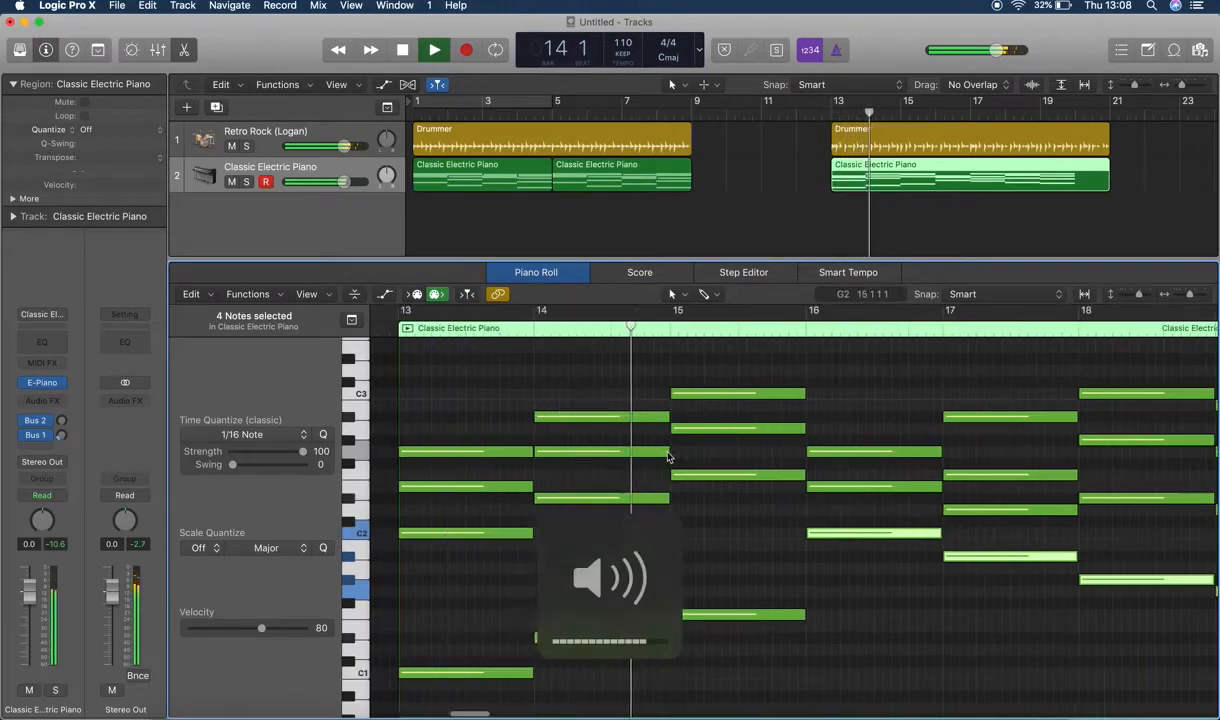
- Extend the four G chord notes at bar 19 to last until bar 21 and stop playback
drag(987, 642, 1146, 410)
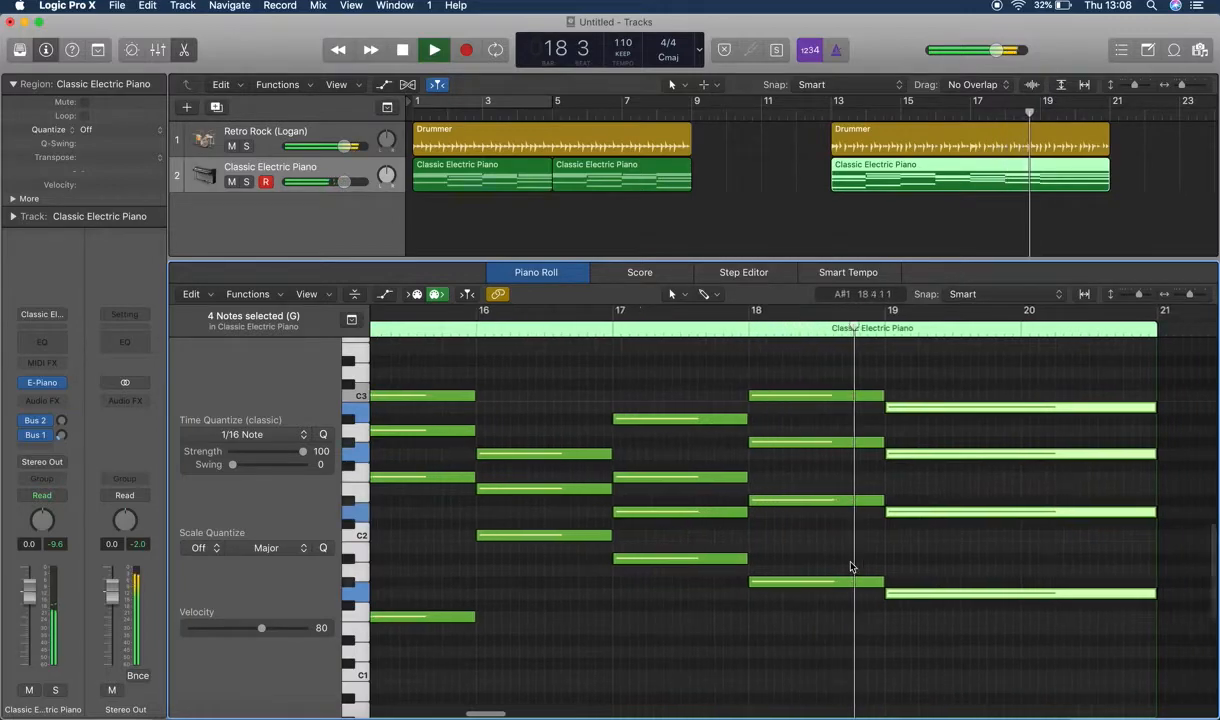
key(space)
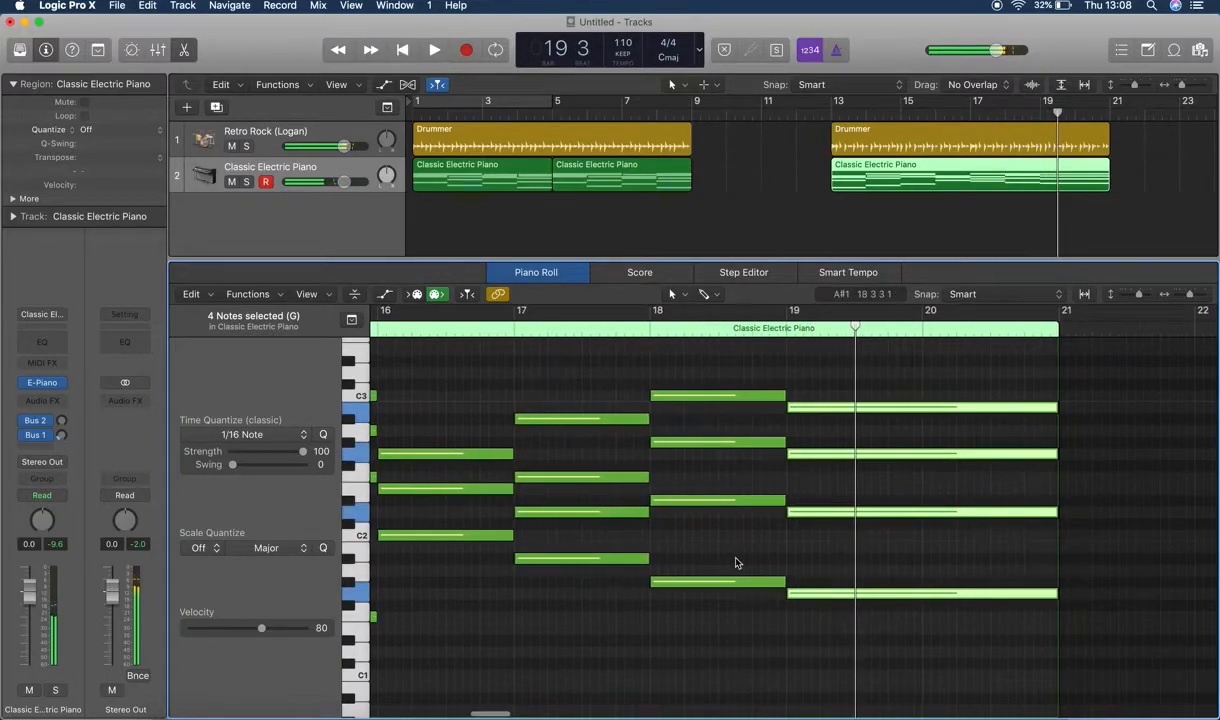
- Replay the progression from bar 13 into the lengthened G chord at bar 19, following its bass notes
scroll(738, 563, left, 6)
scroll(720, 553, right, 4)
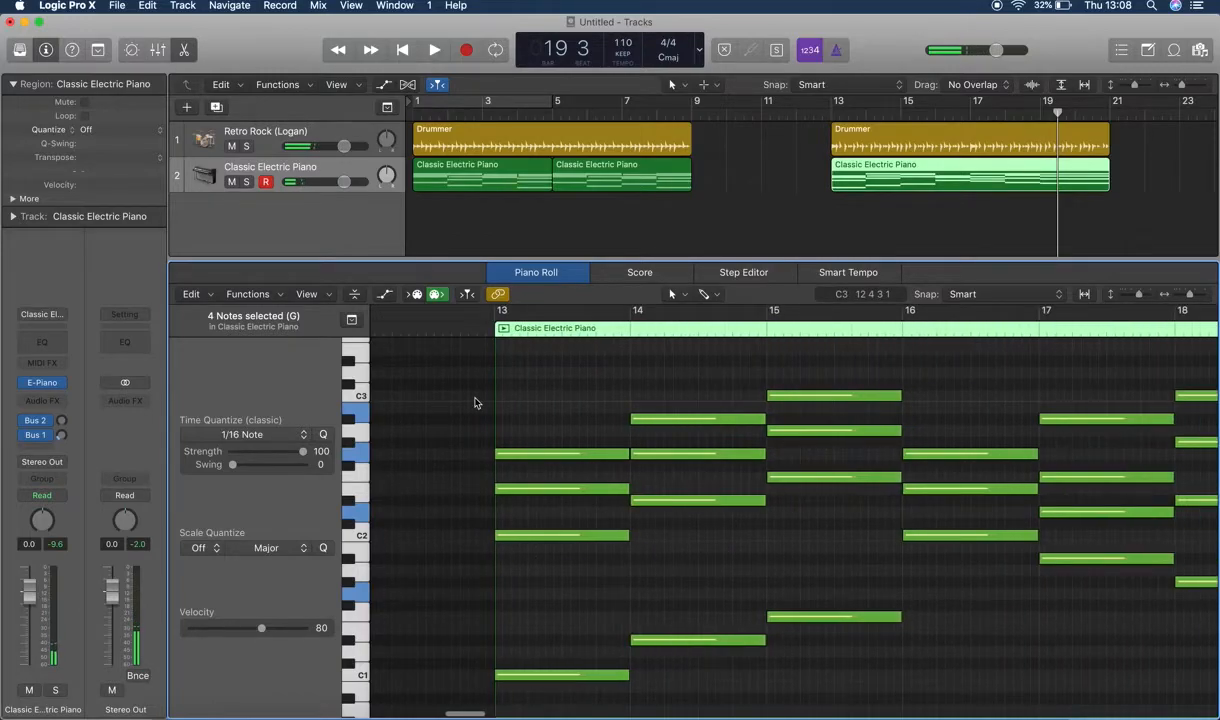
click(481, 343)
click(481, 333)
key(space)
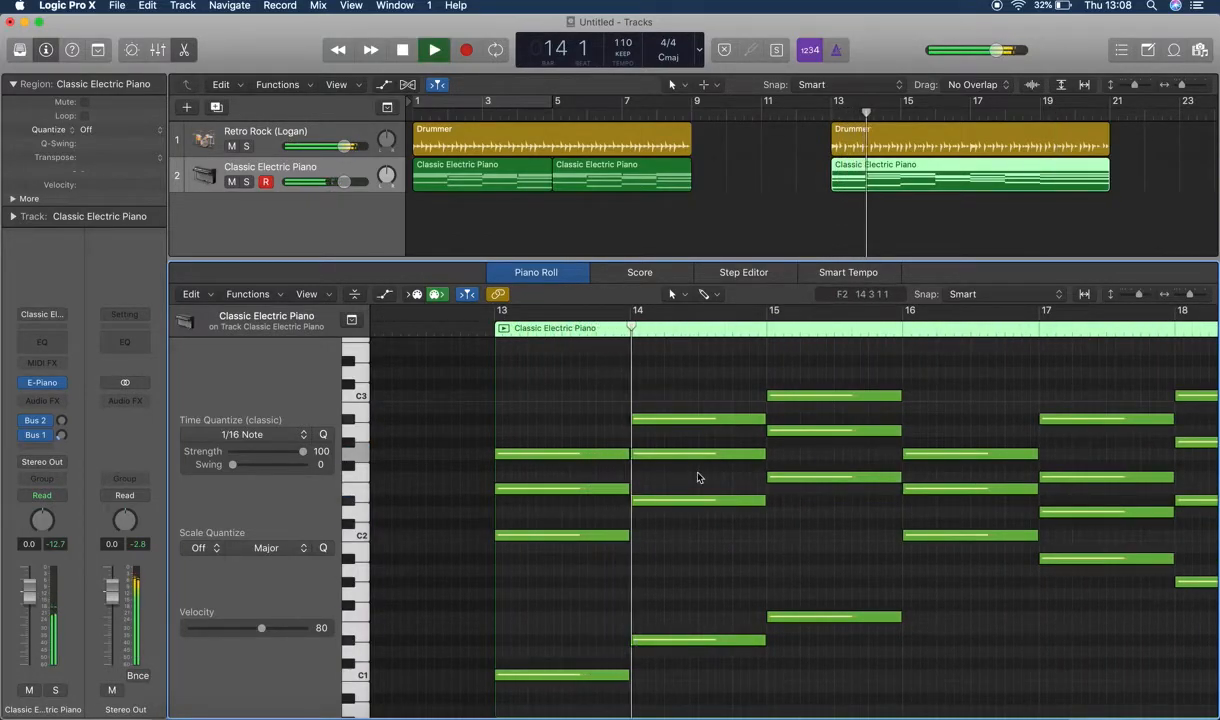
scroll(697, 472, right, 2)
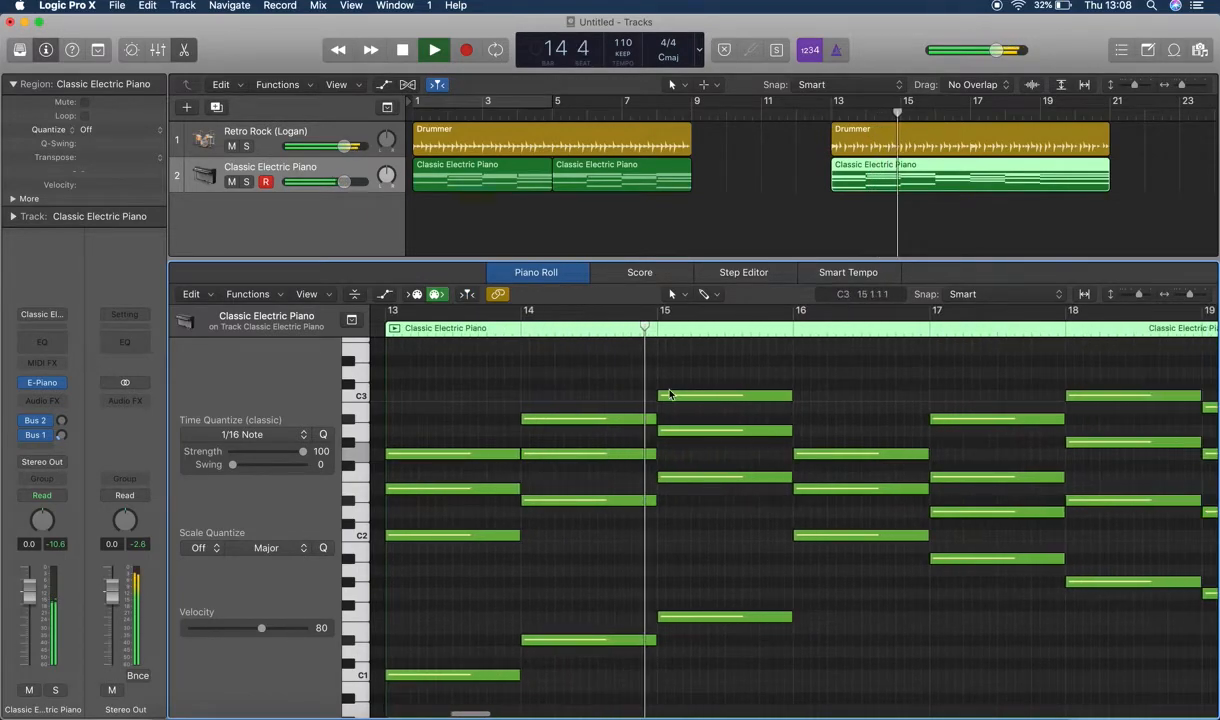
scroll(694, 470, right, 5)
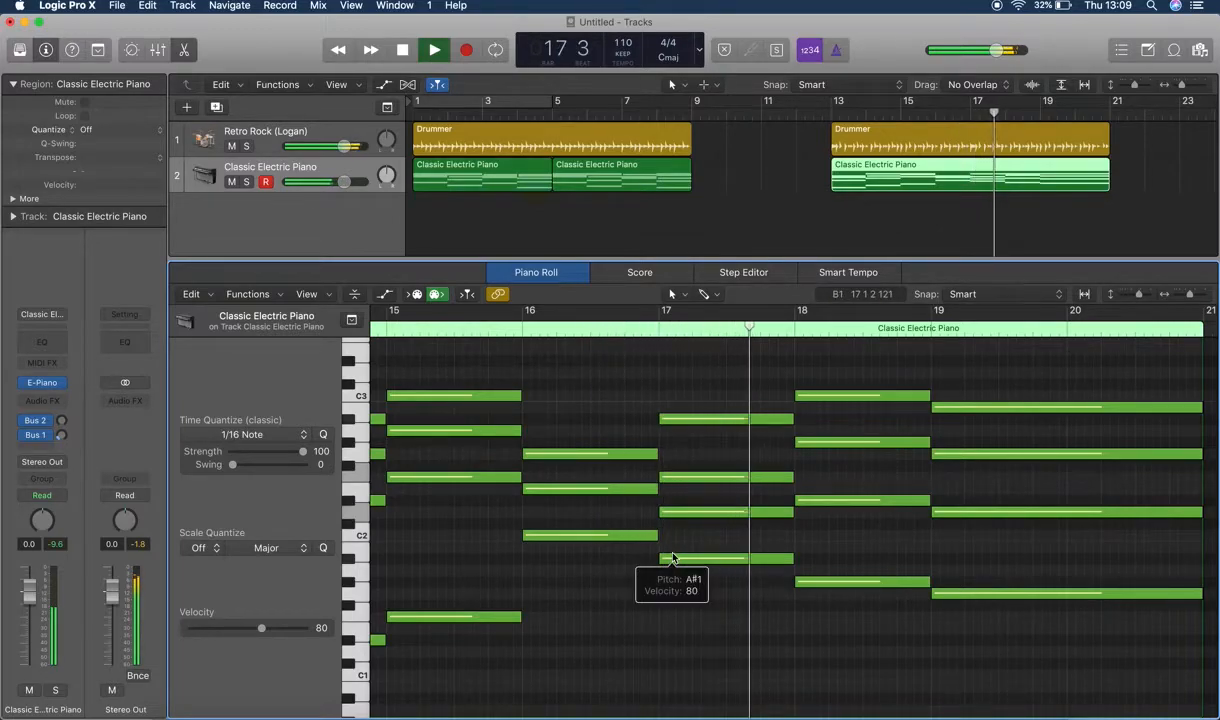
scroll(844, 592, right, 6)
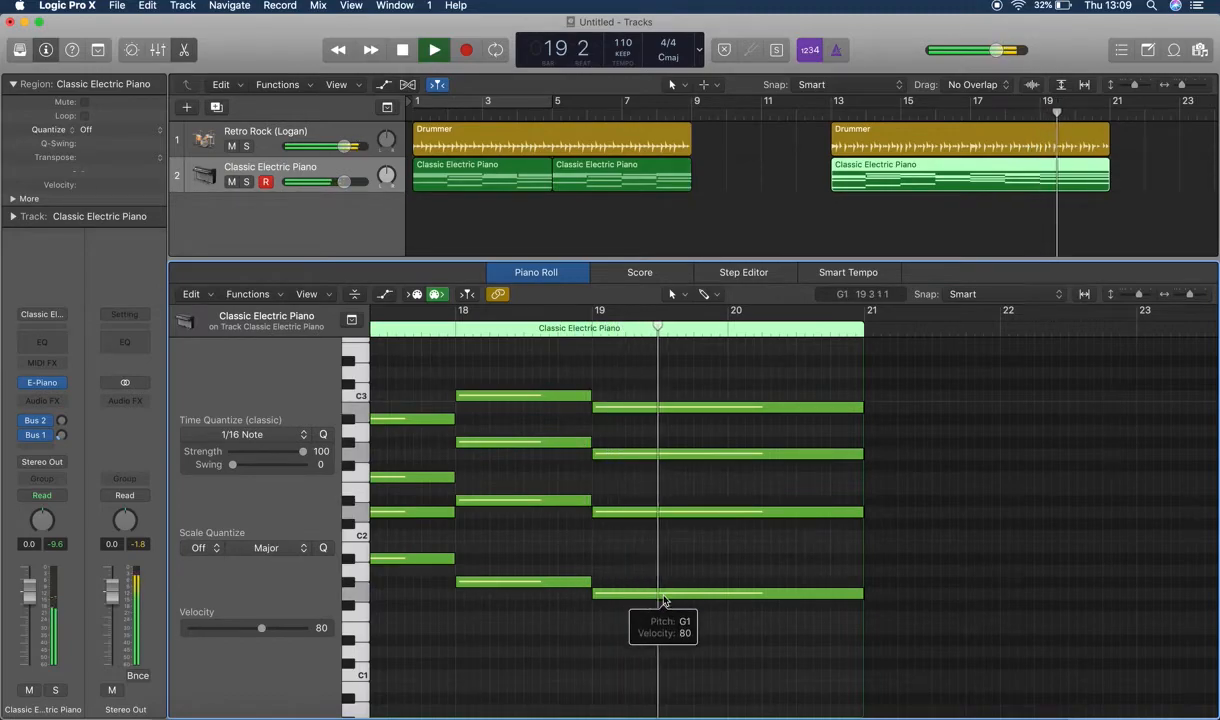
key(space)
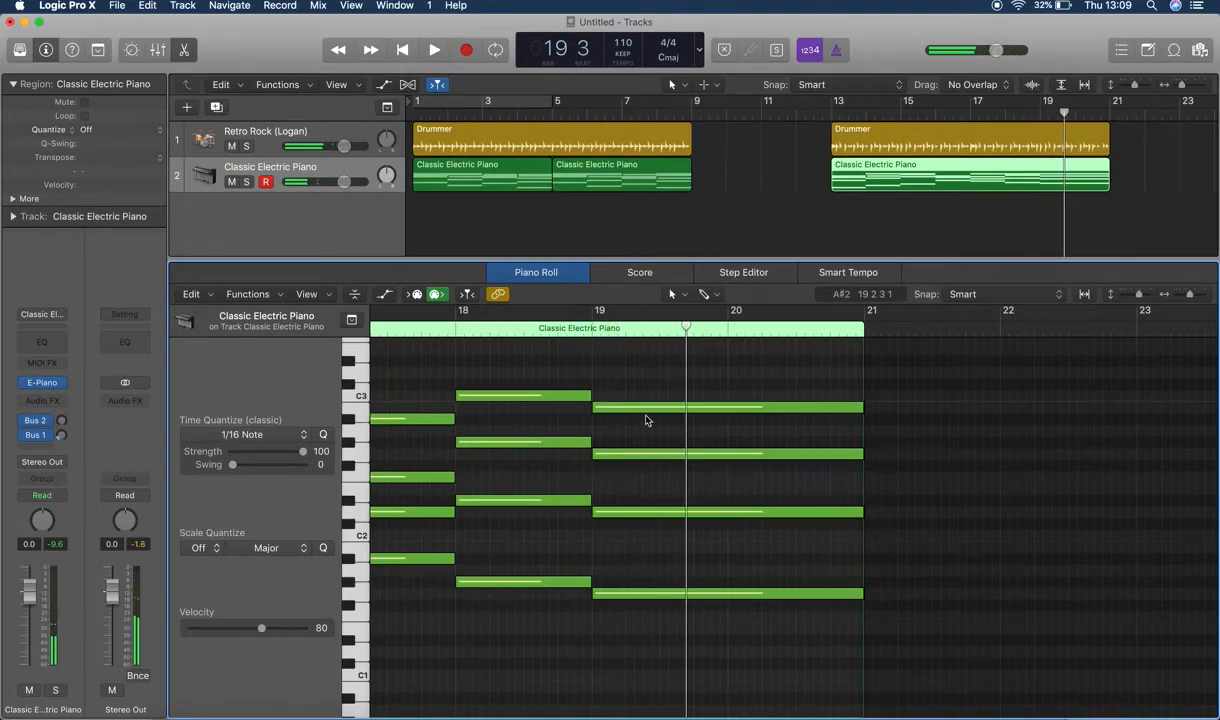
- Switch to the Word document and review the major and minor key chord table
key(ctrl+Up)
click(860, 368)
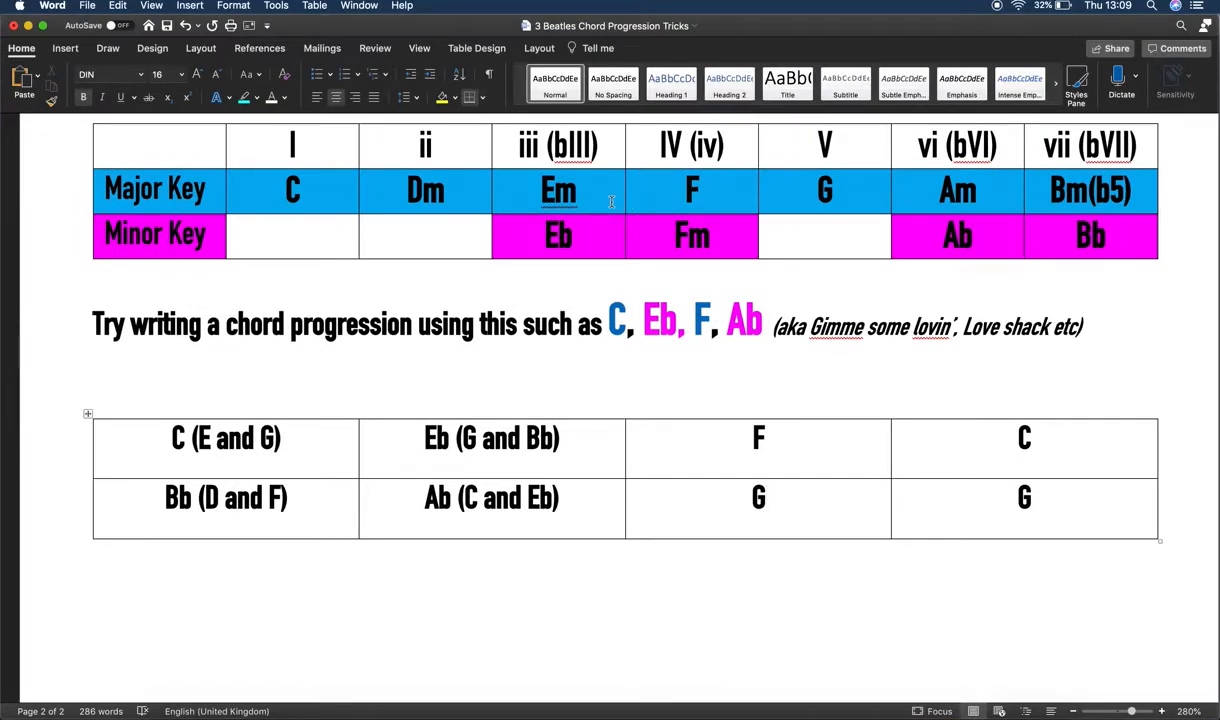
scroll(611, 201, up, 1)
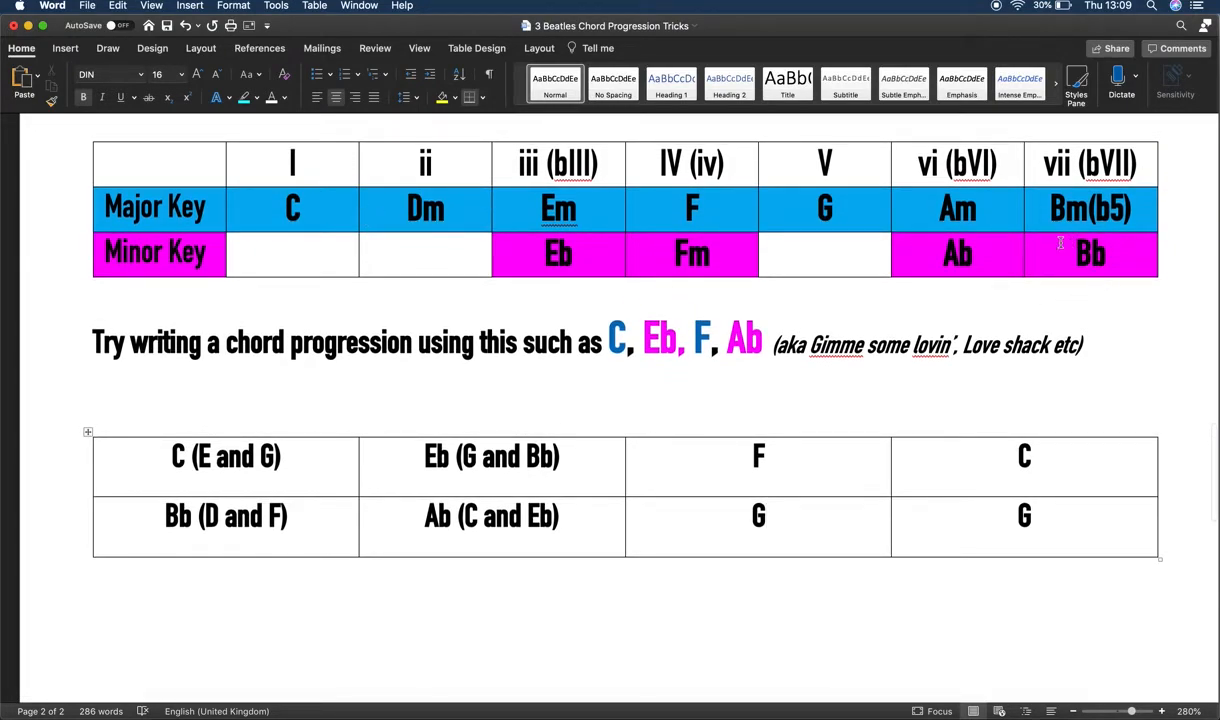
- Return to Logic Pro X and move the bar 13 drummer and piano regions together to start at bar 9
key(ctrl+Up)
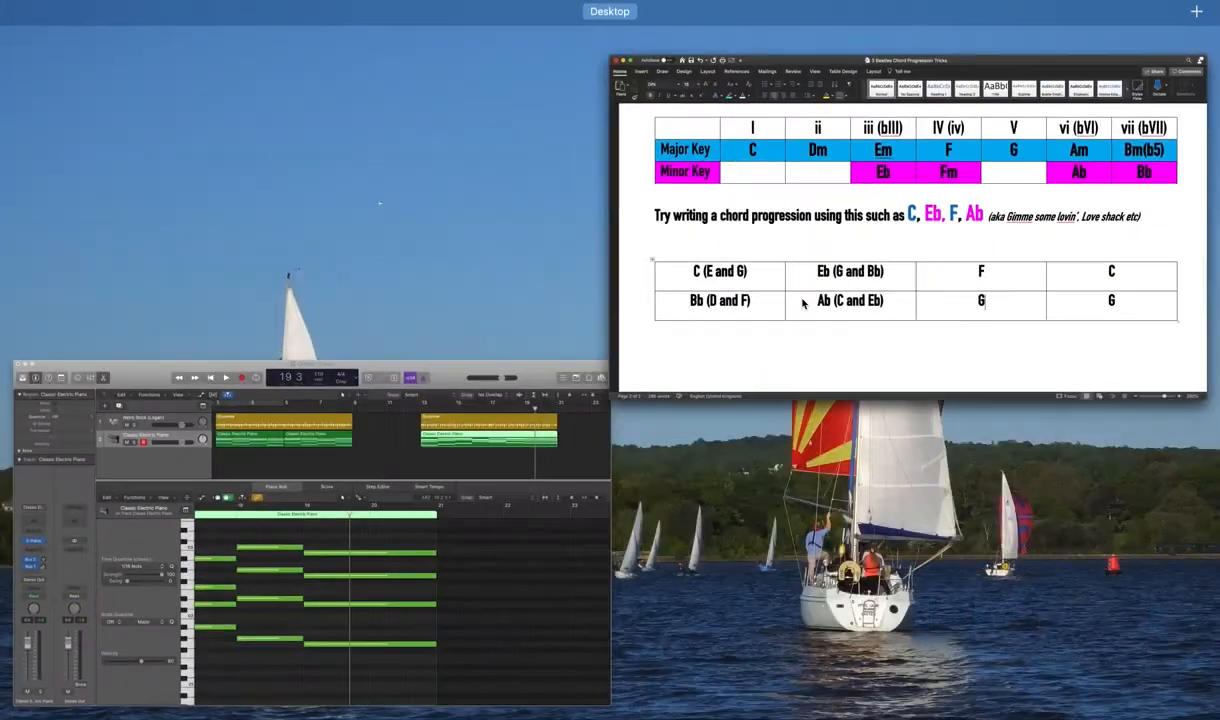
click(504, 523)
scroll(672, 498, left, 5)
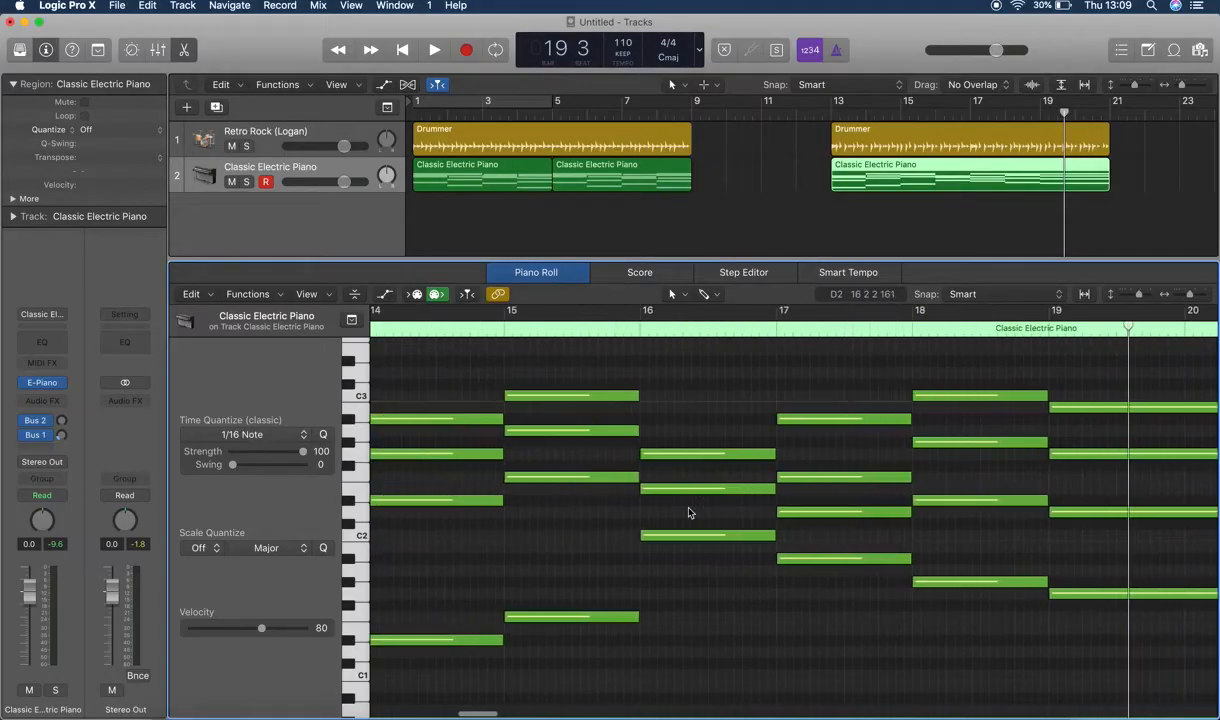
drag(877, 196, 705, 167)
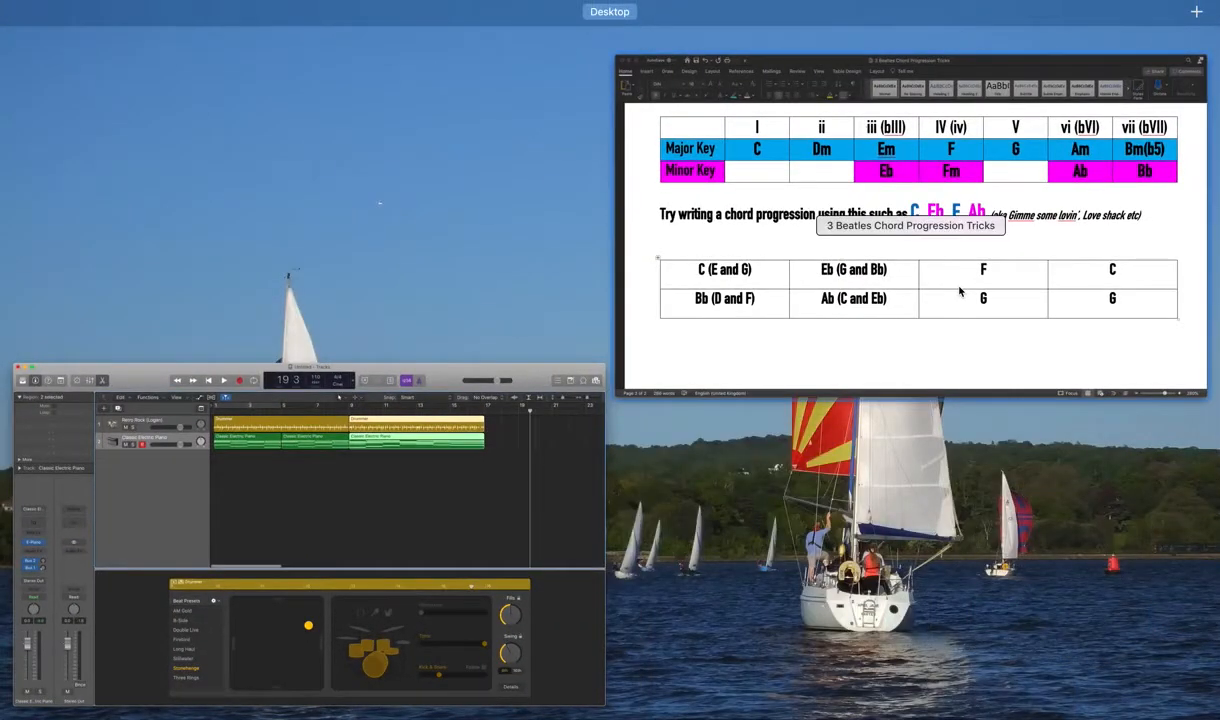
- Switch to the Word document and compare the cycle of 5ths chord table with the mixed major/minor progression table
click(958, 289)
scroll(958, 287, up, 15)
scroll(958, 287, up, 5)
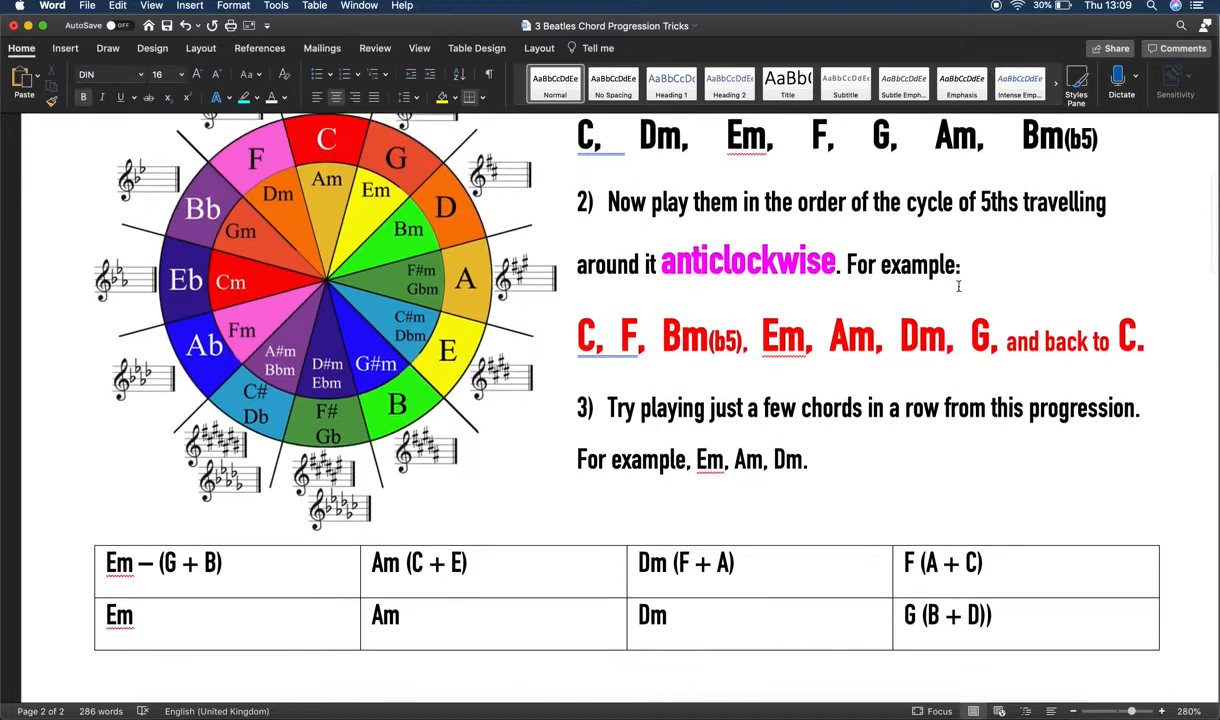
scroll(958, 287, down, 3)
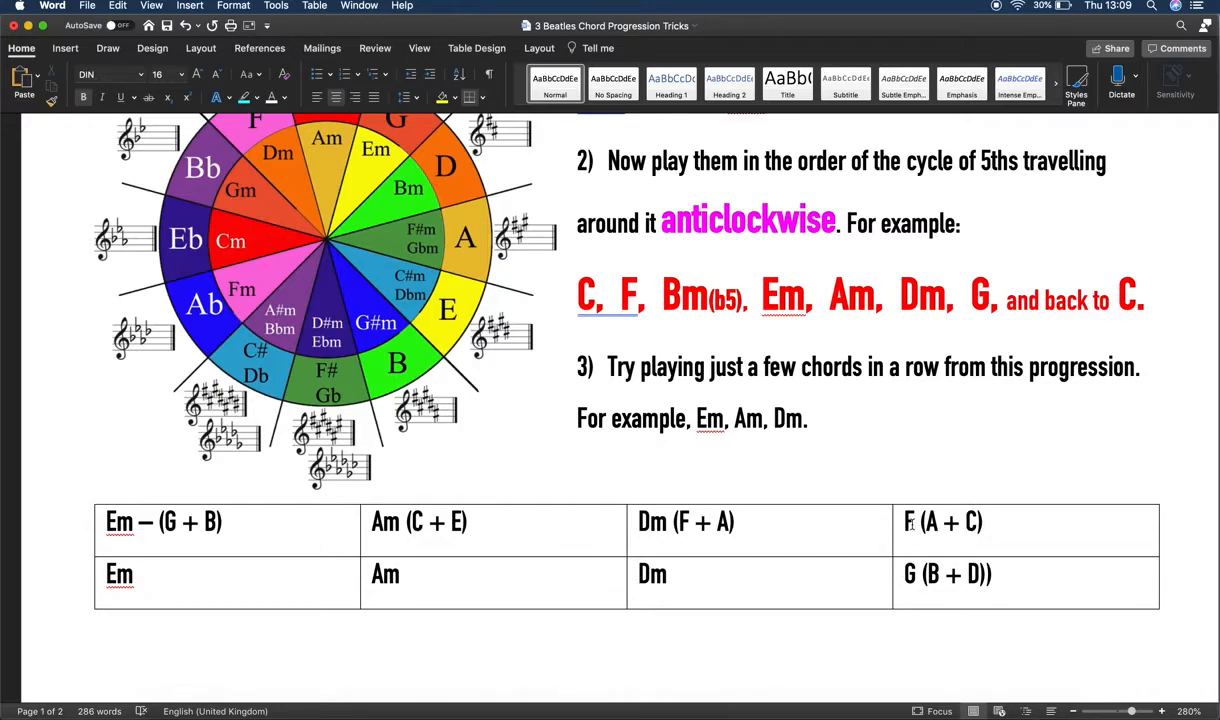
scroll(905, 522, up, 2)
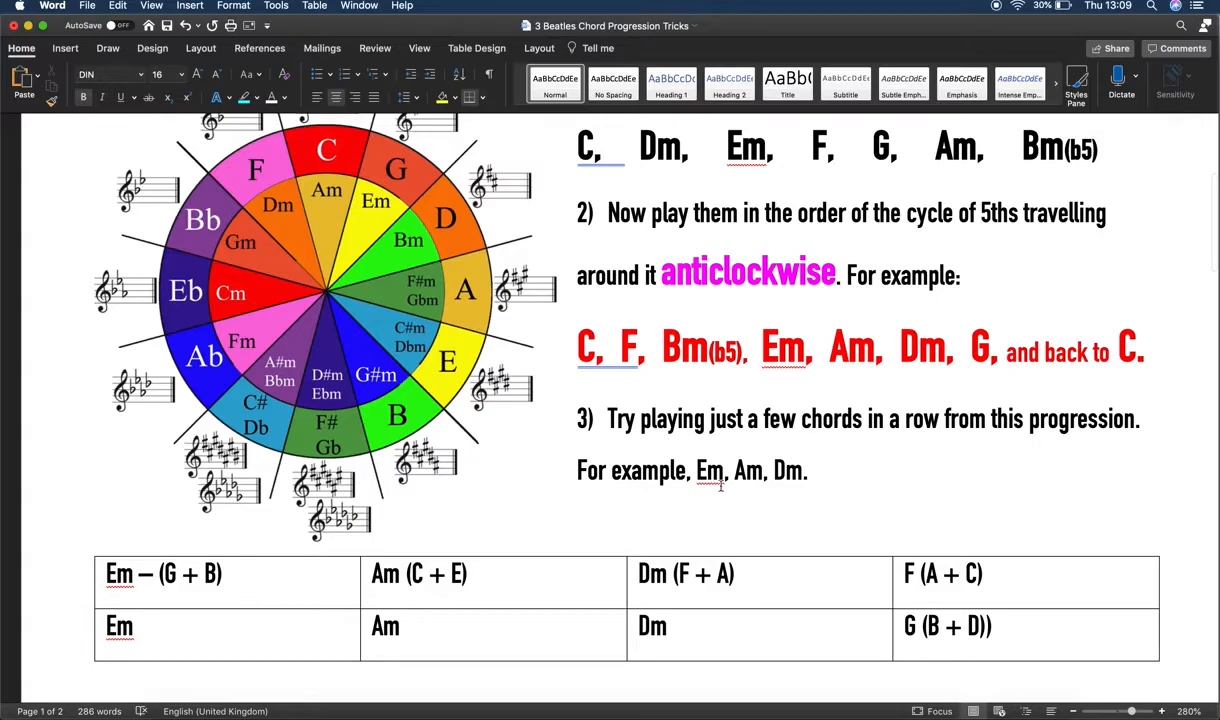
scroll(888, 618, down, 20)
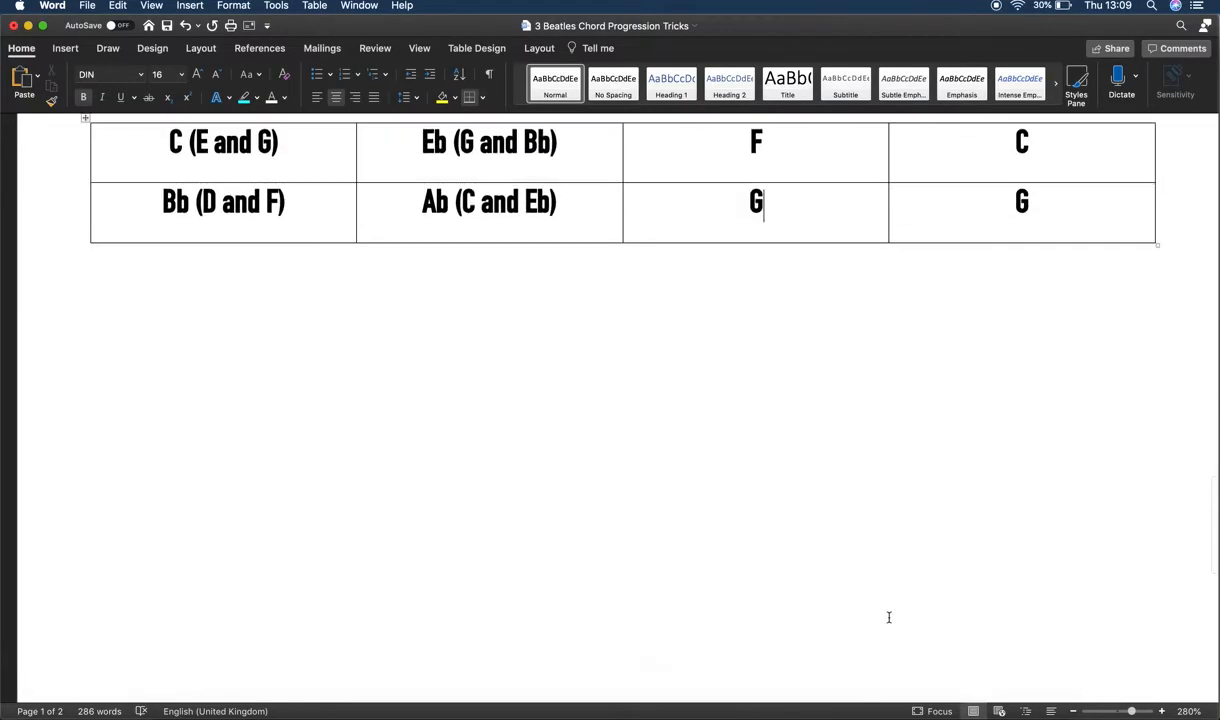
scroll(852, 602, up, 7)
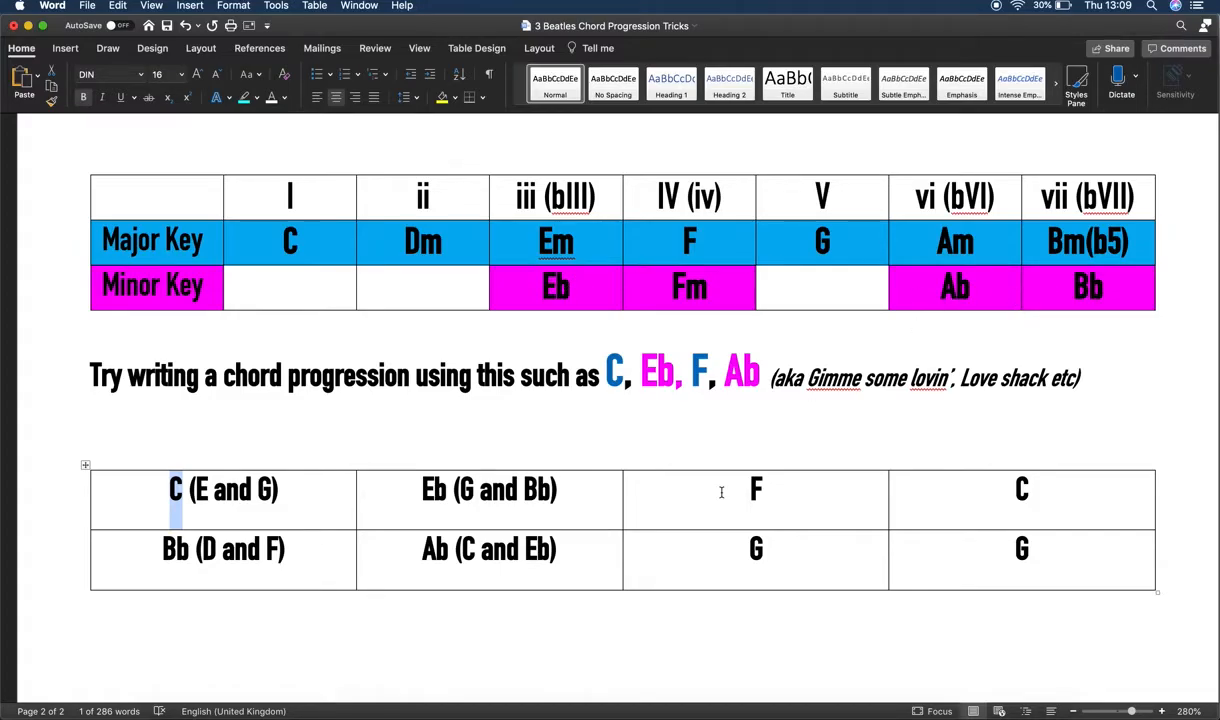
- Return to Logic Pro X and play the joined progressions from bar 1 into the second section
key(ctrl+Up)
click(348, 548)
scroll(641, 259, right, 1)
click(414, 105)
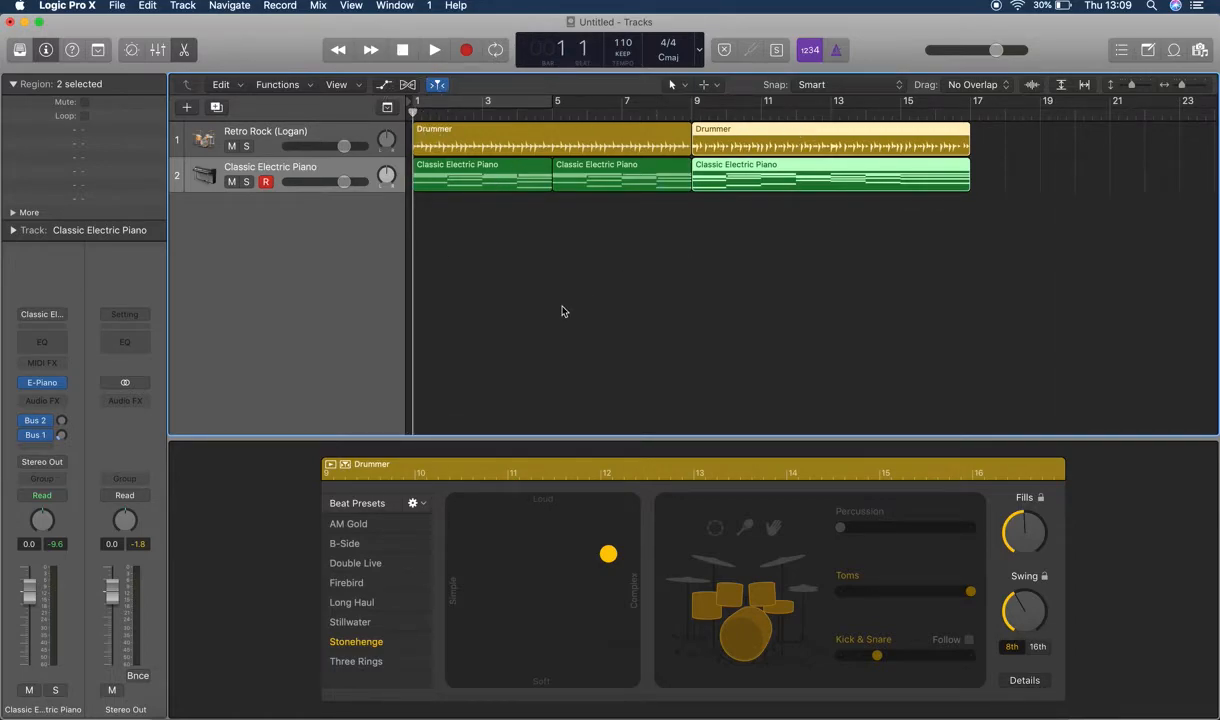
key(space)
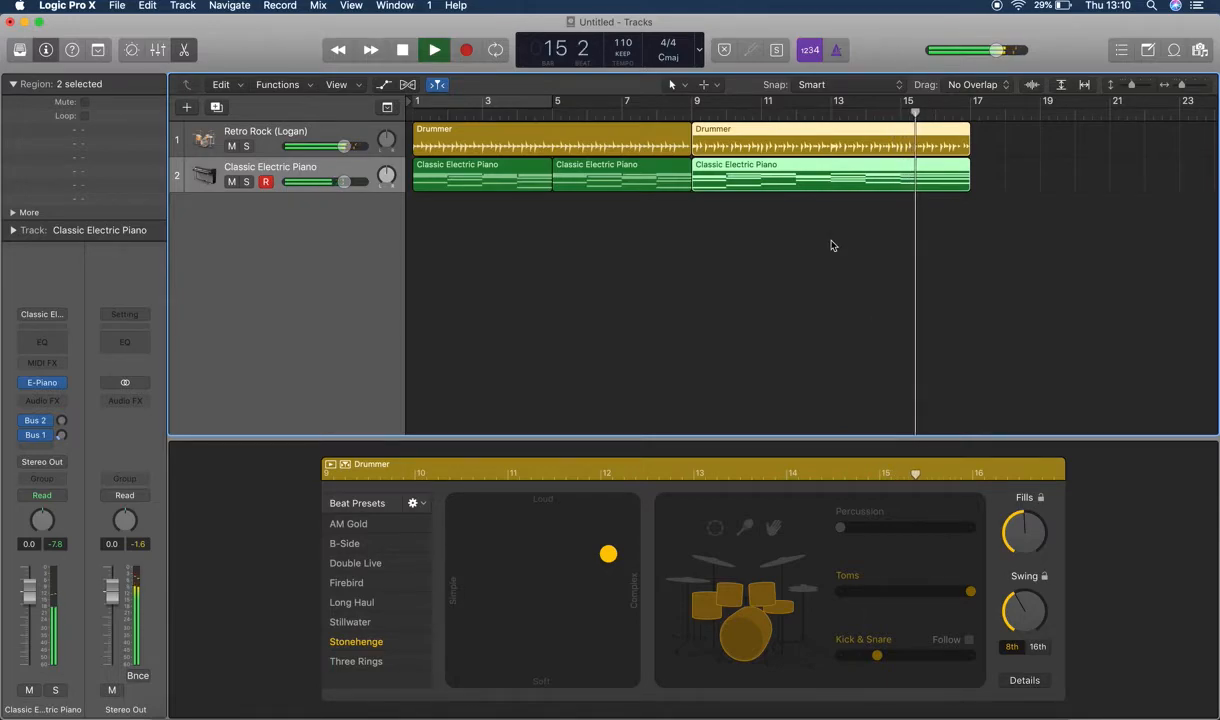
key(space)
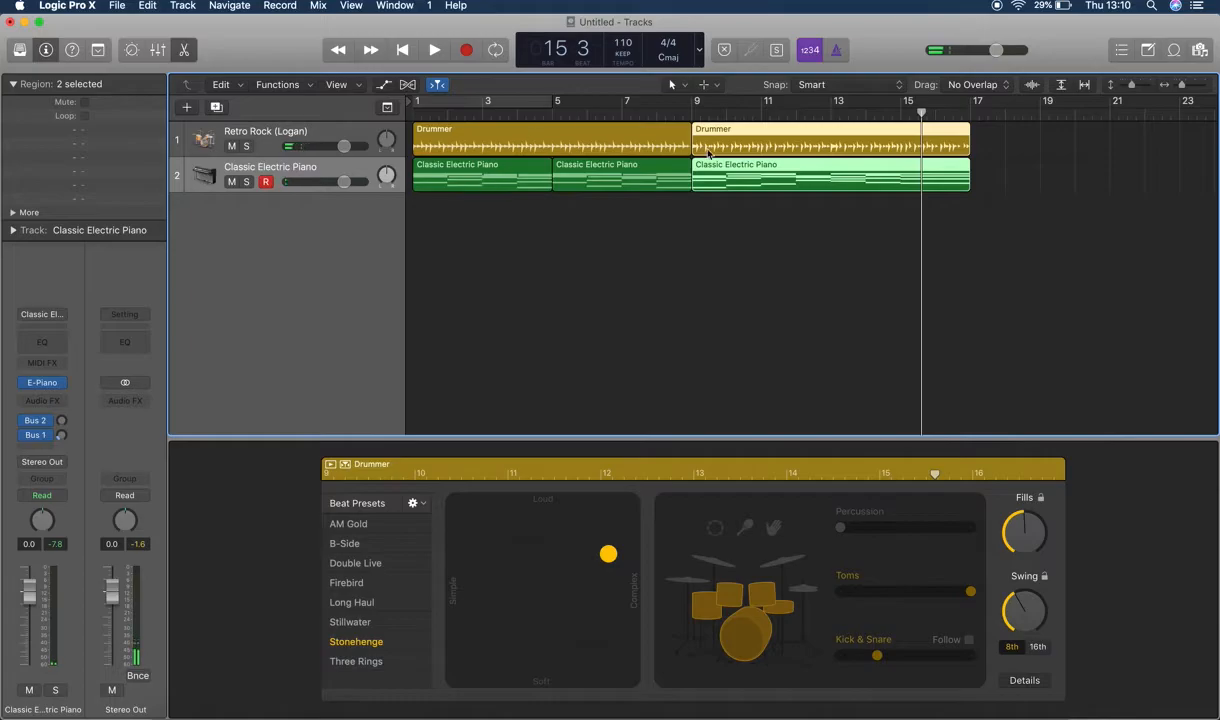
- Switch to the Word document and review the cycle of 5ths, surprise chord and mixed major/minor key sections
key(ctrl+Up)
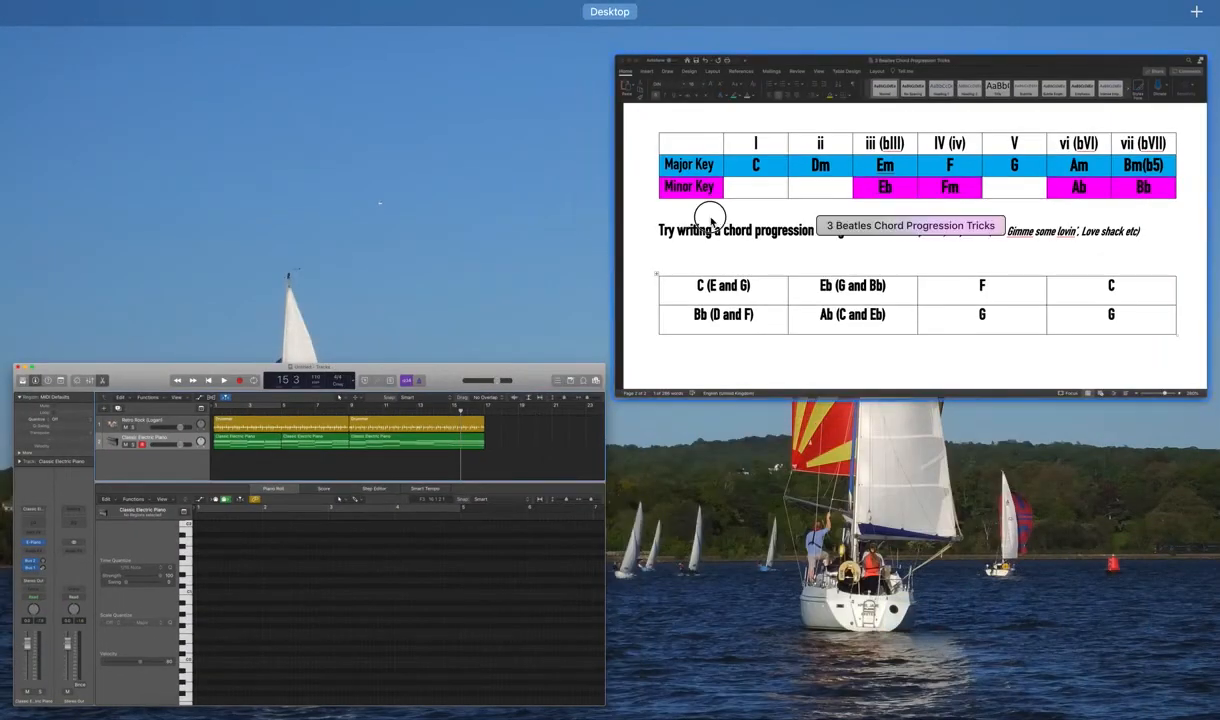
click(677, 206)
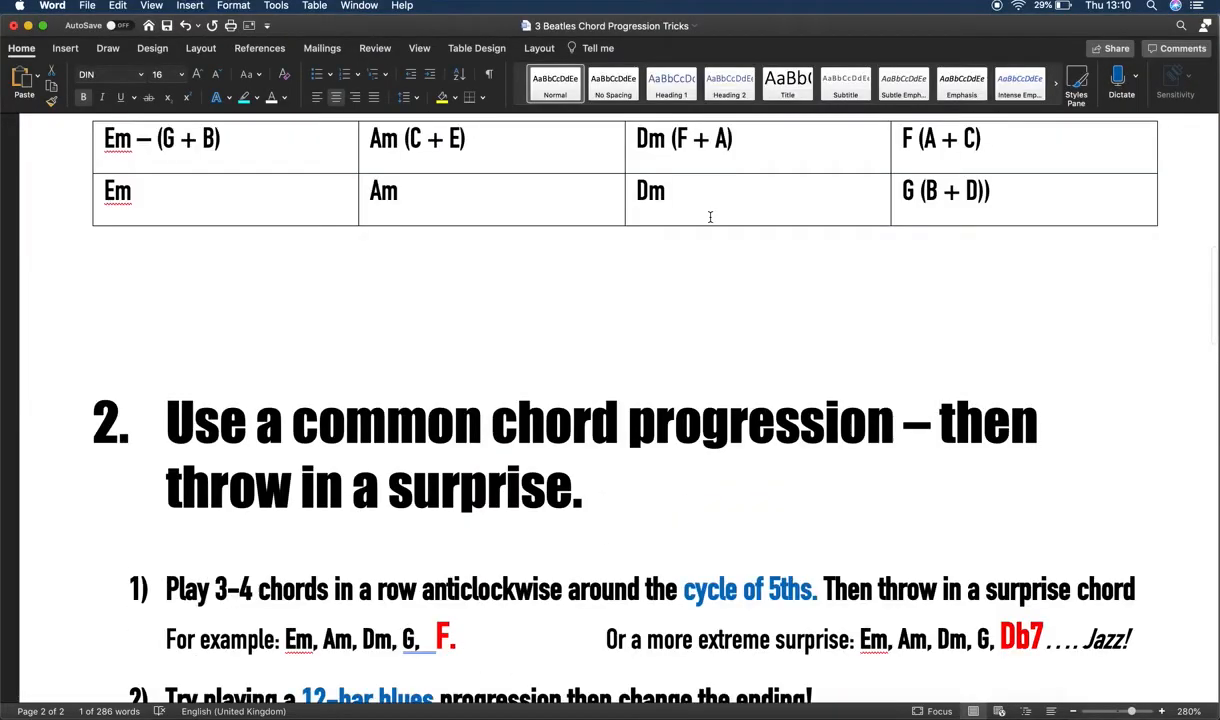
scroll(710, 216, up, 10)
scroll(670, 348, down, 6)
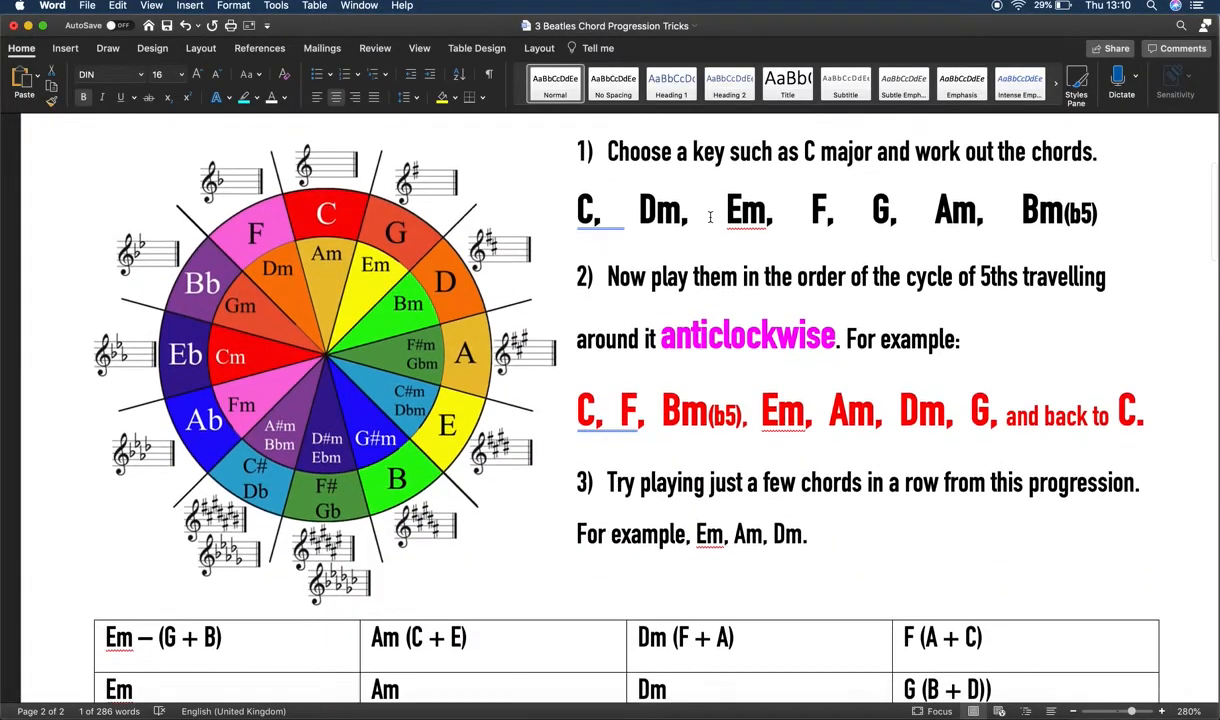
scroll(670, 348, down, 15)
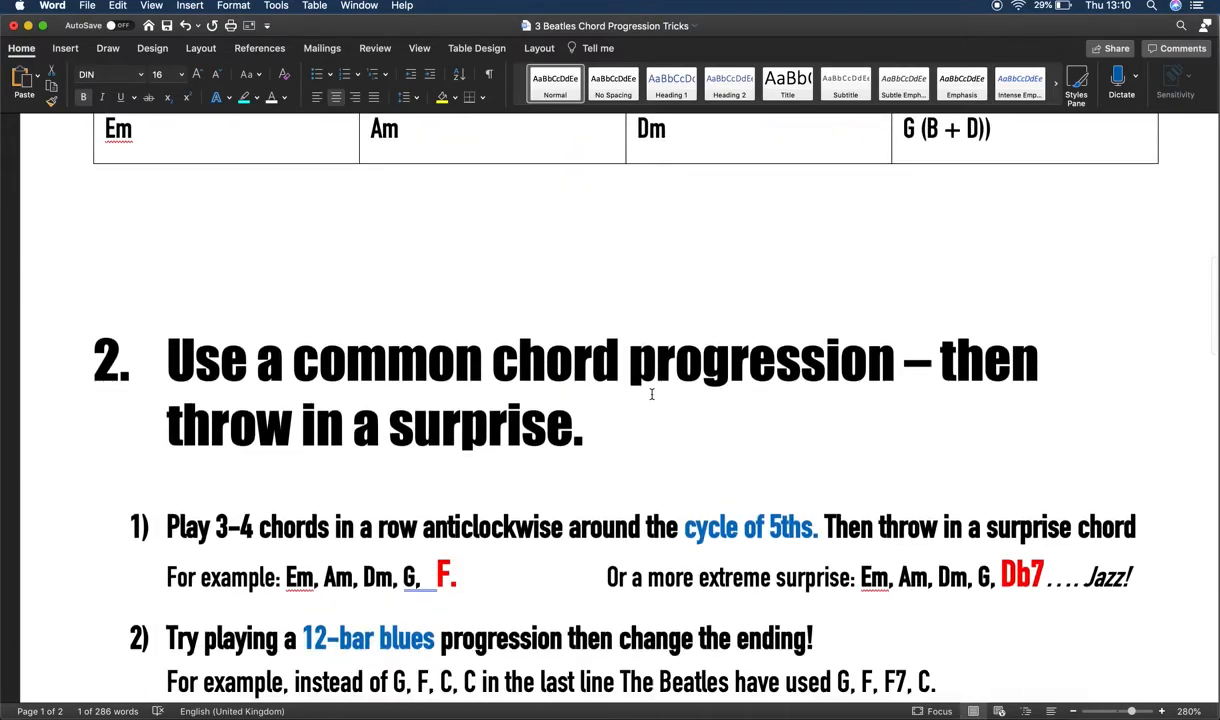
scroll(651, 394, up, 5)
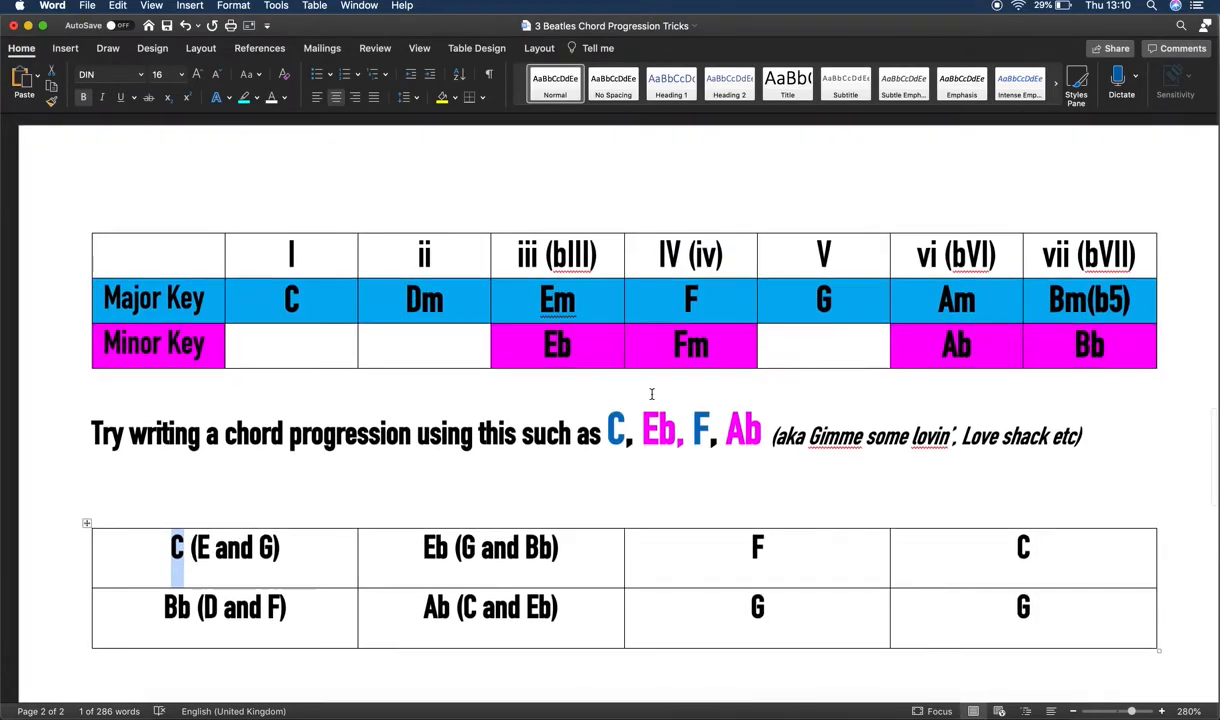
- Return to Logic Pro X, check the three piano regions' notes together, and enlarge the Tracks area above the Piano Roll
key(ctrl+Up)
click(424, 452)
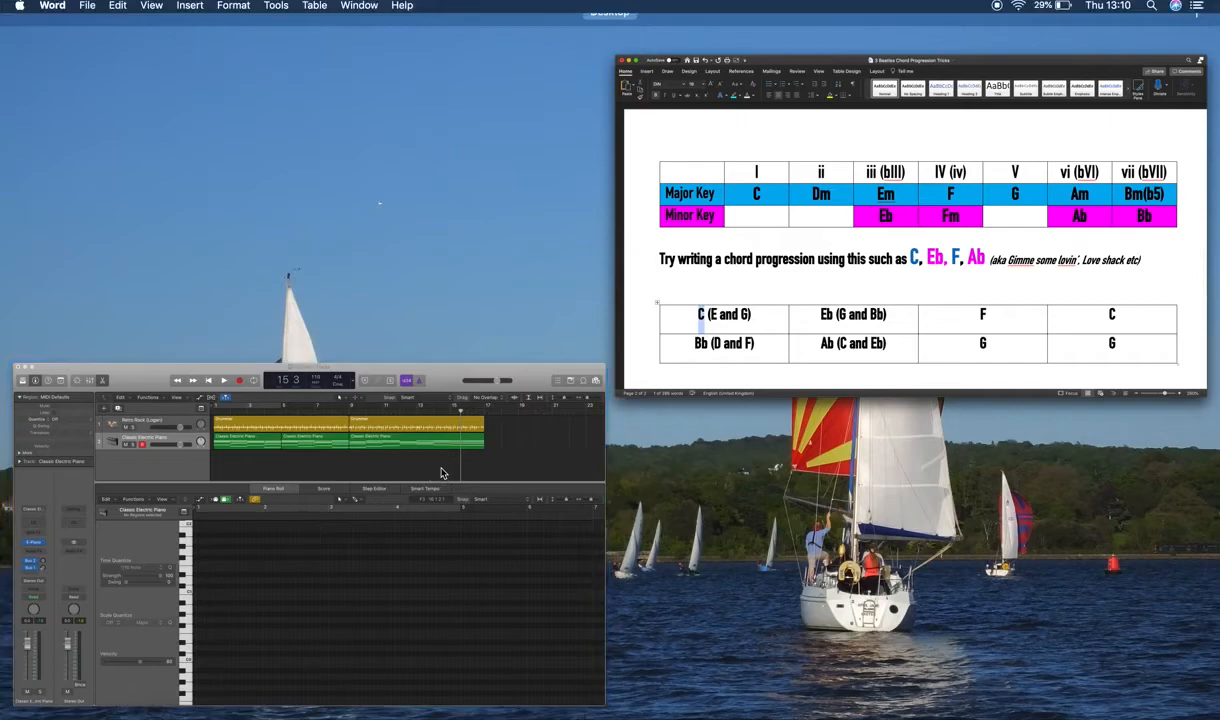
drag(479, 238, 796, 180)
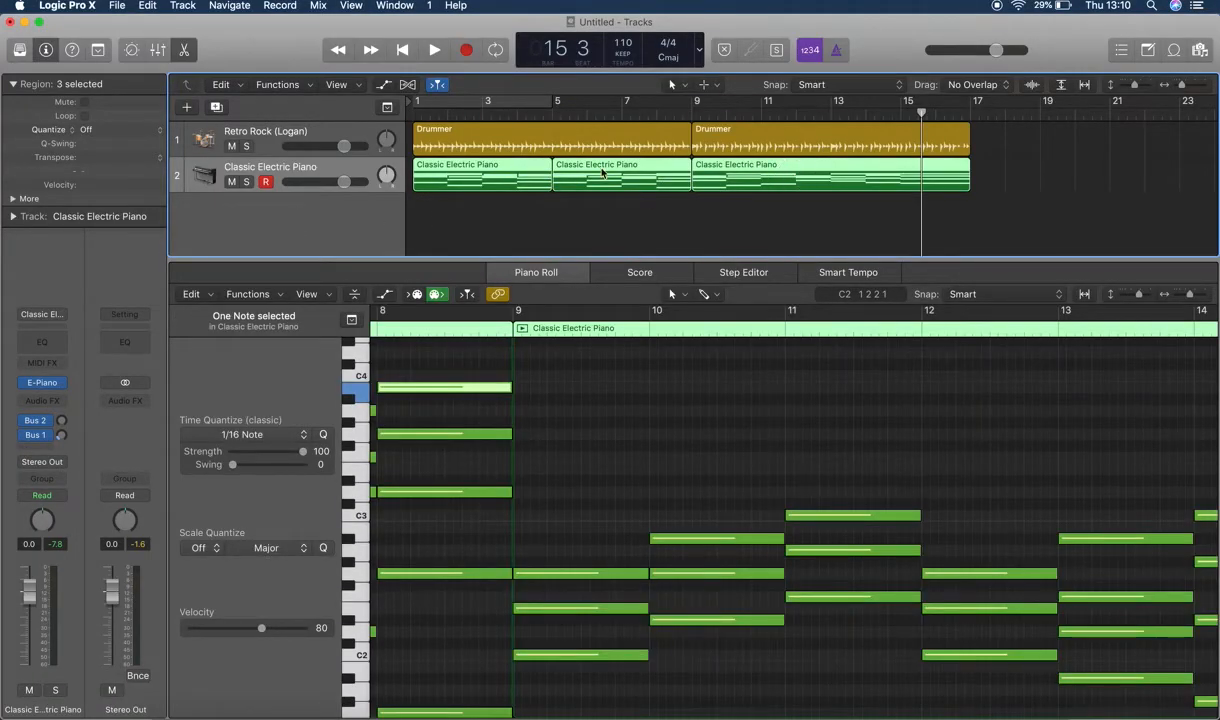
click(440, 216)
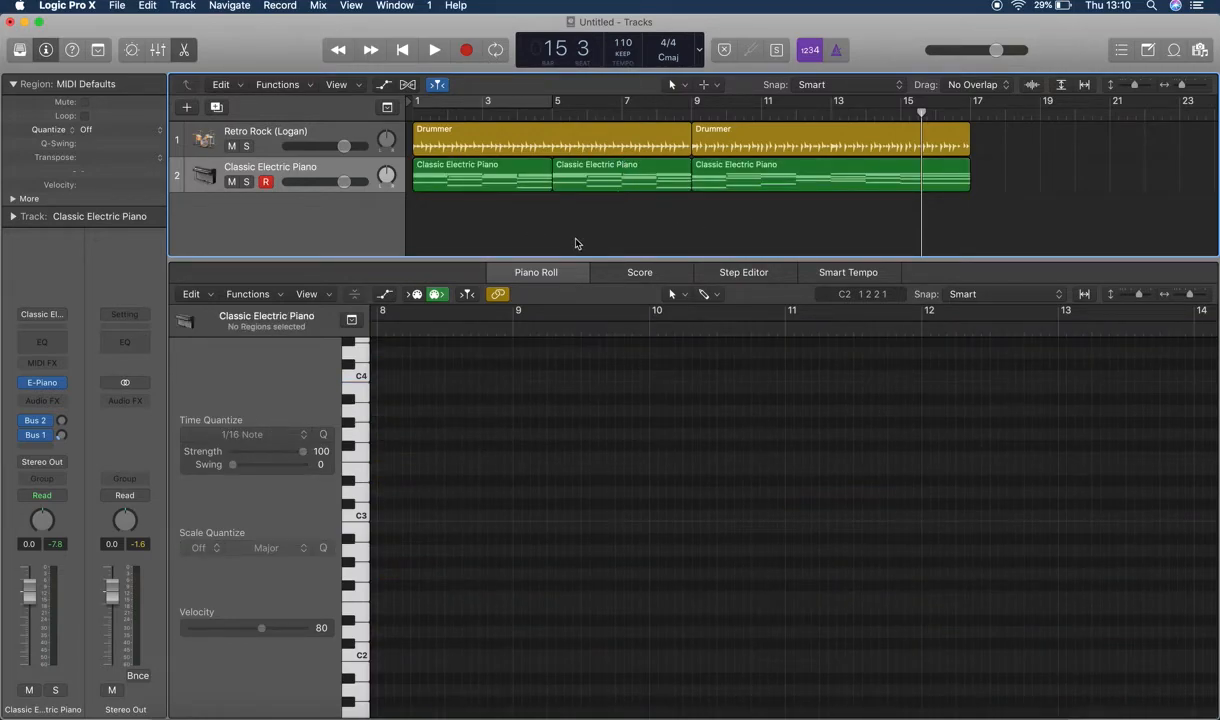
drag(567, 257, 561, 386)
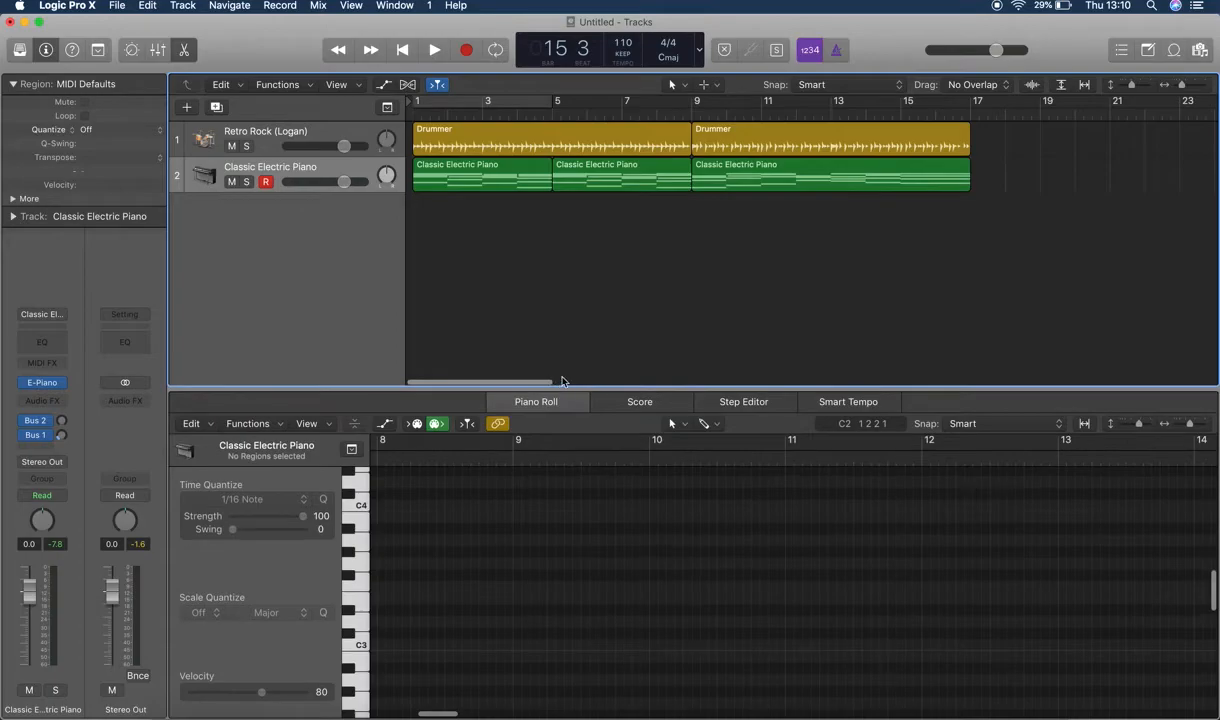
- Switch to the Word document and review the Em–Am–Dm cycle of 5ths table and the C–Eb–F mixed major/minor chord table
key(ctrl+Up)
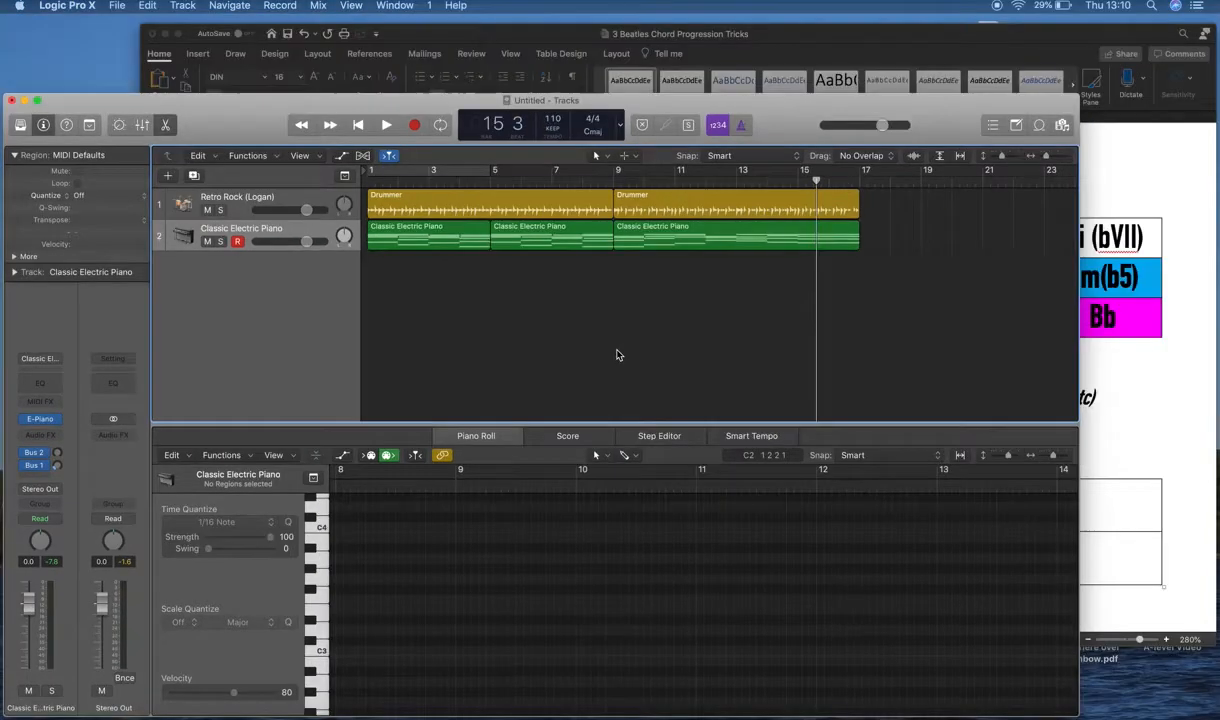
click(727, 311)
scroll(655, 597, up, 20)
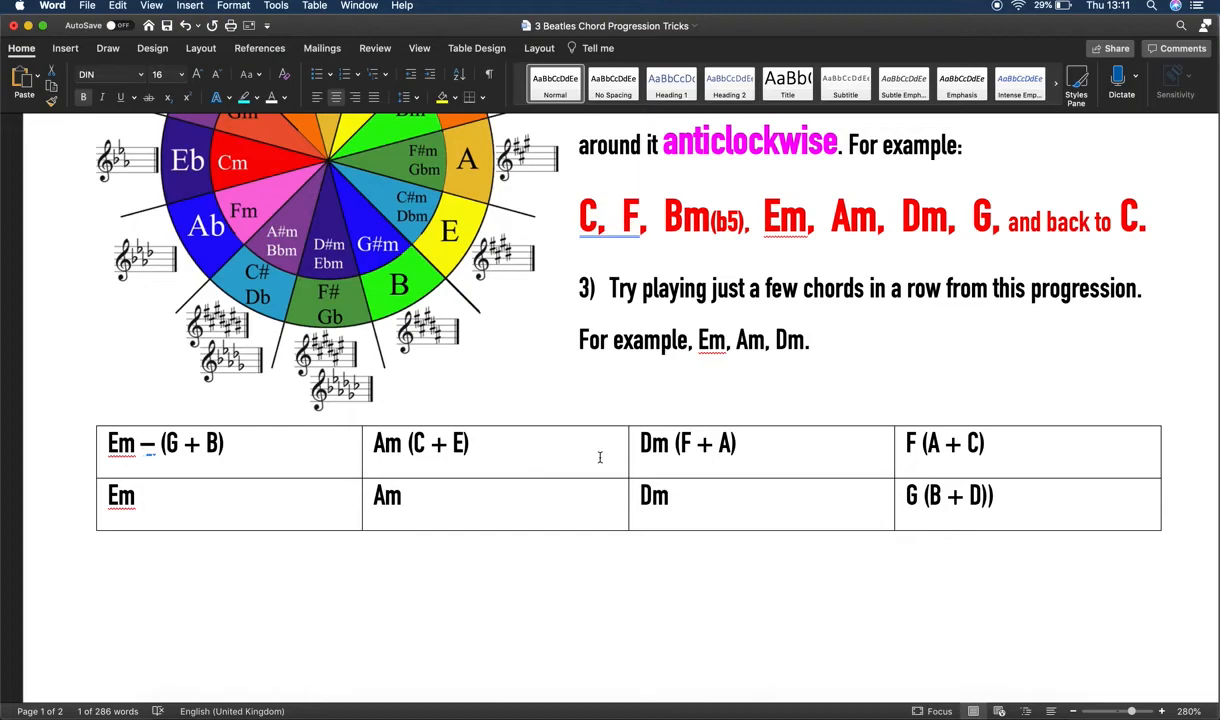
scroll(897, 468, down, 20)
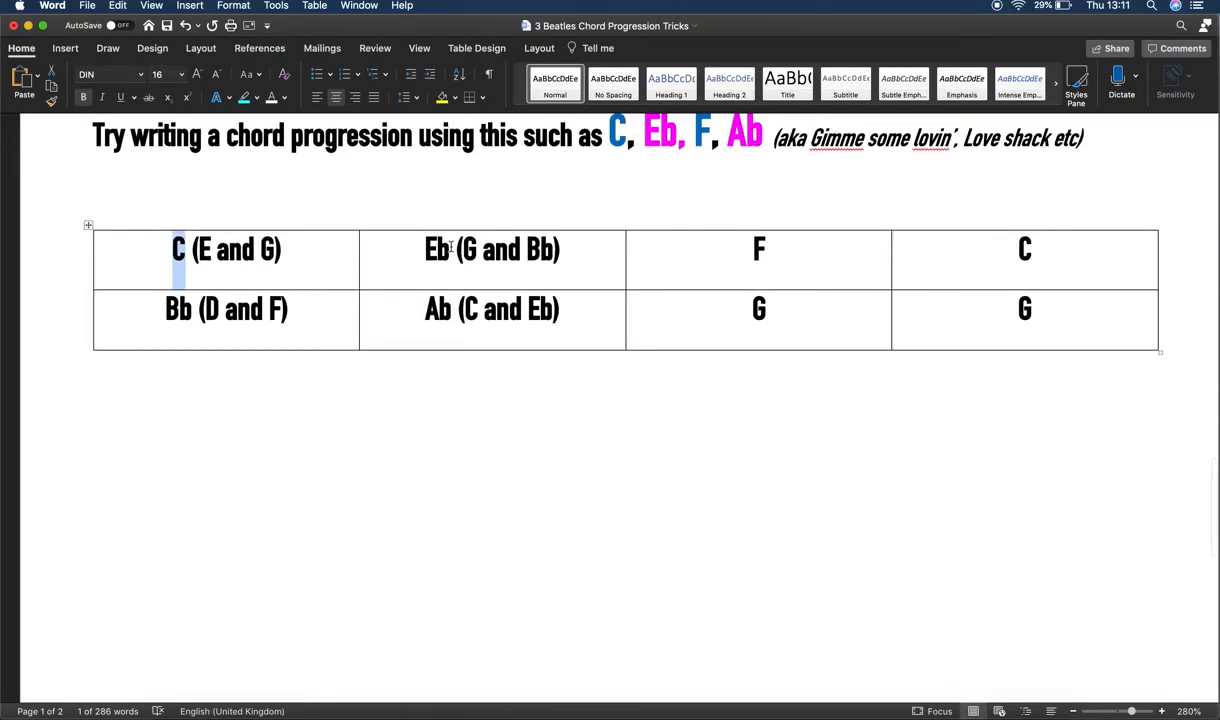
scroll(987, 264, down, 4)
- Return to Logic Pro X and examine the notes of all three Classic Electric Piano regions together in the Piano Roll
key(ctrl+Up)
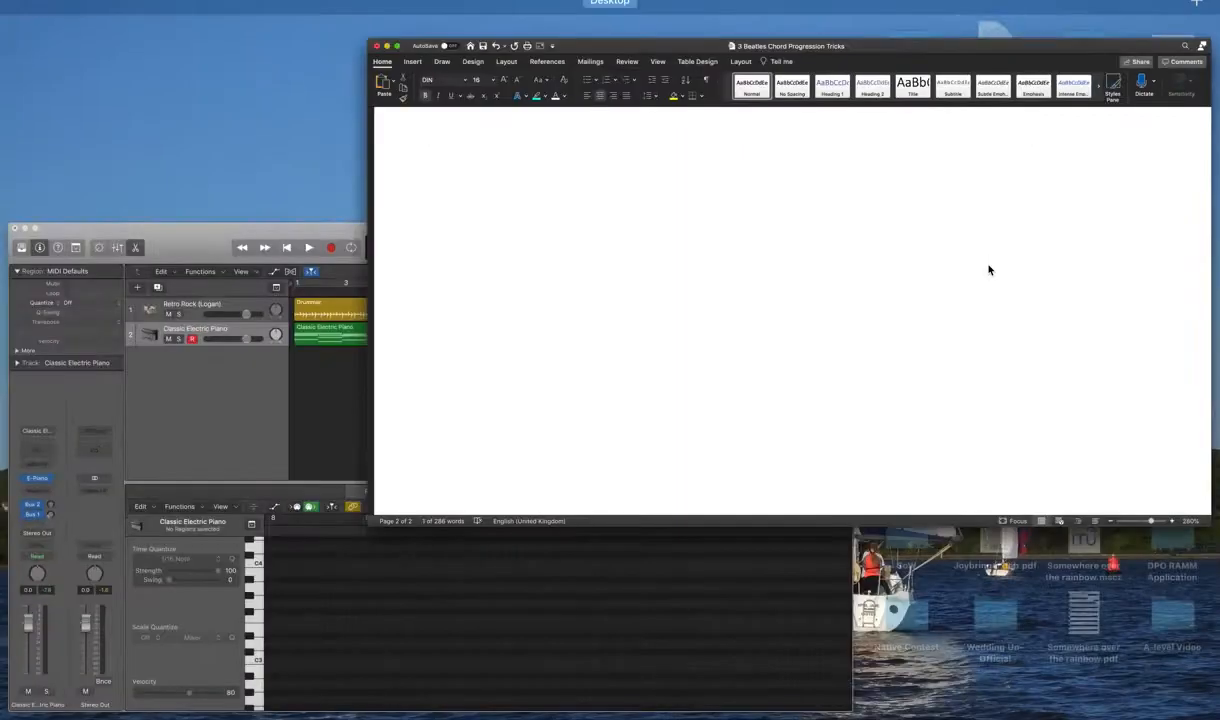
click(370, 397)
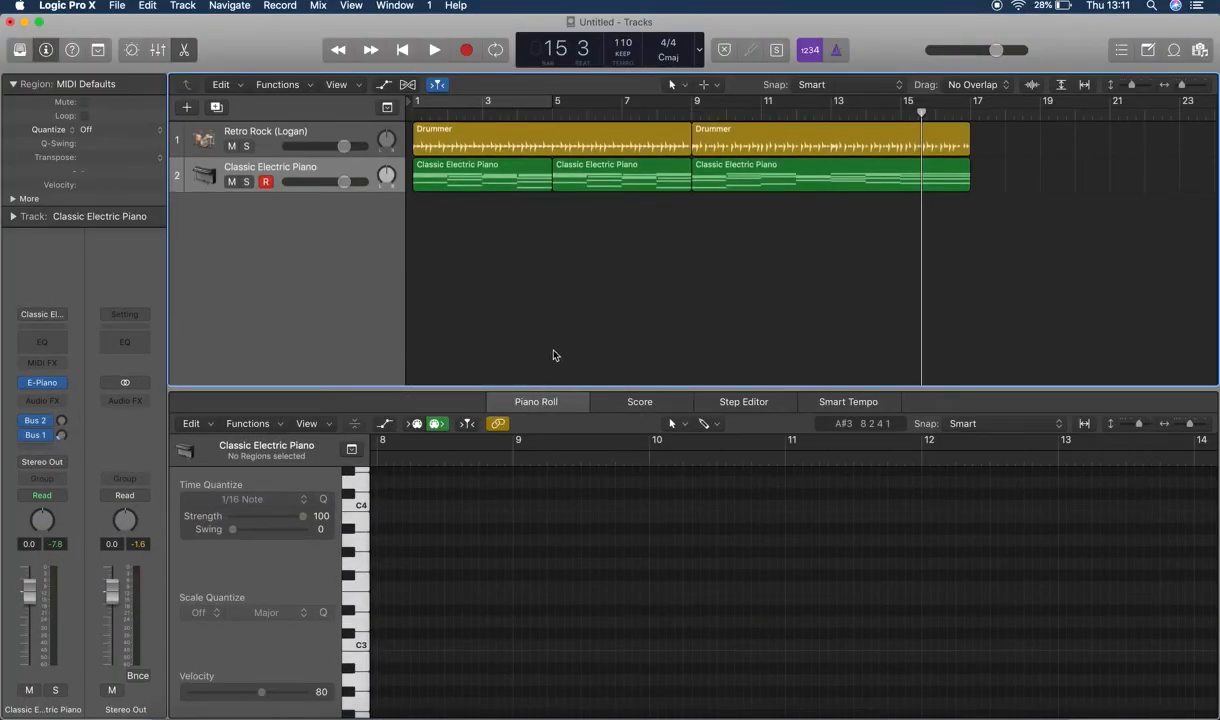
click(486, 173)
drag(490, 221, 828, 175)
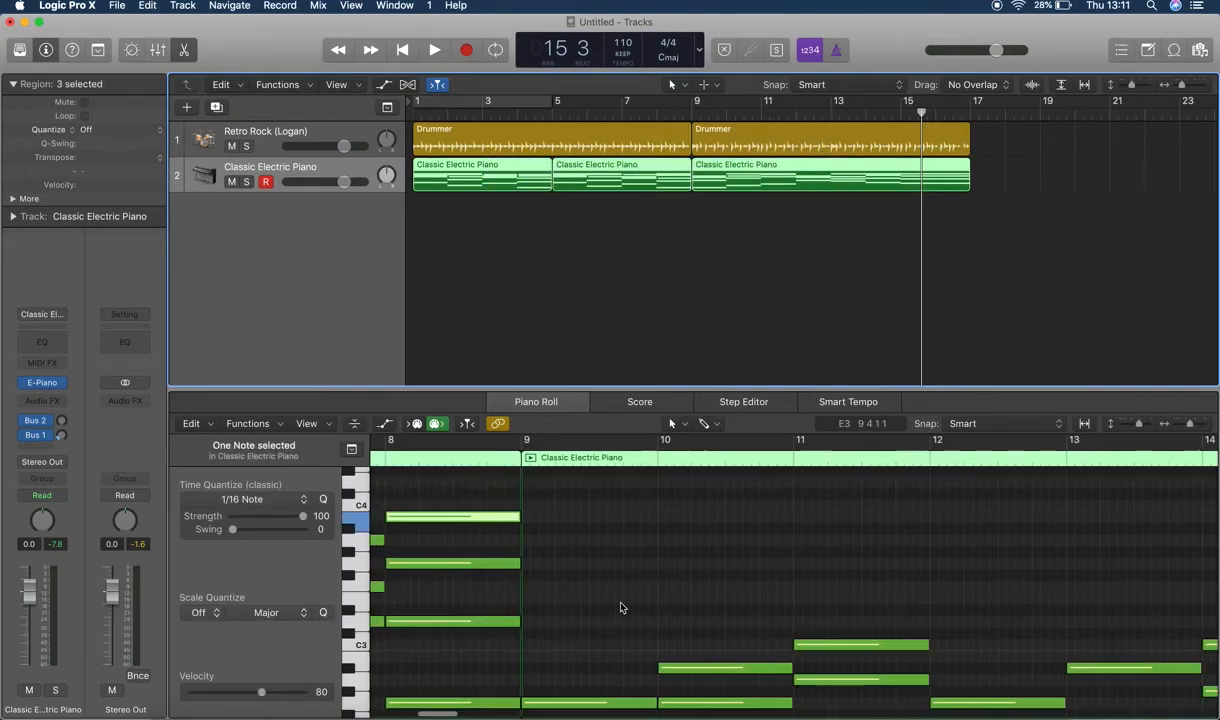
scroll(620, 607, down, 5)
scroll(620, 607, left, 10)
scroll(620, 607, up, 4)
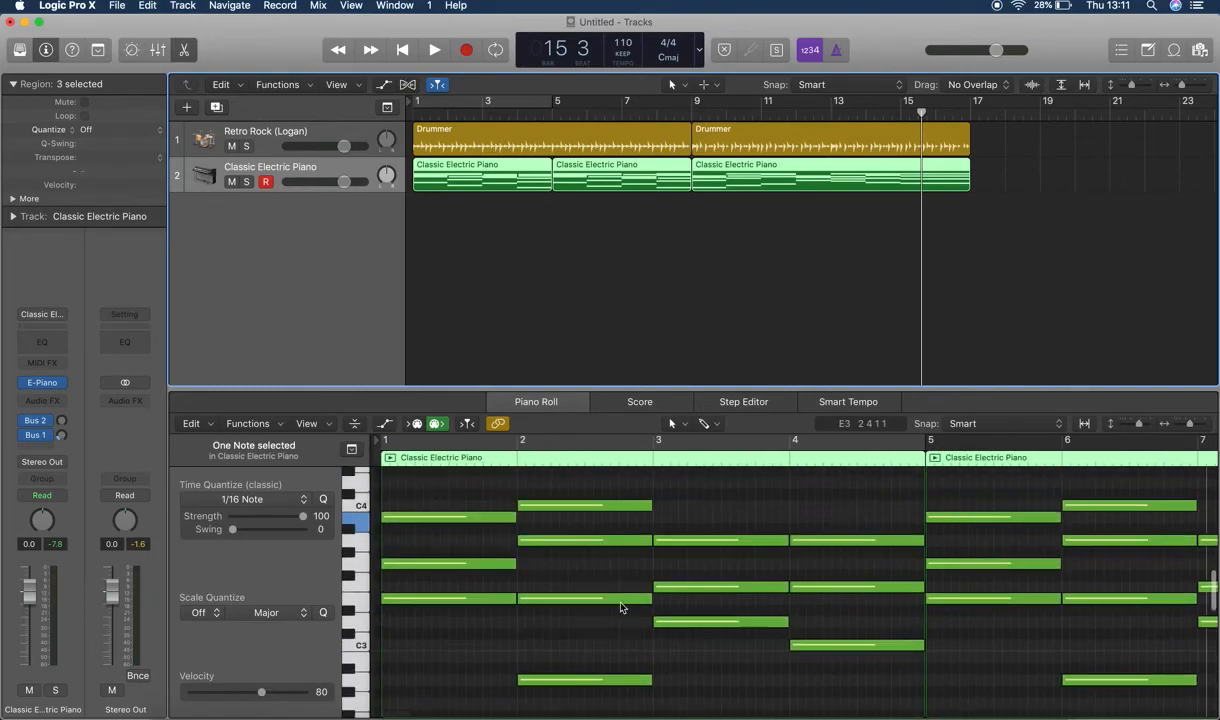
scroll(620, 607, right, 8)
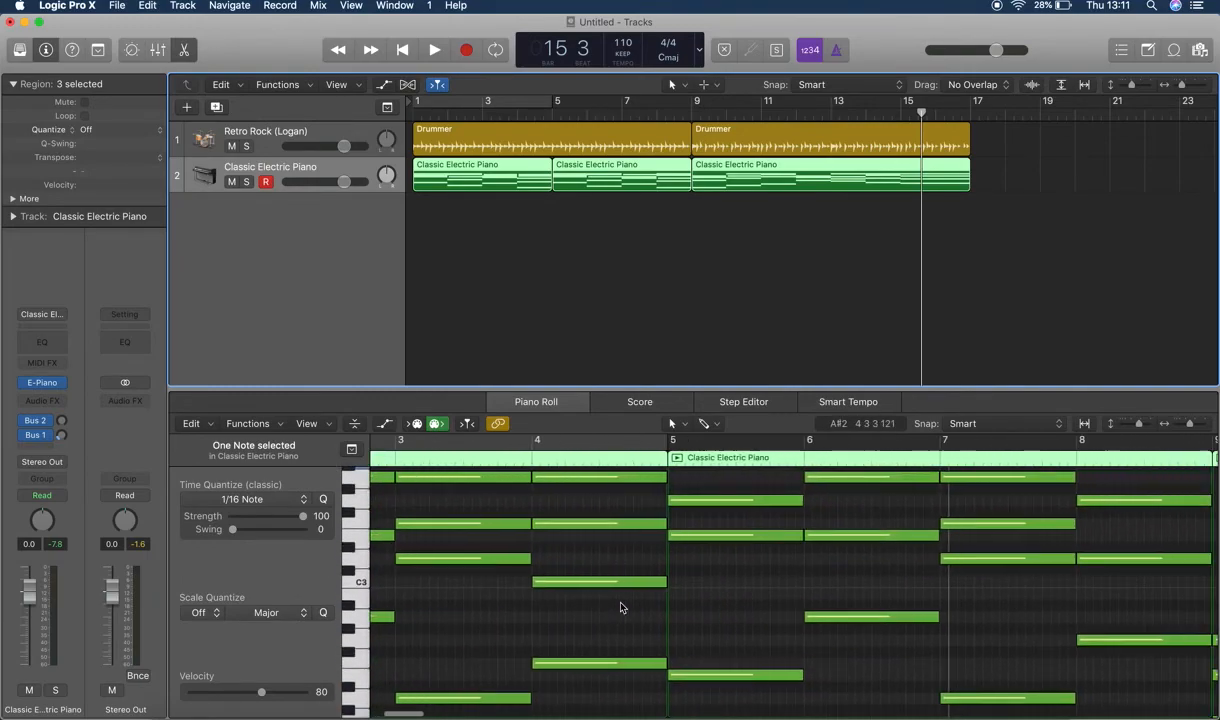
click(562, 303)
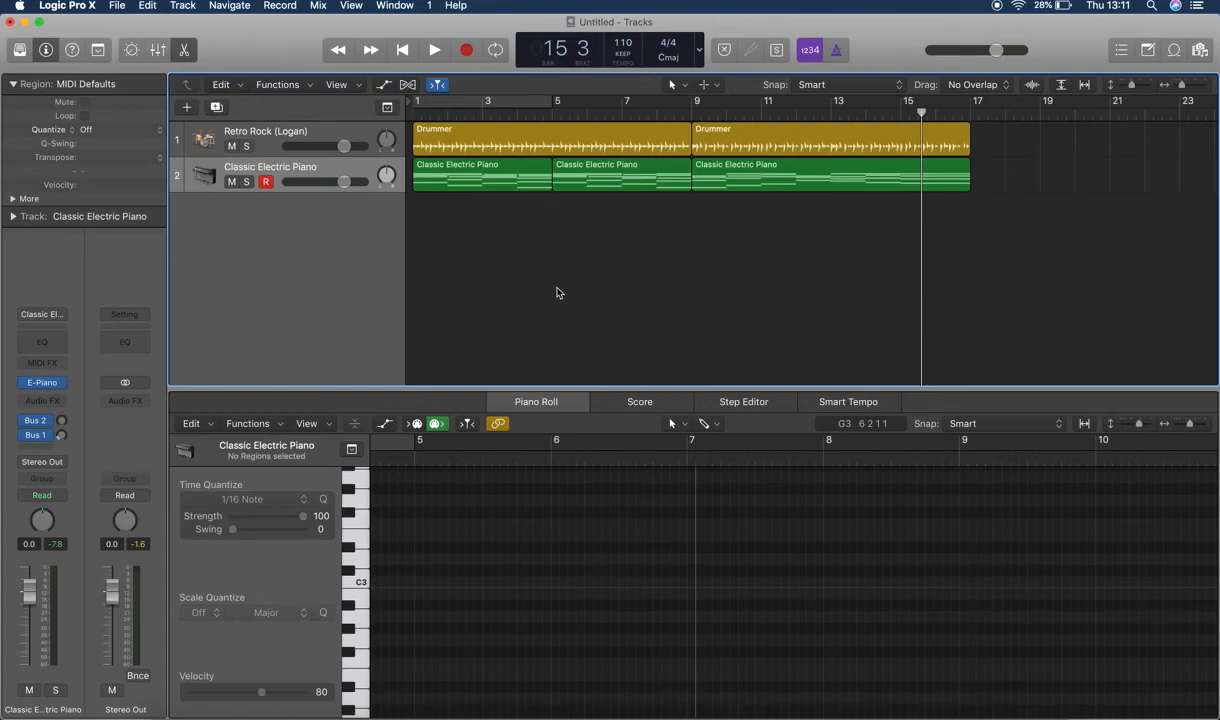
- Check the Word document briefly, return to Logic Pro X, and highlight the regions of the first section and the second section in turn
key(ctrl+Up)
click(742, 298)
key(ctrl+Up)
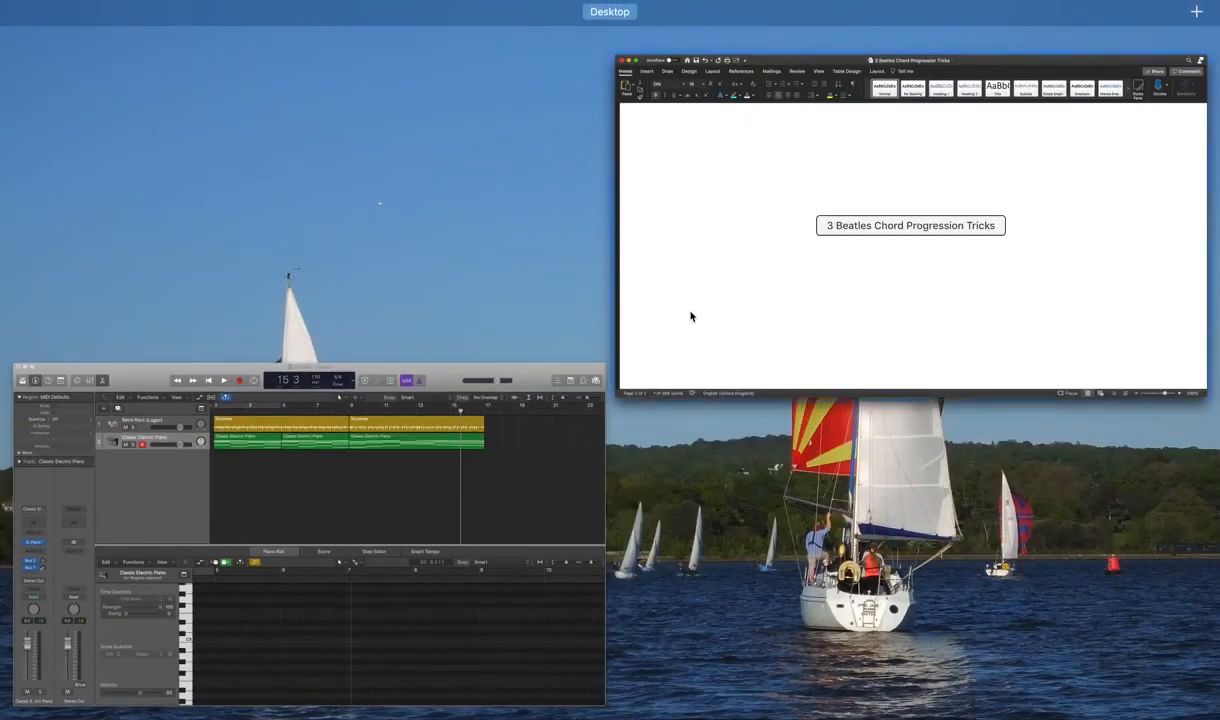
click(500, 470)
drag(655, 228, 483, 133)
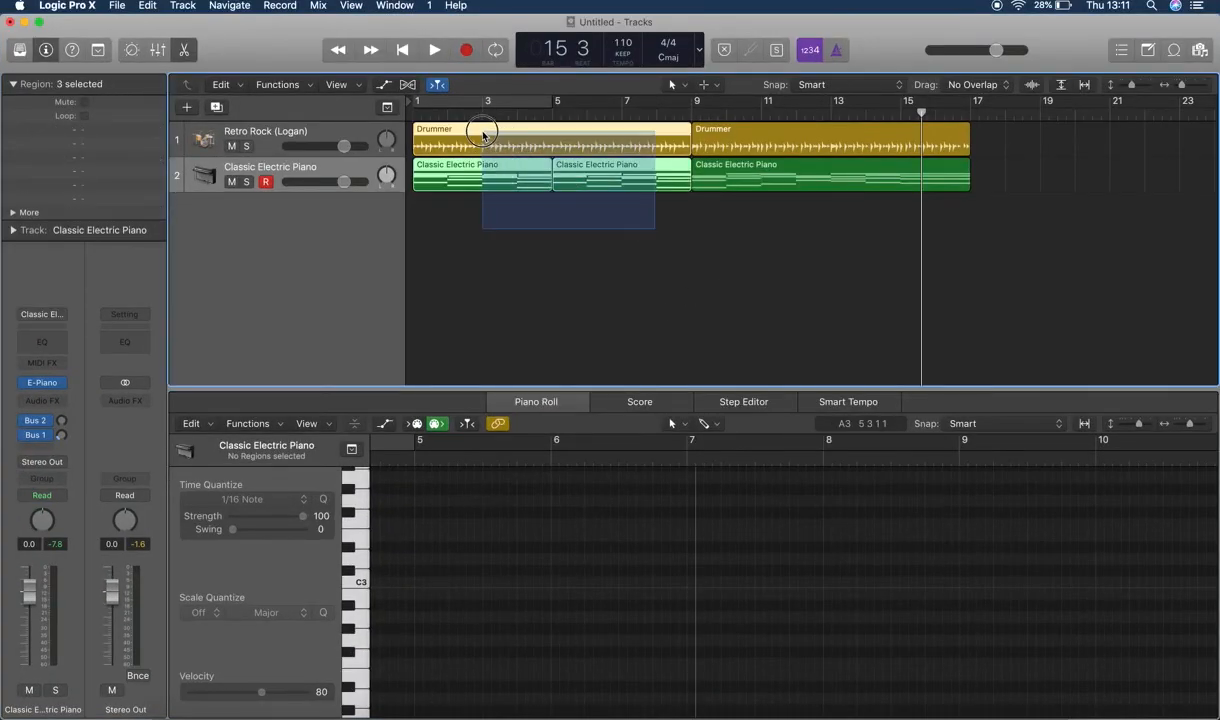
click(754, 270)
drag(600, 228, 830, 145)
drag(812, 203, 804, 236)
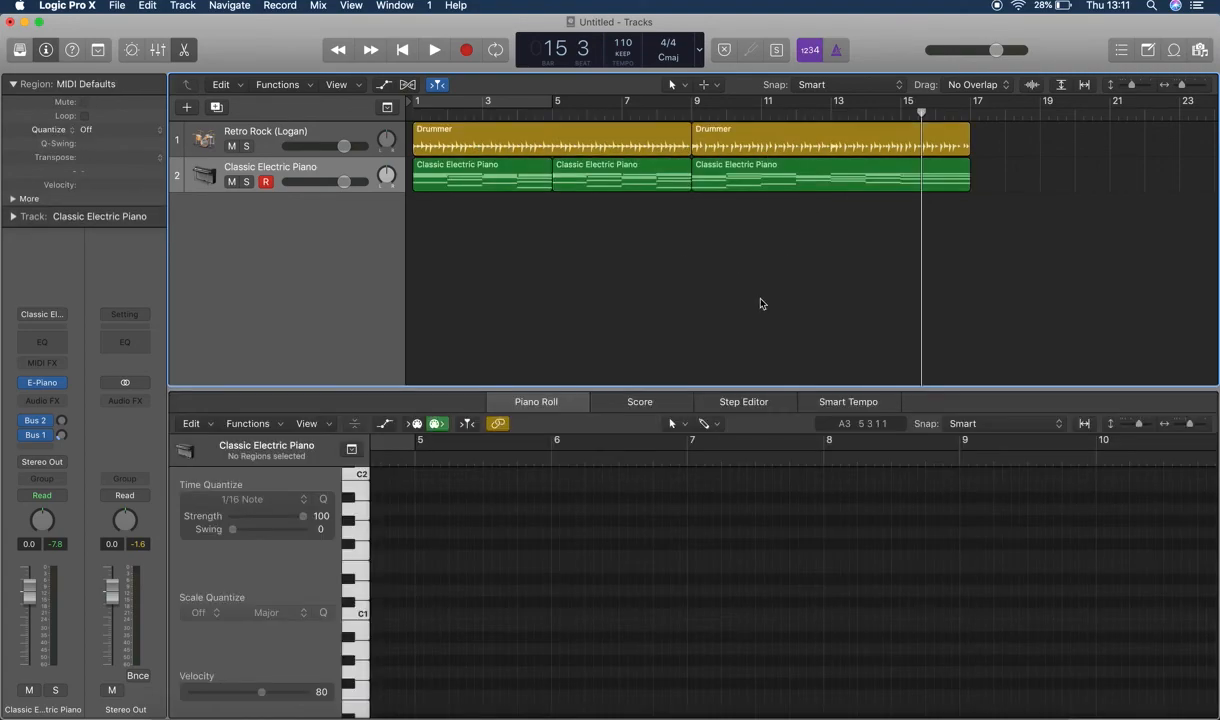